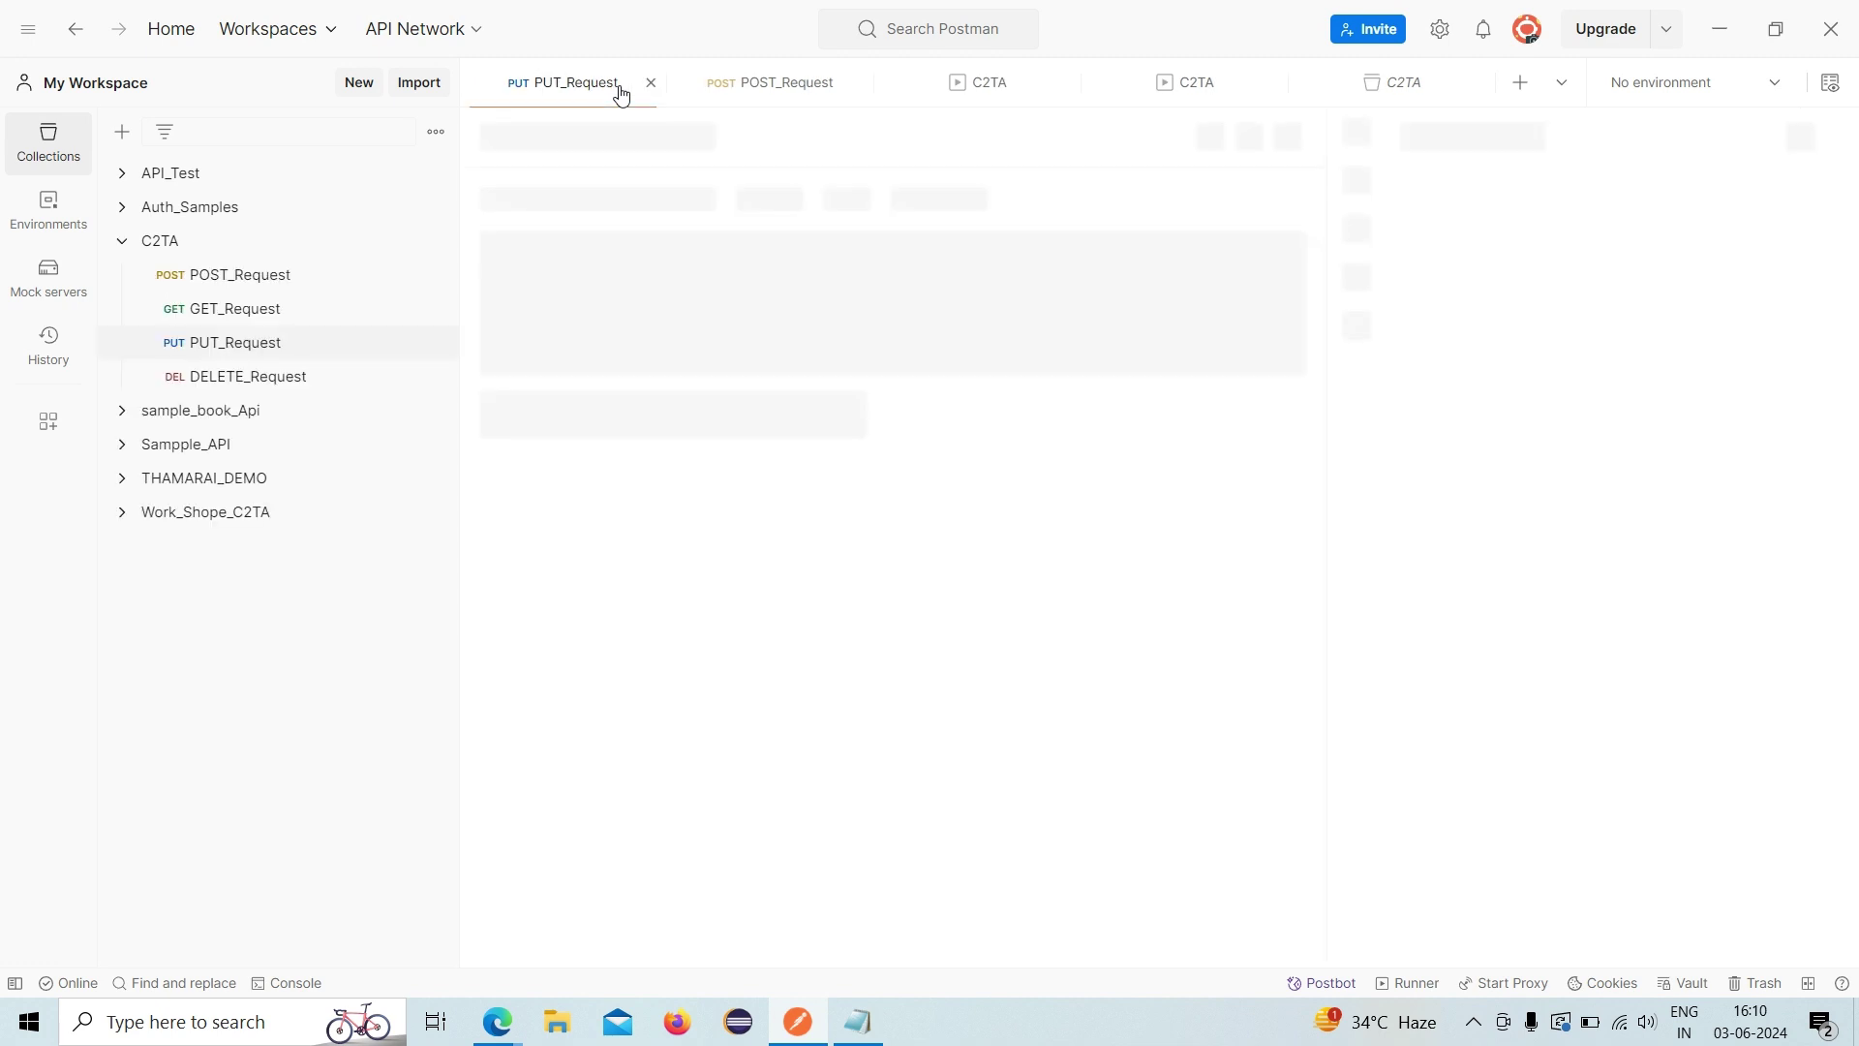
- Close the DELETE, PUT, POST_Request and C2TA tabs, then collapse the C2TA collection
{"action": "left_click", "coordinate": [657, 87]}
{"action": "left_click", "coordinate": [655, 86]}
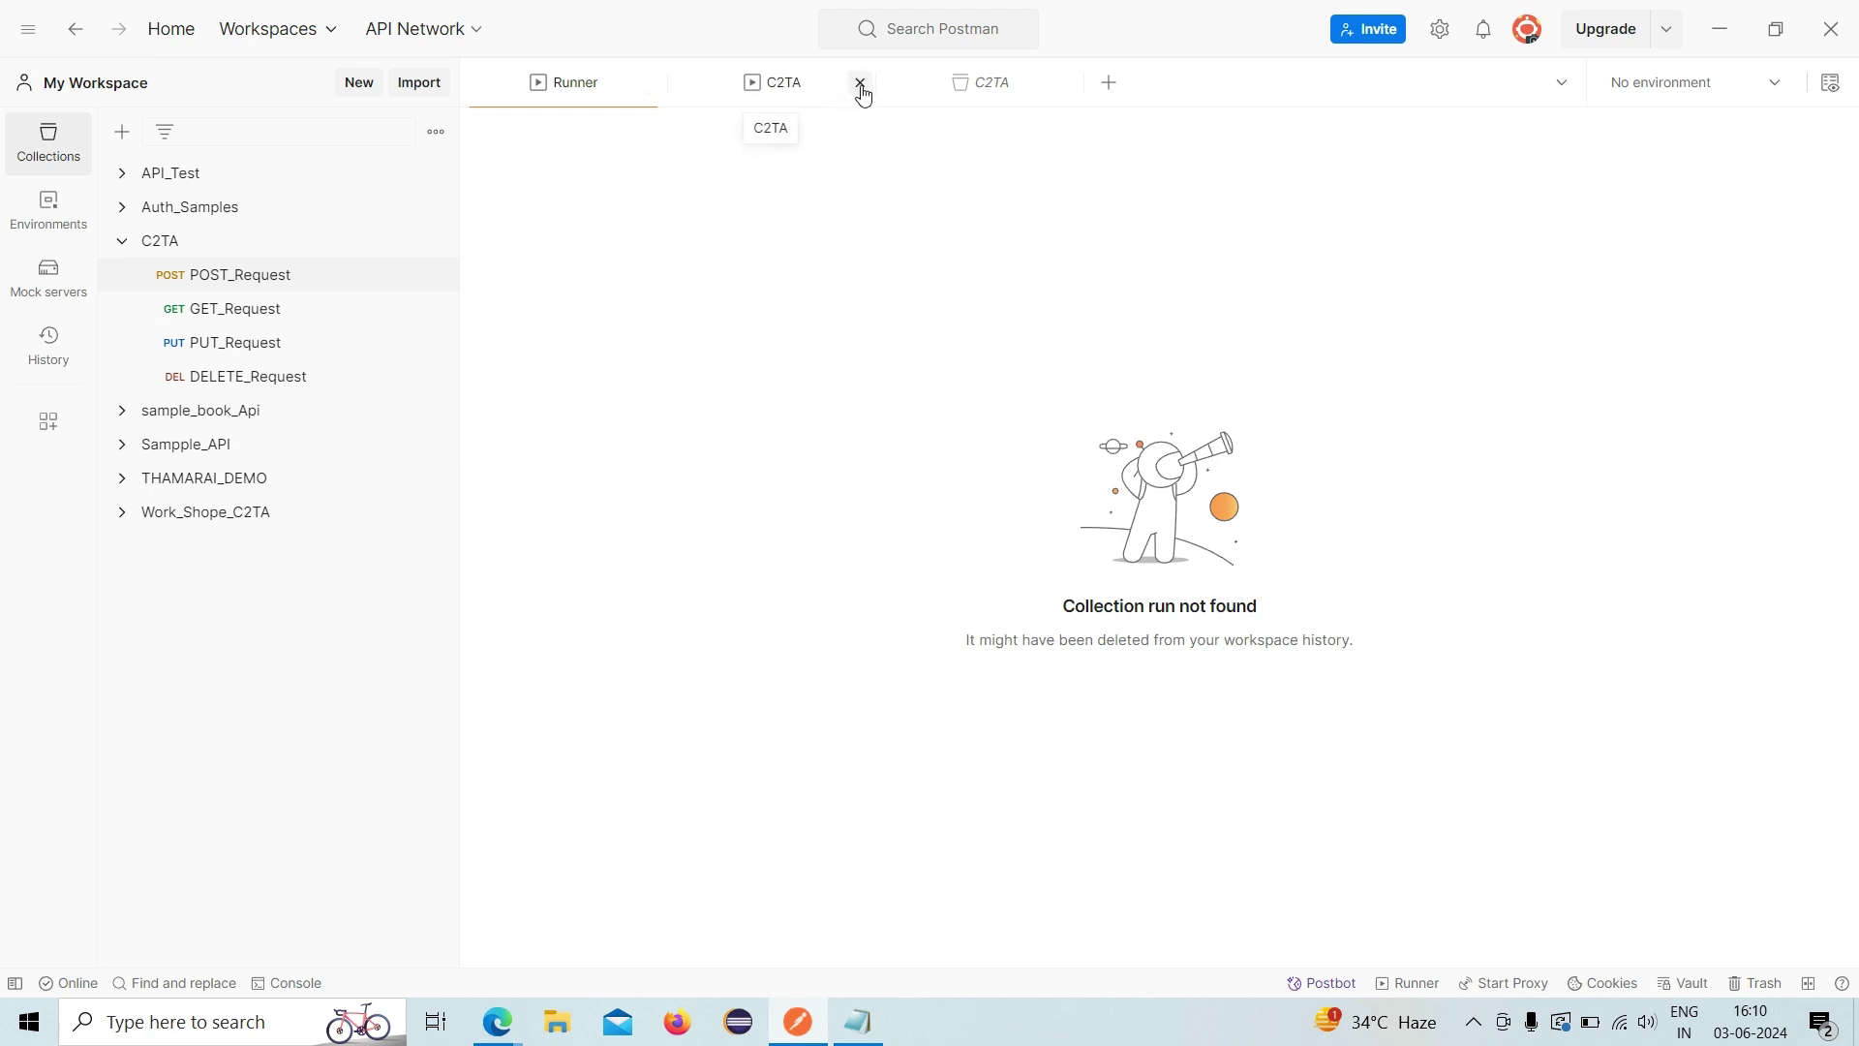
{"action": "left_click", "coordinate": [861, 92]}
{"action": "left_click", "coordinate": [861, 85]}
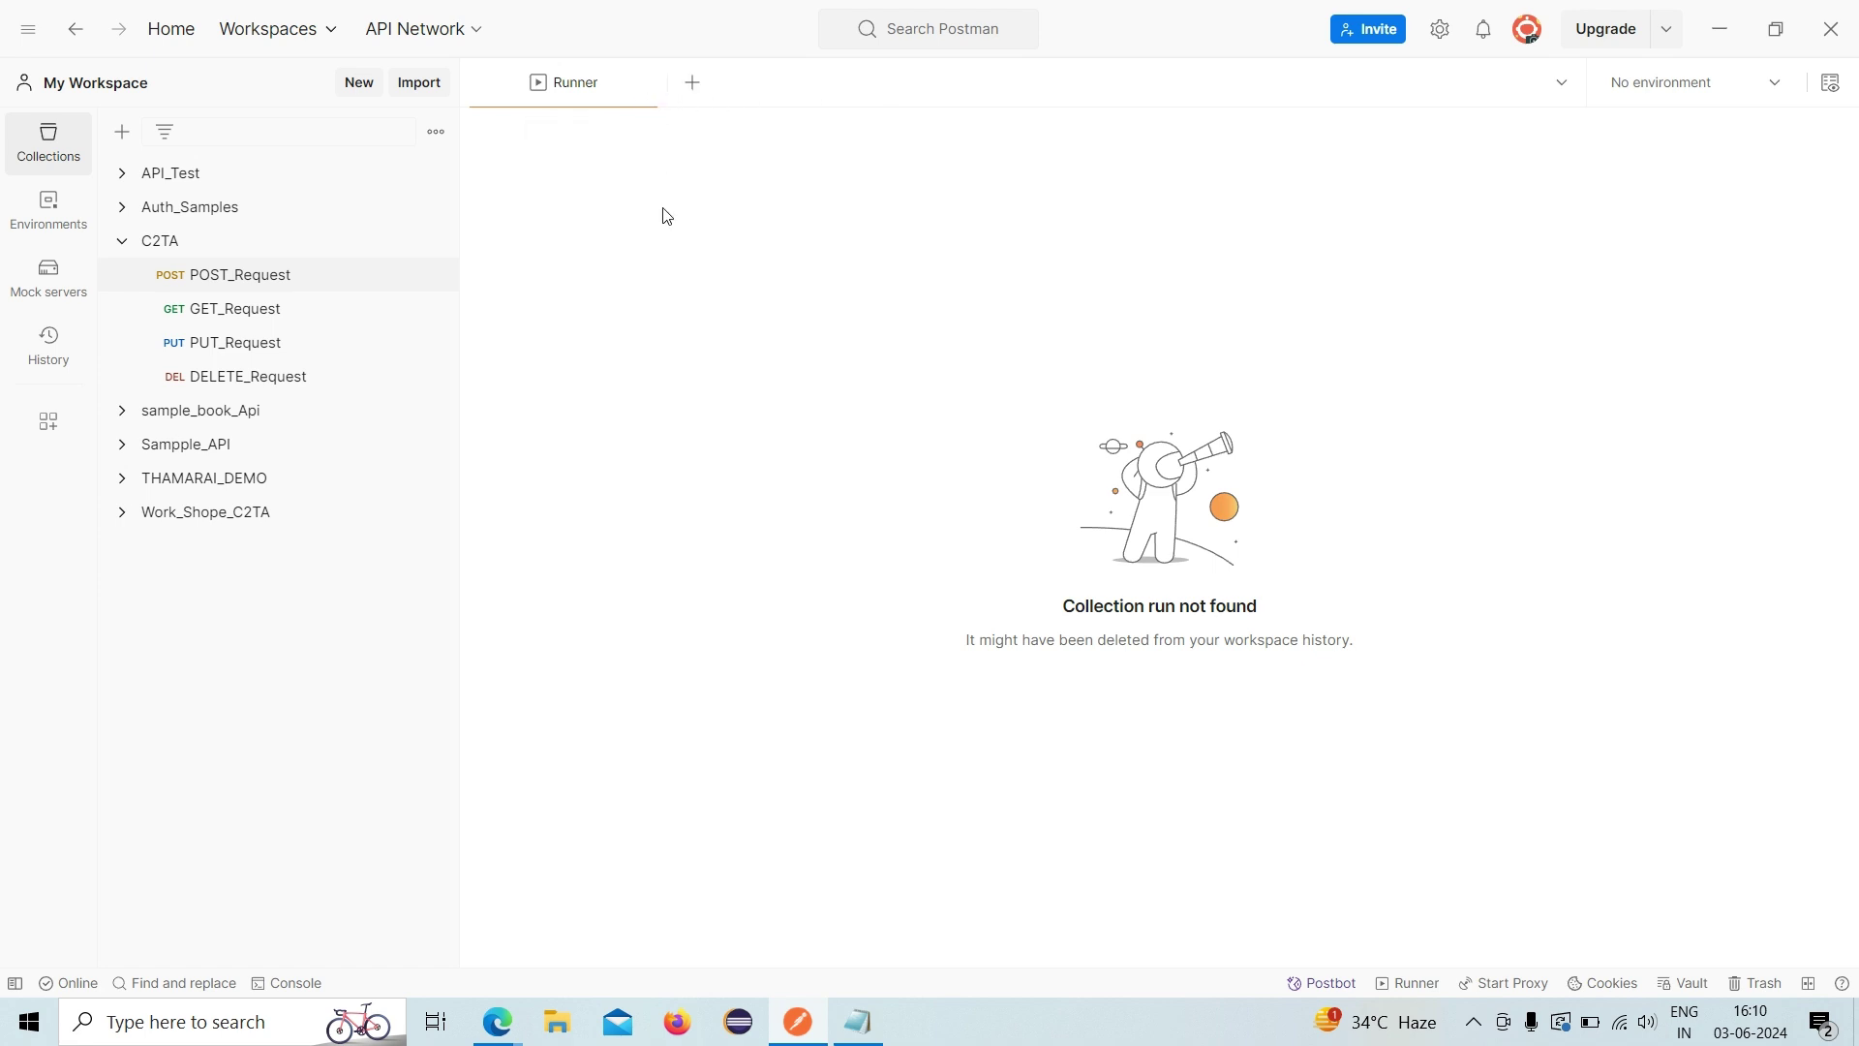
{"action": "left_click", "coordinate": [124, 242]}
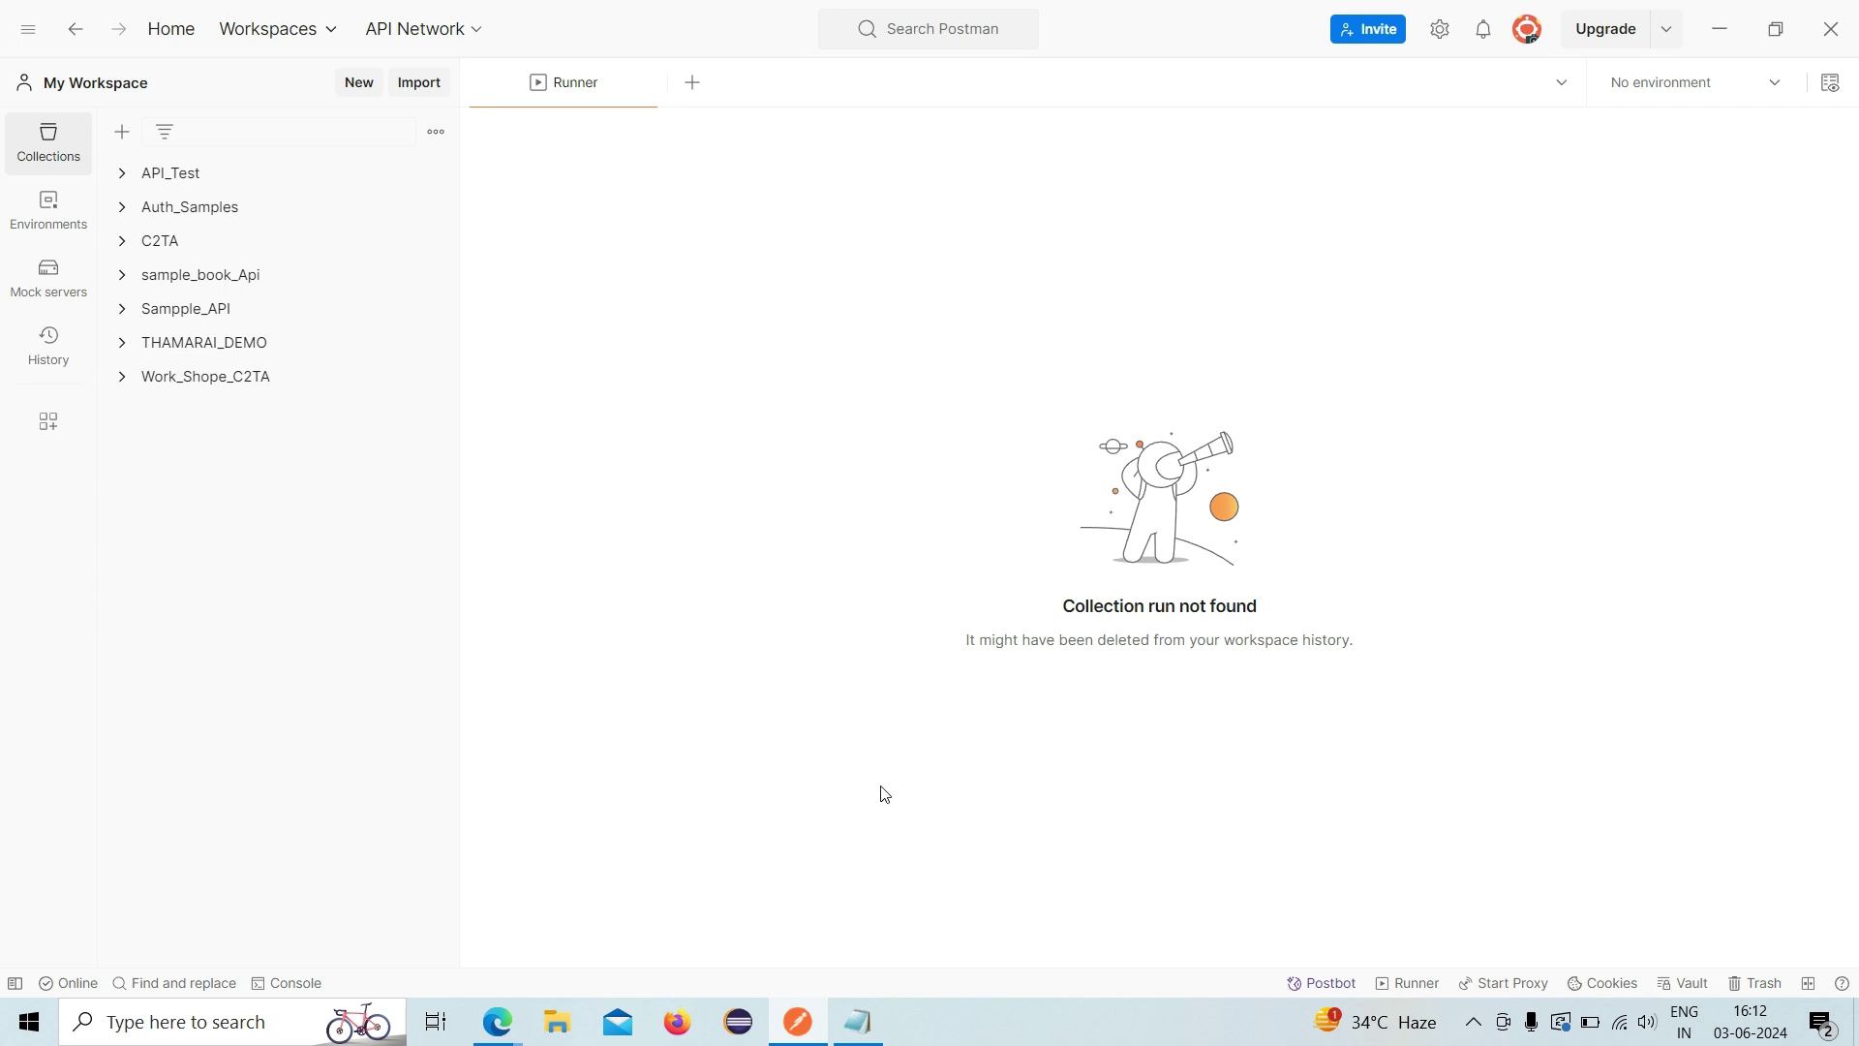
- Bring the API Authorization_Endpoints notes in Notepad to the front
{"action": "left_click", "coordinate": [857, 1021]}
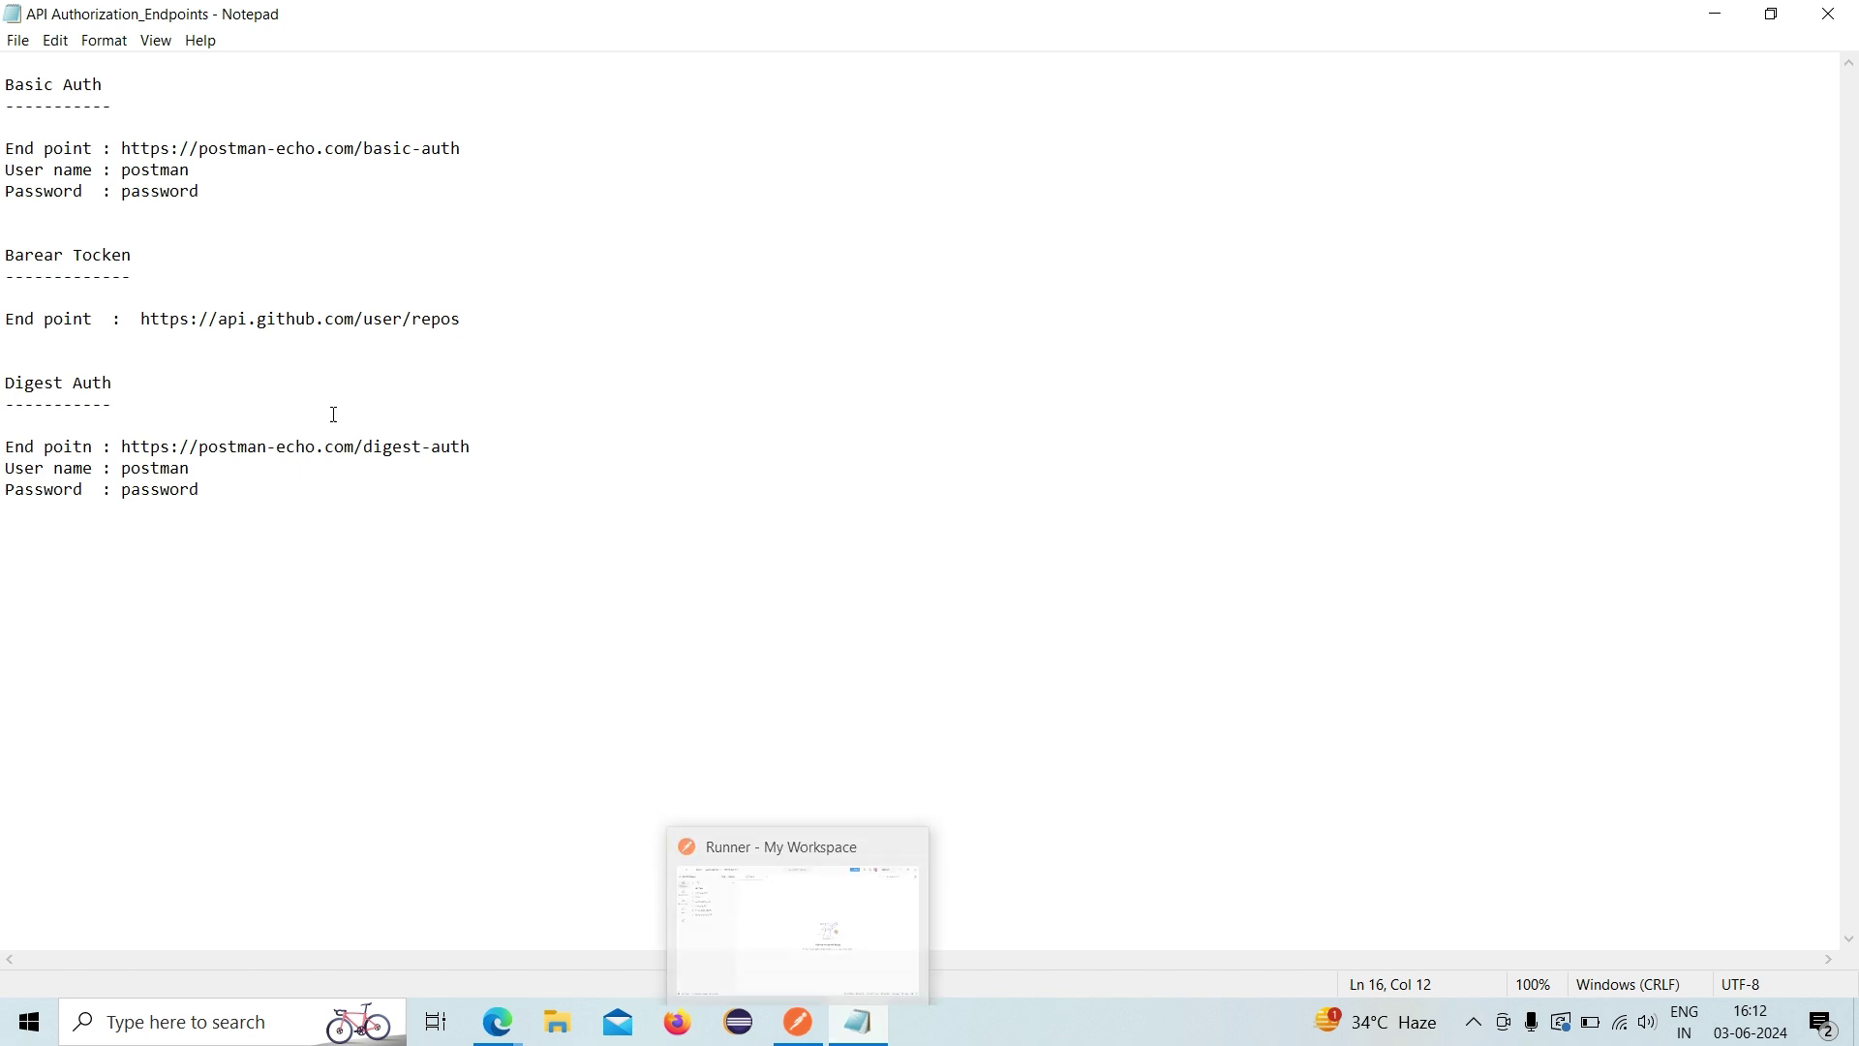
- Review the Basic Auth, bearer token and Digest Auth sections of the notes, then return to Postman
{"action": "left_click", "coordinate": [110, 86]}
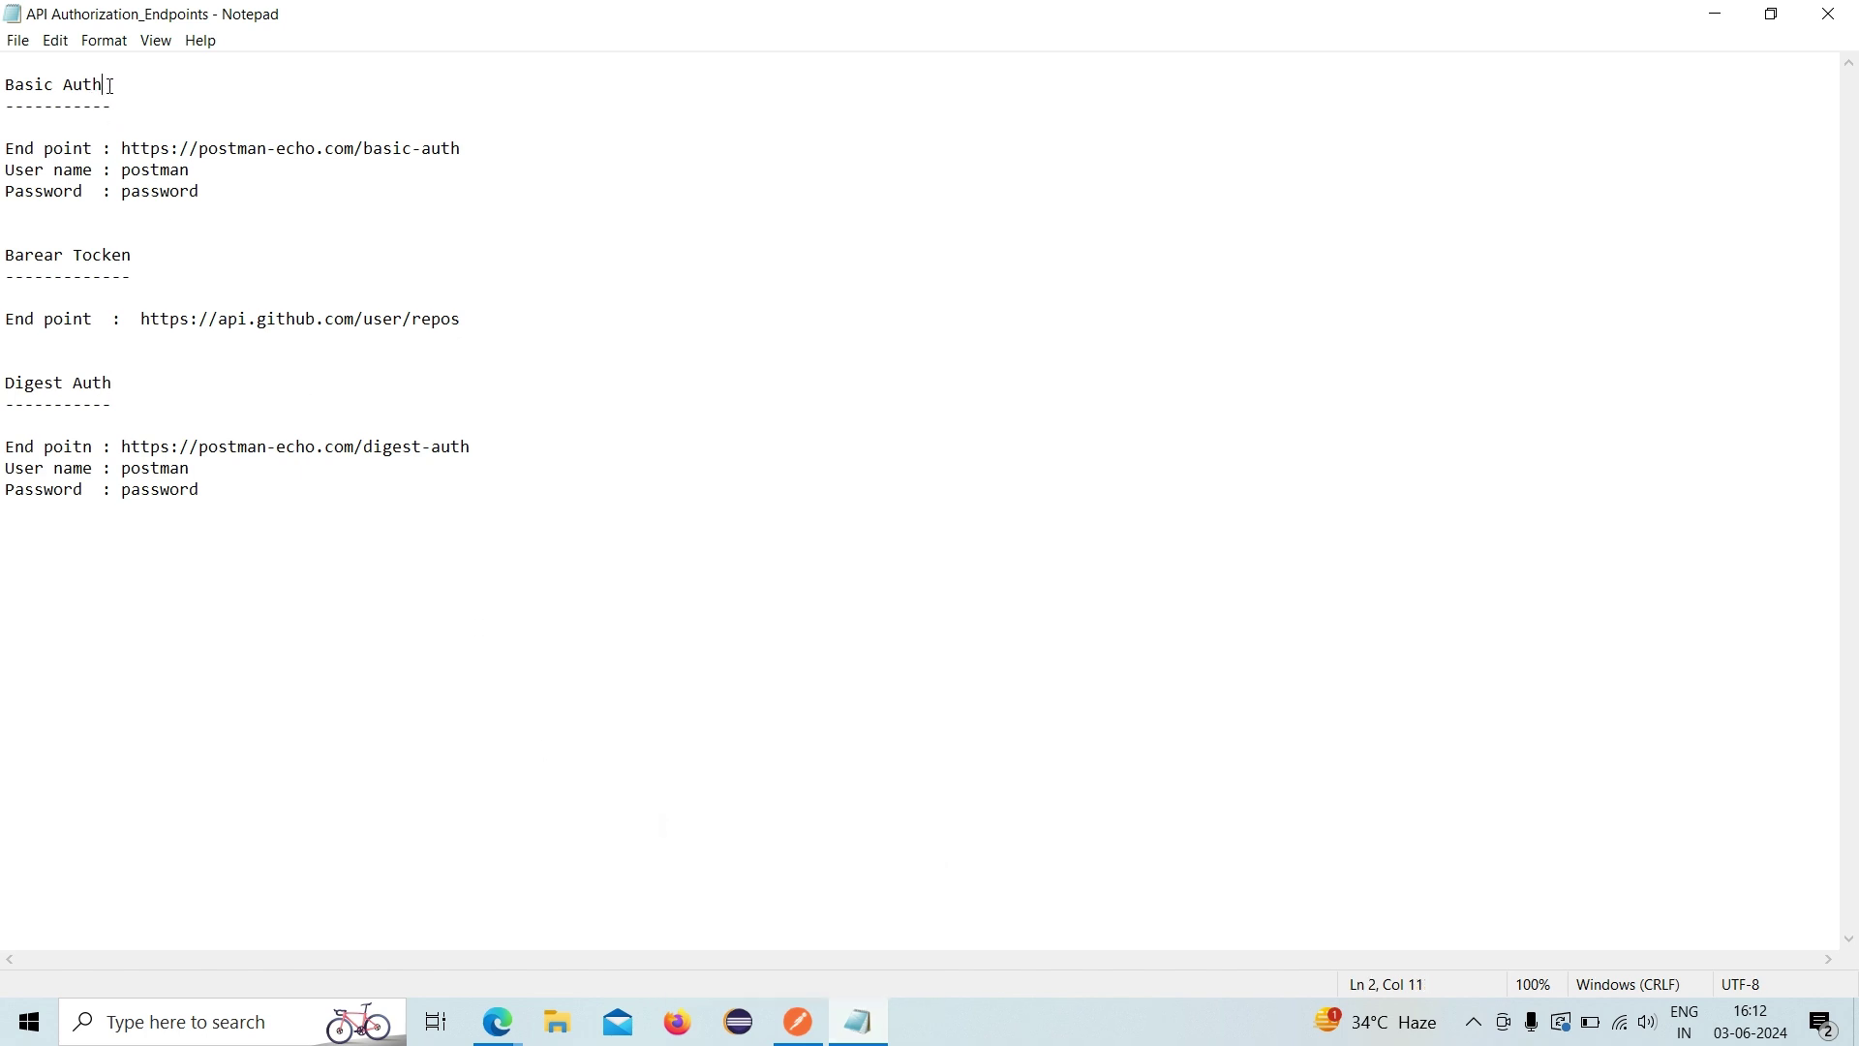
{"action": "left_click_drag", "start_coordinate": [110, 85], "coordinate": [5, 84]}
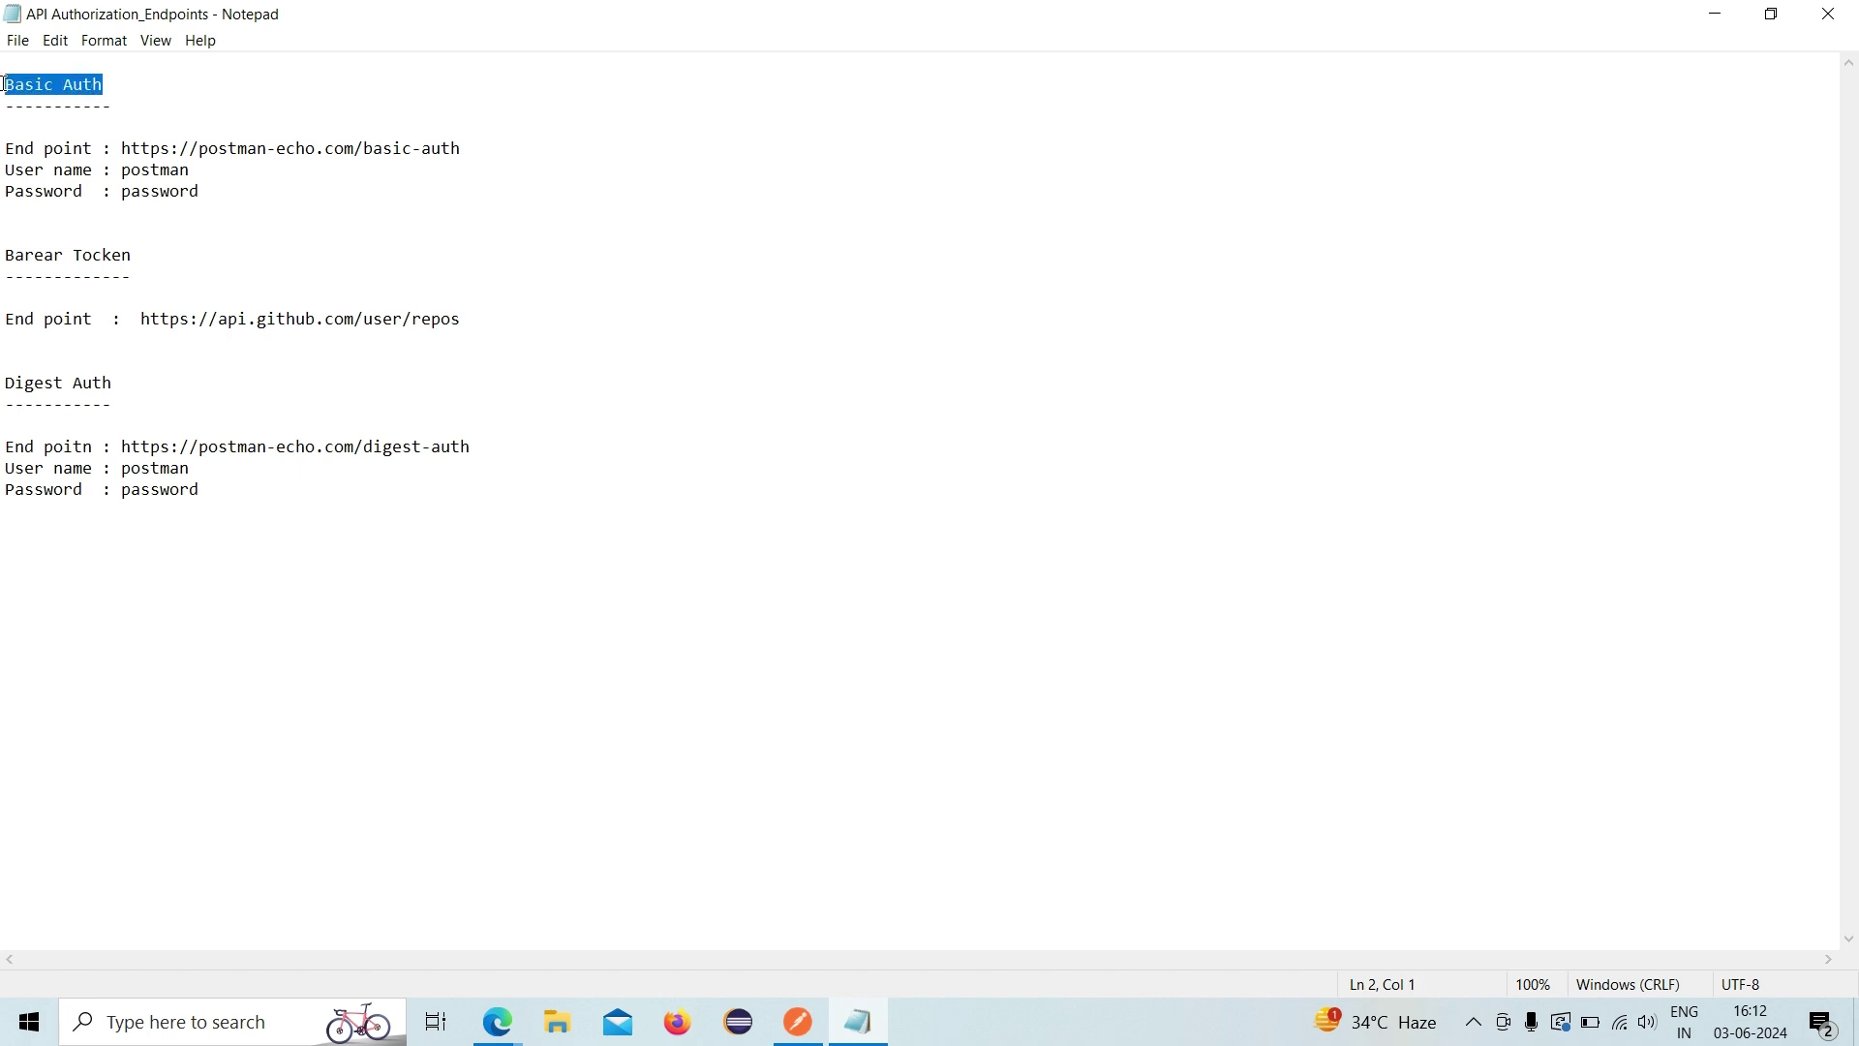
{"action": "left_click", "coordinate": [140, 250]}
{"action": "left_click", "coordinate": [5, 276]}
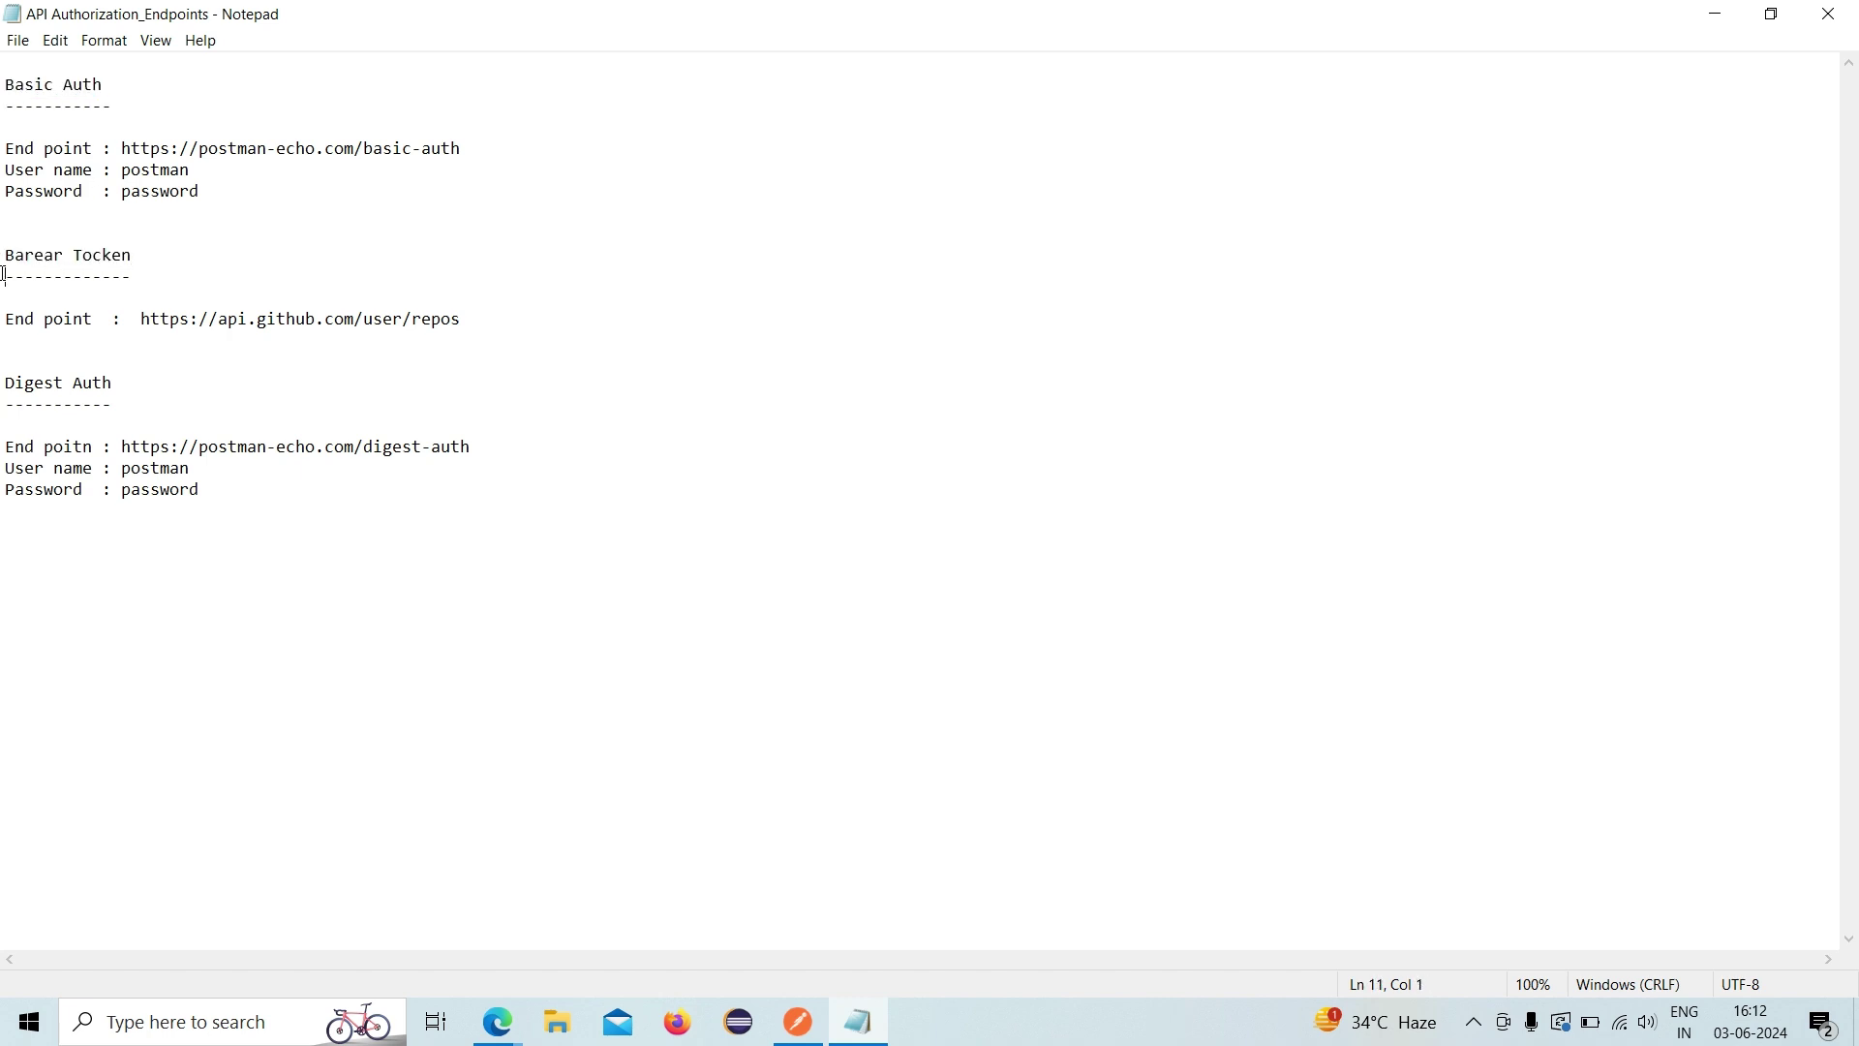
{"action": "left_click_drag", "start_coordinate": [136, 386], "coordinate": [8, 385]}
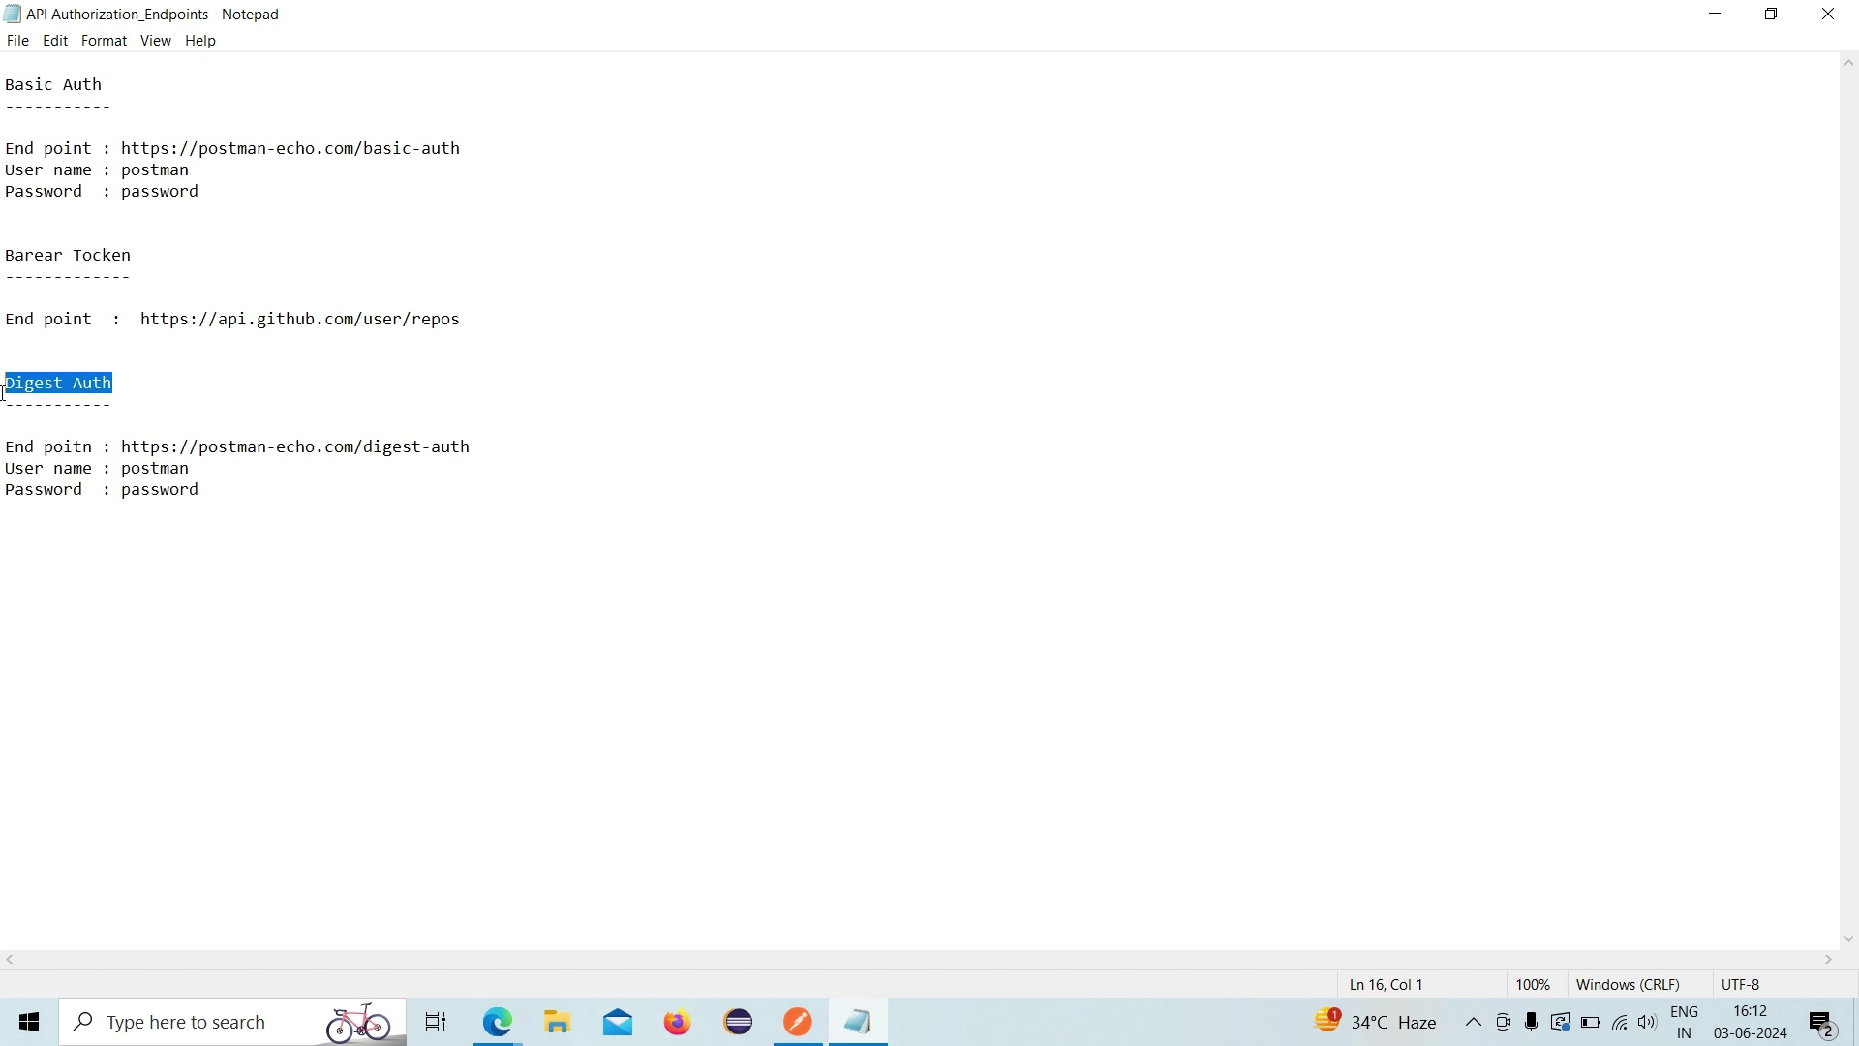
{"action": "left_click", "coordinate": [794, 1013]}
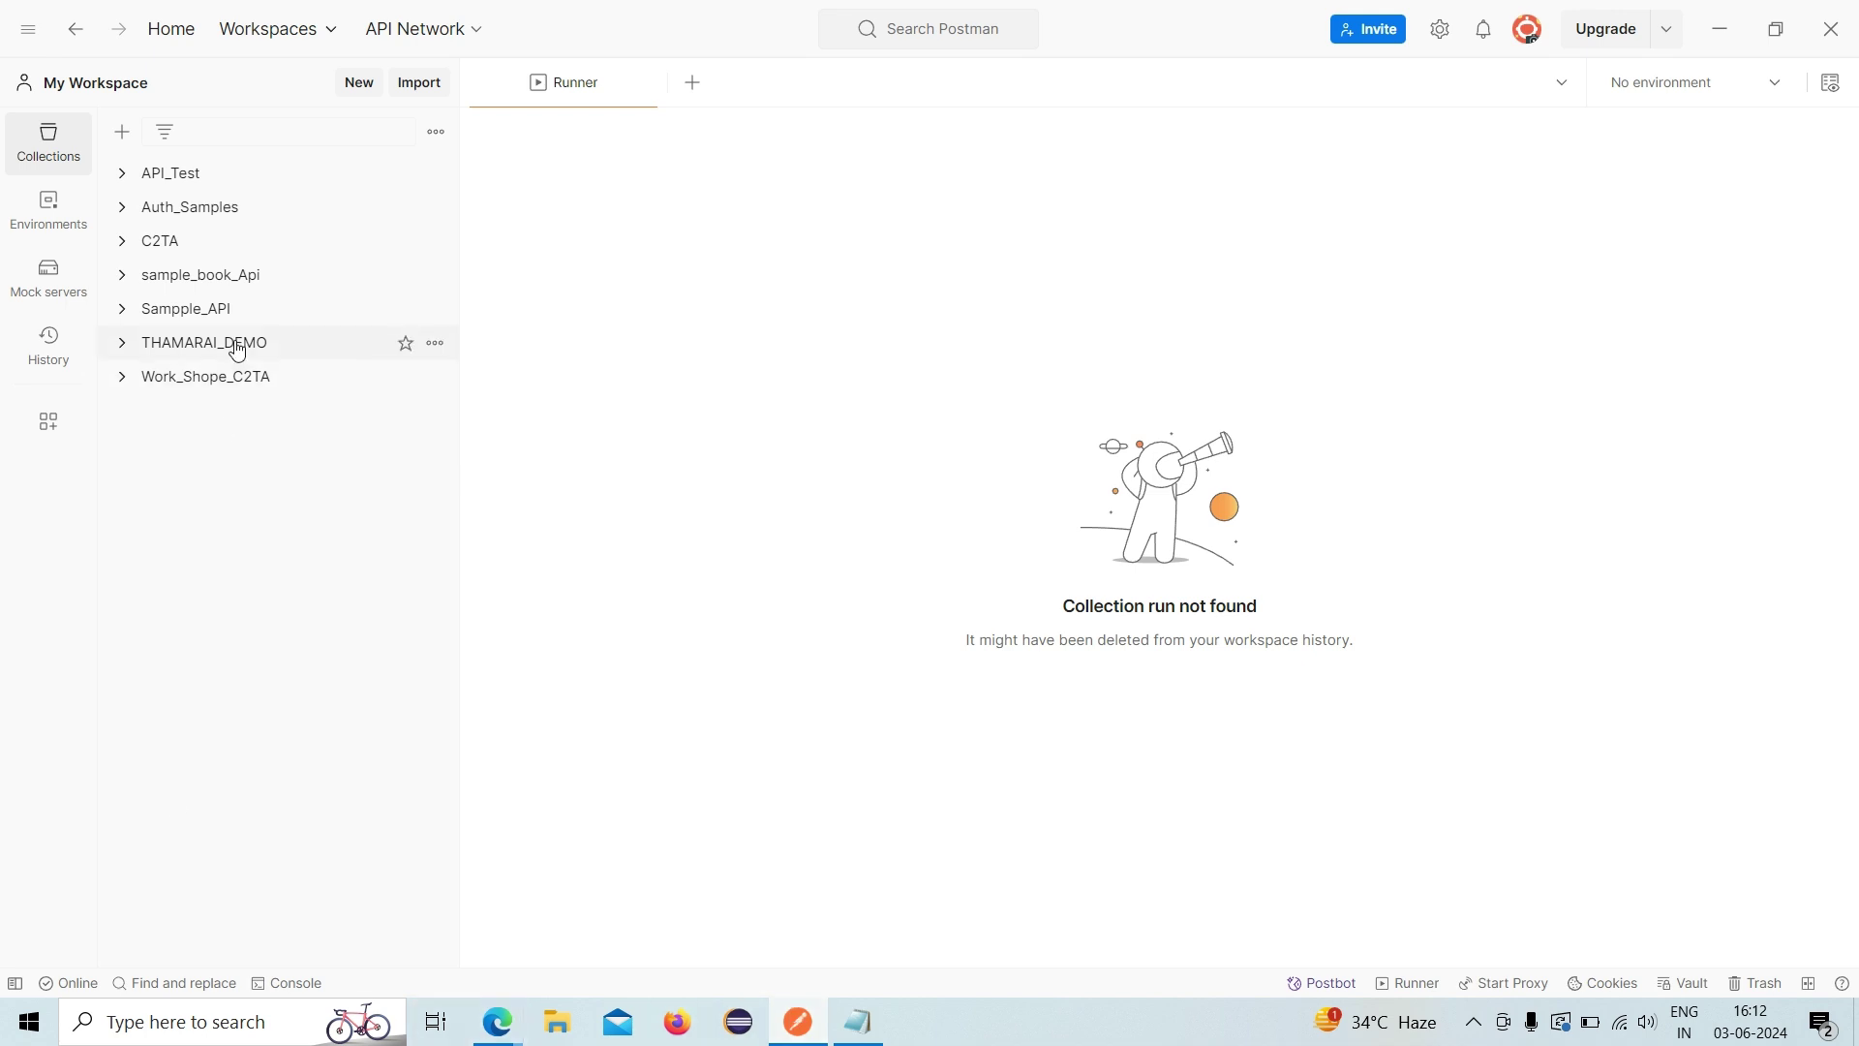
- Create a new blank collection from the collections panel
{"action": "left_click", "coordinate": [64, 144]}
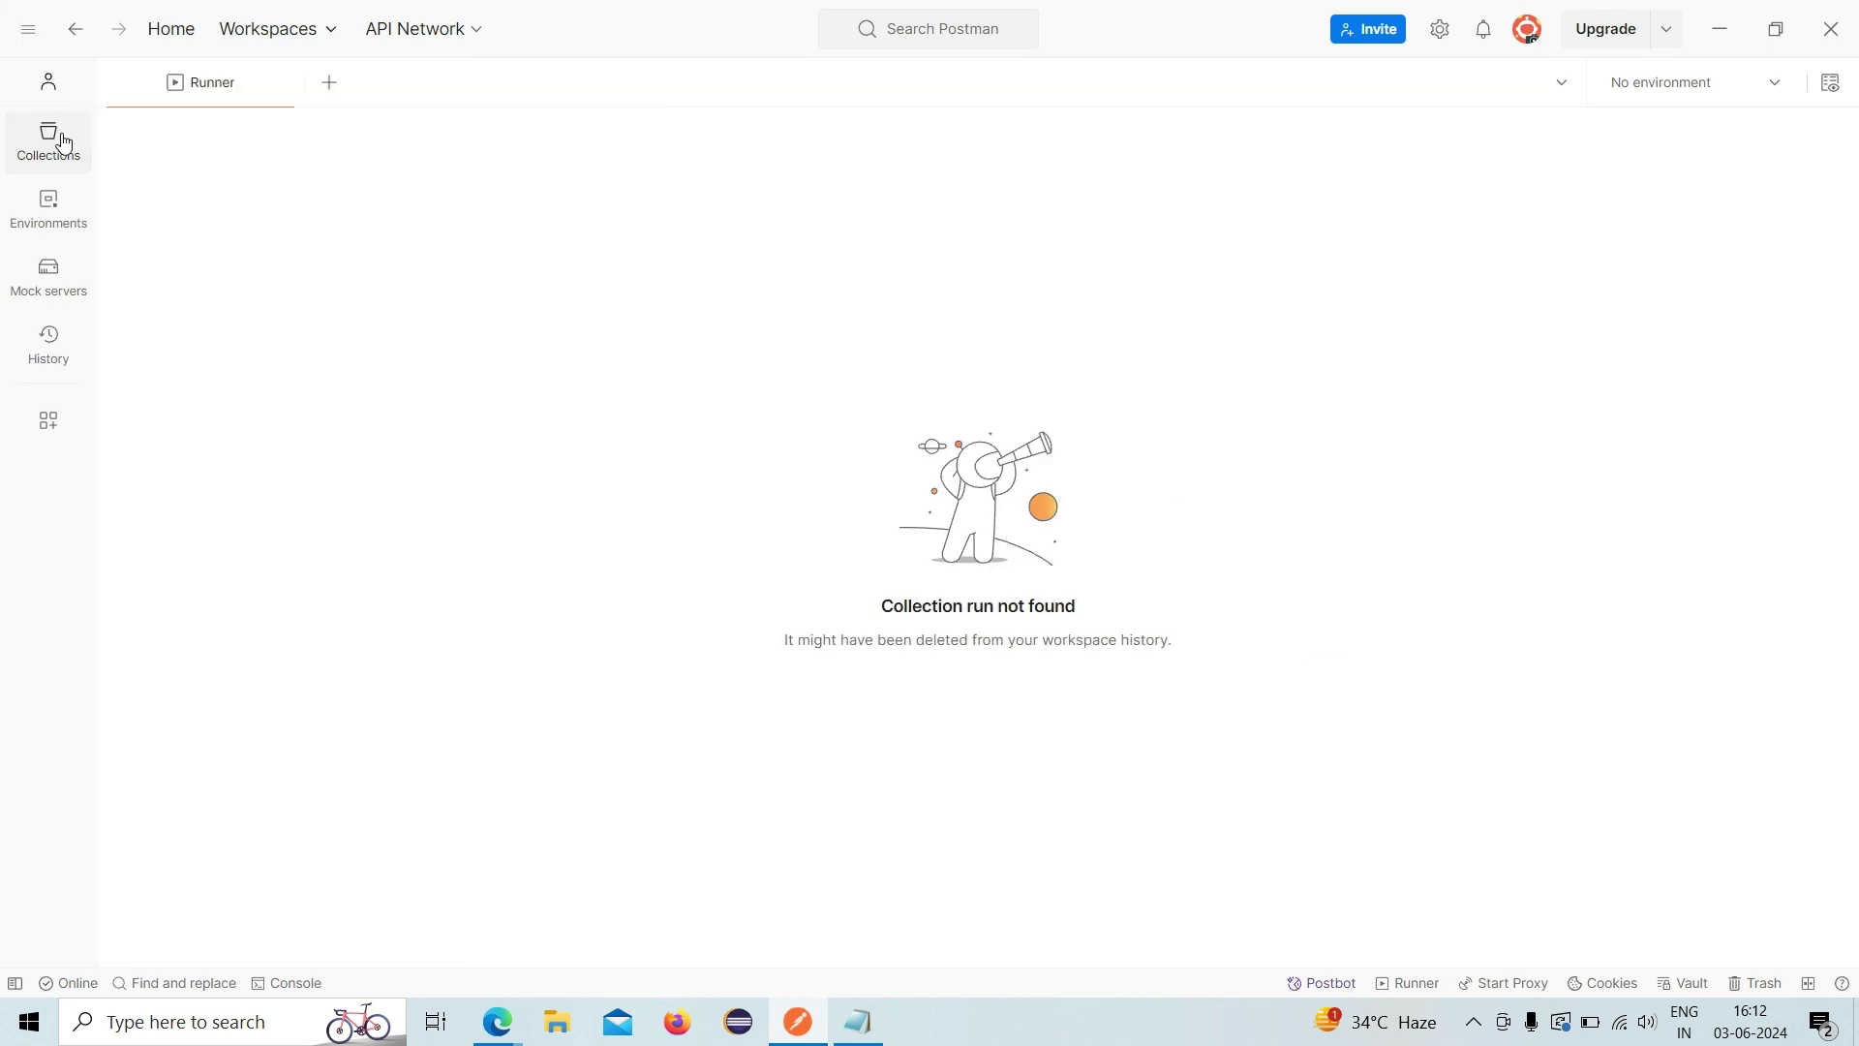
{"action": "left_click", "coordinate": [64, 144]}
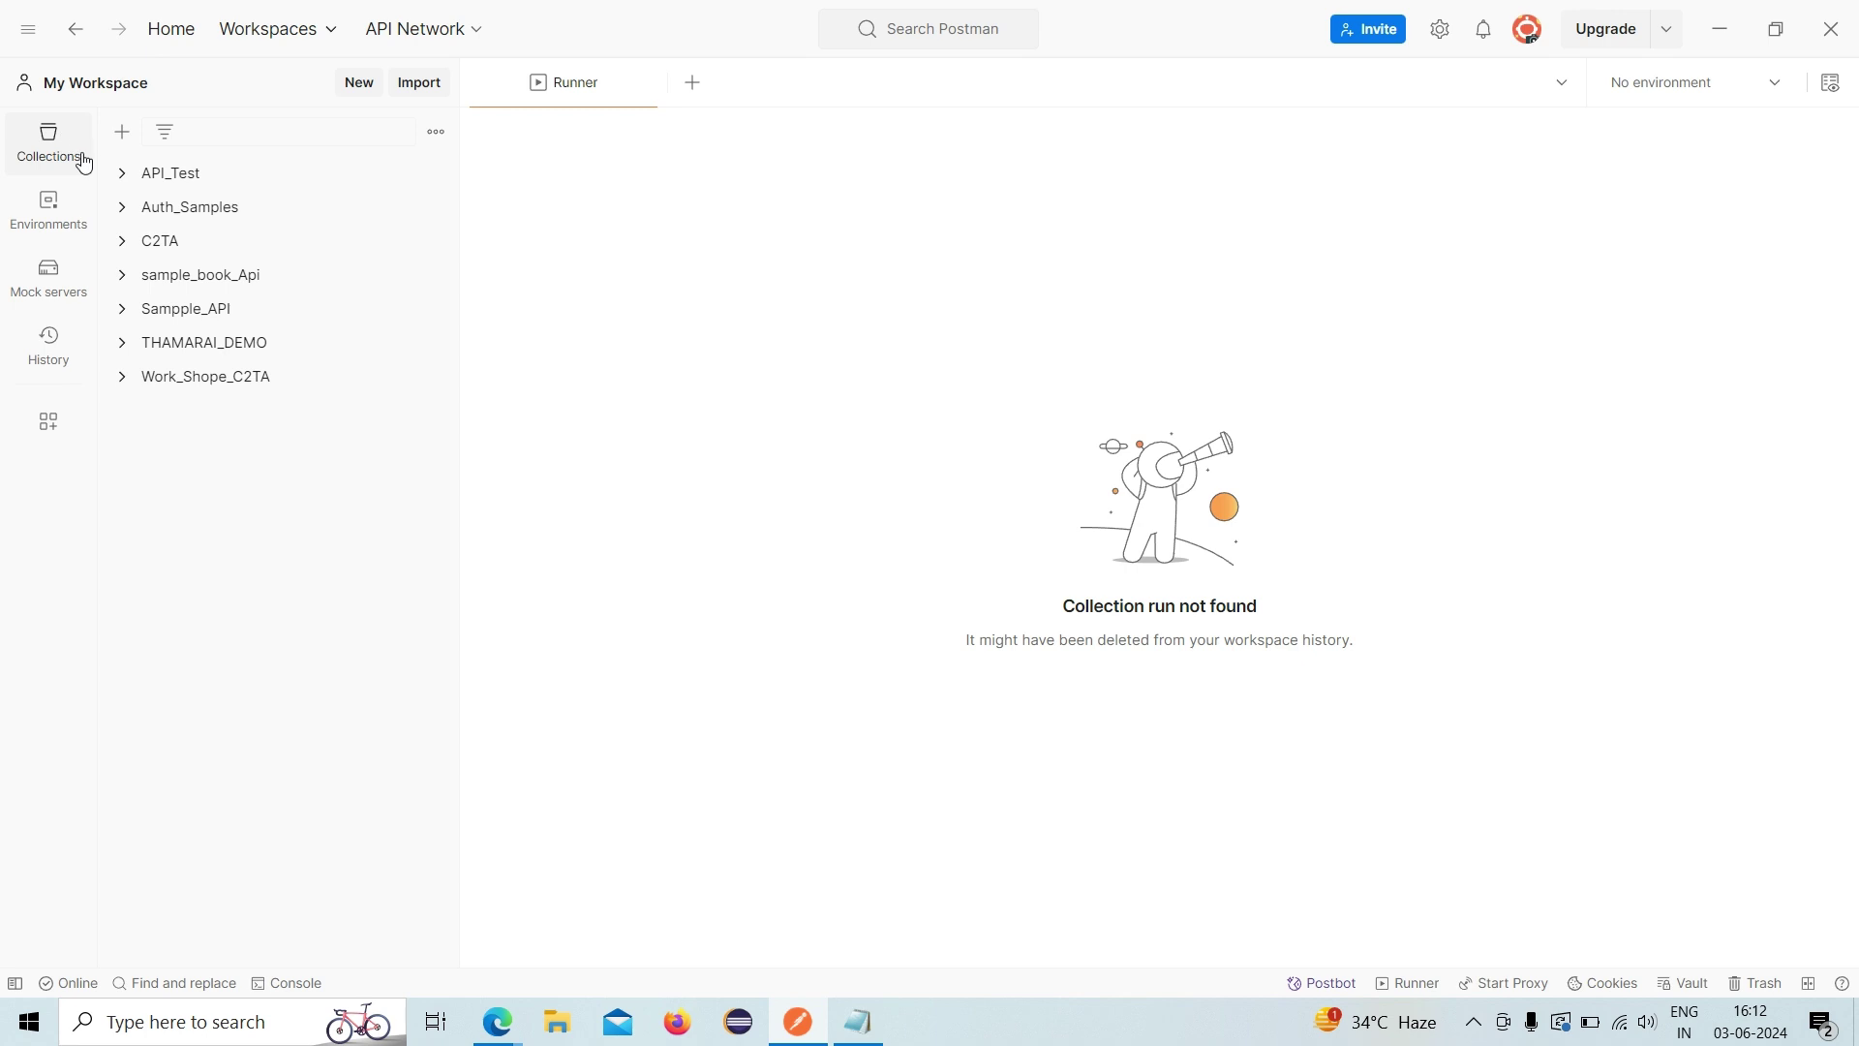
{"action": "left_click", "coordinate": [125, 137]}
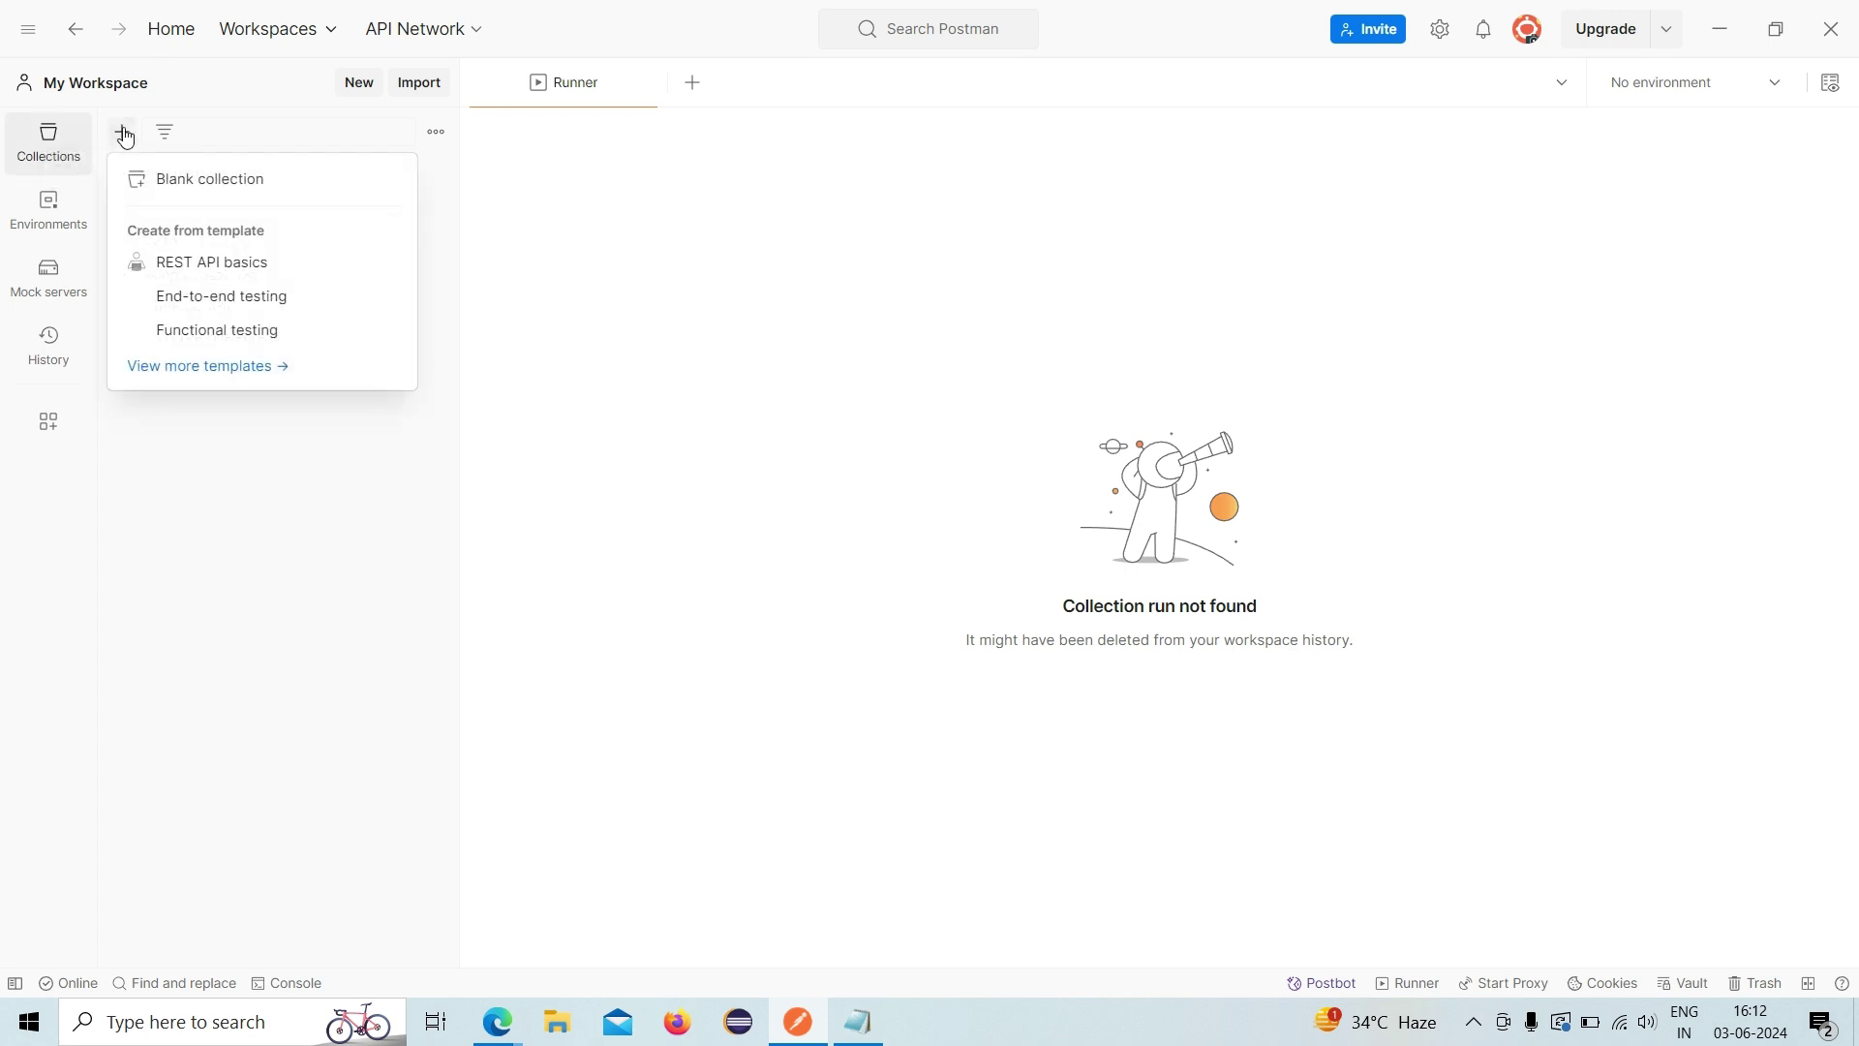
{"action": "left_click", "coordinate": [66, 146]}
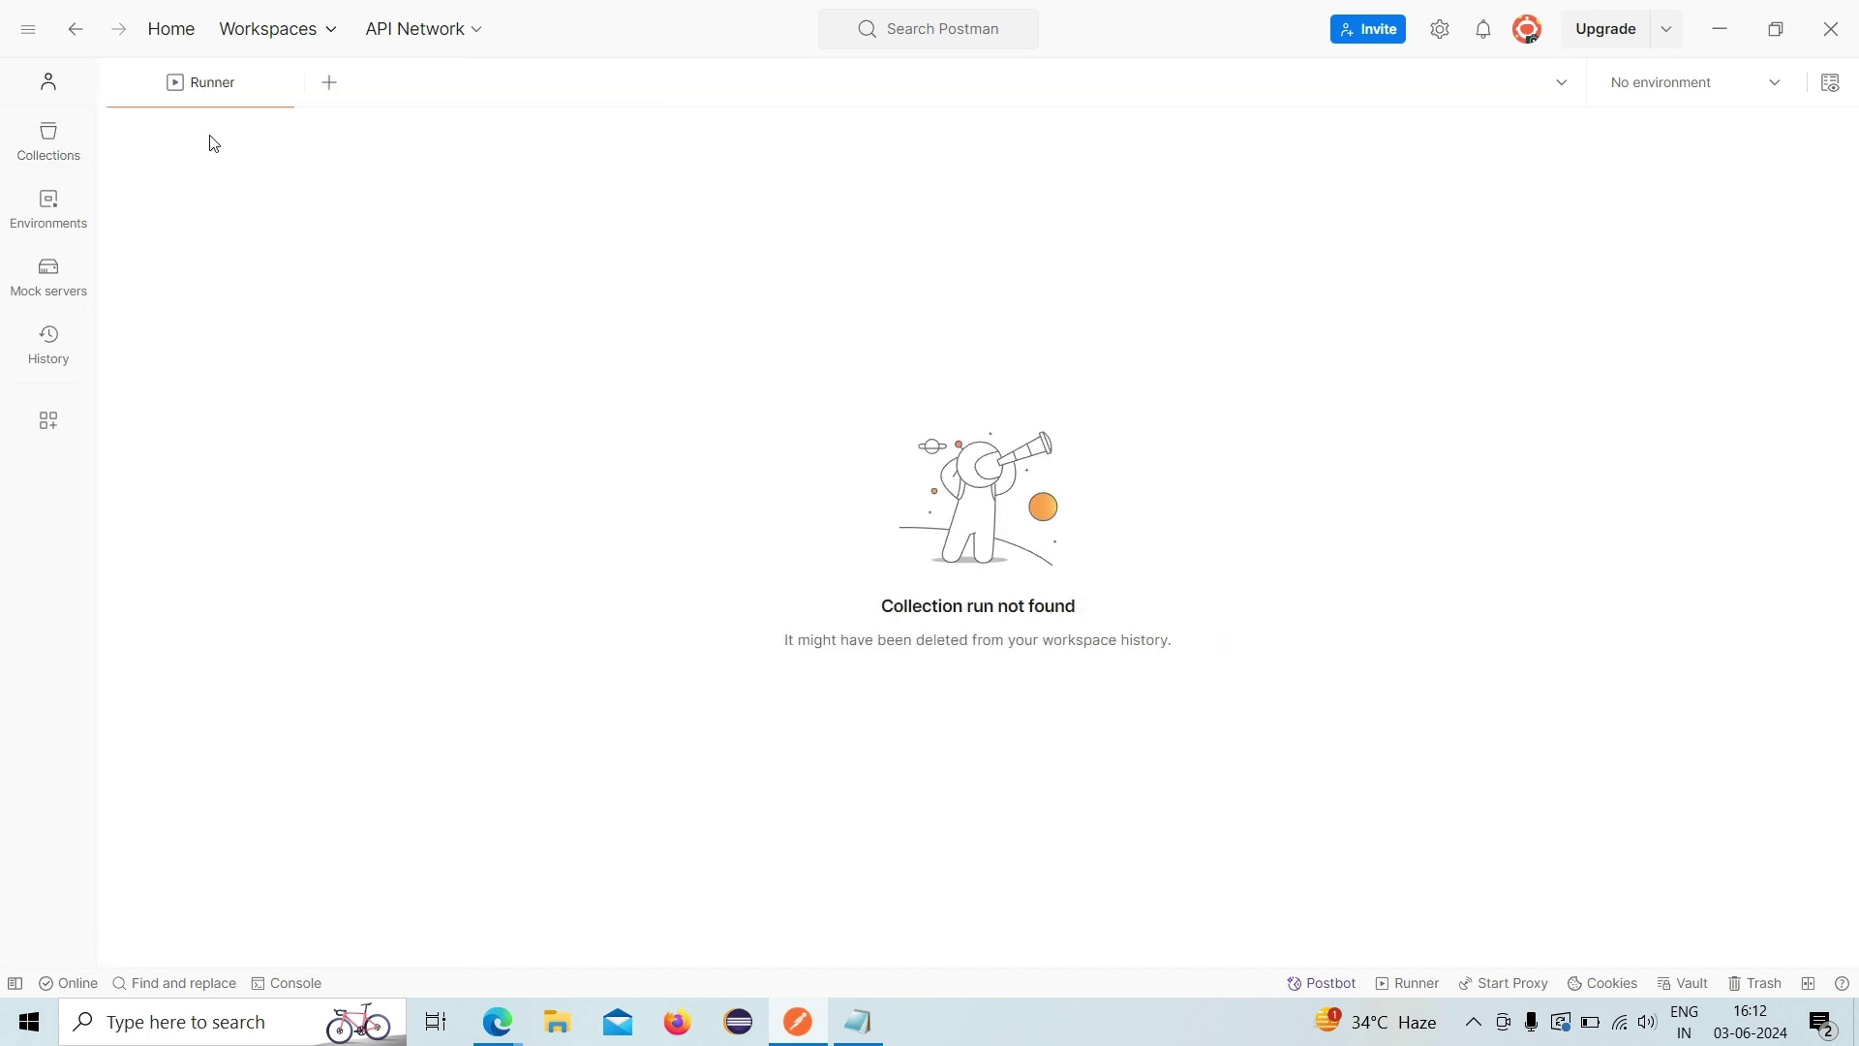
{"action": "left_click", "coordinate": [27, 29]}
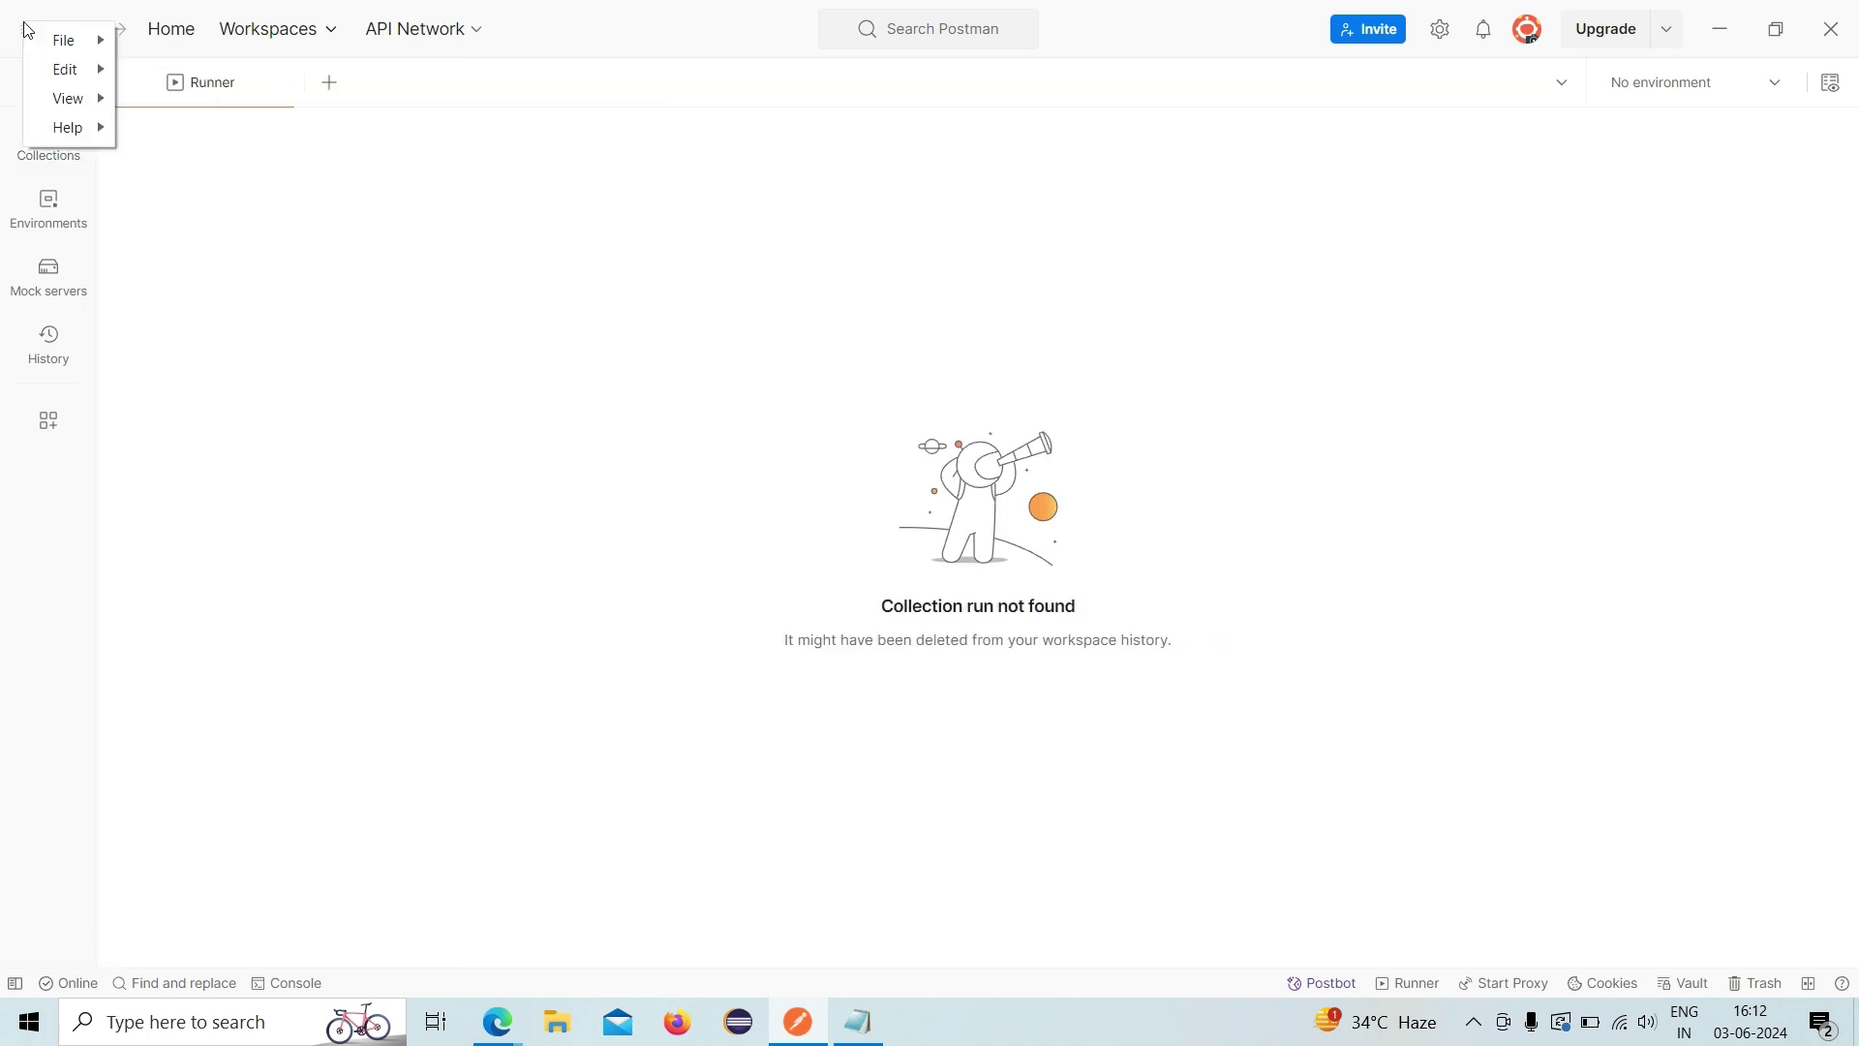
{"action": "left_click", "coordinate": [245, 274]}
{"action": "left_click", "coordinate": [51, 160]}
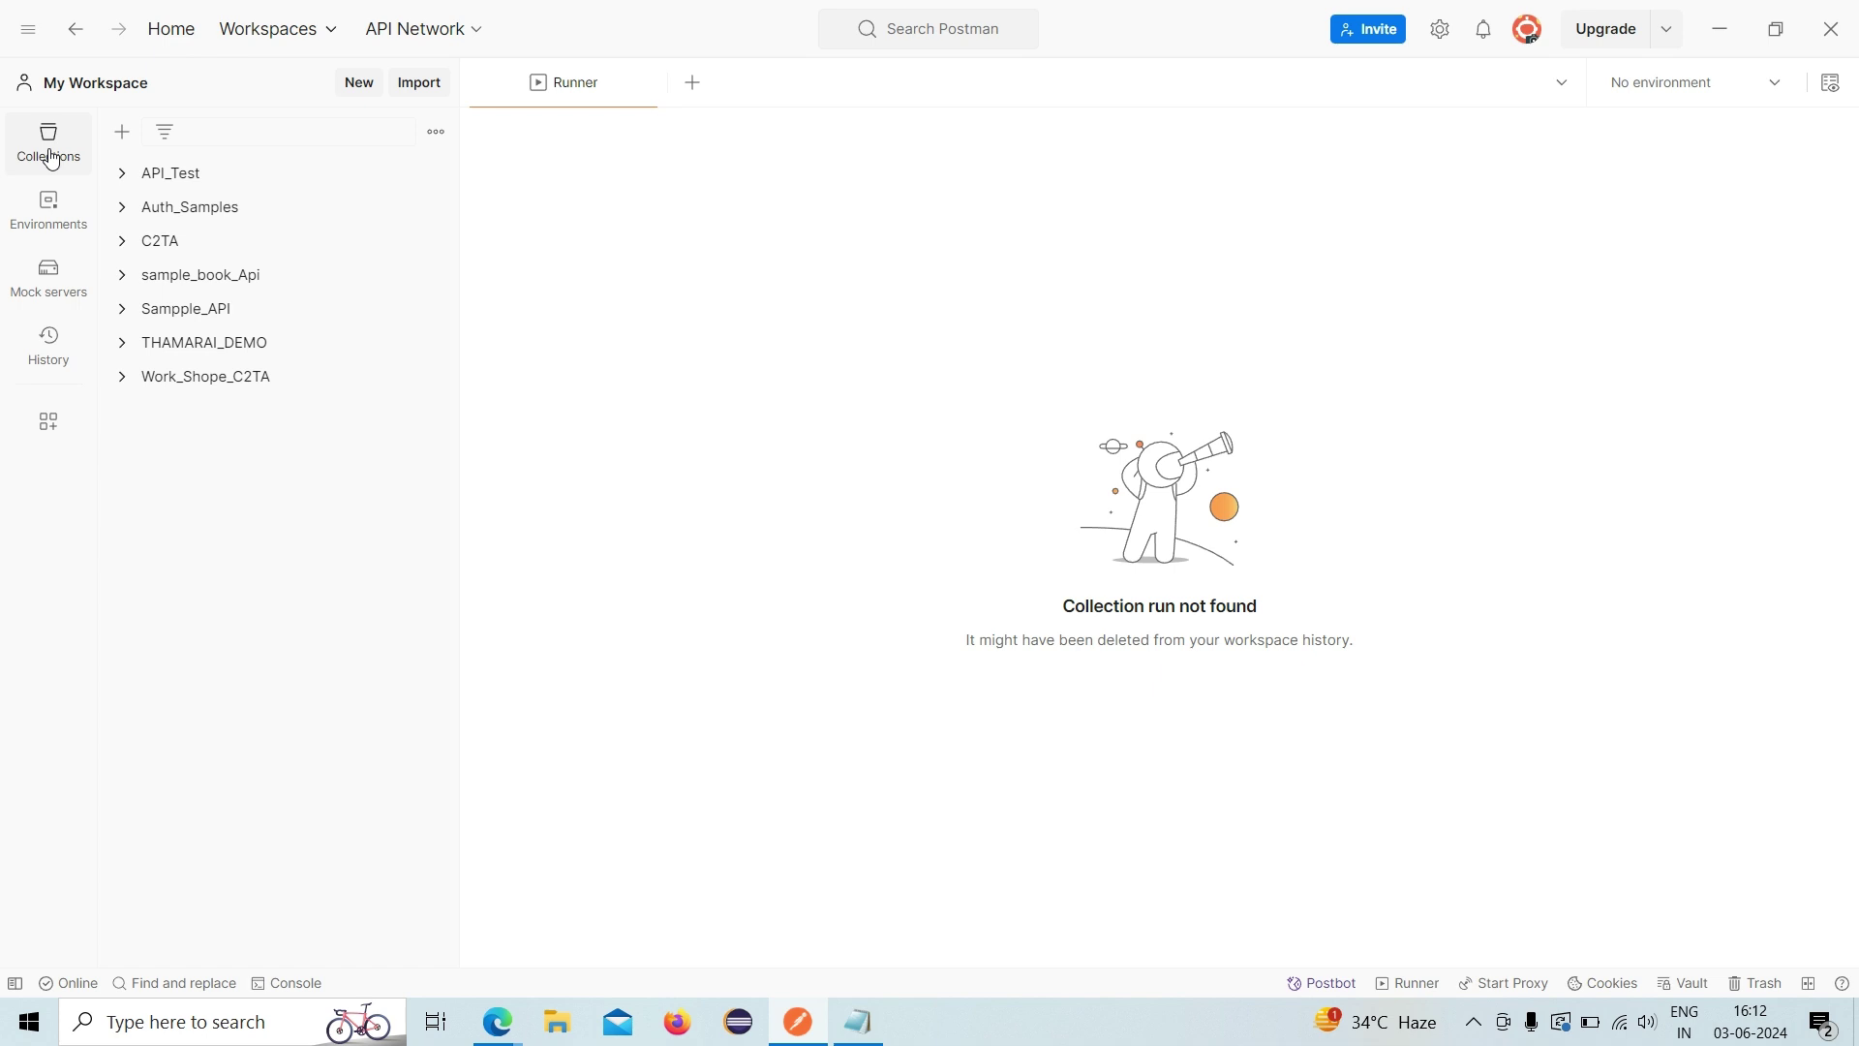
{"action": "left_click", "coordinate": [435, 136]}
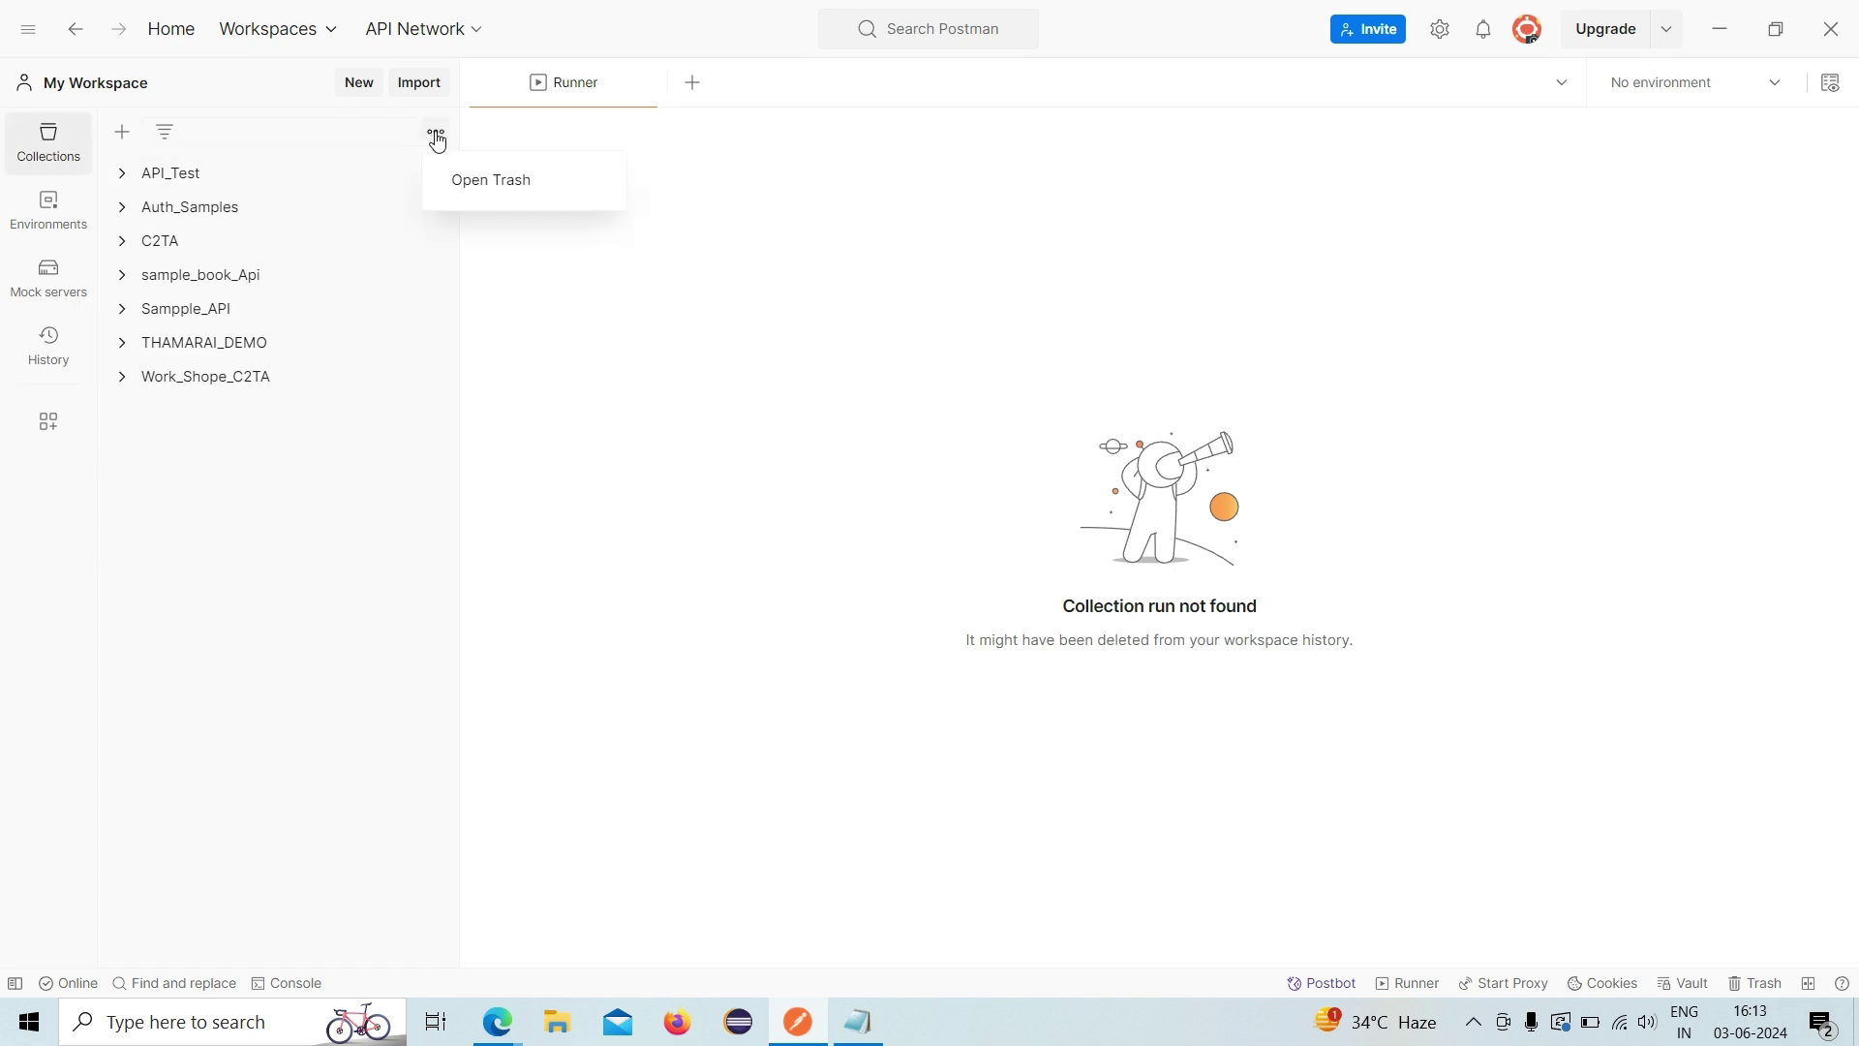
{"action": "left_click", "coordinate": [120, 139]}
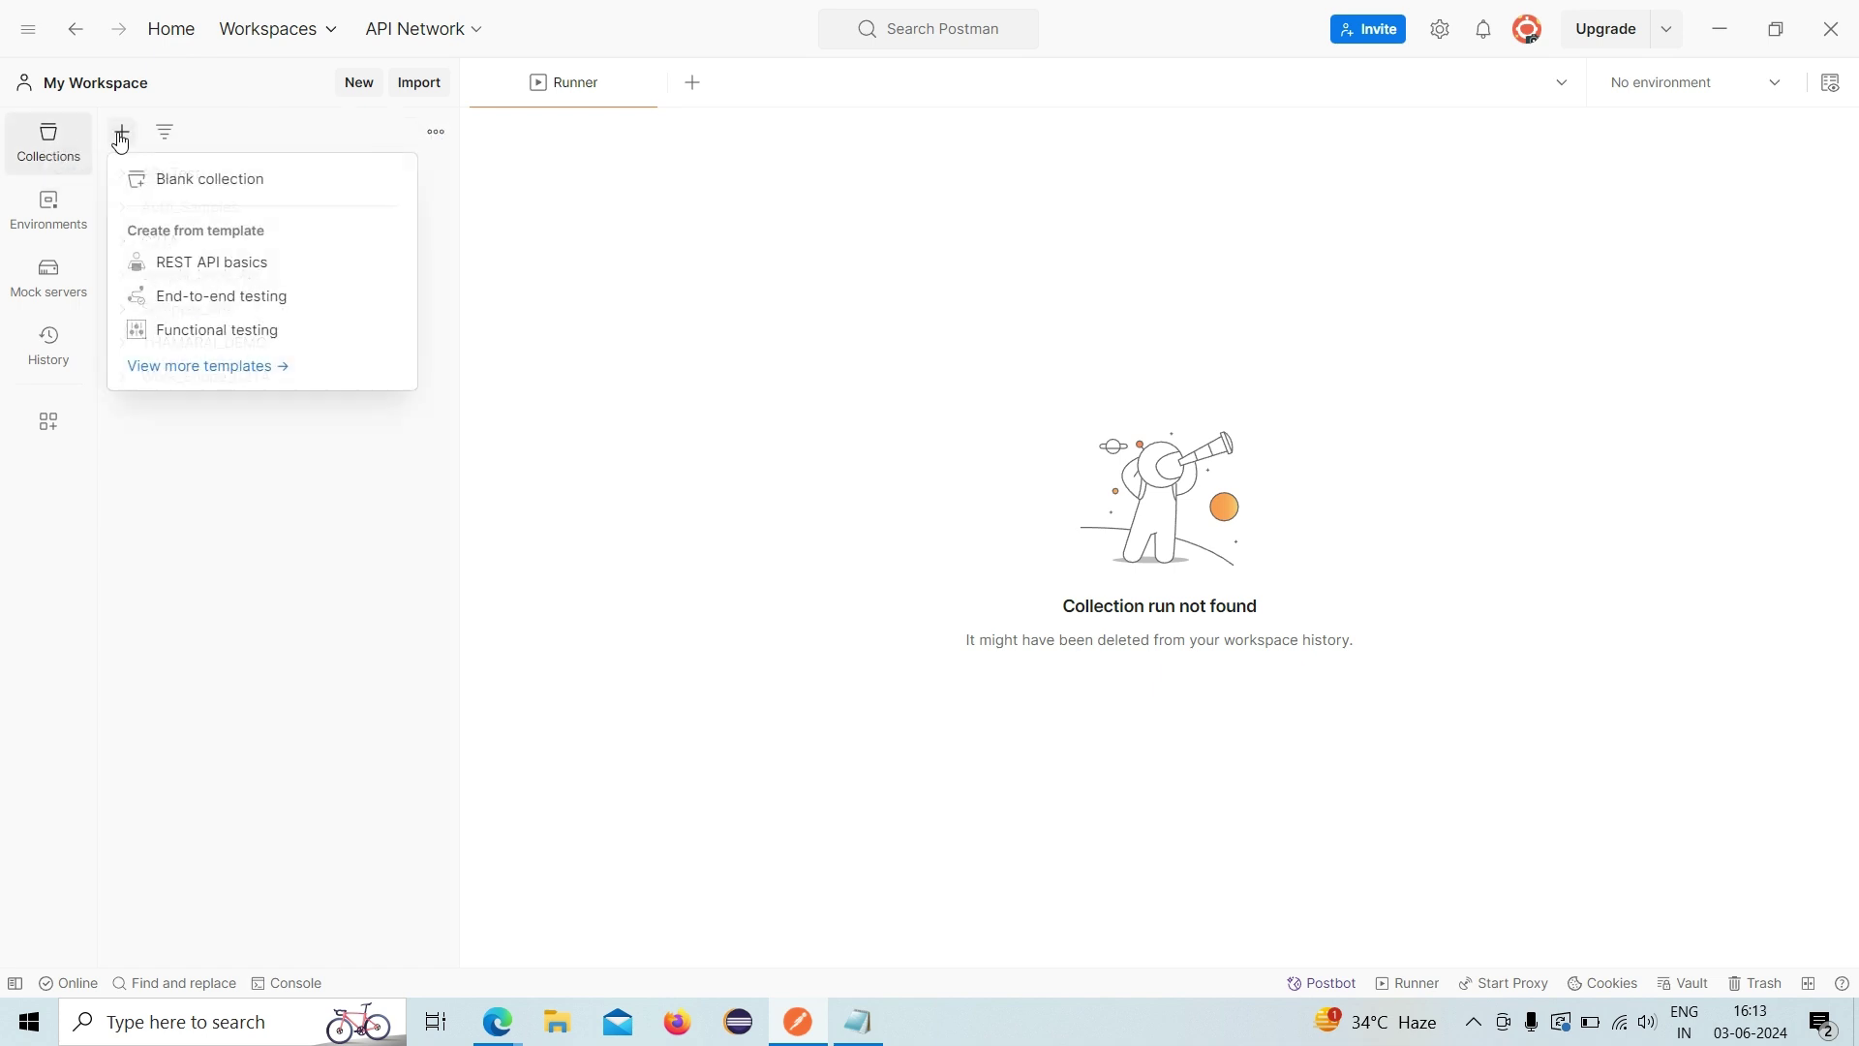
{"action": "left_click", "coordinate": [143, 178]}
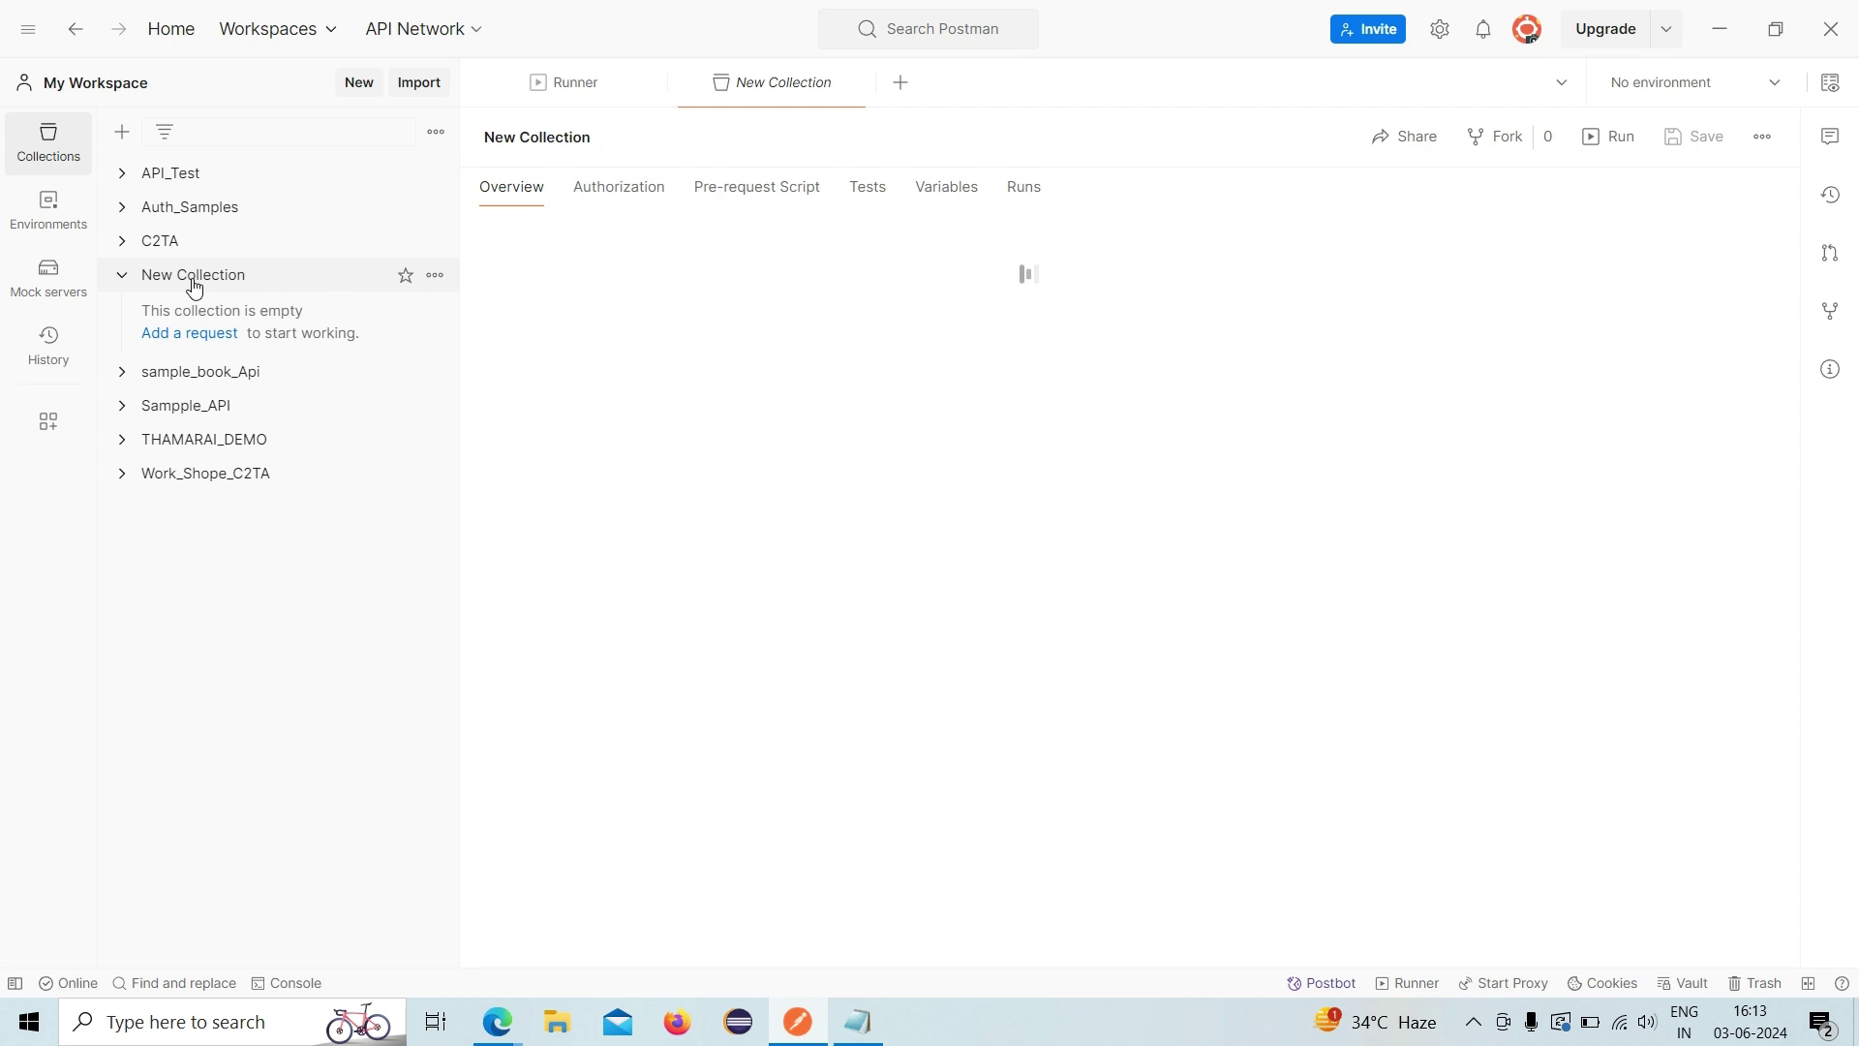
- Name the new collection Authentication_Demo
{"action": "key", "text": "BackSpace"}
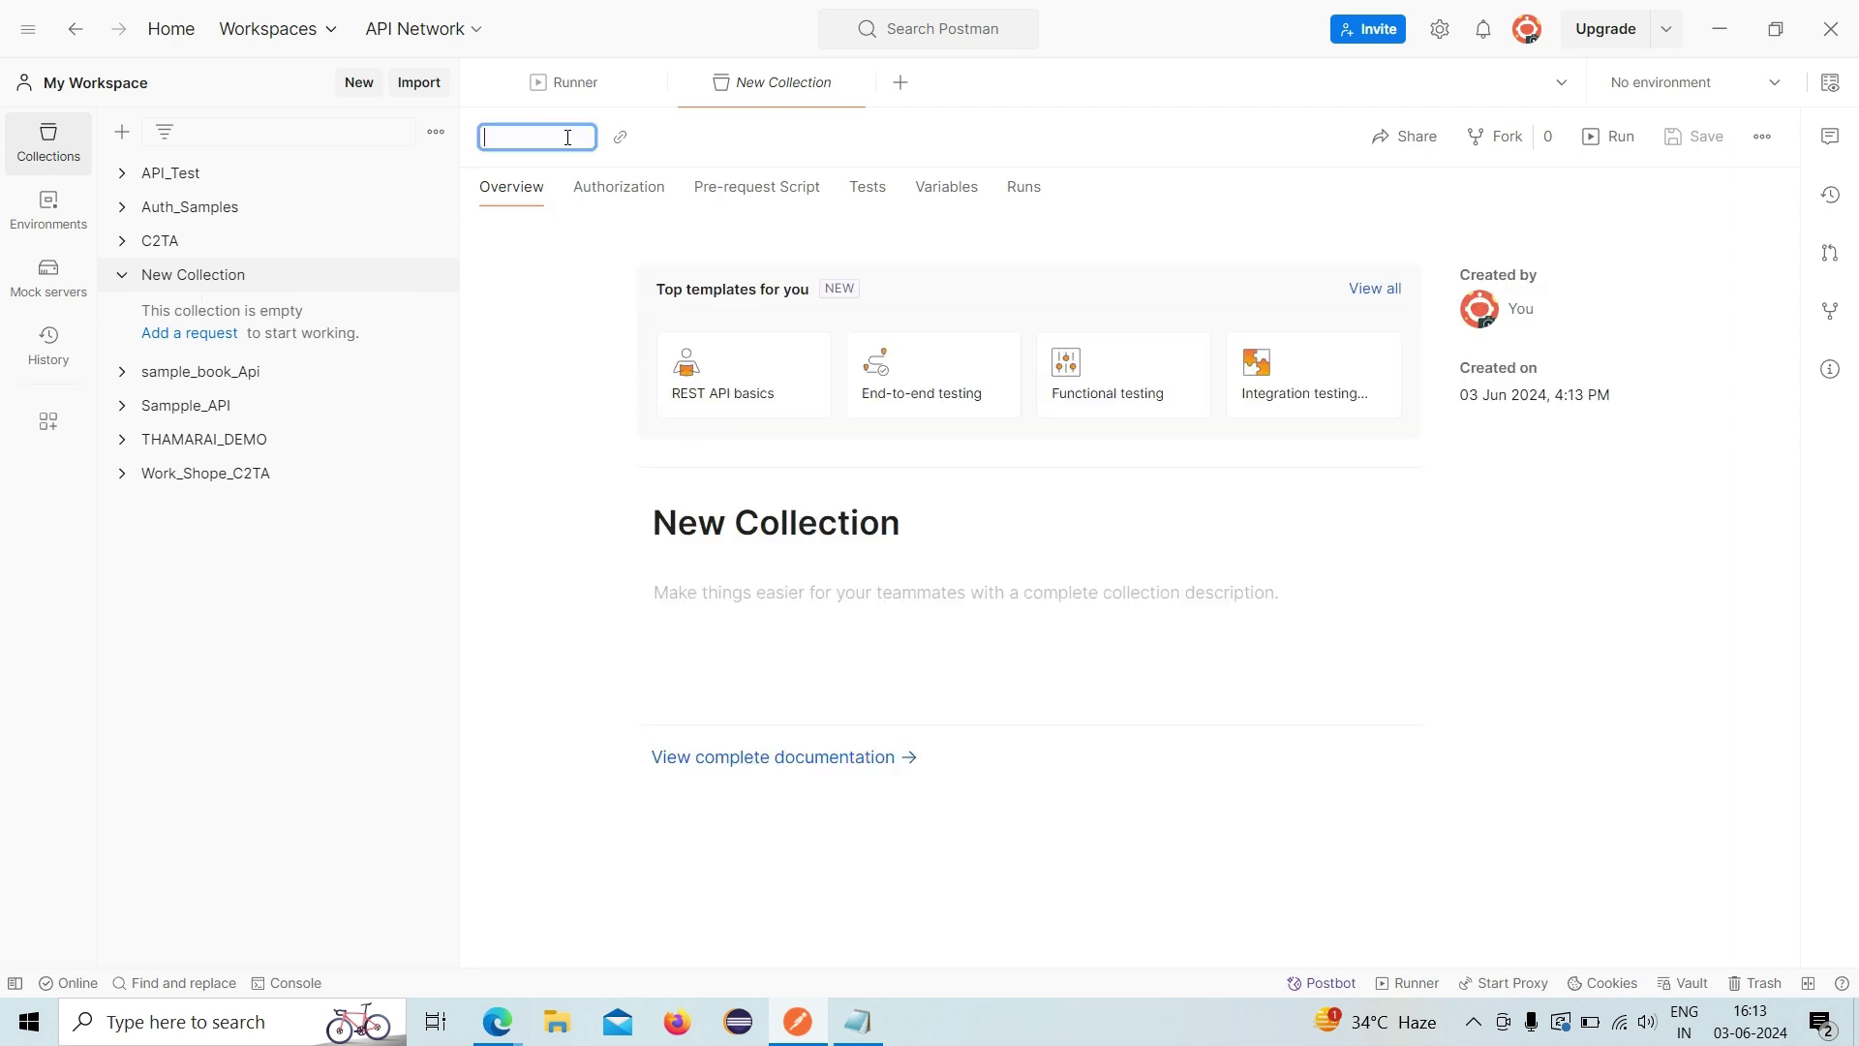
{"action": "type", "text": "Authentication_Demo"}
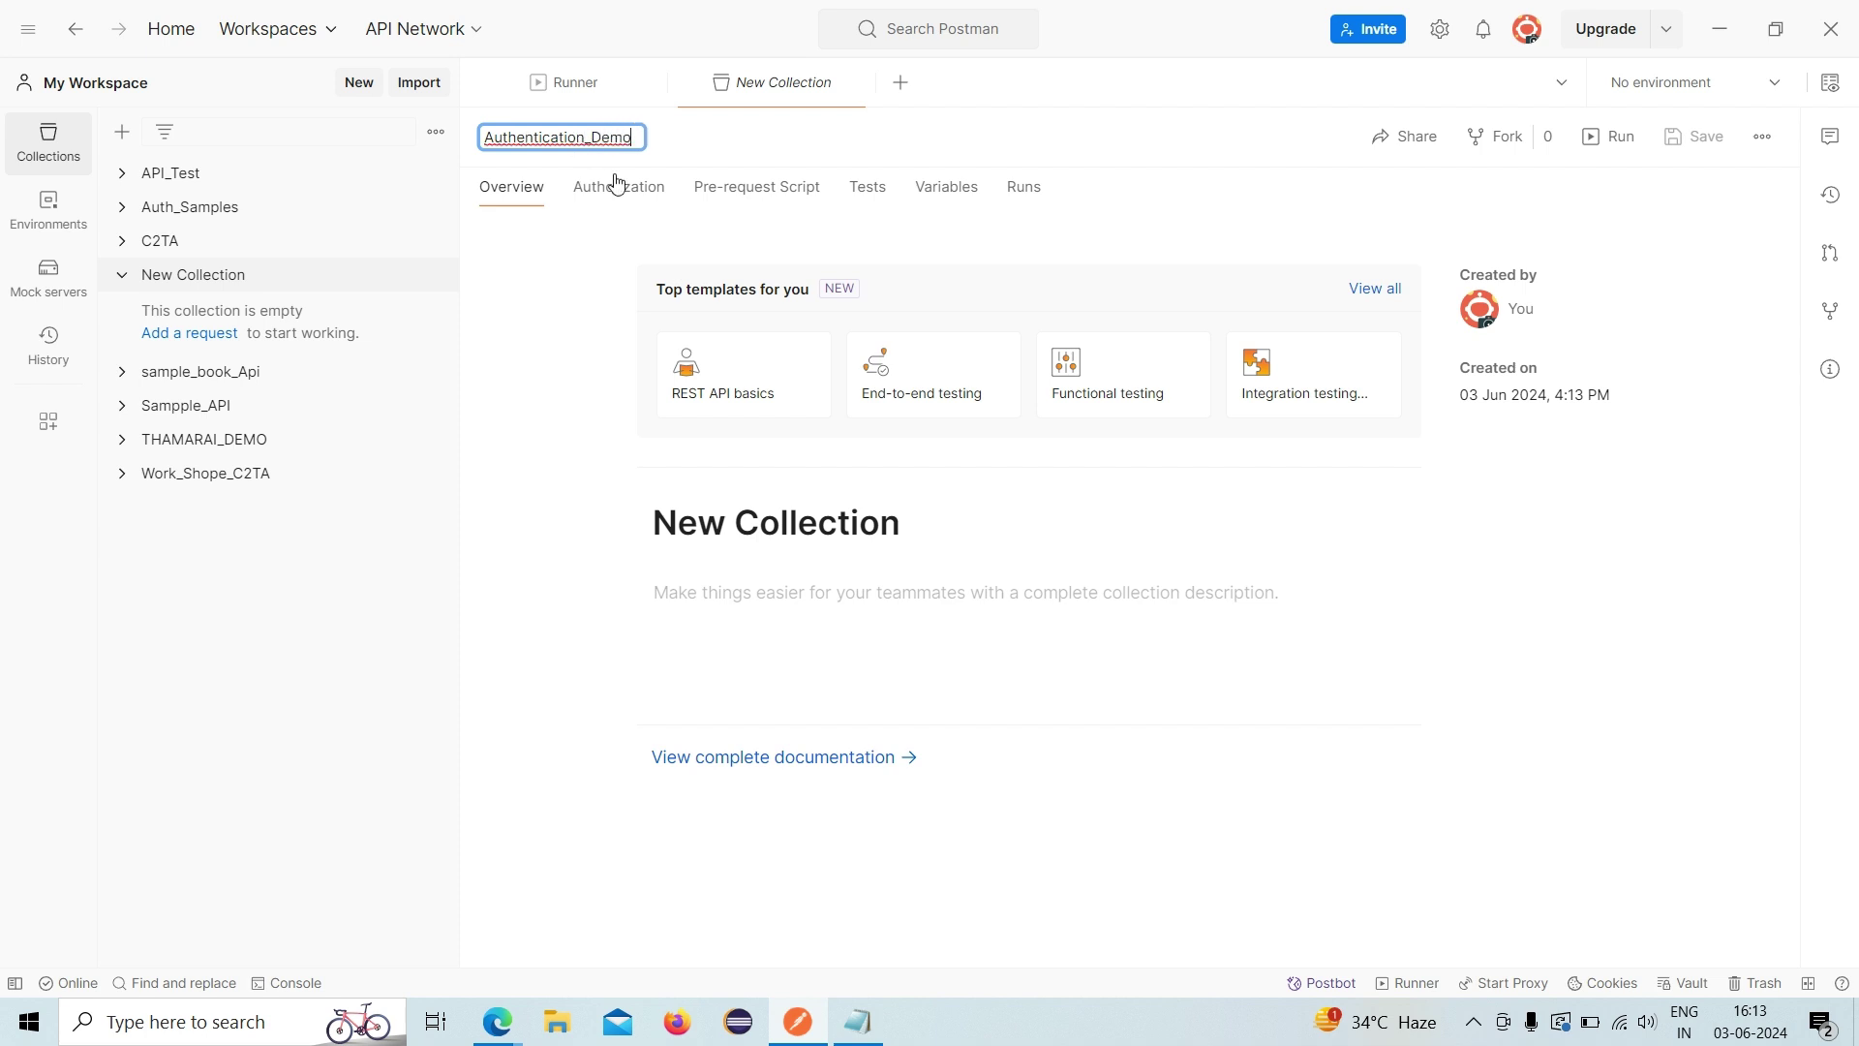
{"action": "left_click", "coordinate": [484, 632]}
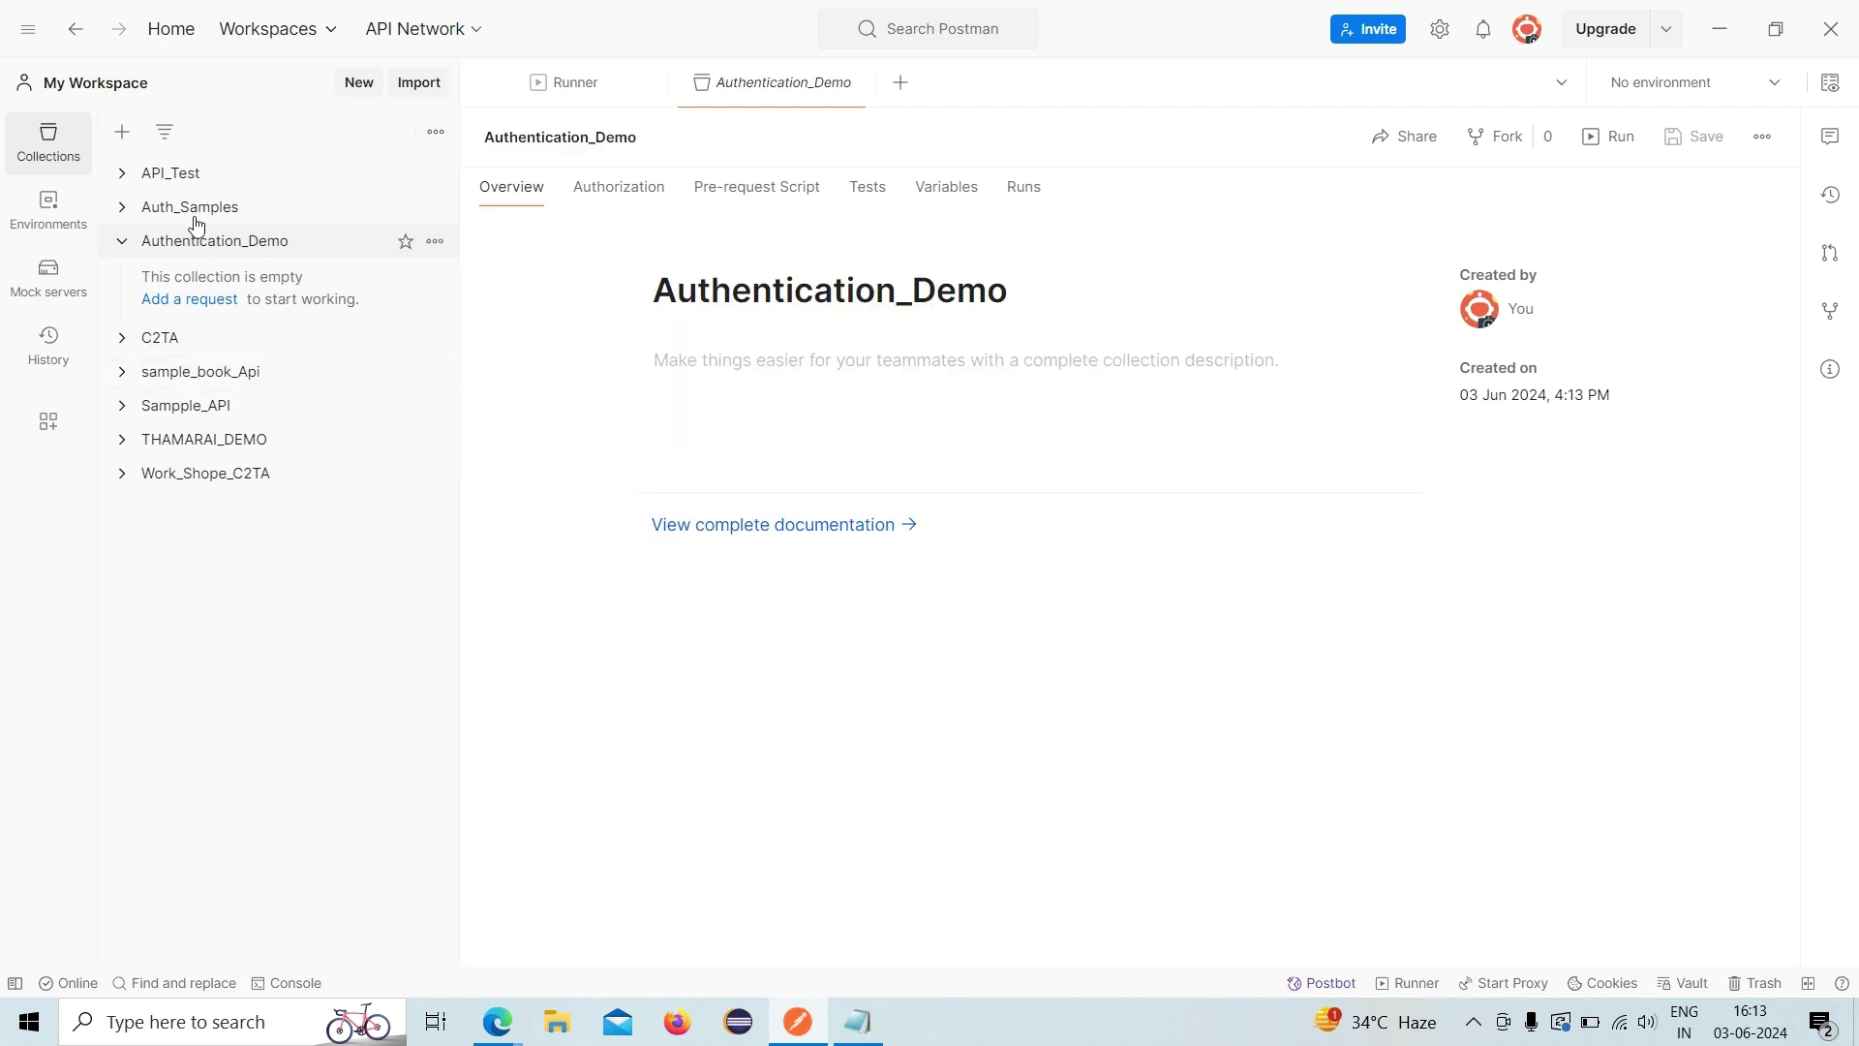
- Add a new request to Authentication_Demo and go to the endpoint notes
{"action": "left_click", "coordinate": [190, 300]}
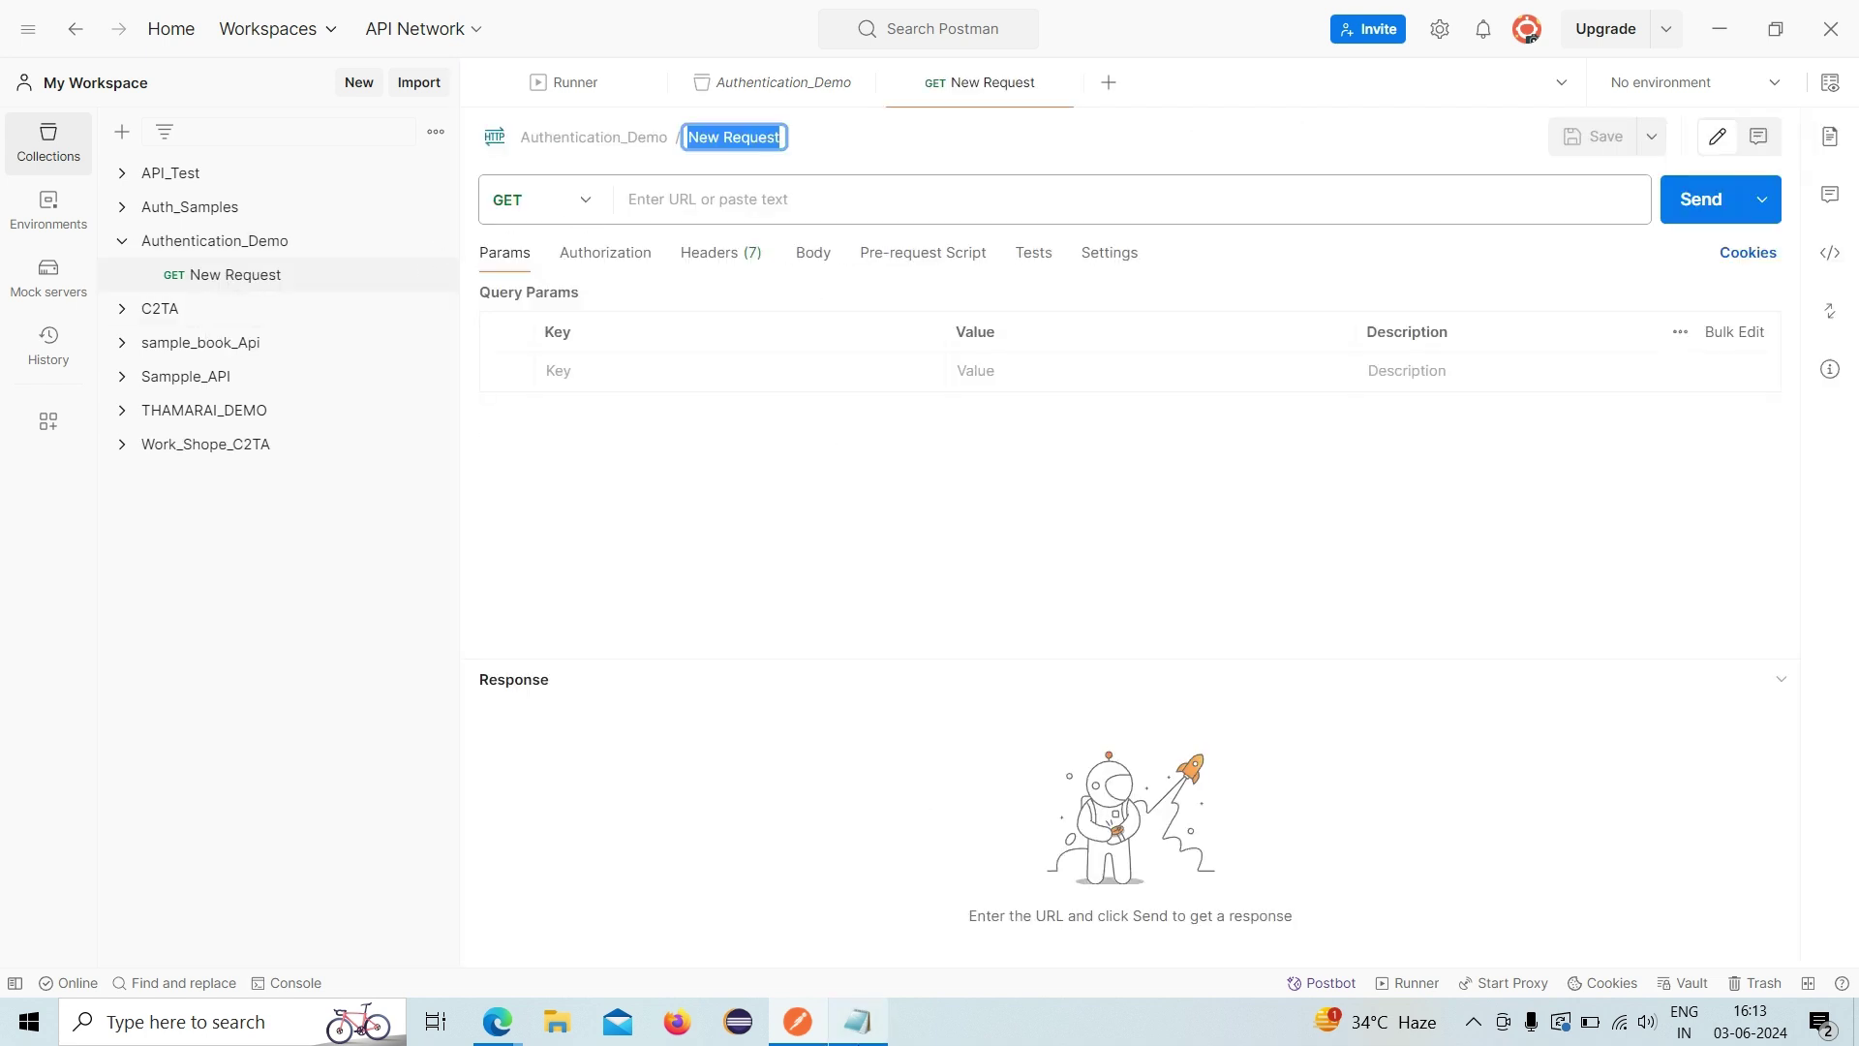
{"action": "left_click", "coordinate": [858, 1022]}
{"action": "left_click", "coordinate": [690, 251]}
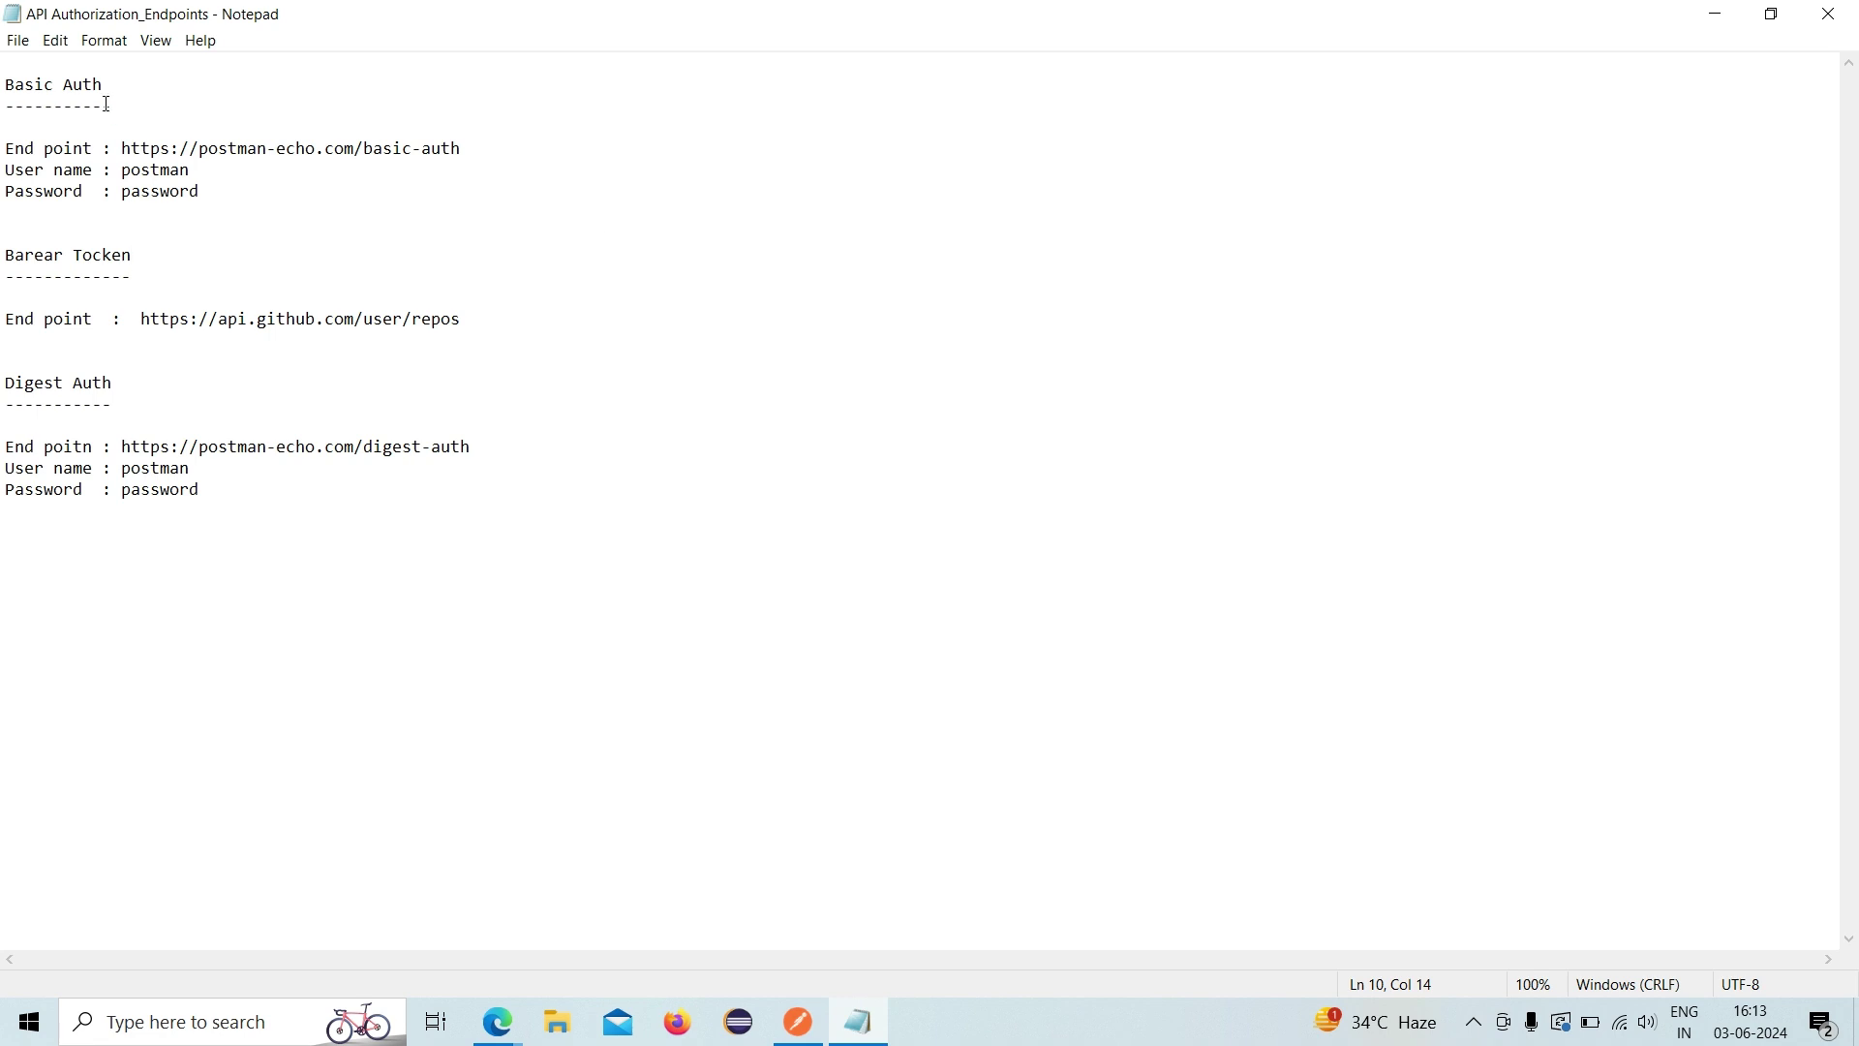
{"action": "left_click_drag", "start_coordinate": [104, 84], "coordinate": [3, 75]}
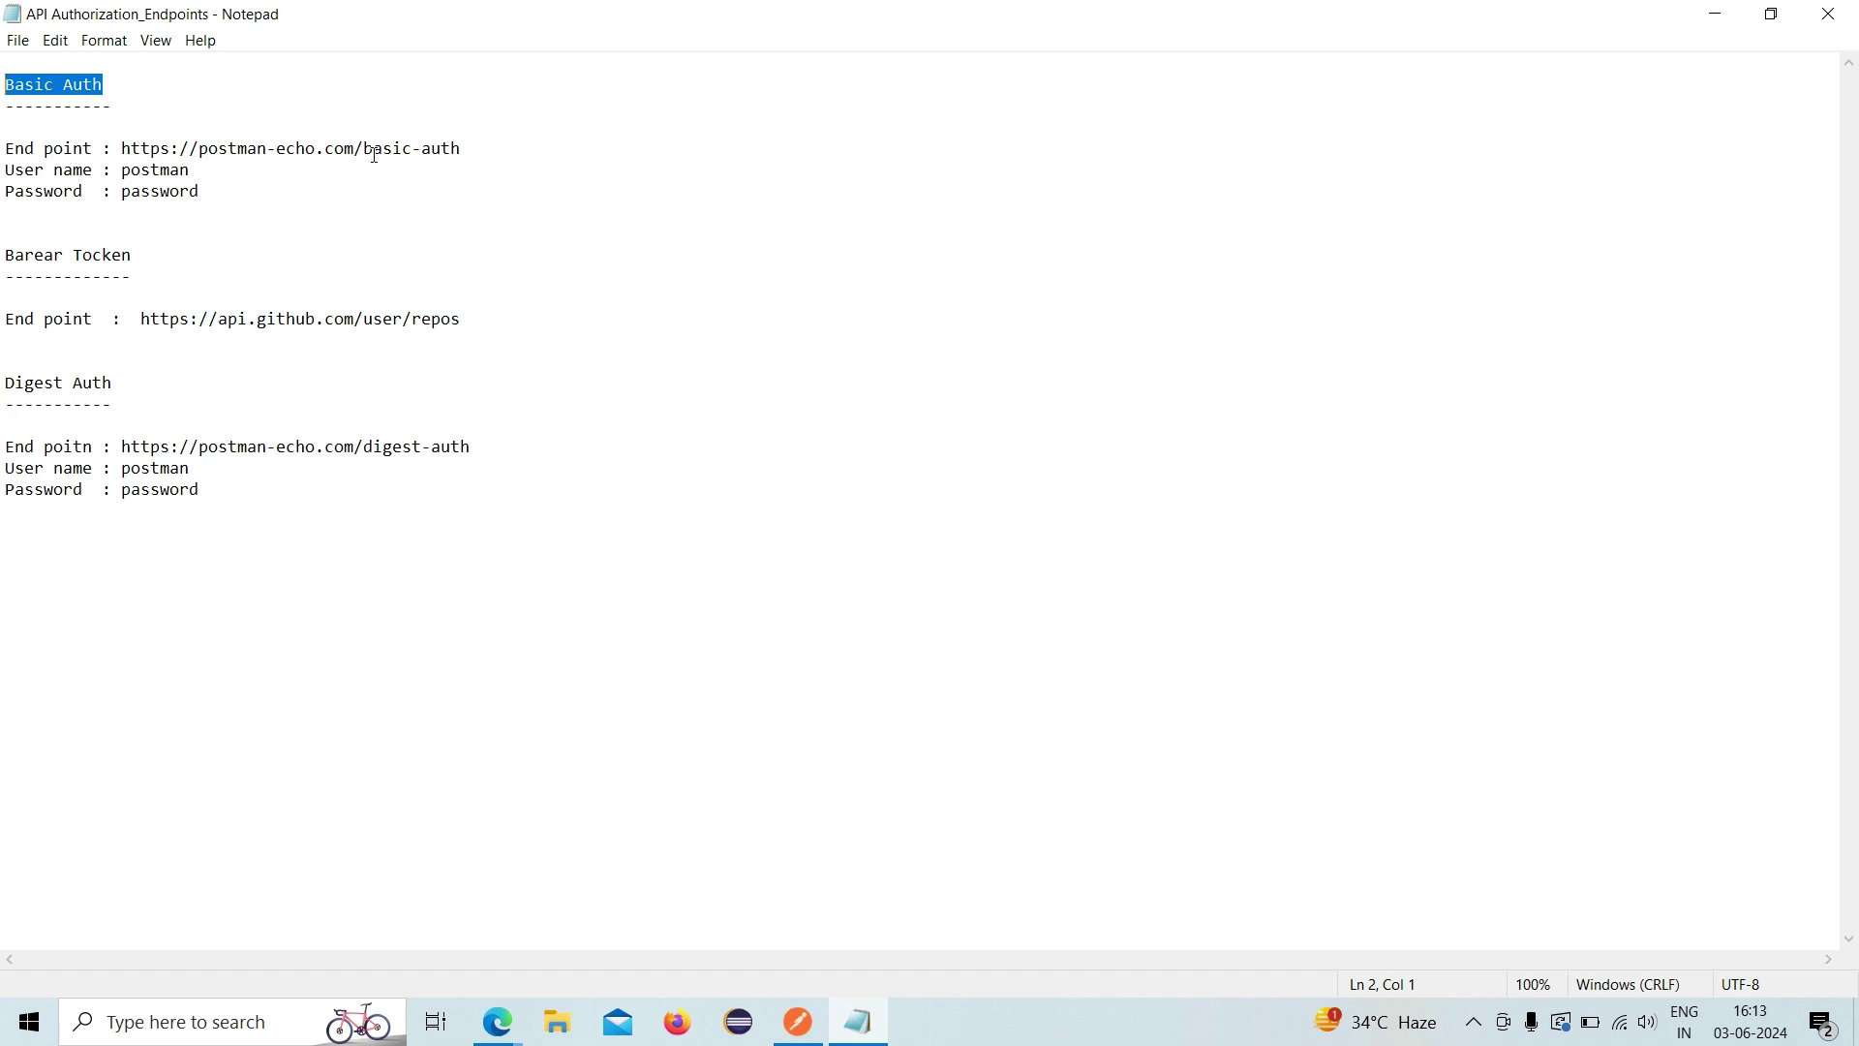
{"action": "left_click", "coordinate": [463, 203]}
{"action": "left_click", "coordinate": [465, 147]}
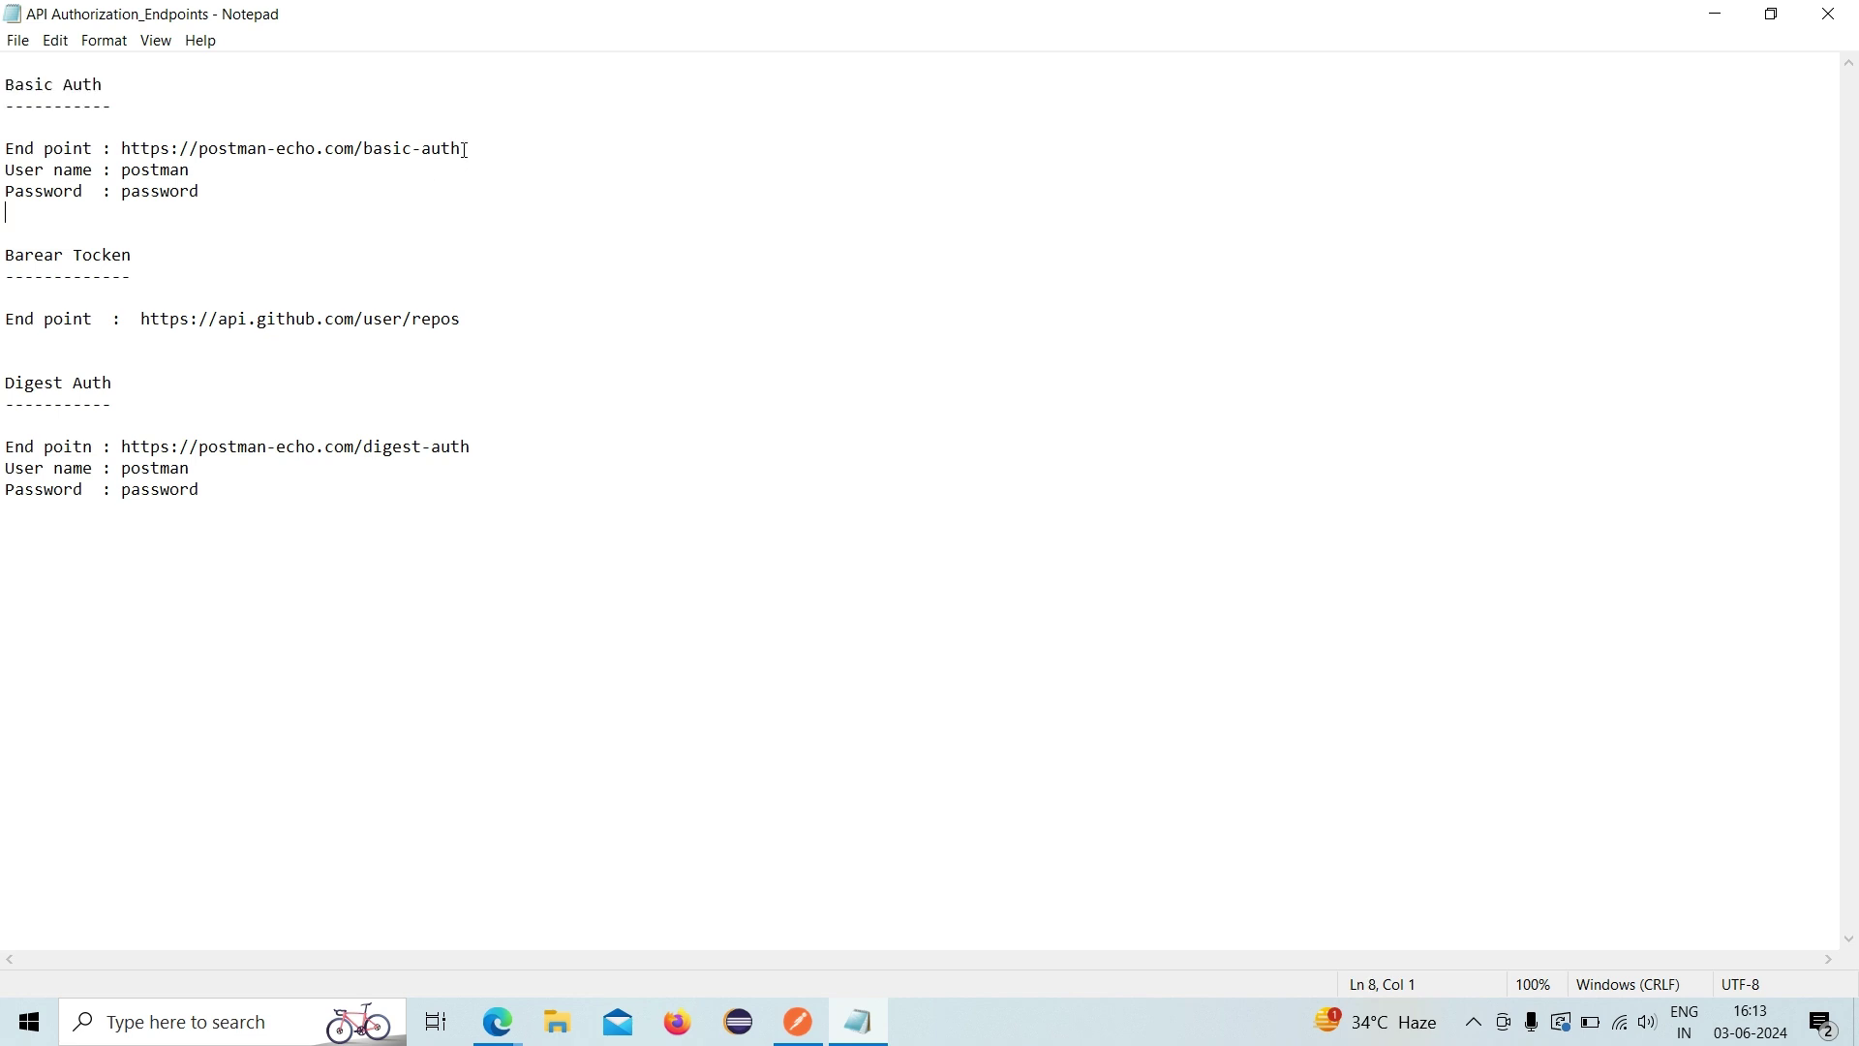
{"action": "left_click_drag", "start_coordinate": [465, 147], "coordinate": [123, 145]}
{"action": "key", "text": "ctrl+c"}
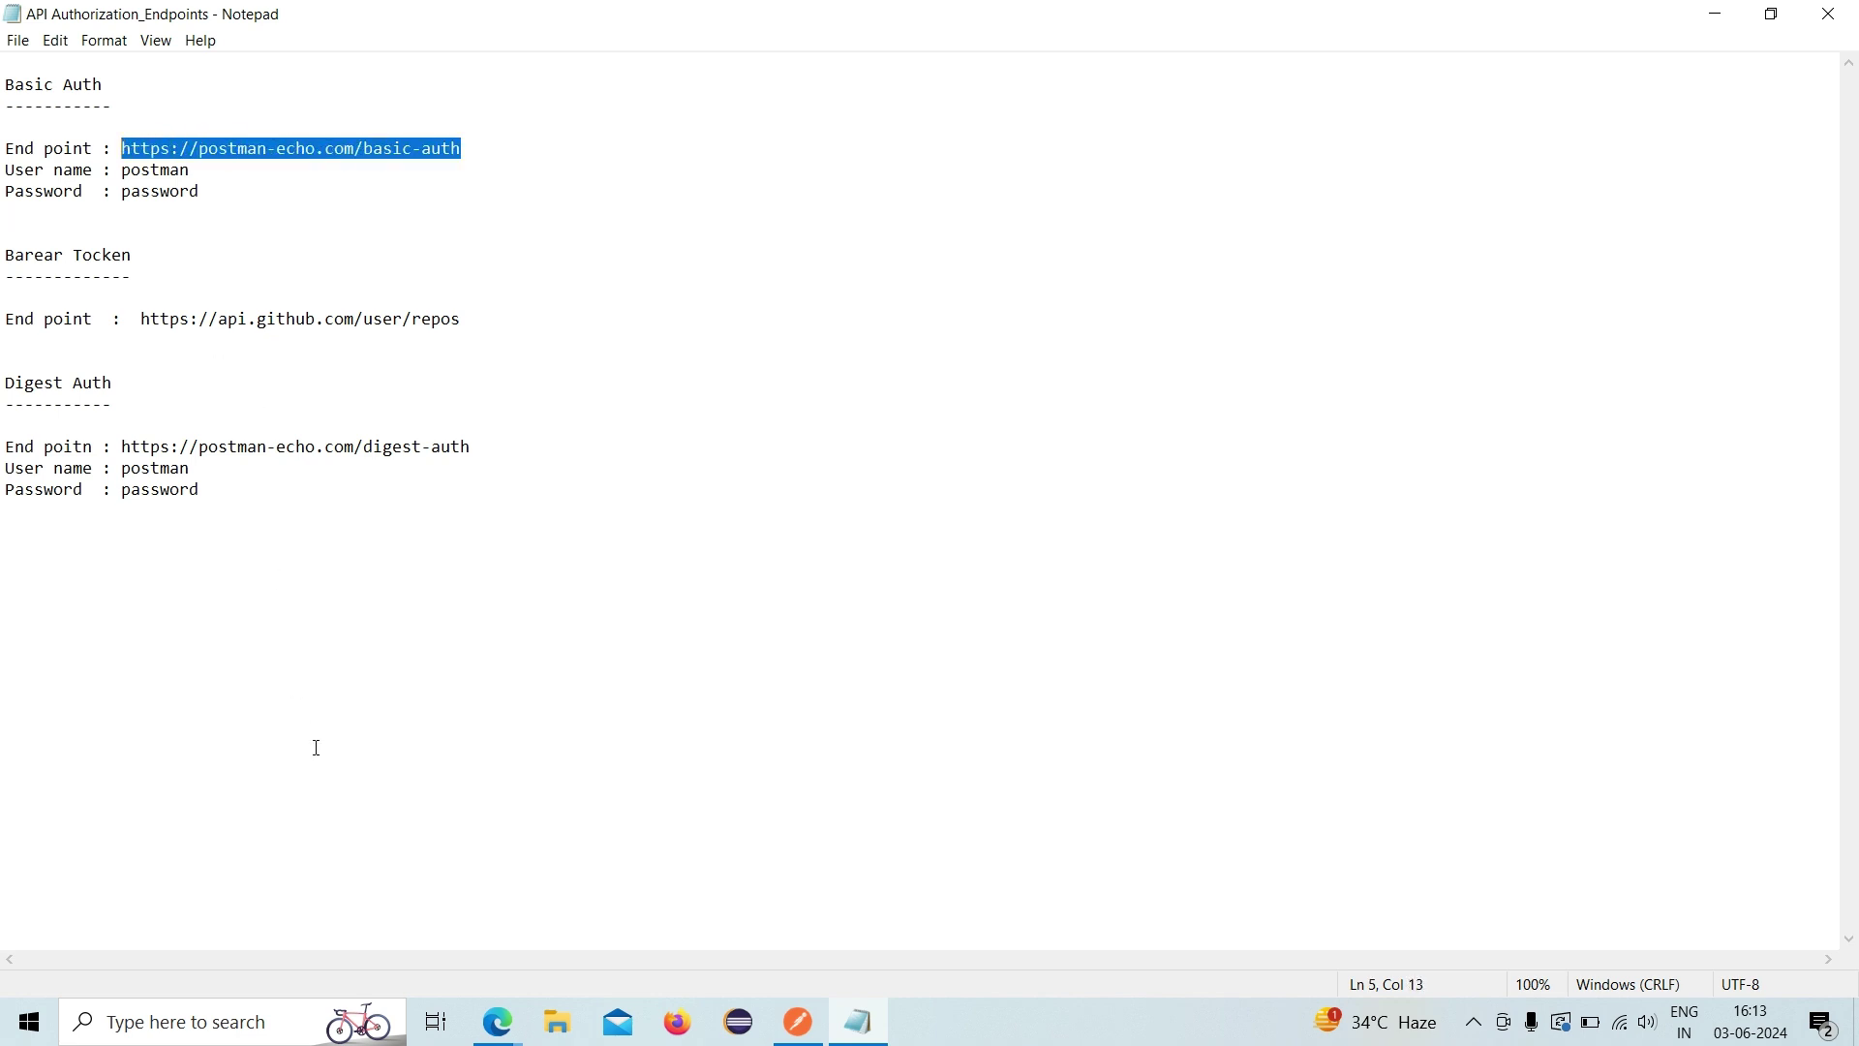
{"action": "left_click", "coordinate": [257, 1022]}
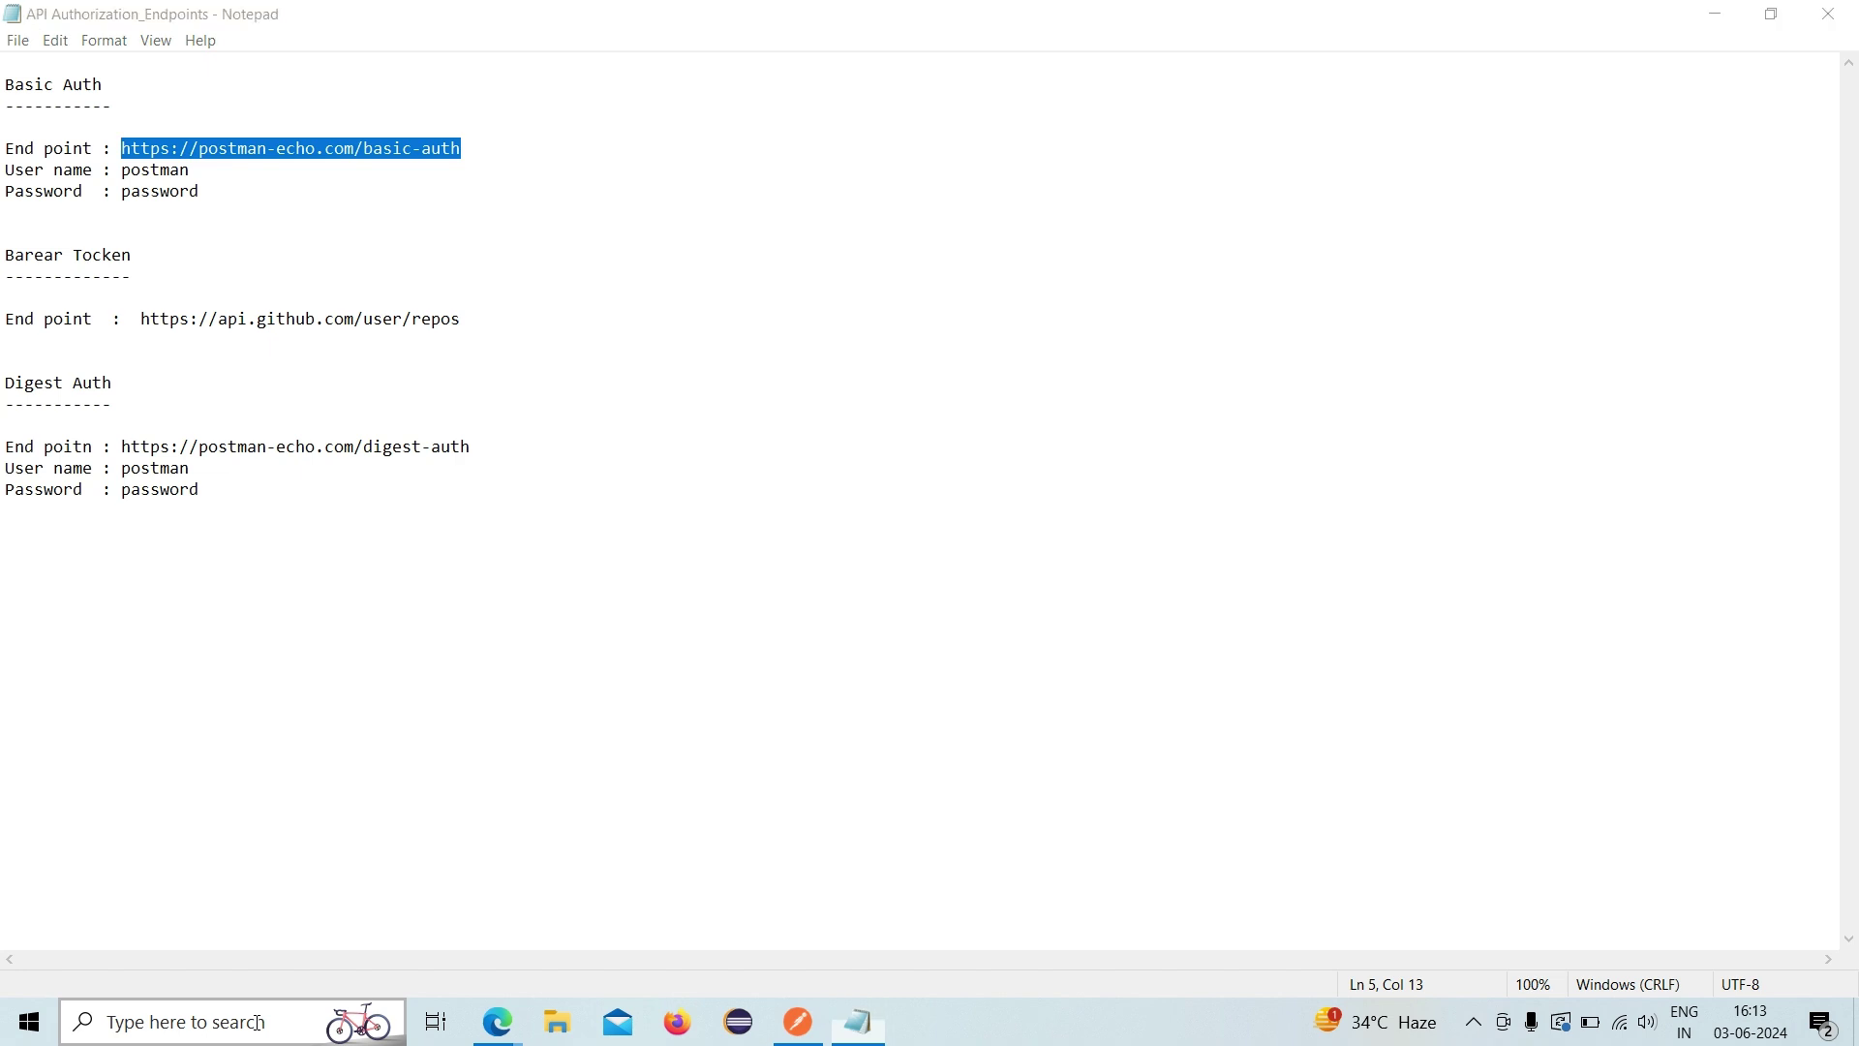
{"action": "type", "text": "chrom"}
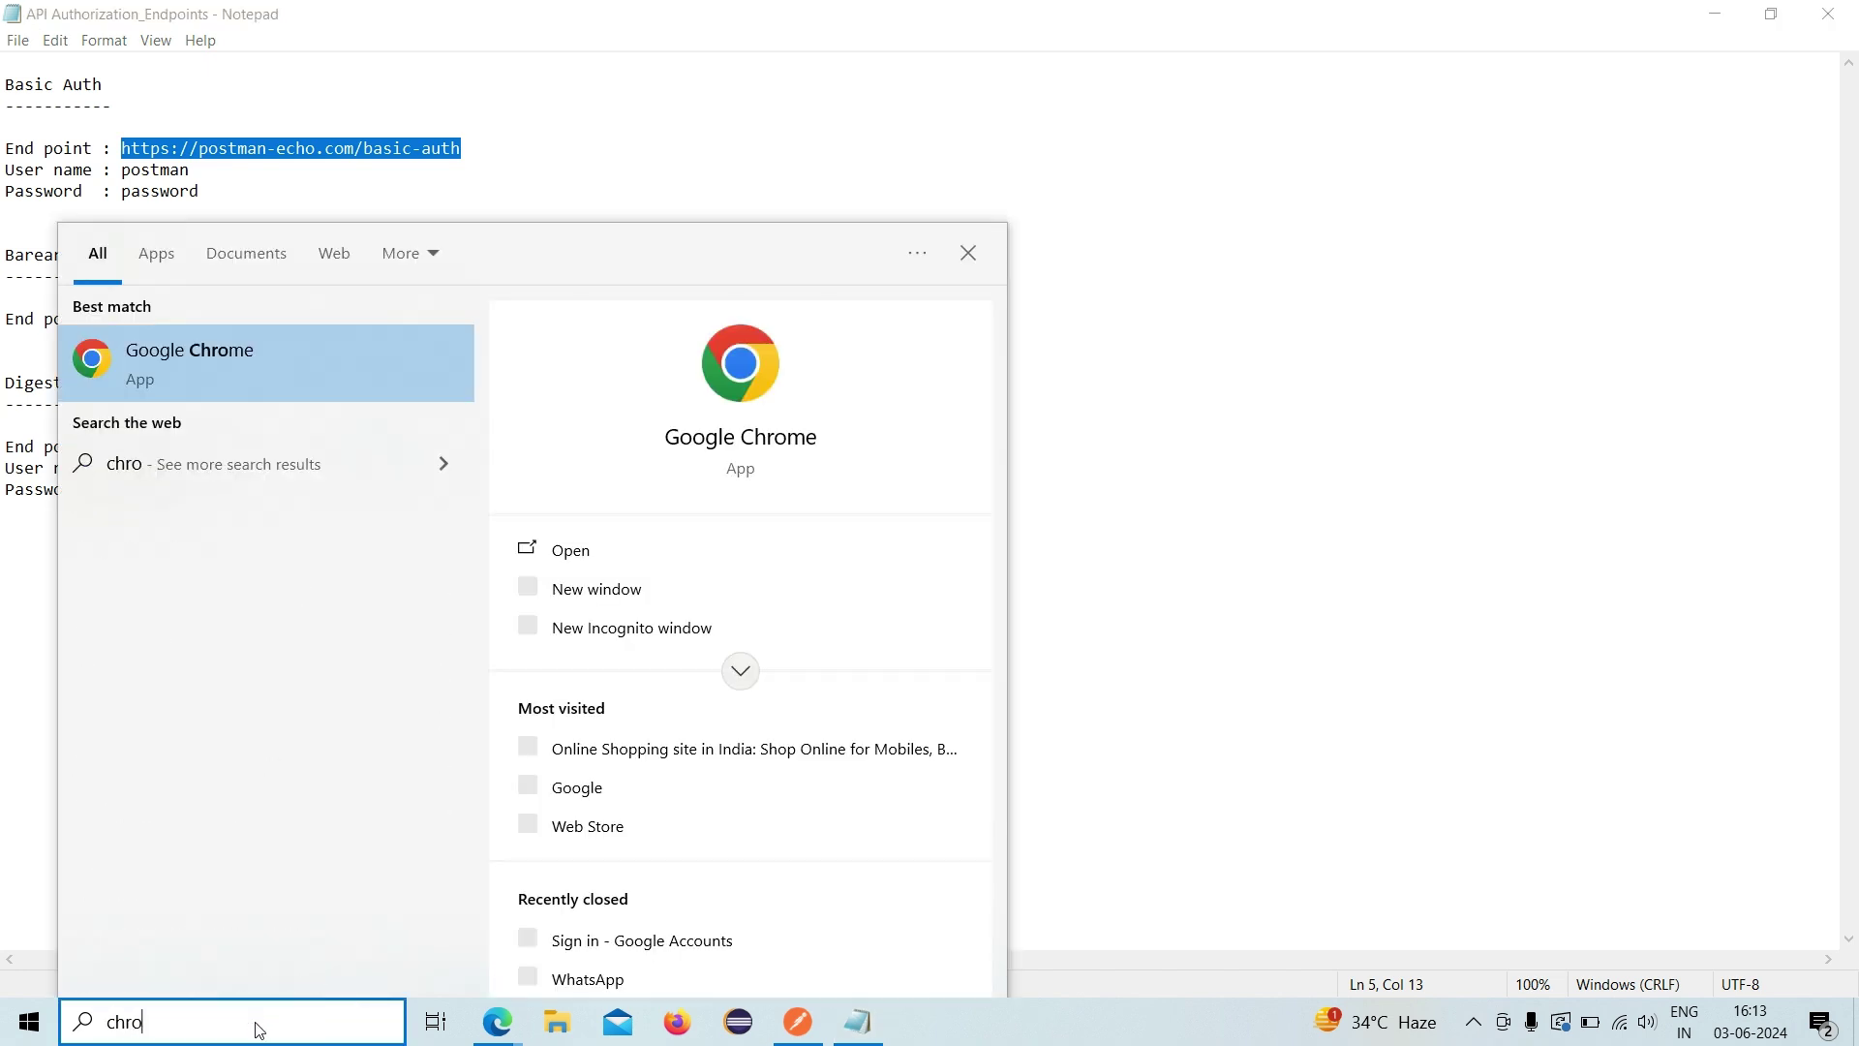
{"action": "left_click", "coordinate": [338, 383]}
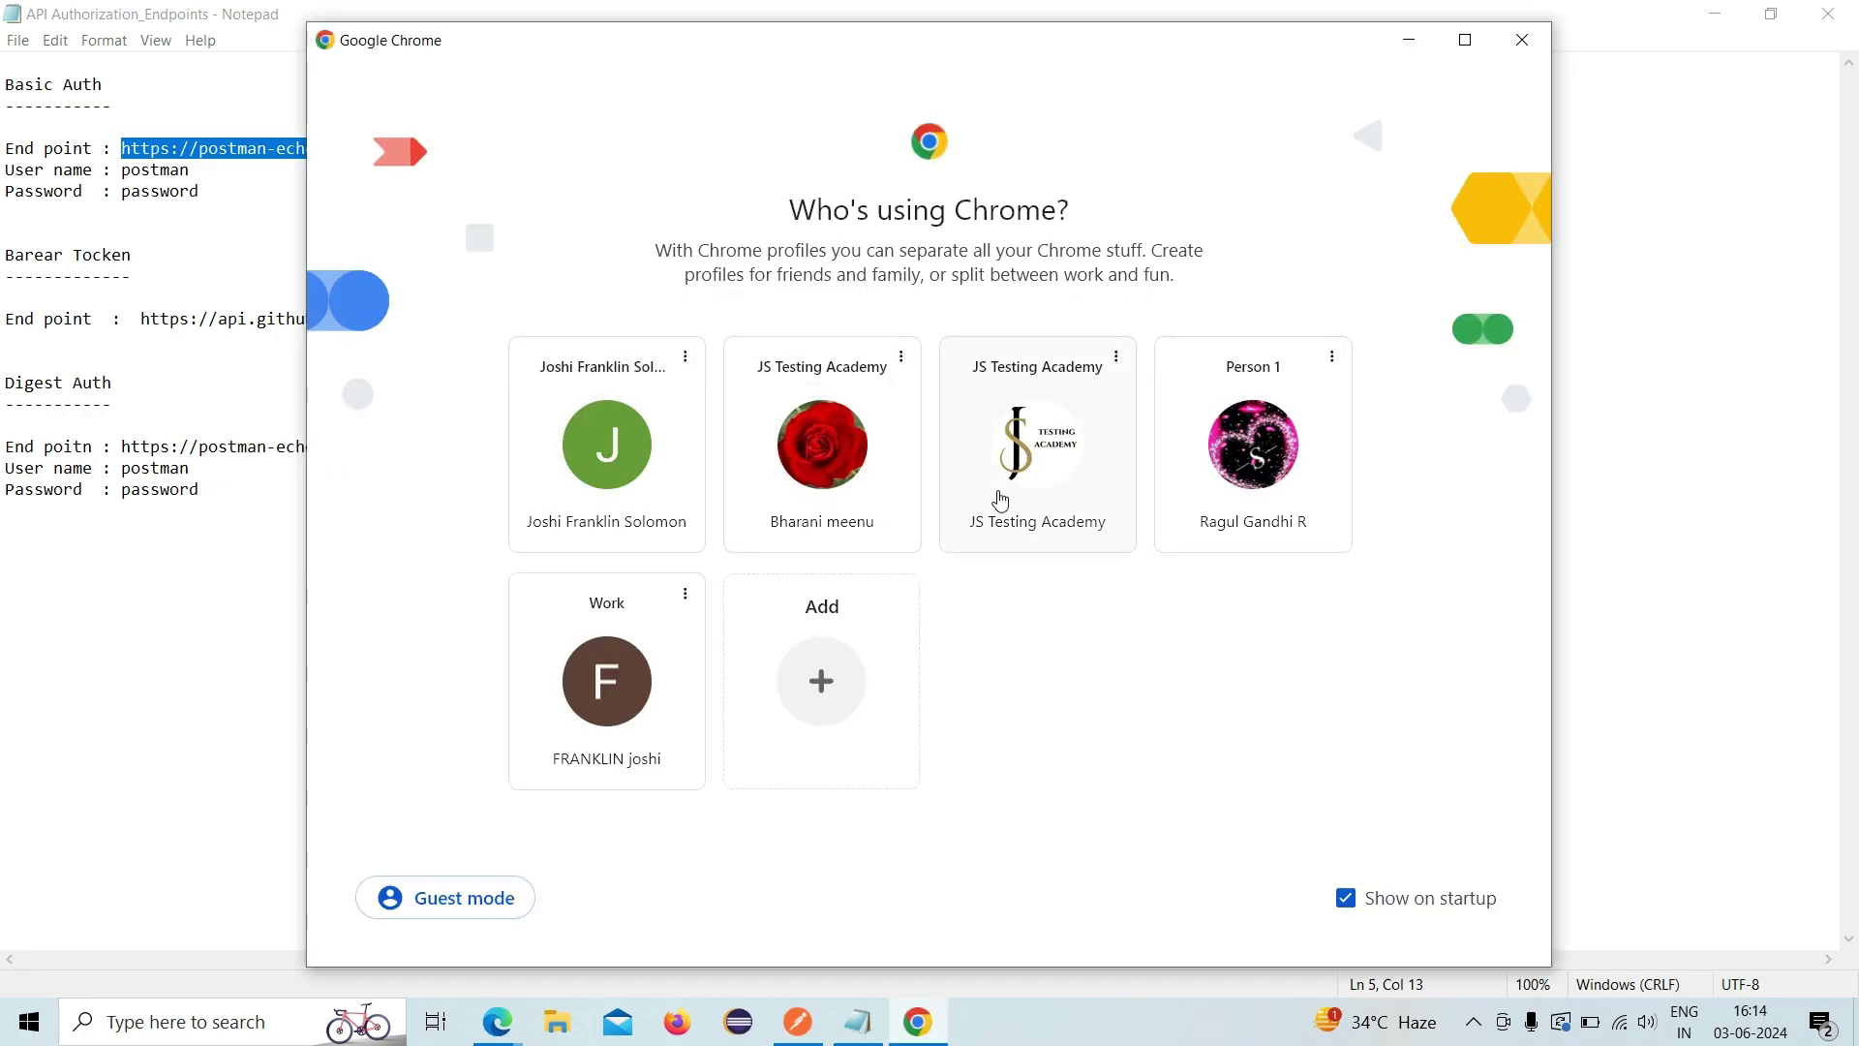
{"action": "left_click", "coordinate": [1020, 487]}
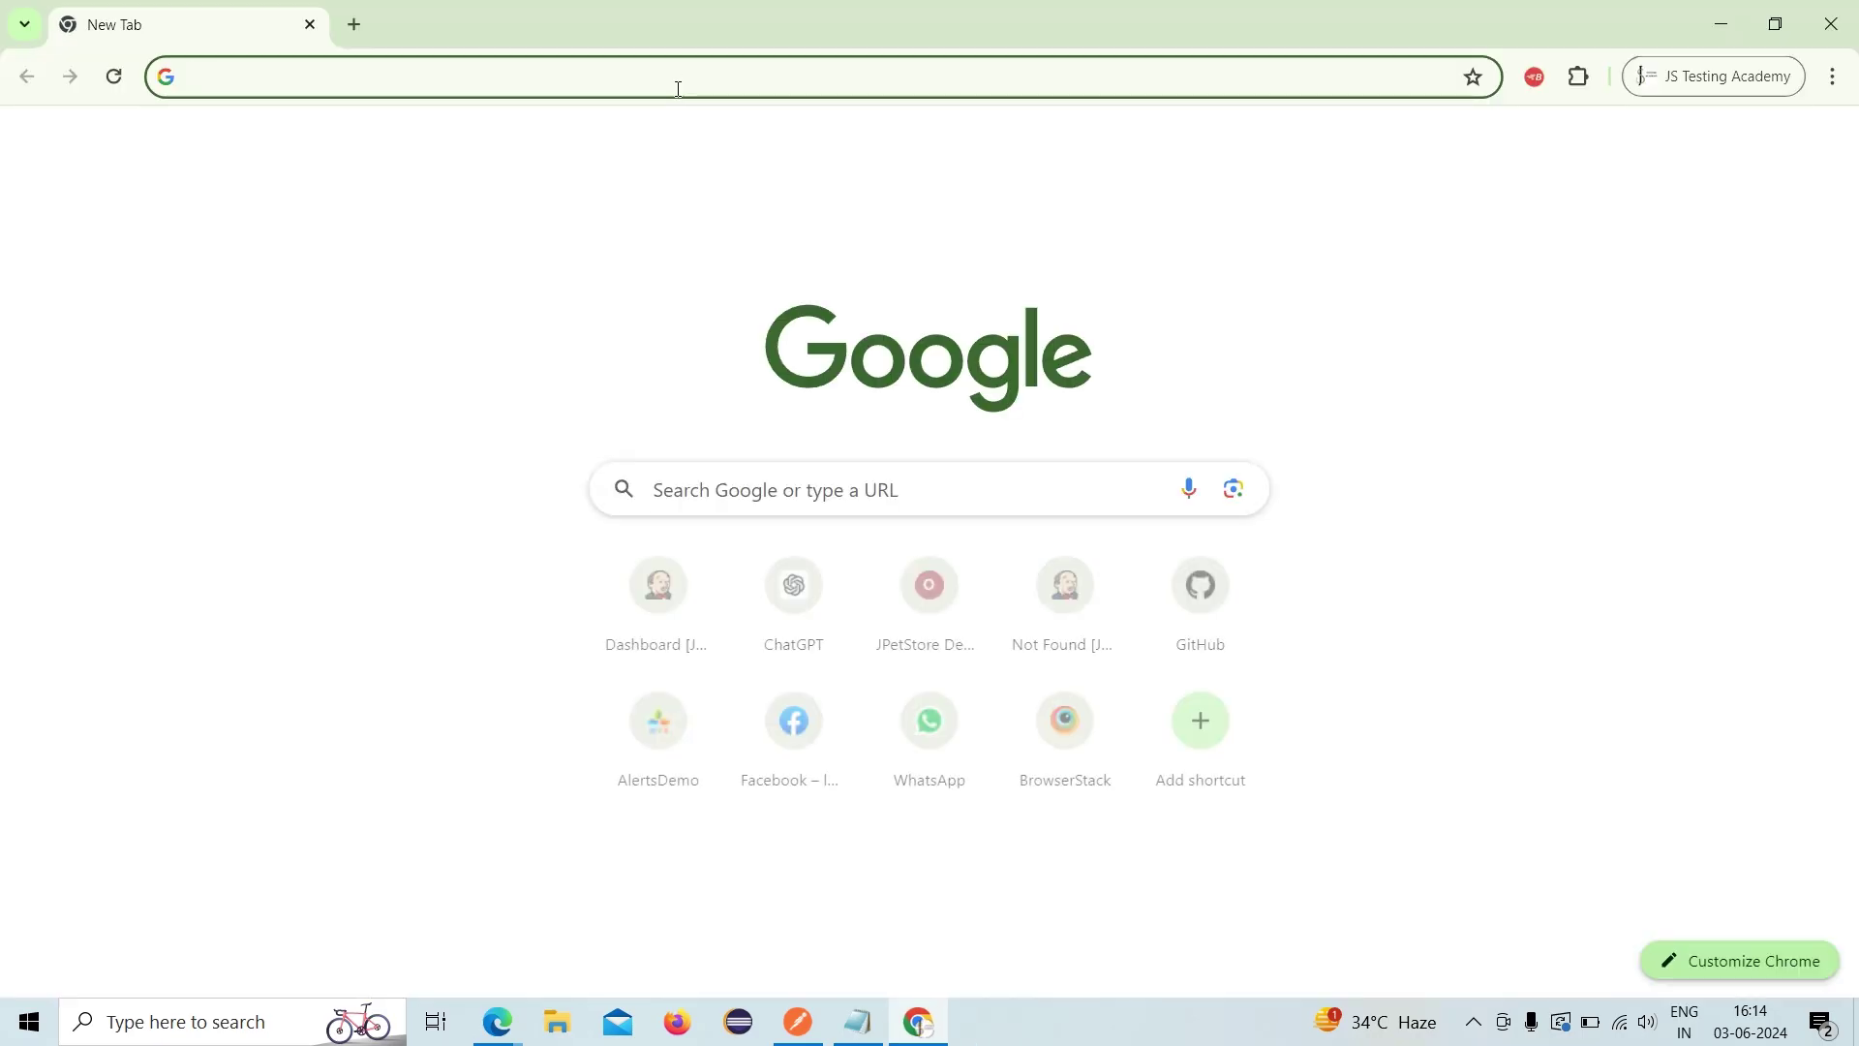
{"action": "left_click", "coordinate": [677, 88]}
{"action": "key", "text": "ctrl+v"}
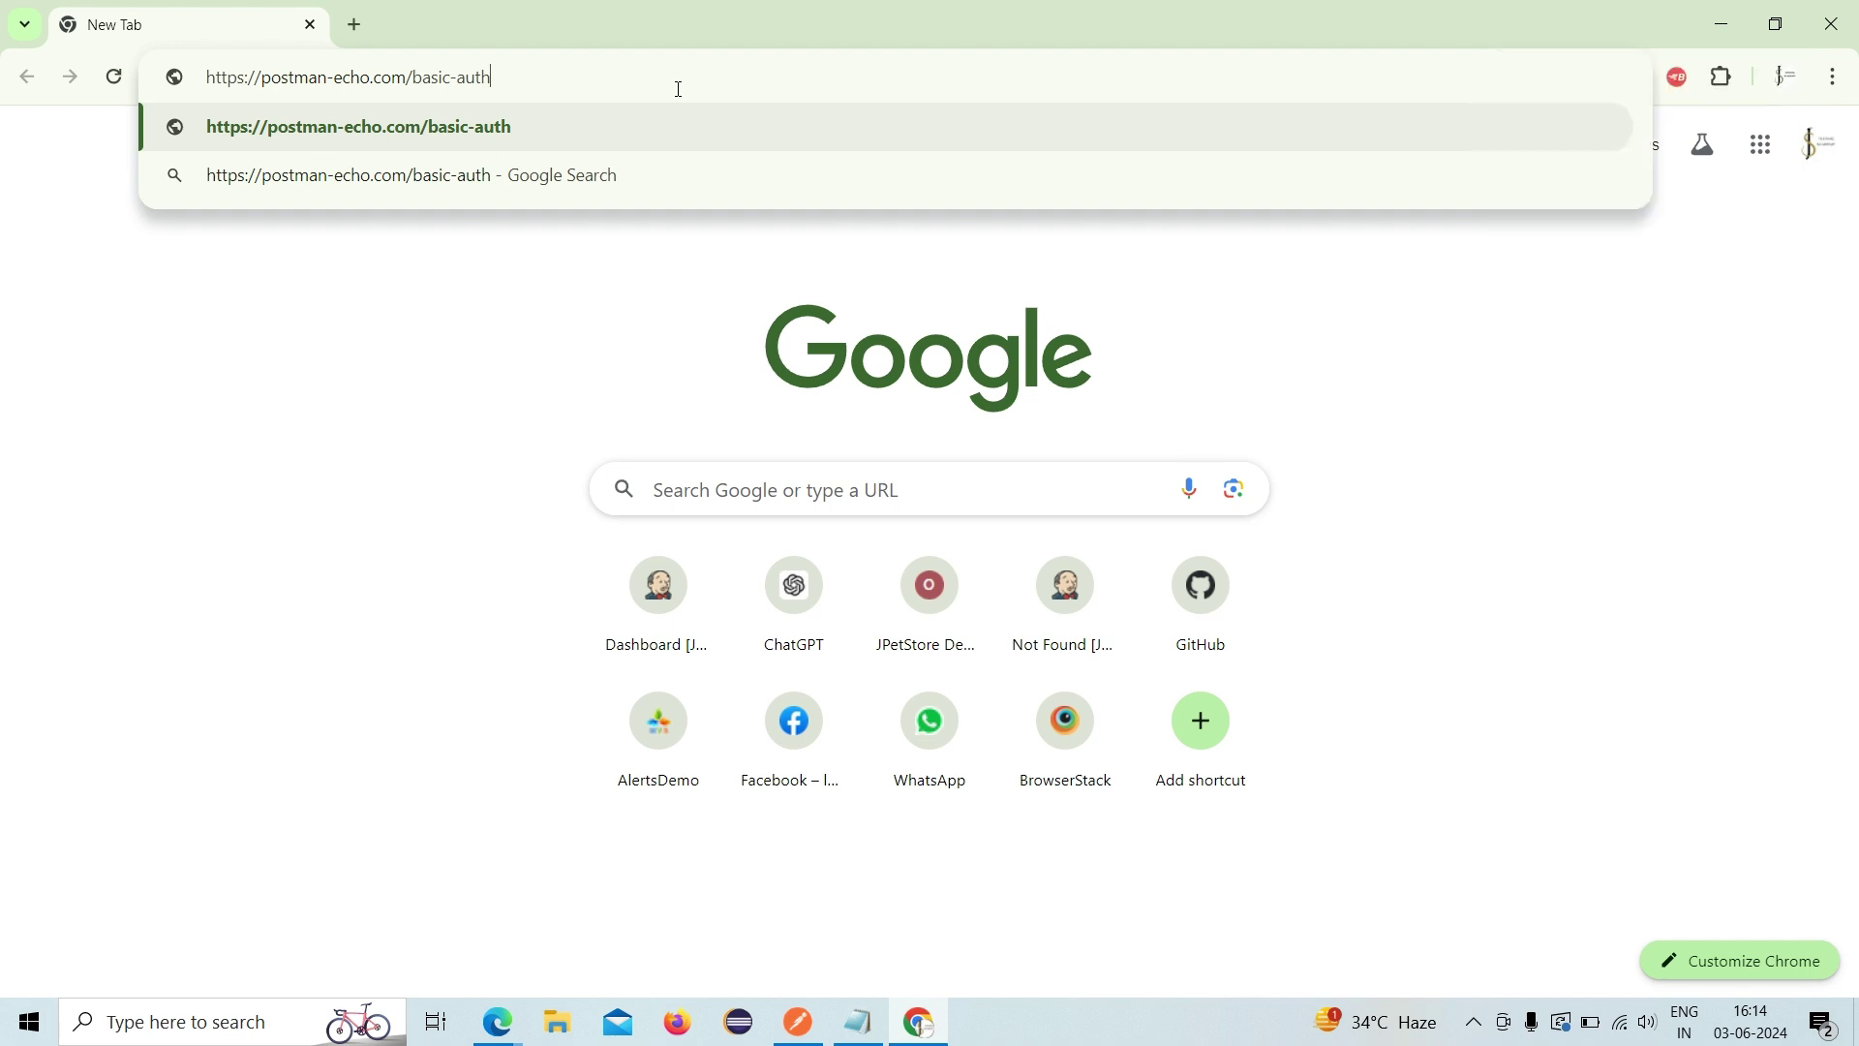
{"action": "key", "text": "Return"}
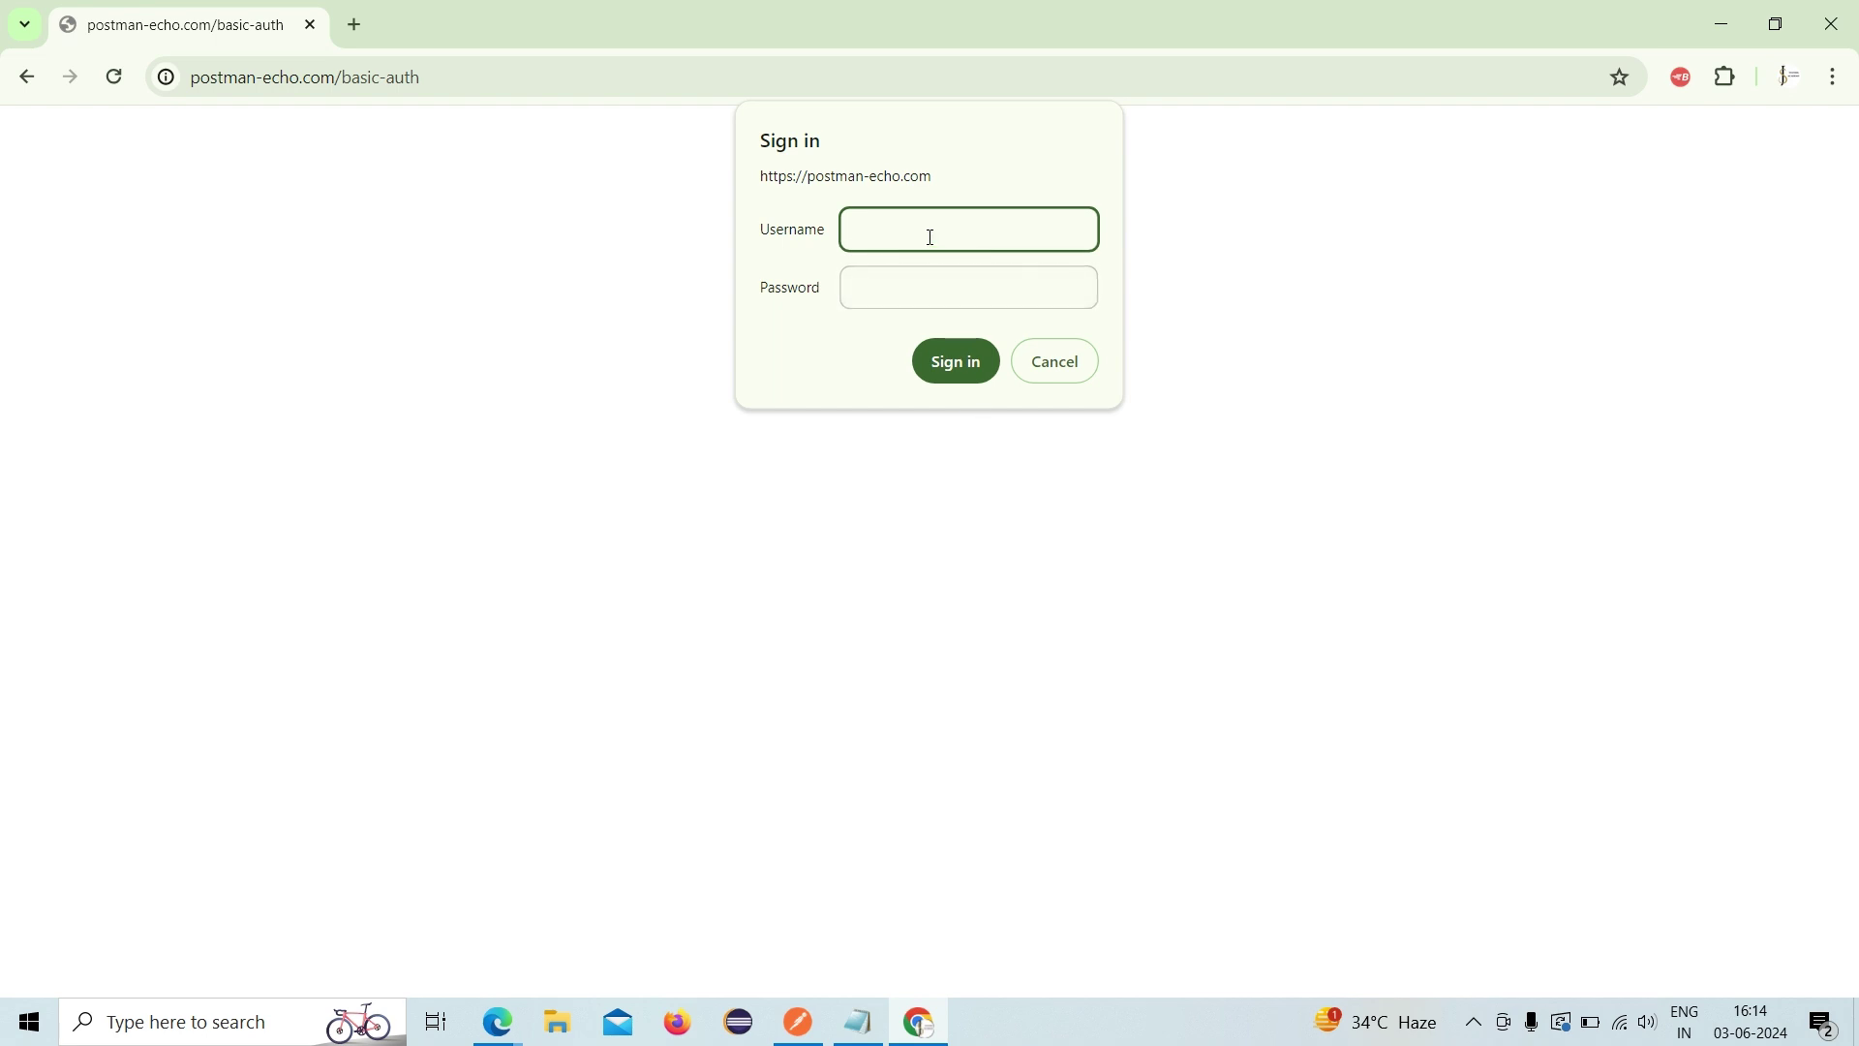
- Try signing in to the basic-auth prompt with a typed username and password
{"action": "type", "text": "user"}
{"action": "key", "text": "BackSpace"}
{"action": "key", "text": "BackSpace"}
{"action": "key", "text": "BackSpace"}
{"action": "type", "text": "username"}
{"action": "left_click", "coordinate": [922, 281]}
{"action": "type", "text": "password"}
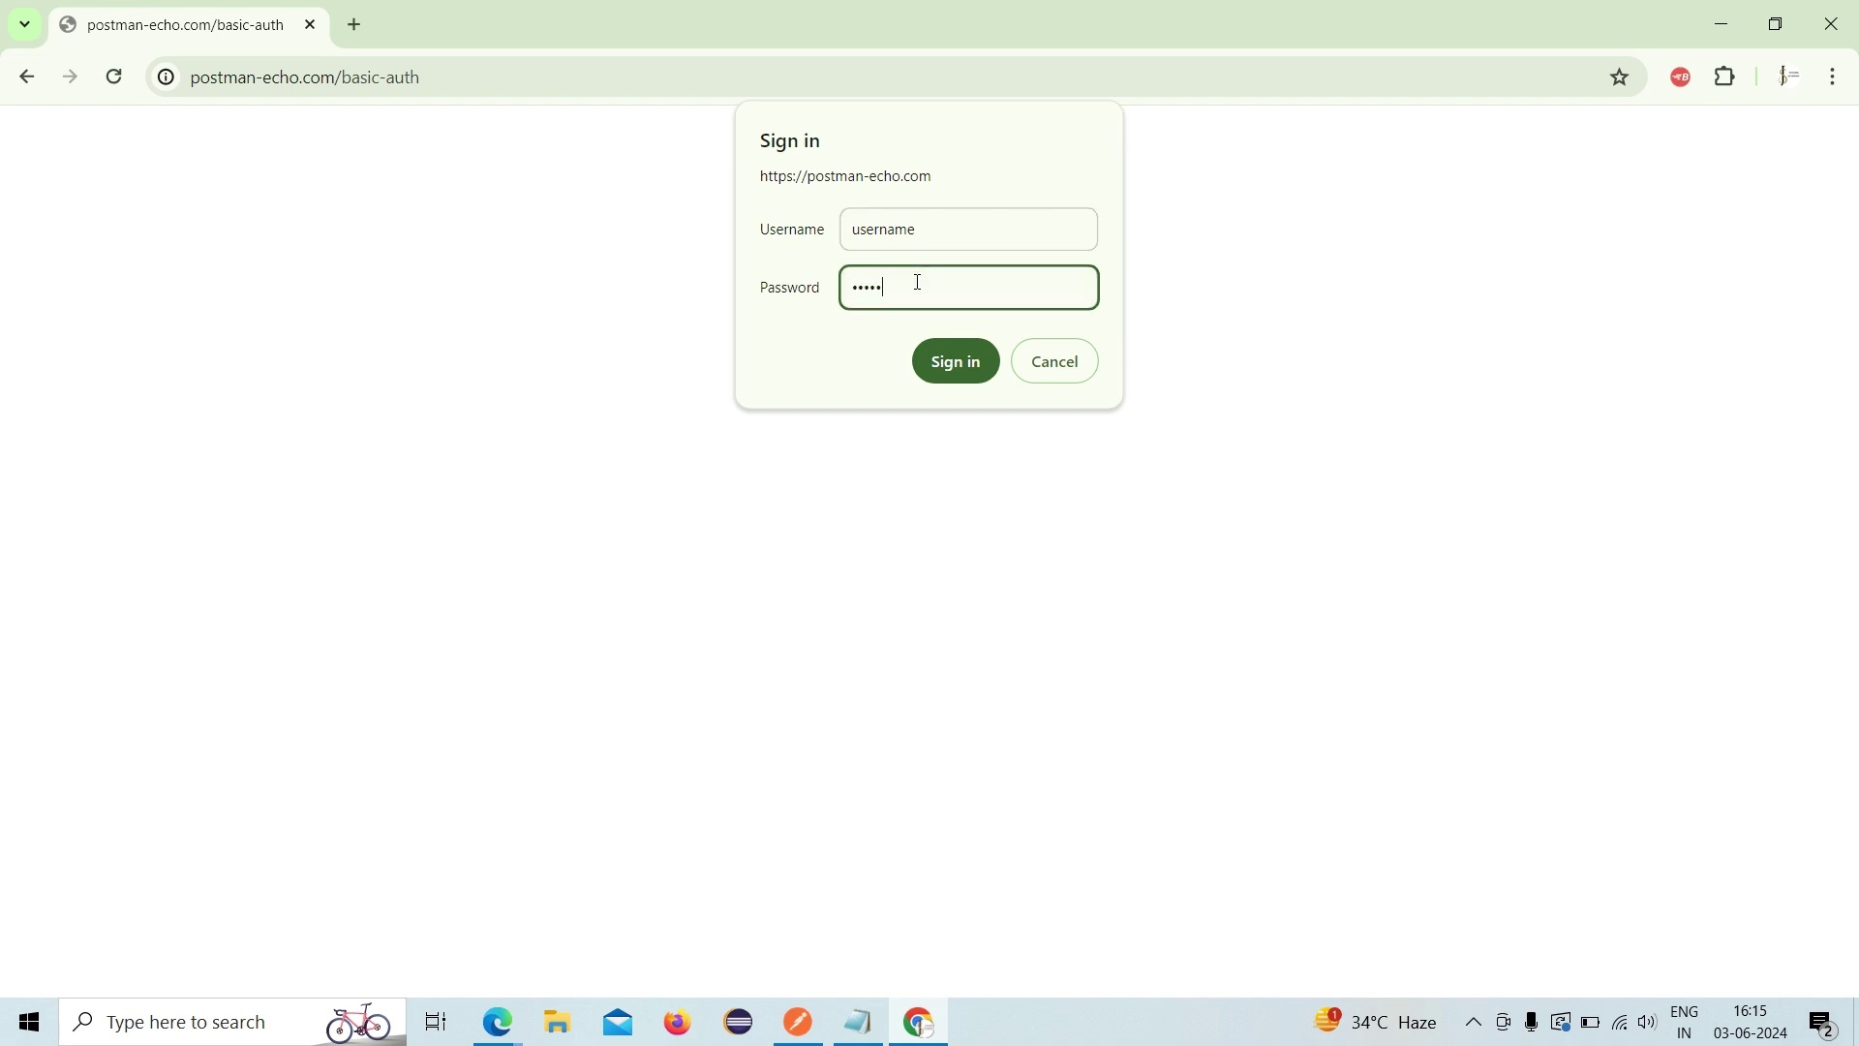
{"action": "left_click", "coordinate": [950, 363]}
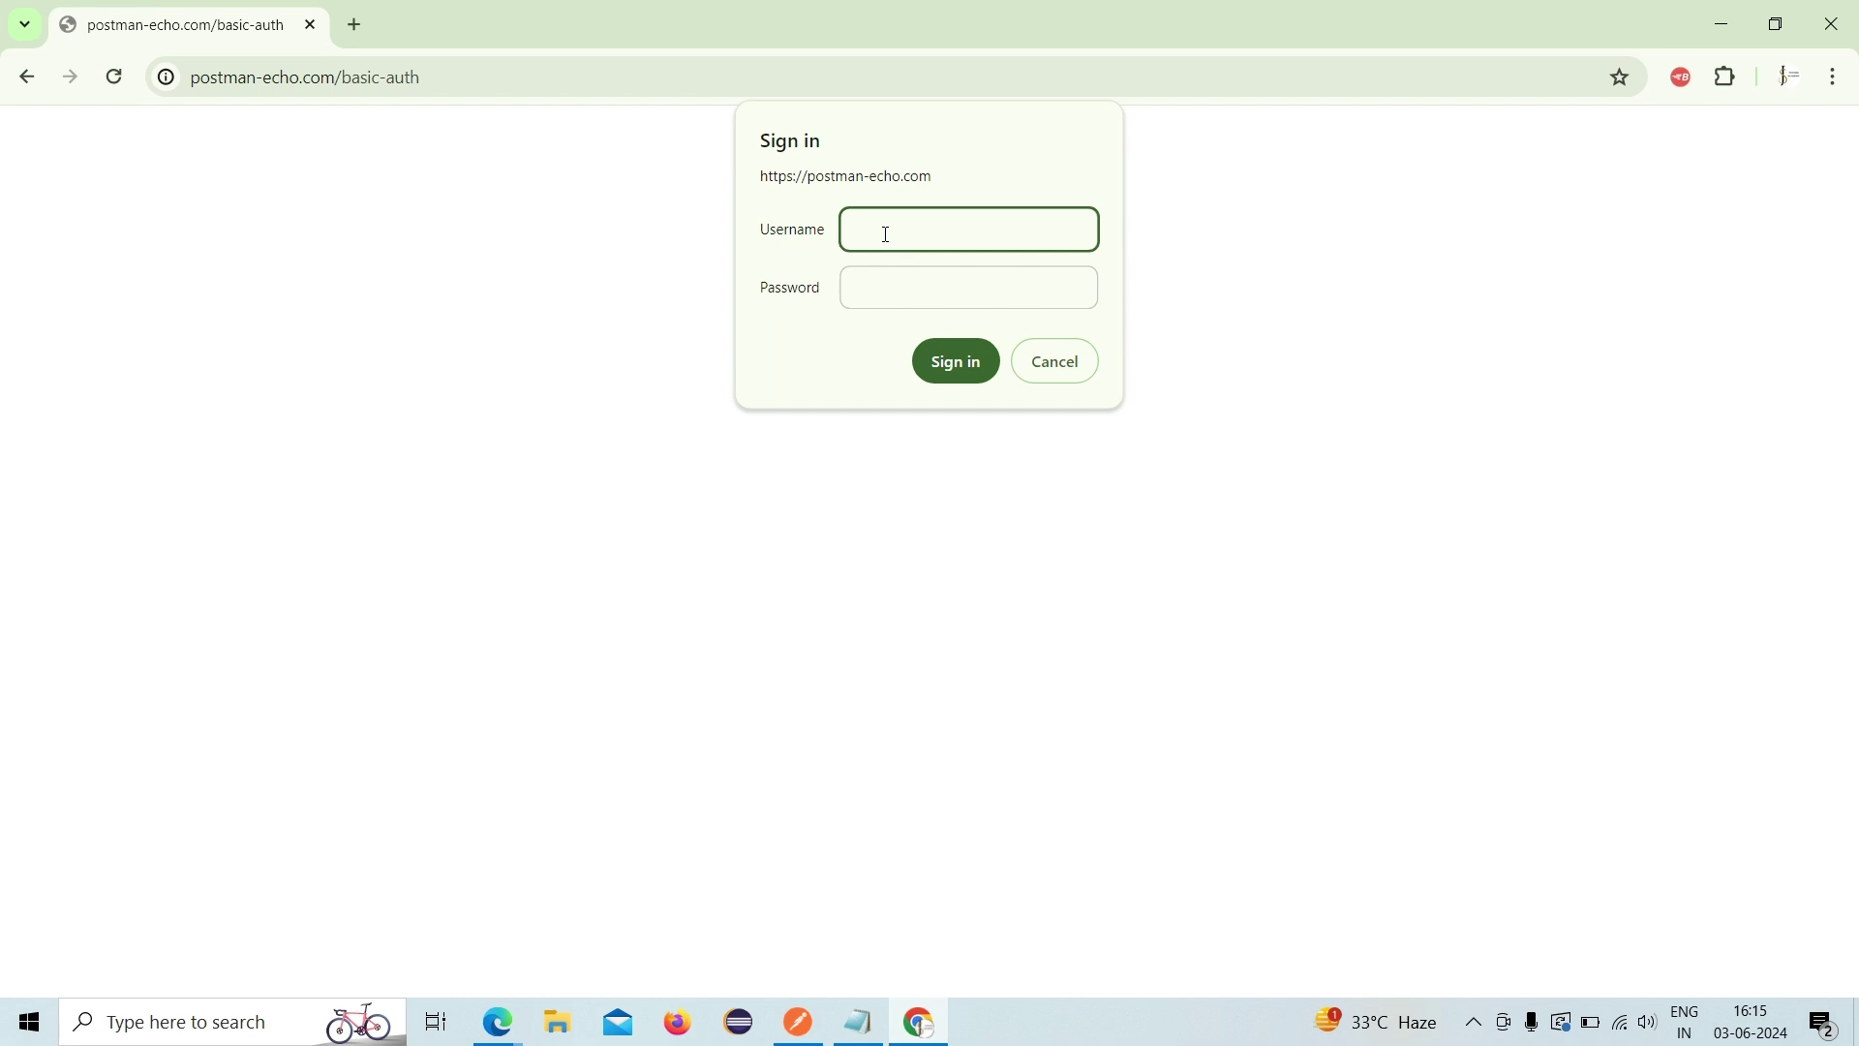
- Sign in again using the username copied from the notes and the demo password
{"action": "left_click", "coordinate": [858, 1022]}
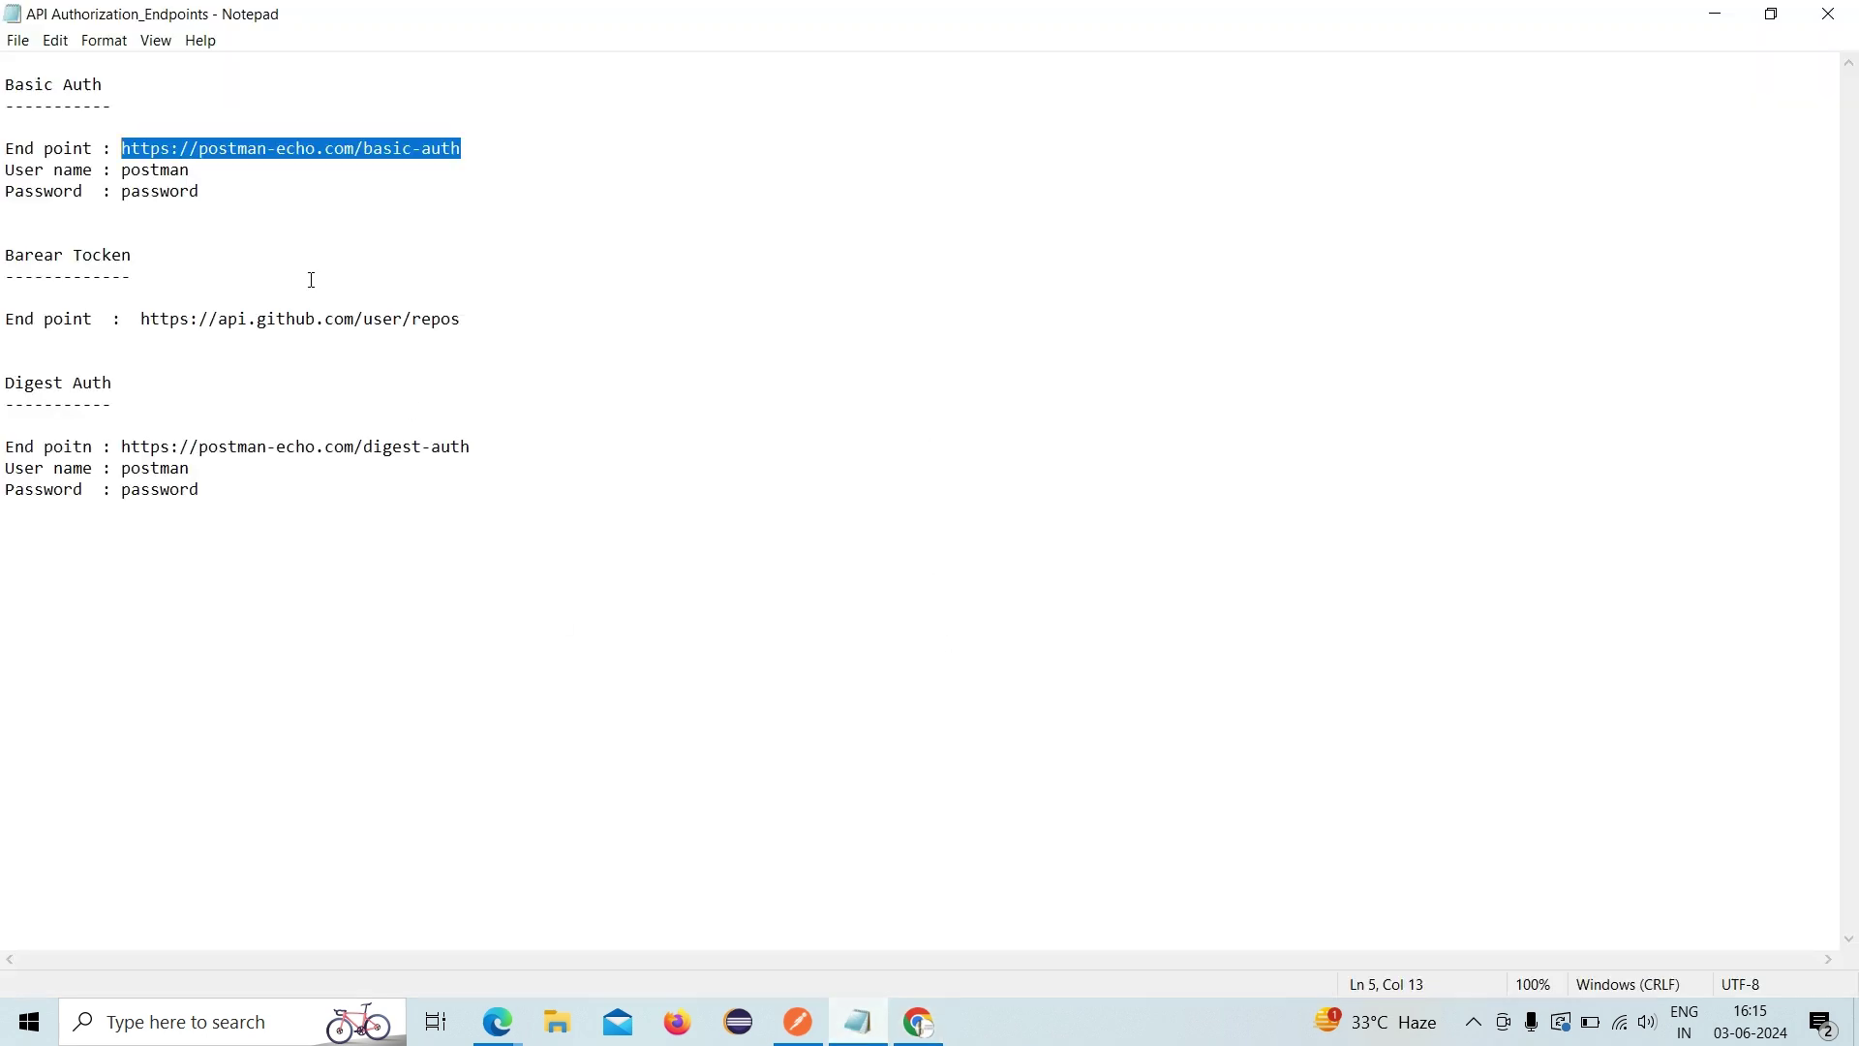
{"action": "double_click", "coordinate": [152, 169]}
{"action": "key", "text": "ctrl+c"}
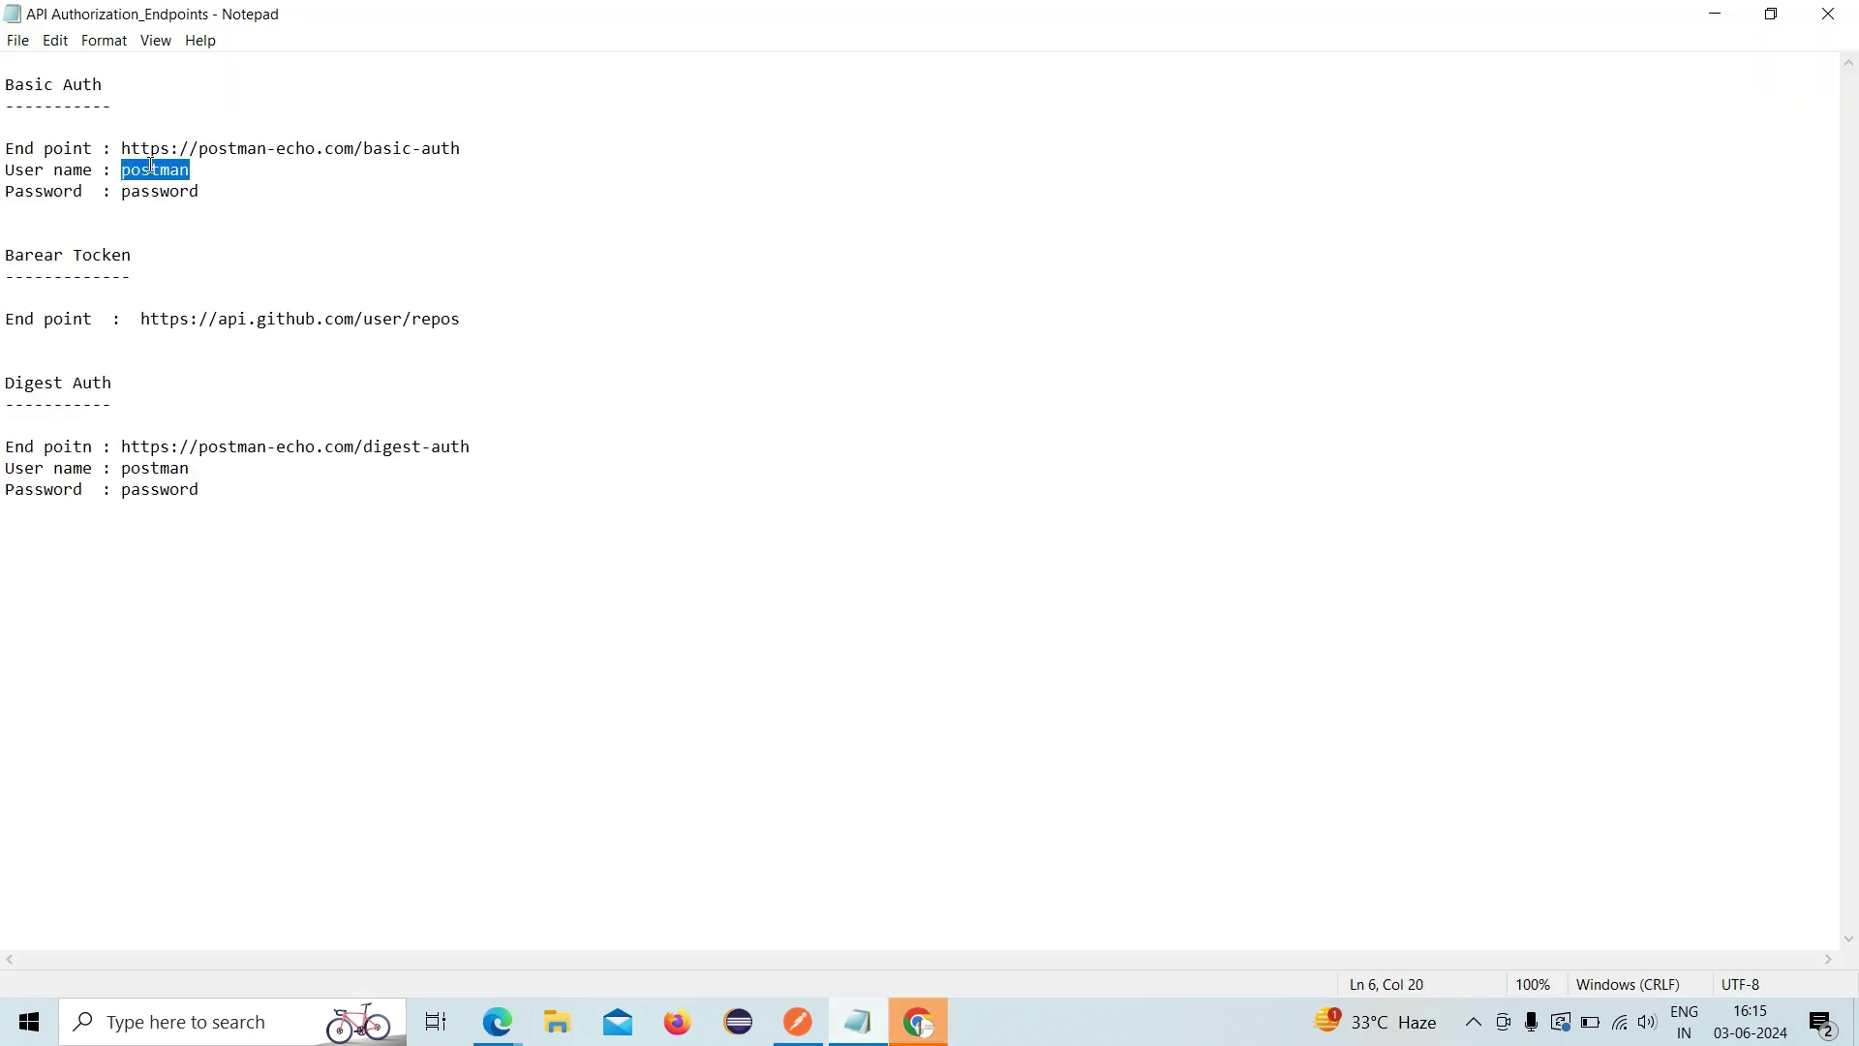
{"action": "left_click", "coordinate": [920, 1021]}
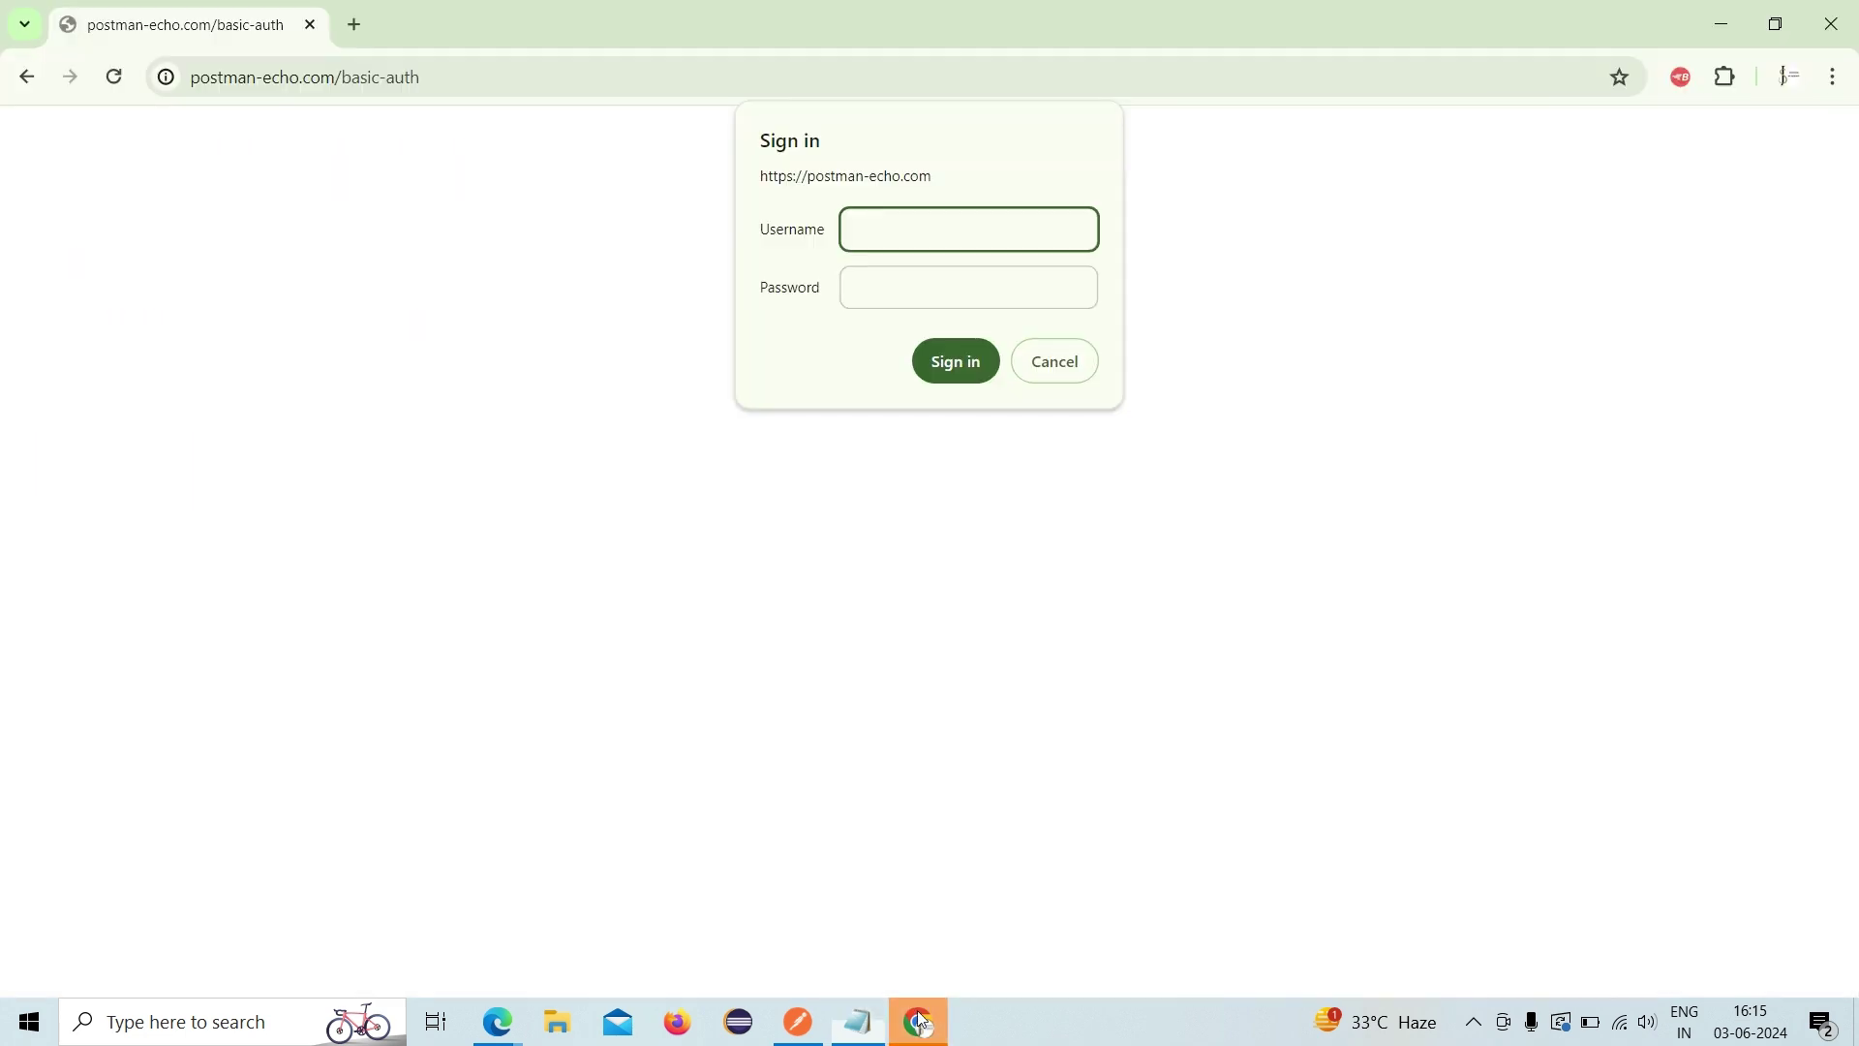
{"action": "key", "text": "ctrl+v"}
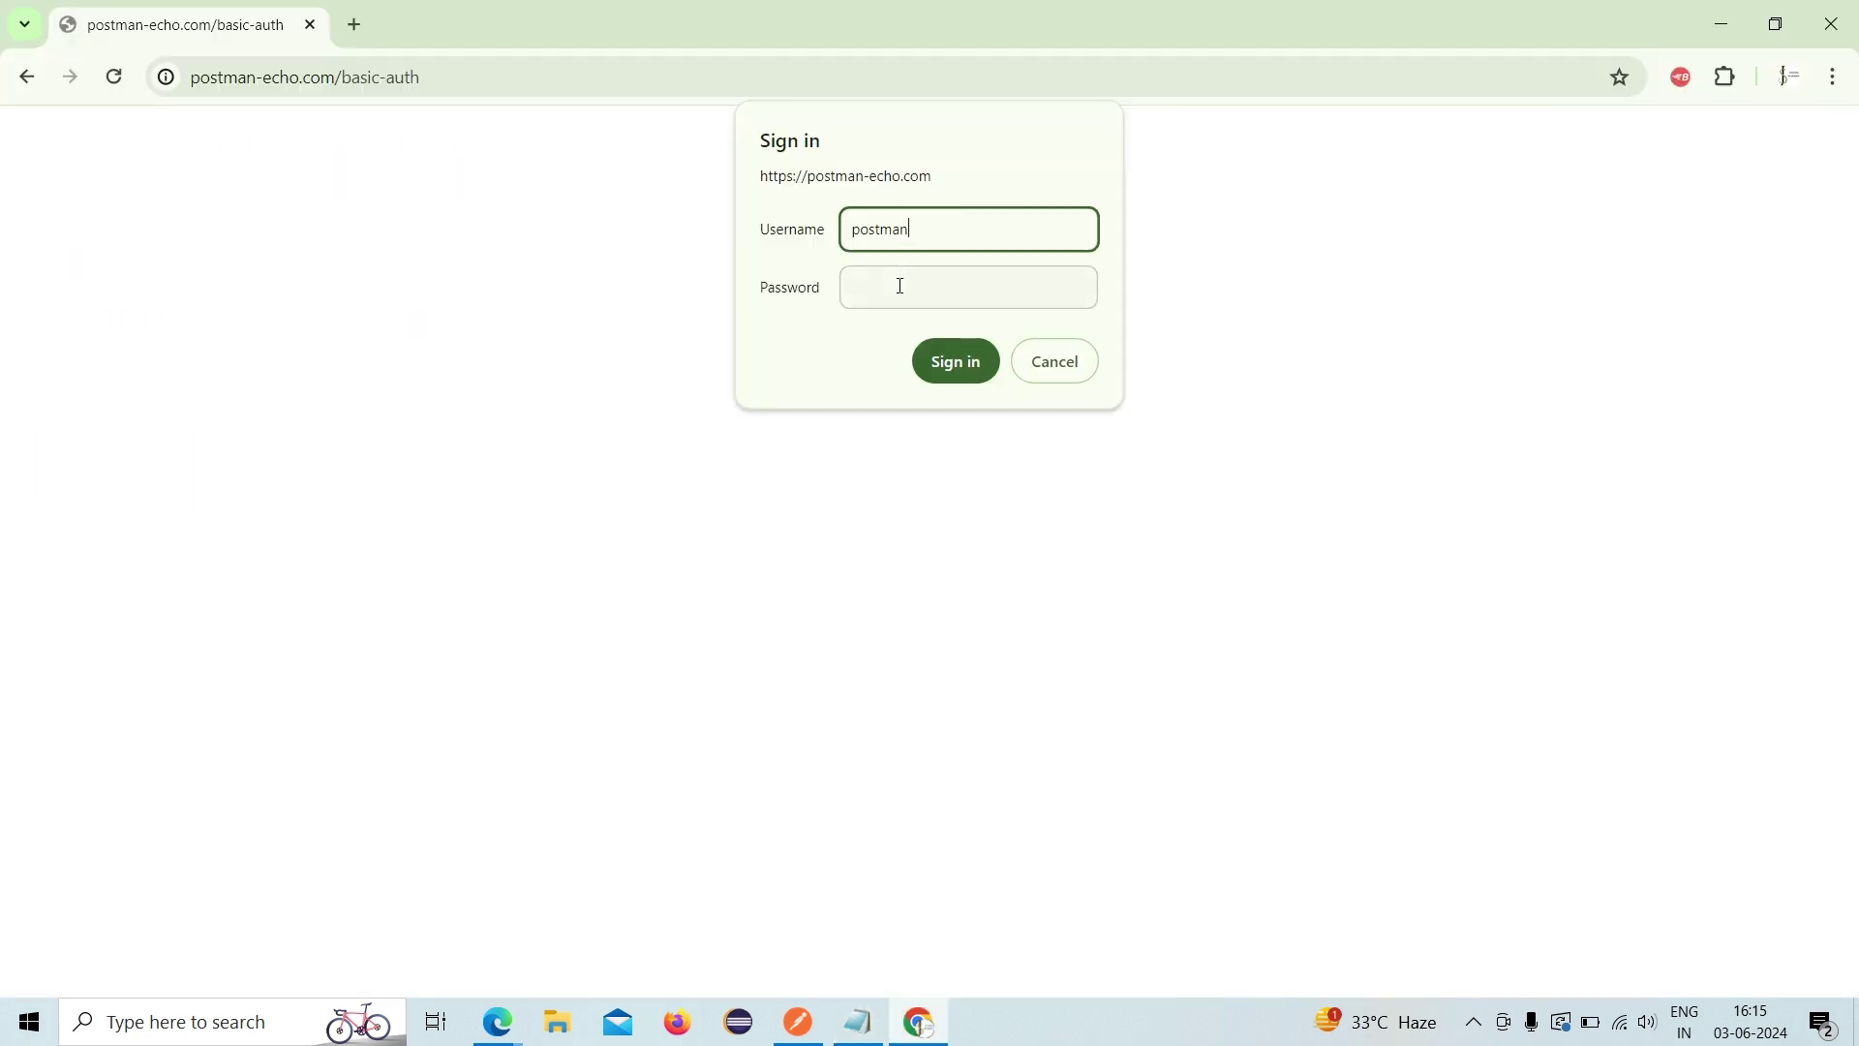
{"action": "left_click", "coordinate": [901, 286]}
{"action": "type", "text": "passwor"}
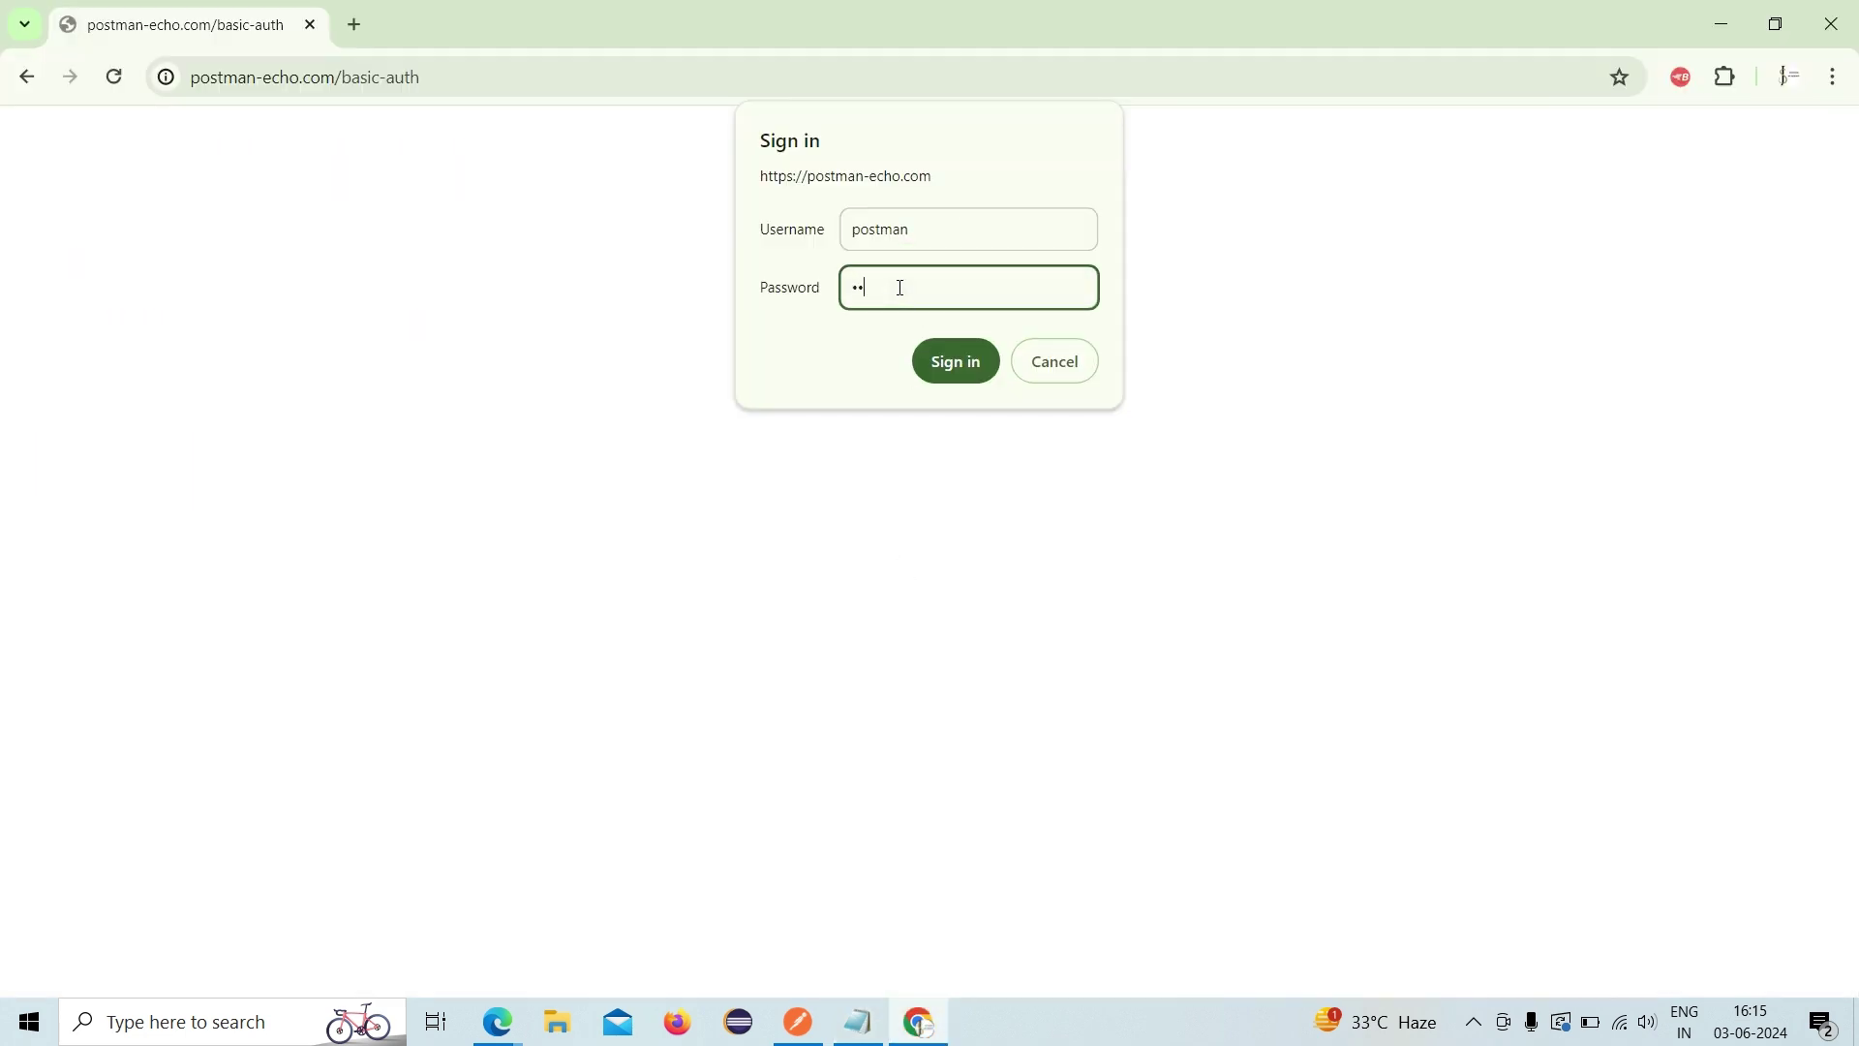
{"action": "key", "text": "Return"}
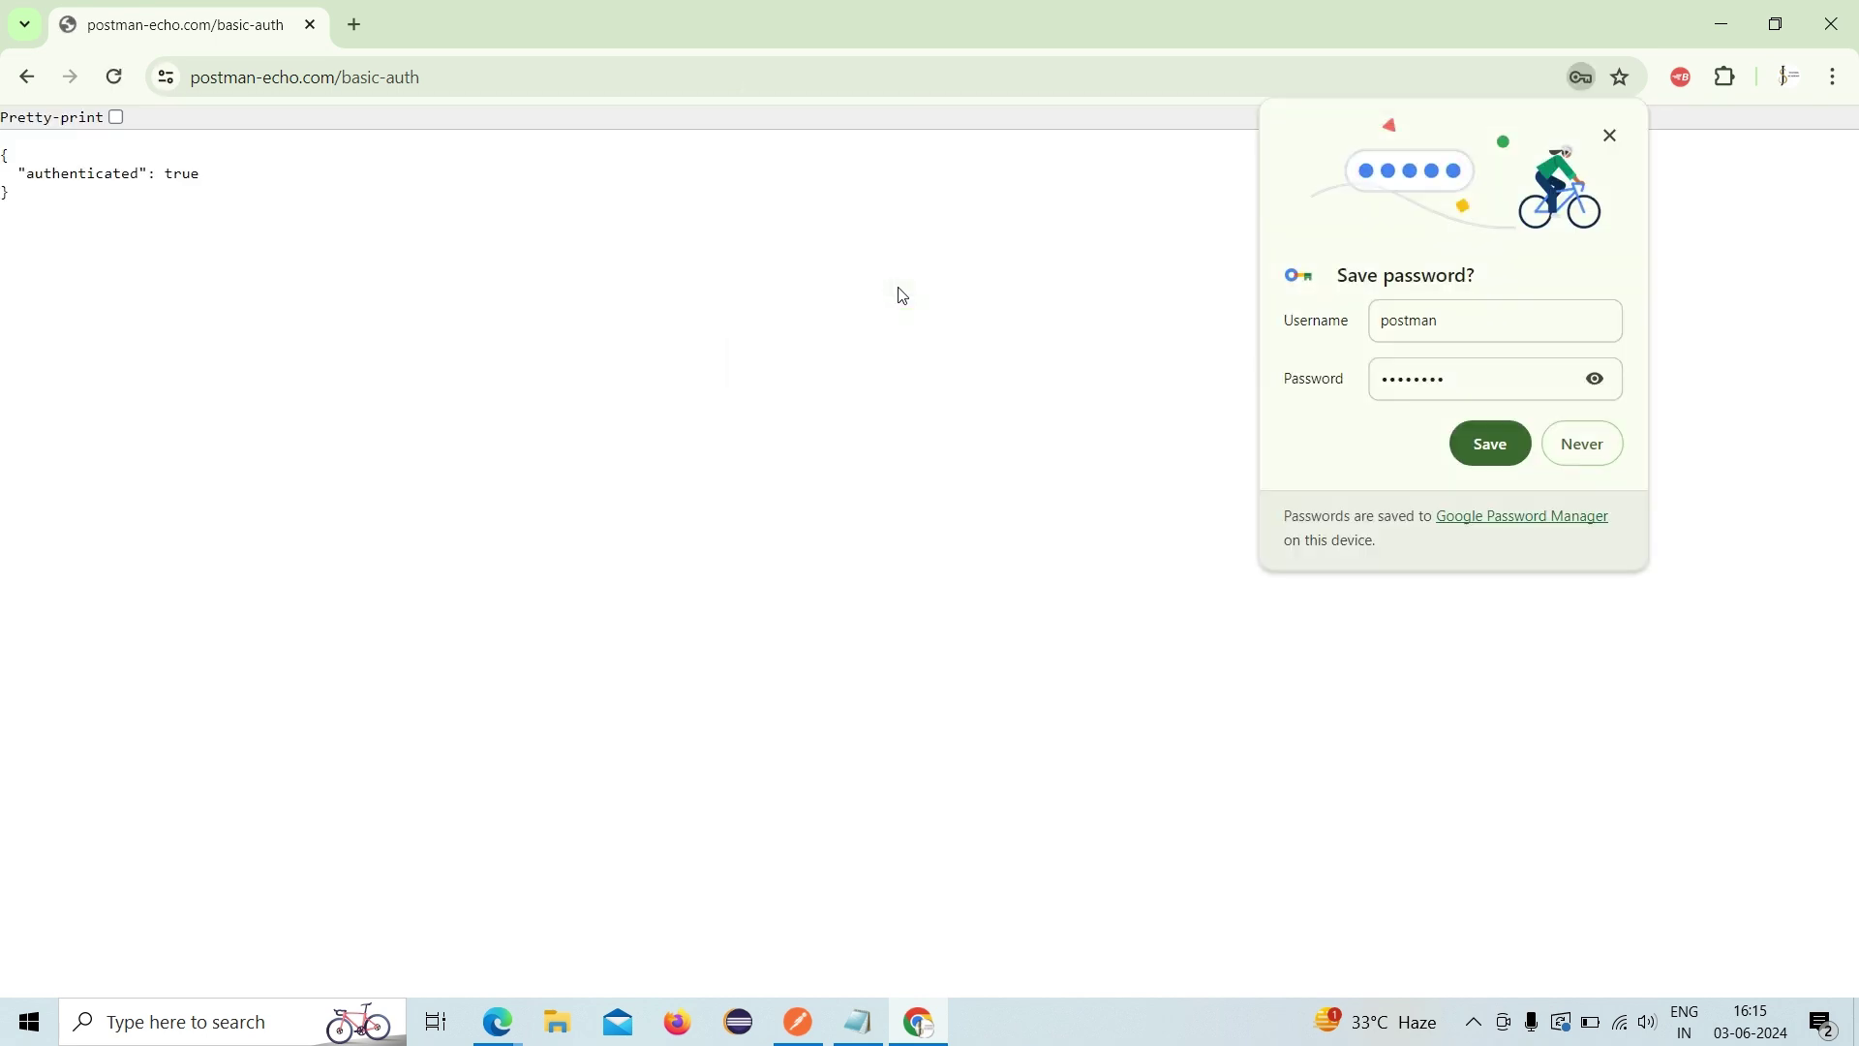
- Confirm the page shows authenticated true and decline saving the password in Chrome
{"action": "left_click_drag", "start_coordinate": [193, 228], "coordinate": [7, 154]}
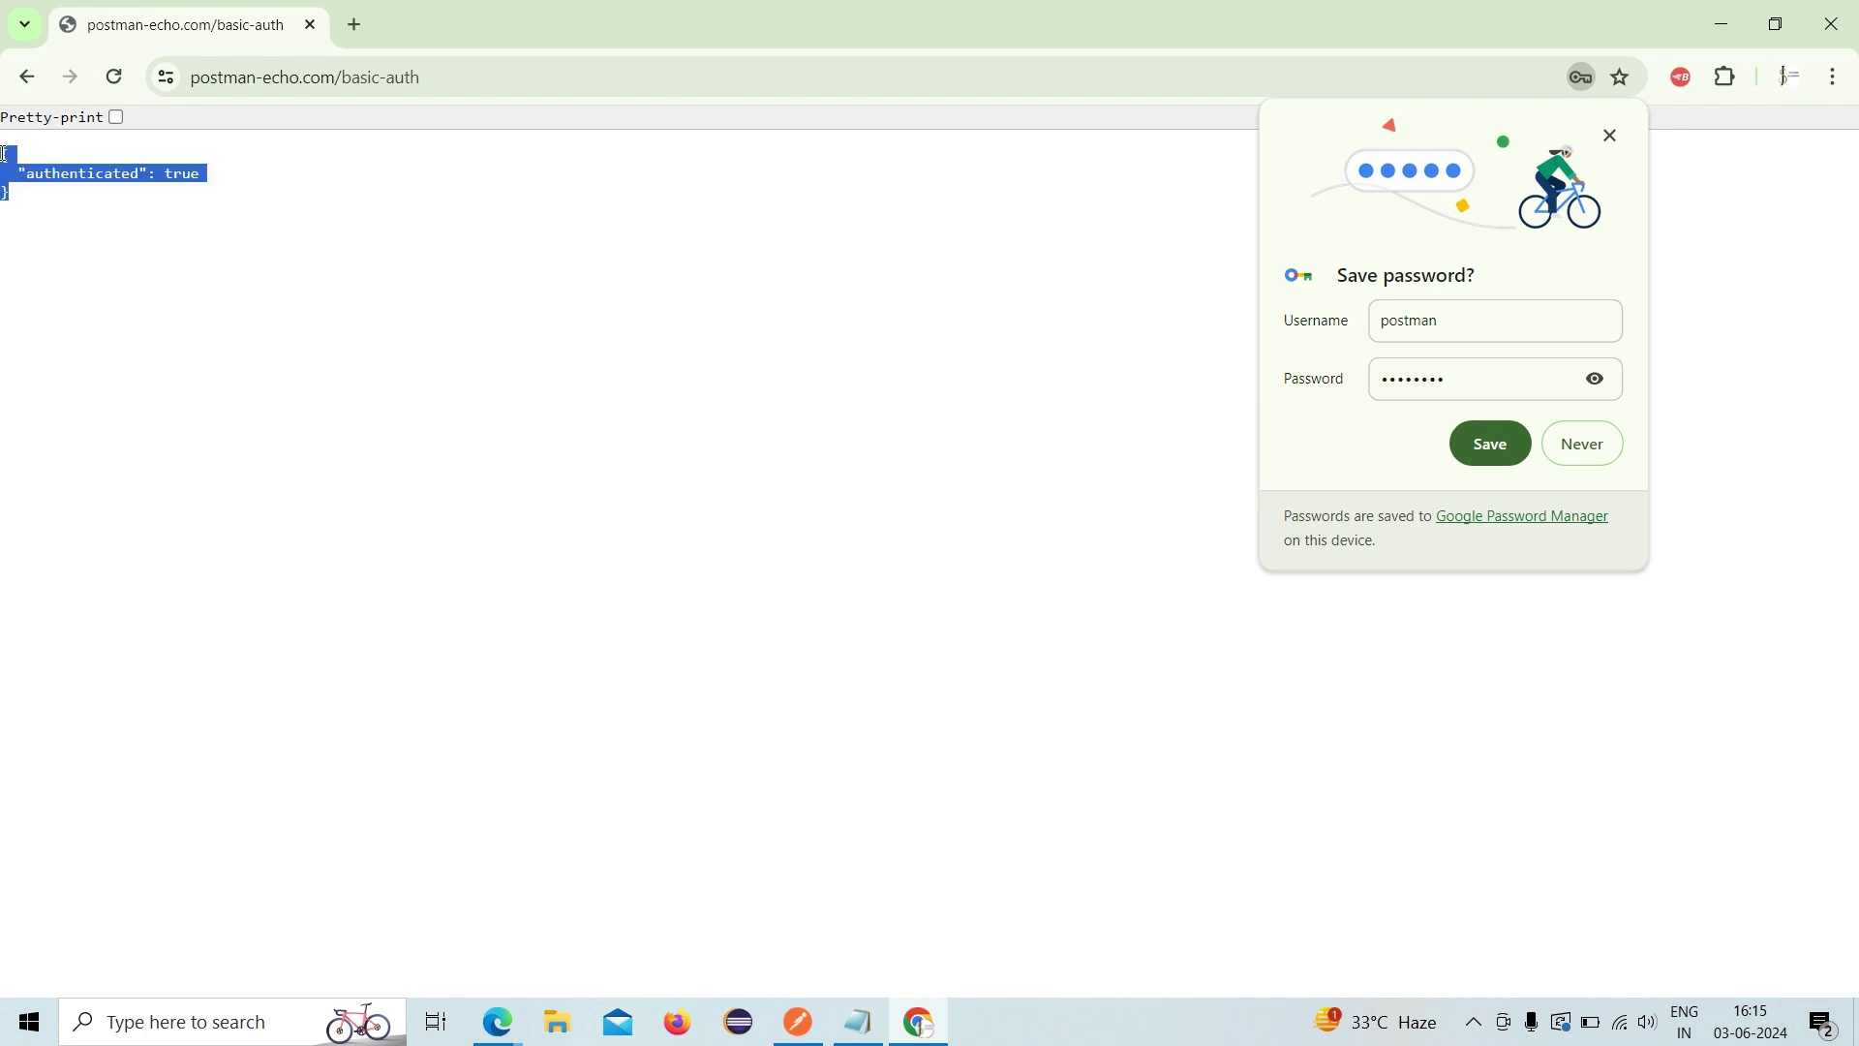
{"action": "left_click", "coordinate": [652, 392]}
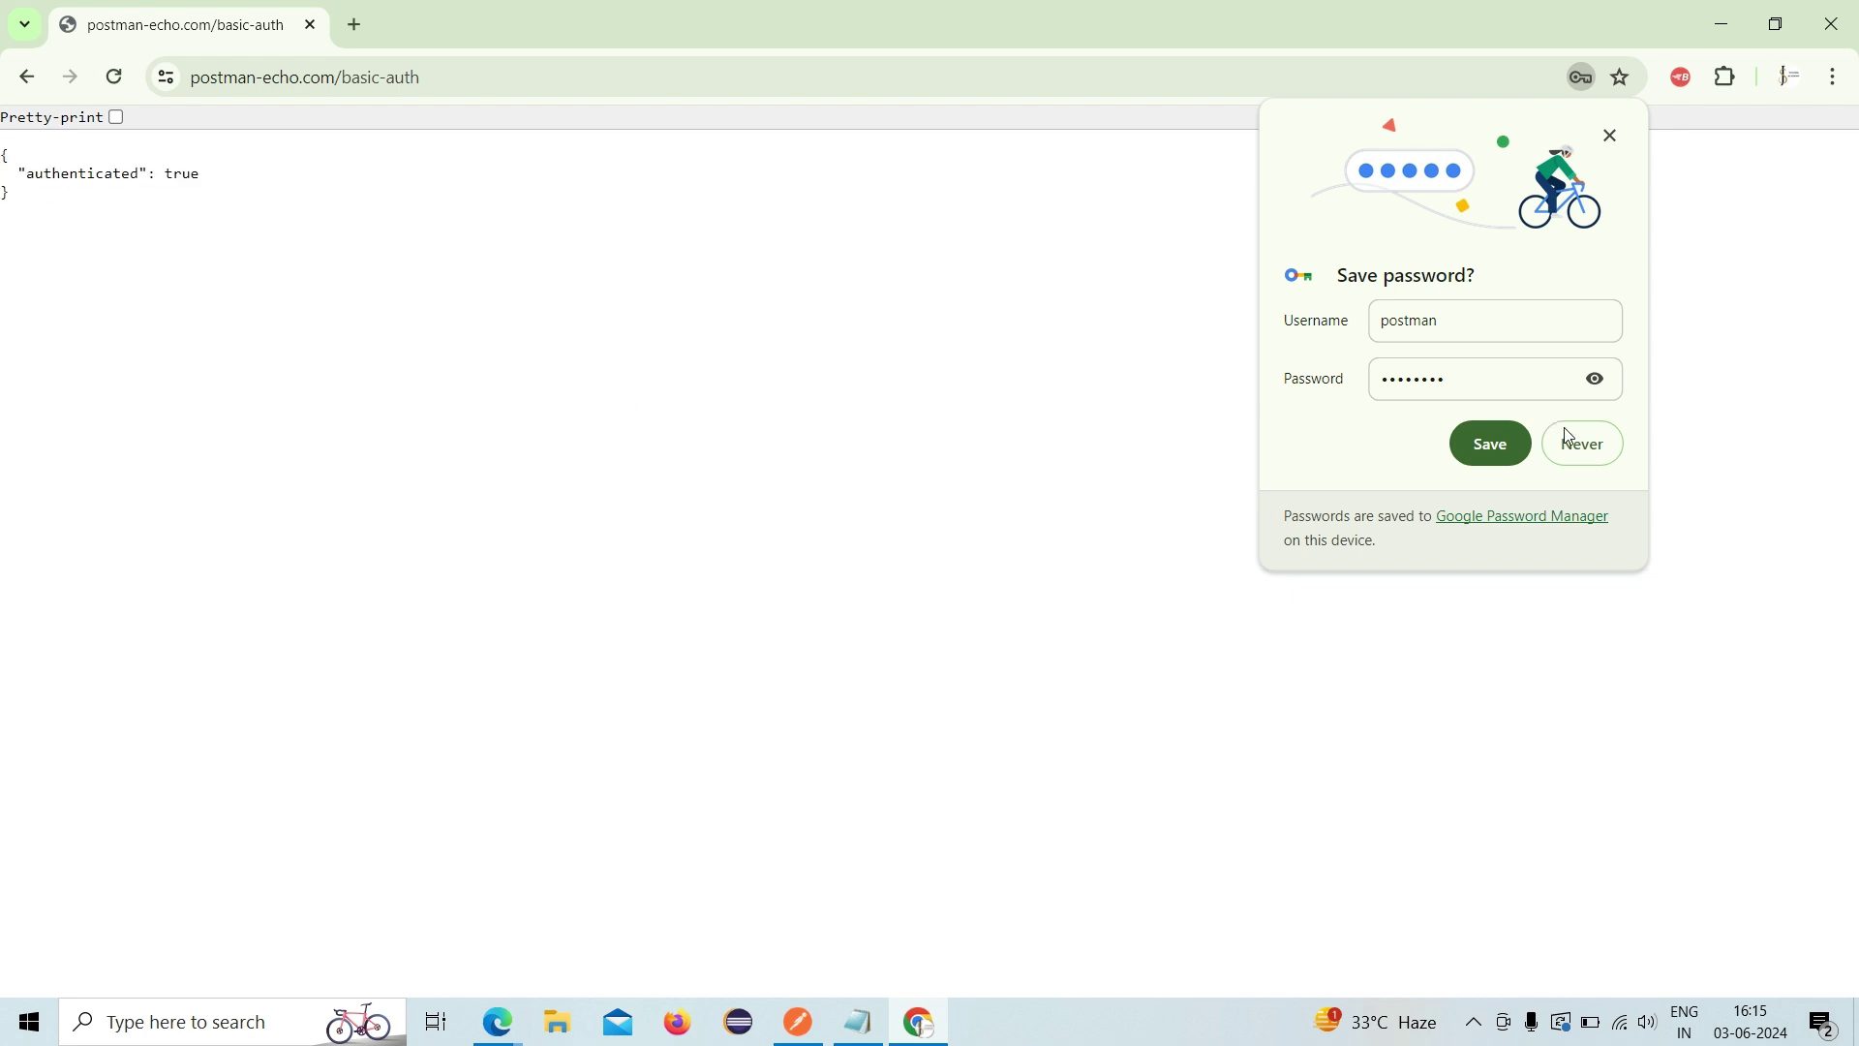
{"action": "left_click", "coordinate": [1583, 442]}
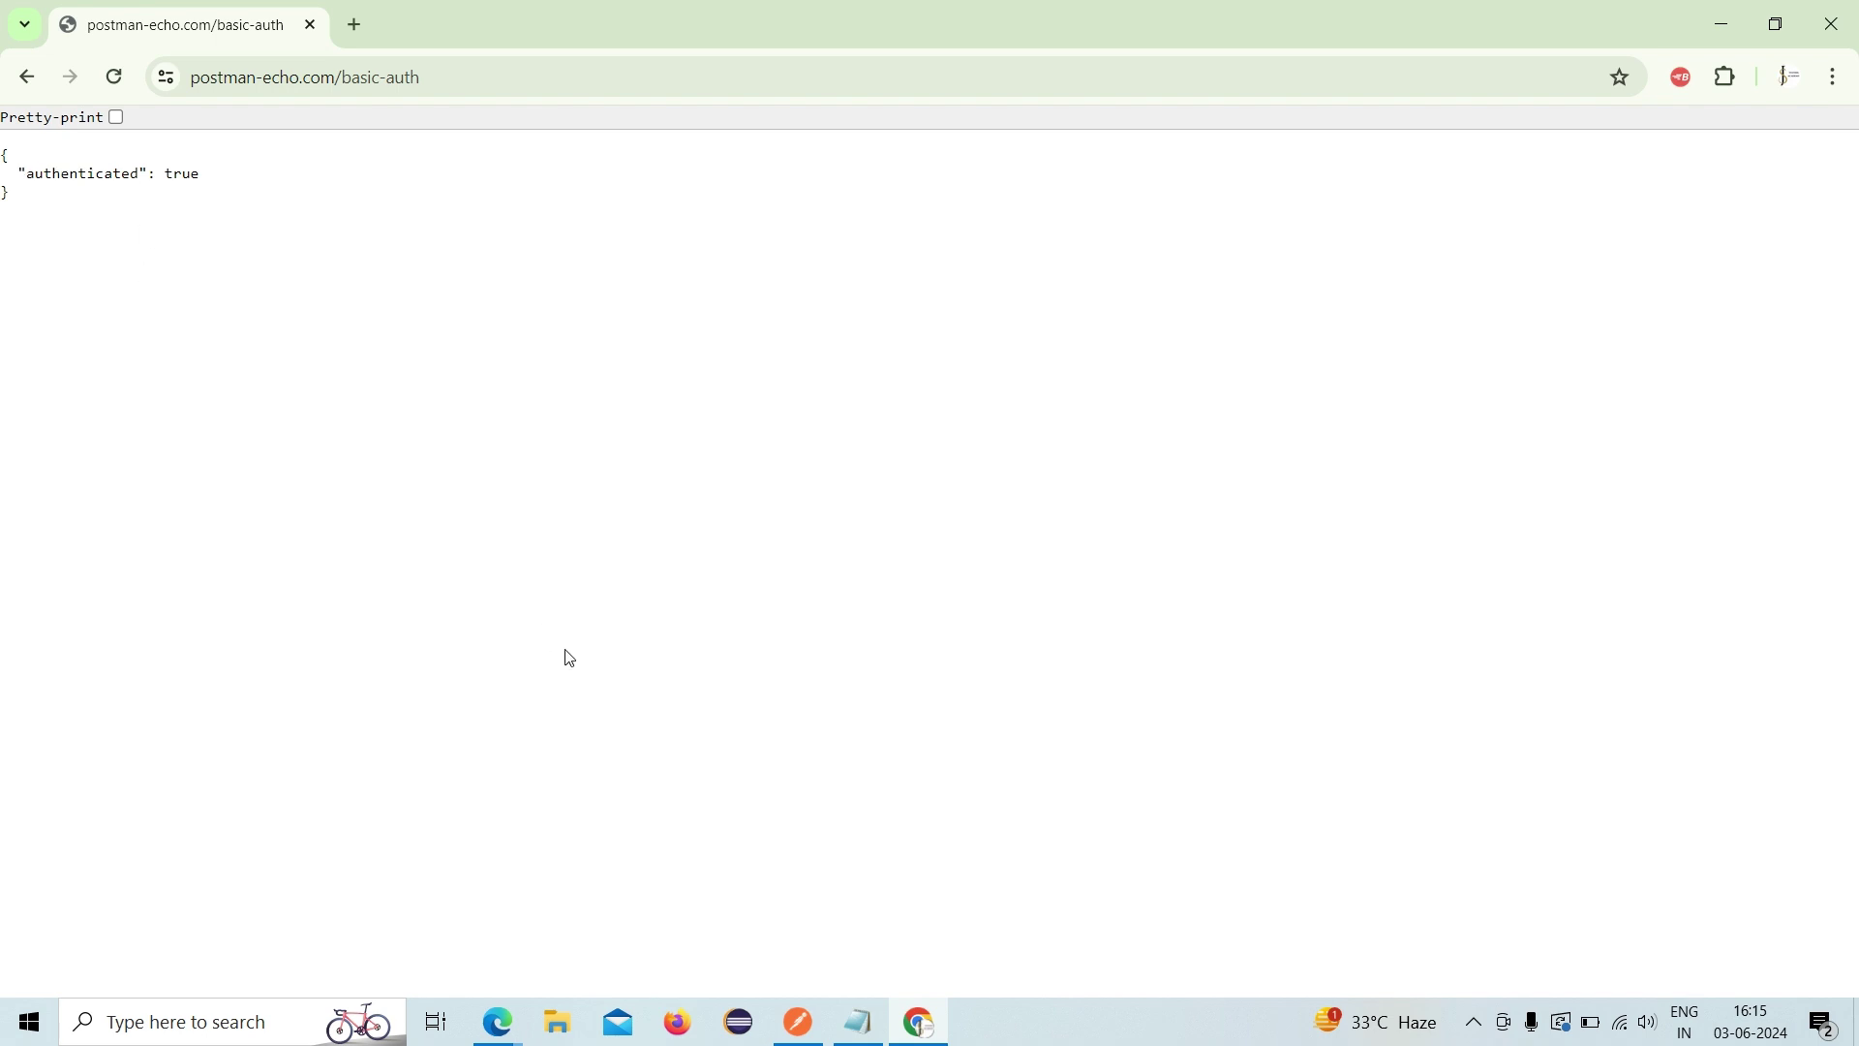
{"action": "left_click", "coordinate": [859, 1023]}
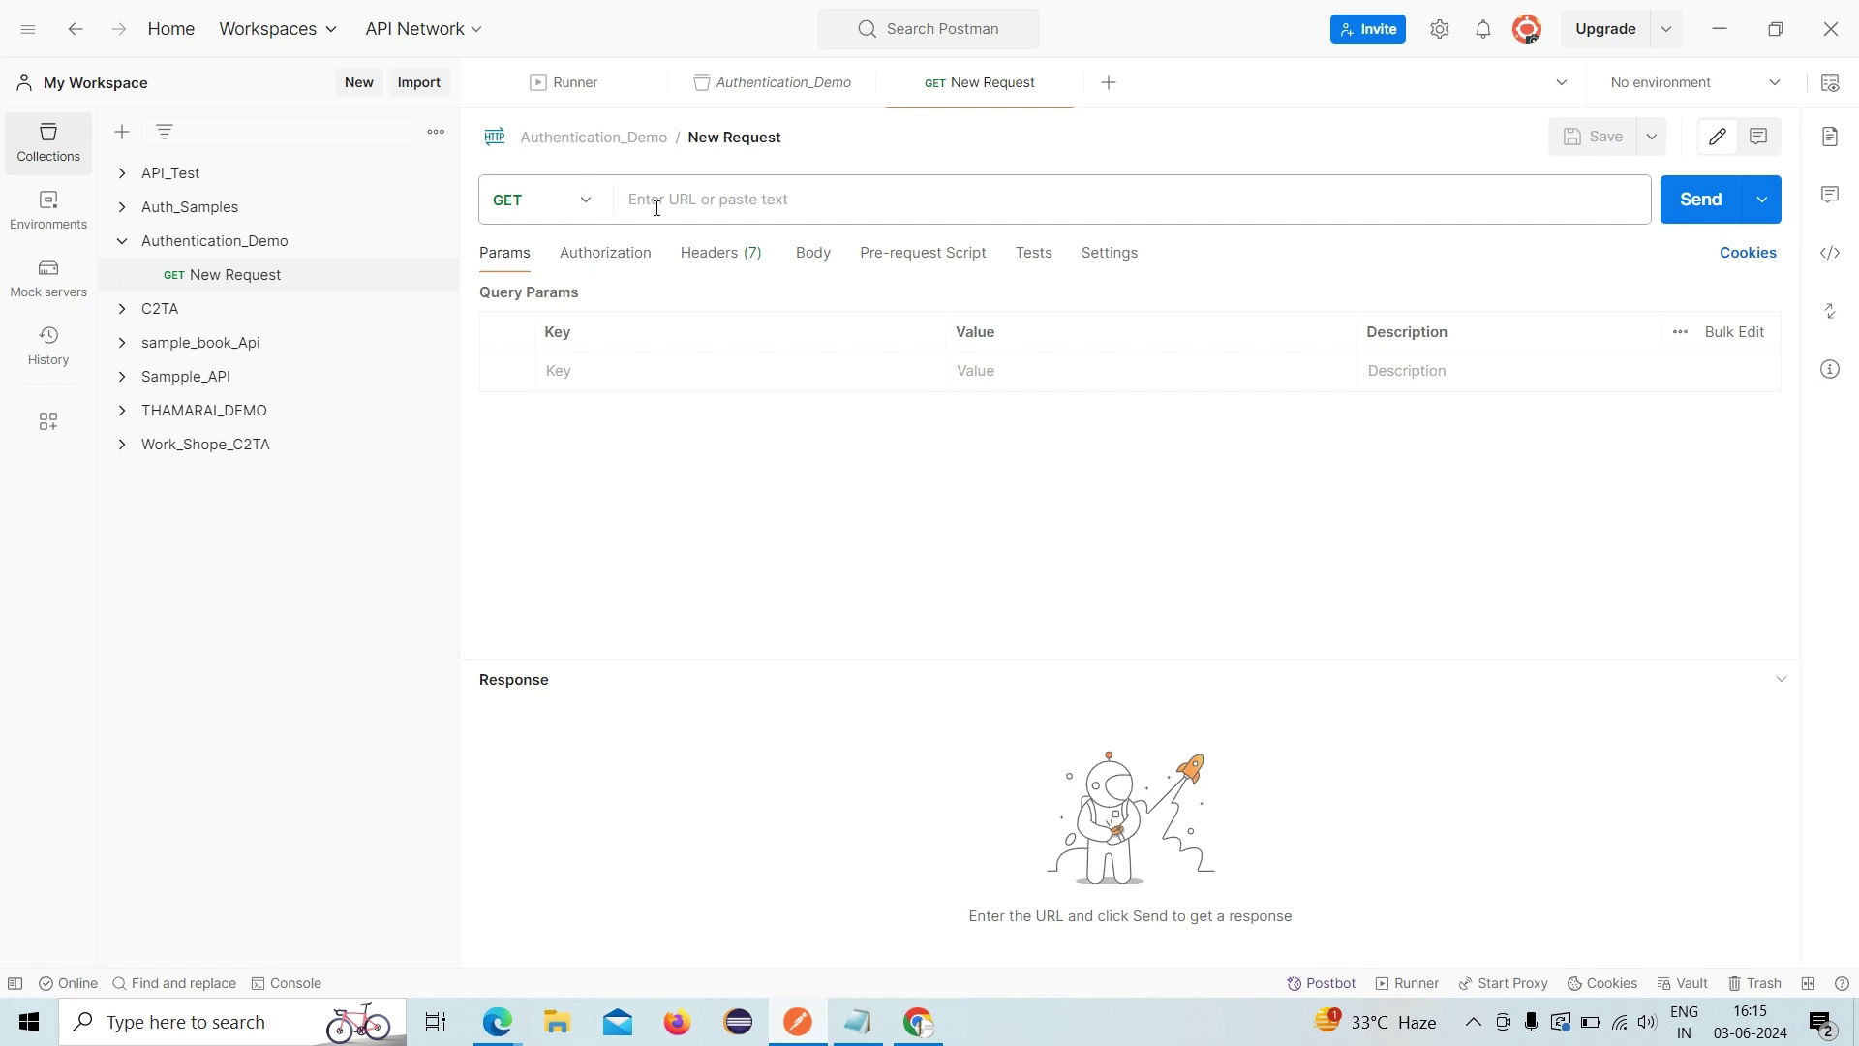
{"action": "left_click", "coordinate": [858, 1021]}
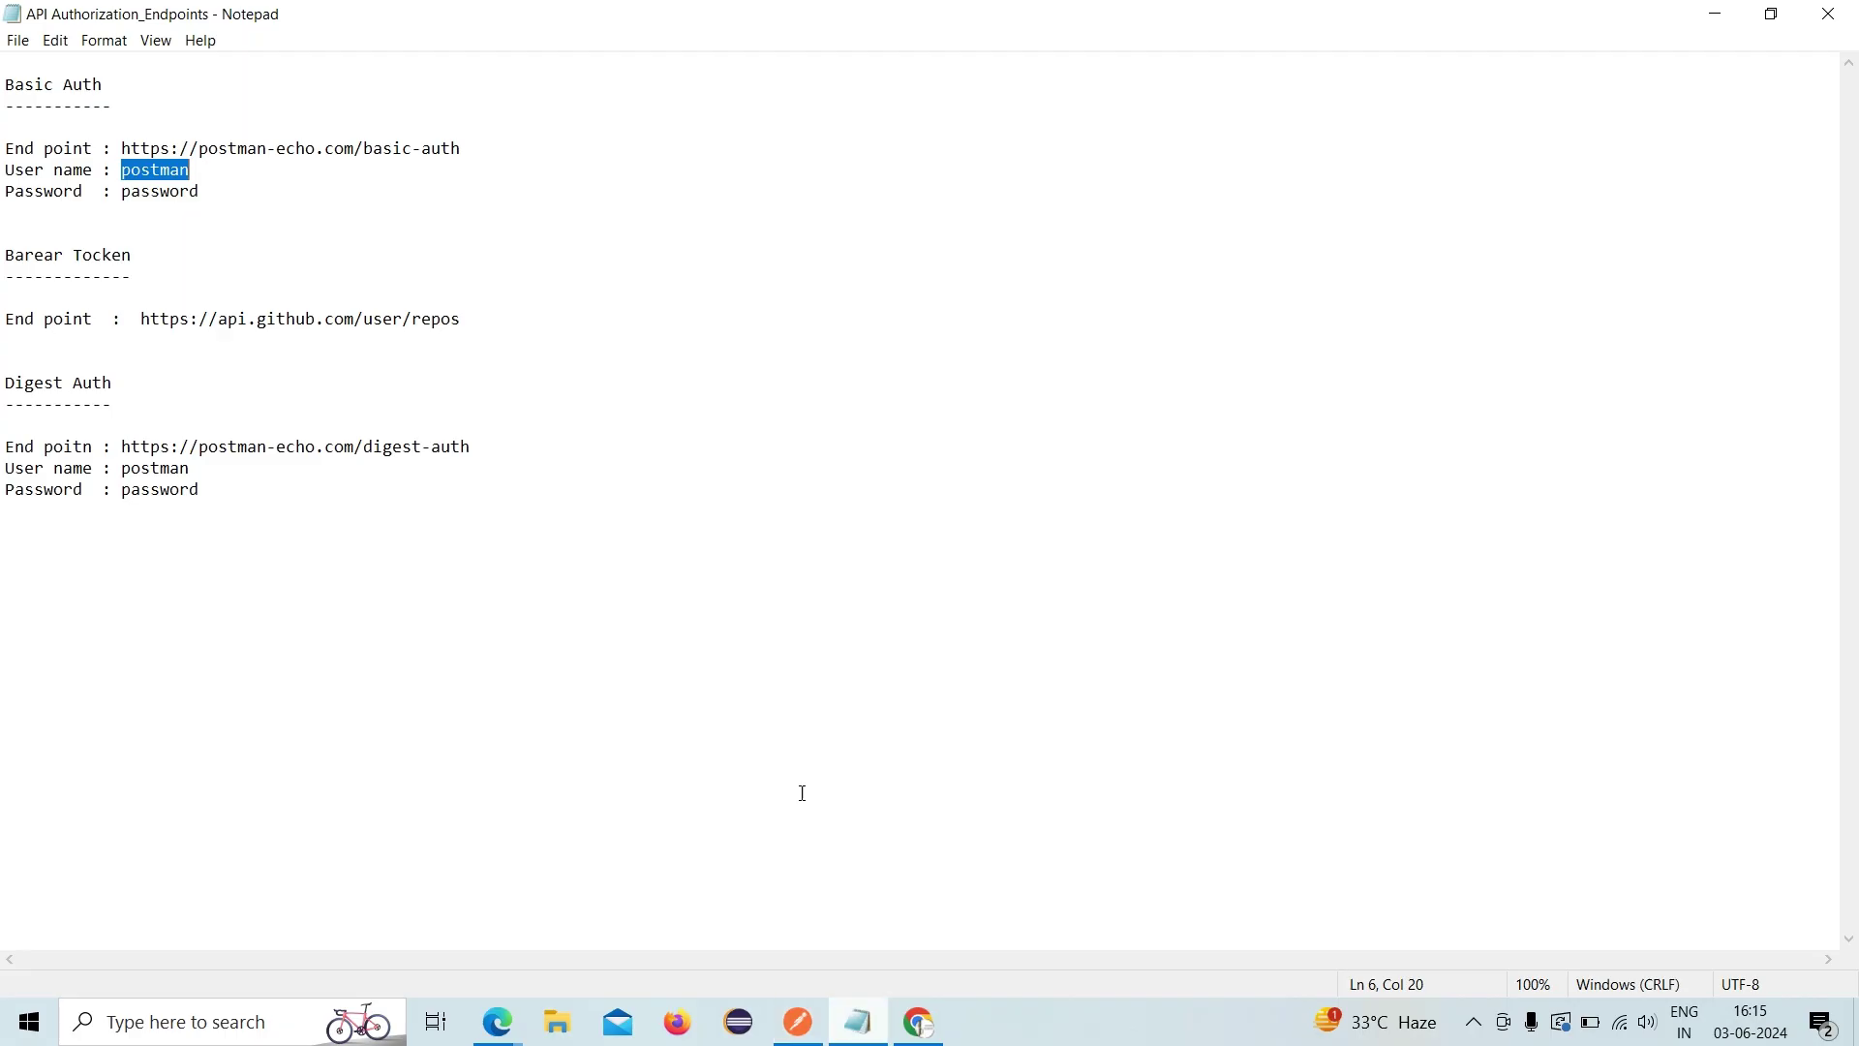
{"action": "left_click_drag", "start_coordinate": [467, 149], "coordinate": [122, 139]}
{"action": "key", "text": "ctrl+c"}
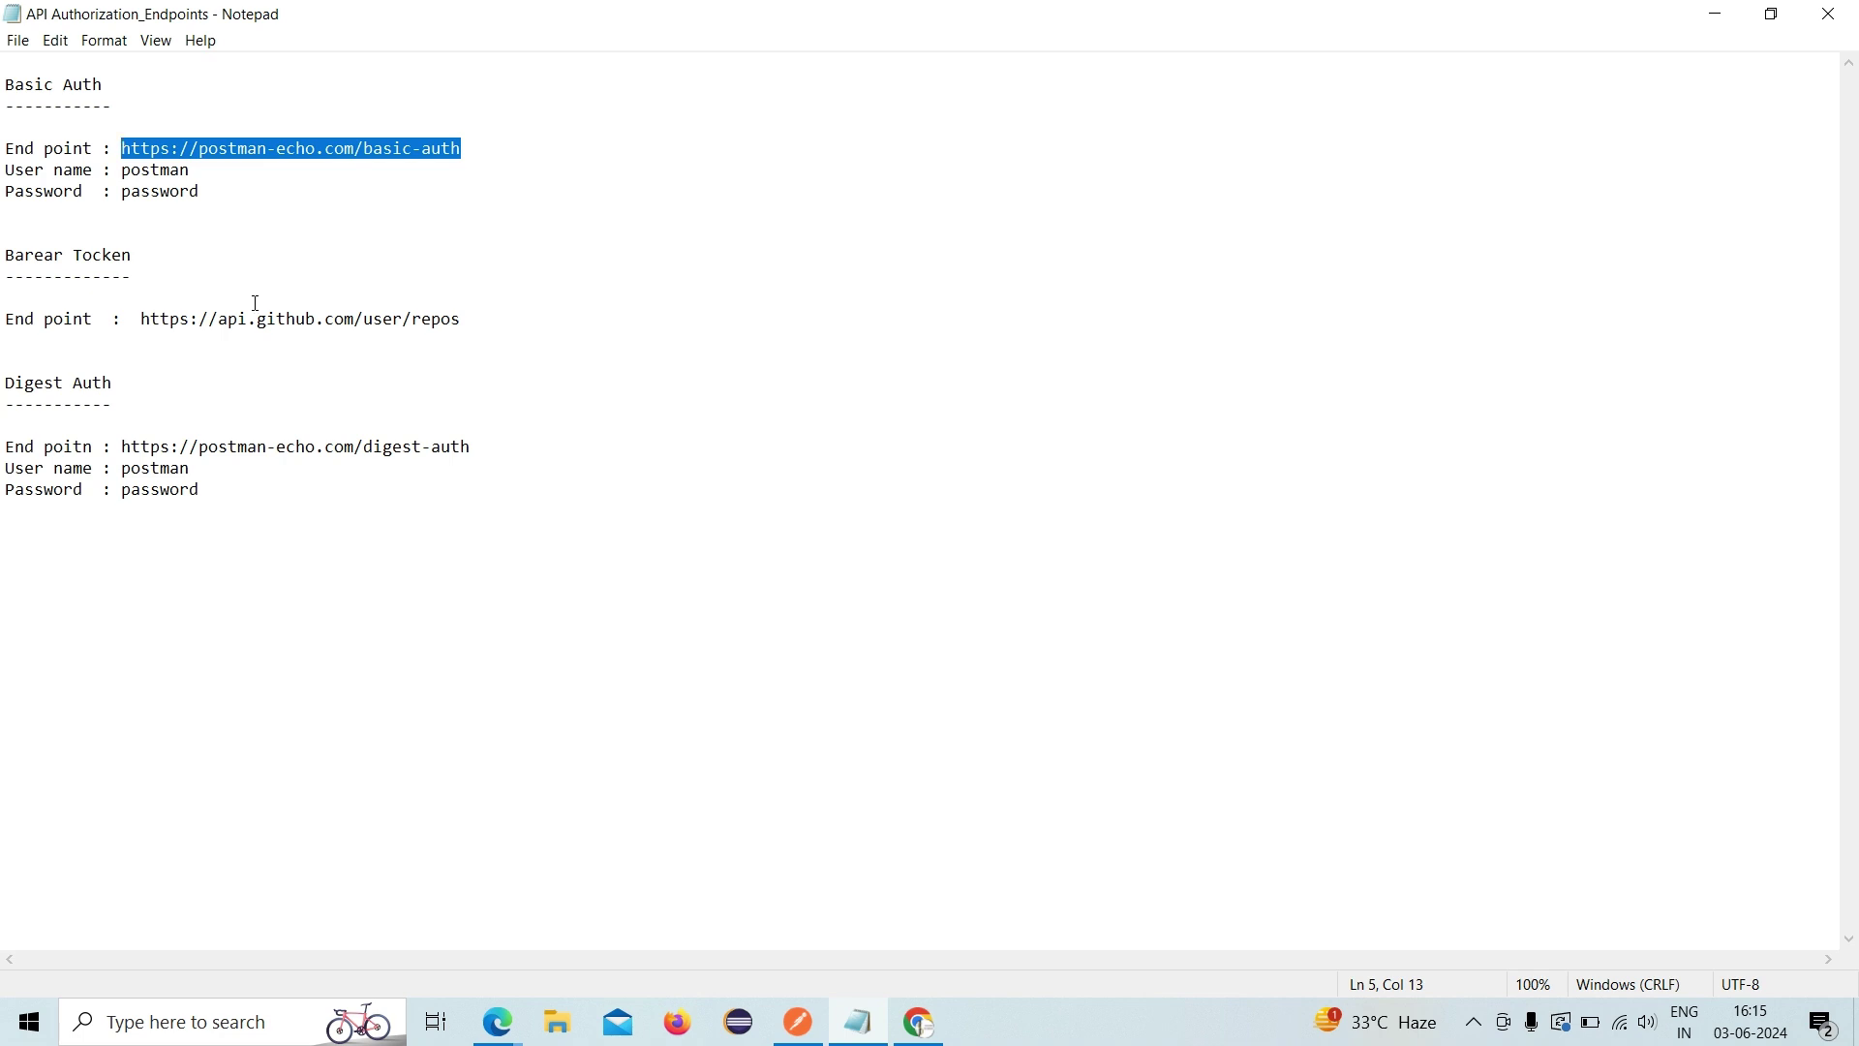
{"action": "left_click", "coordinate": [798, 1022]}
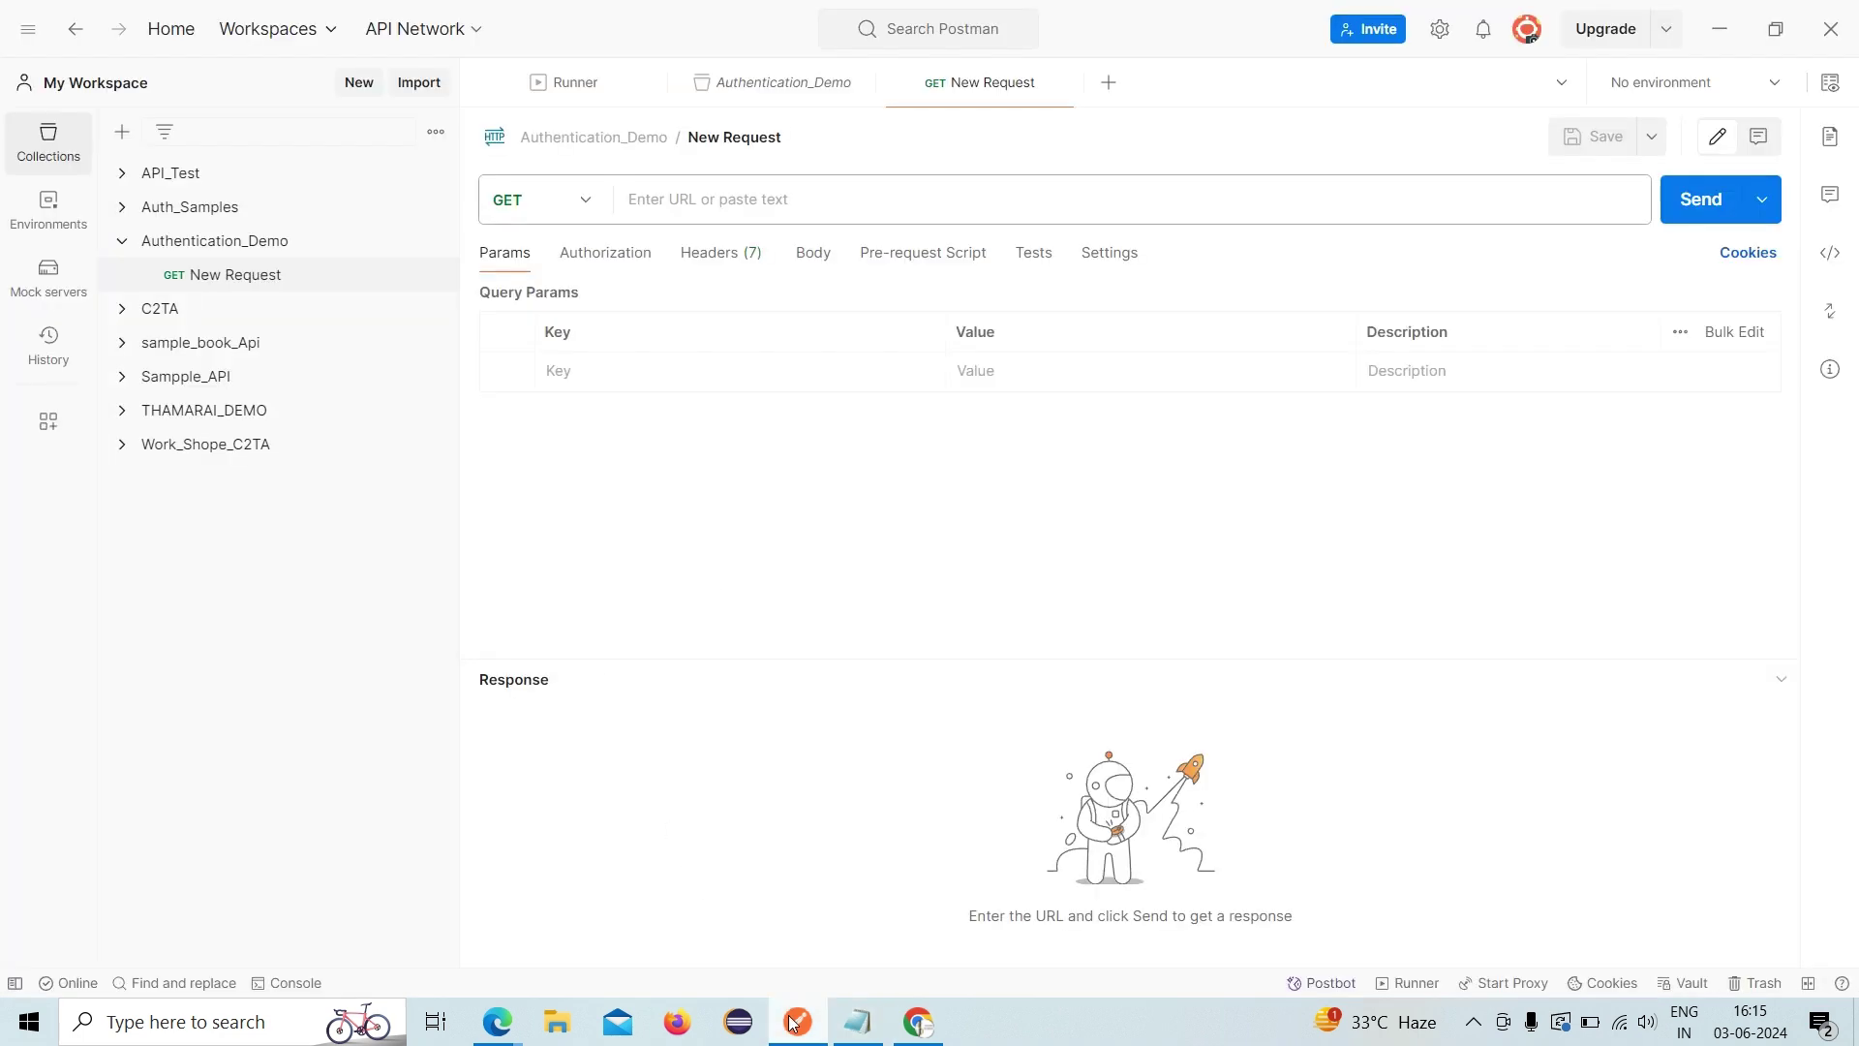
{"action": "left_click", "coordinate": [666, 203]}
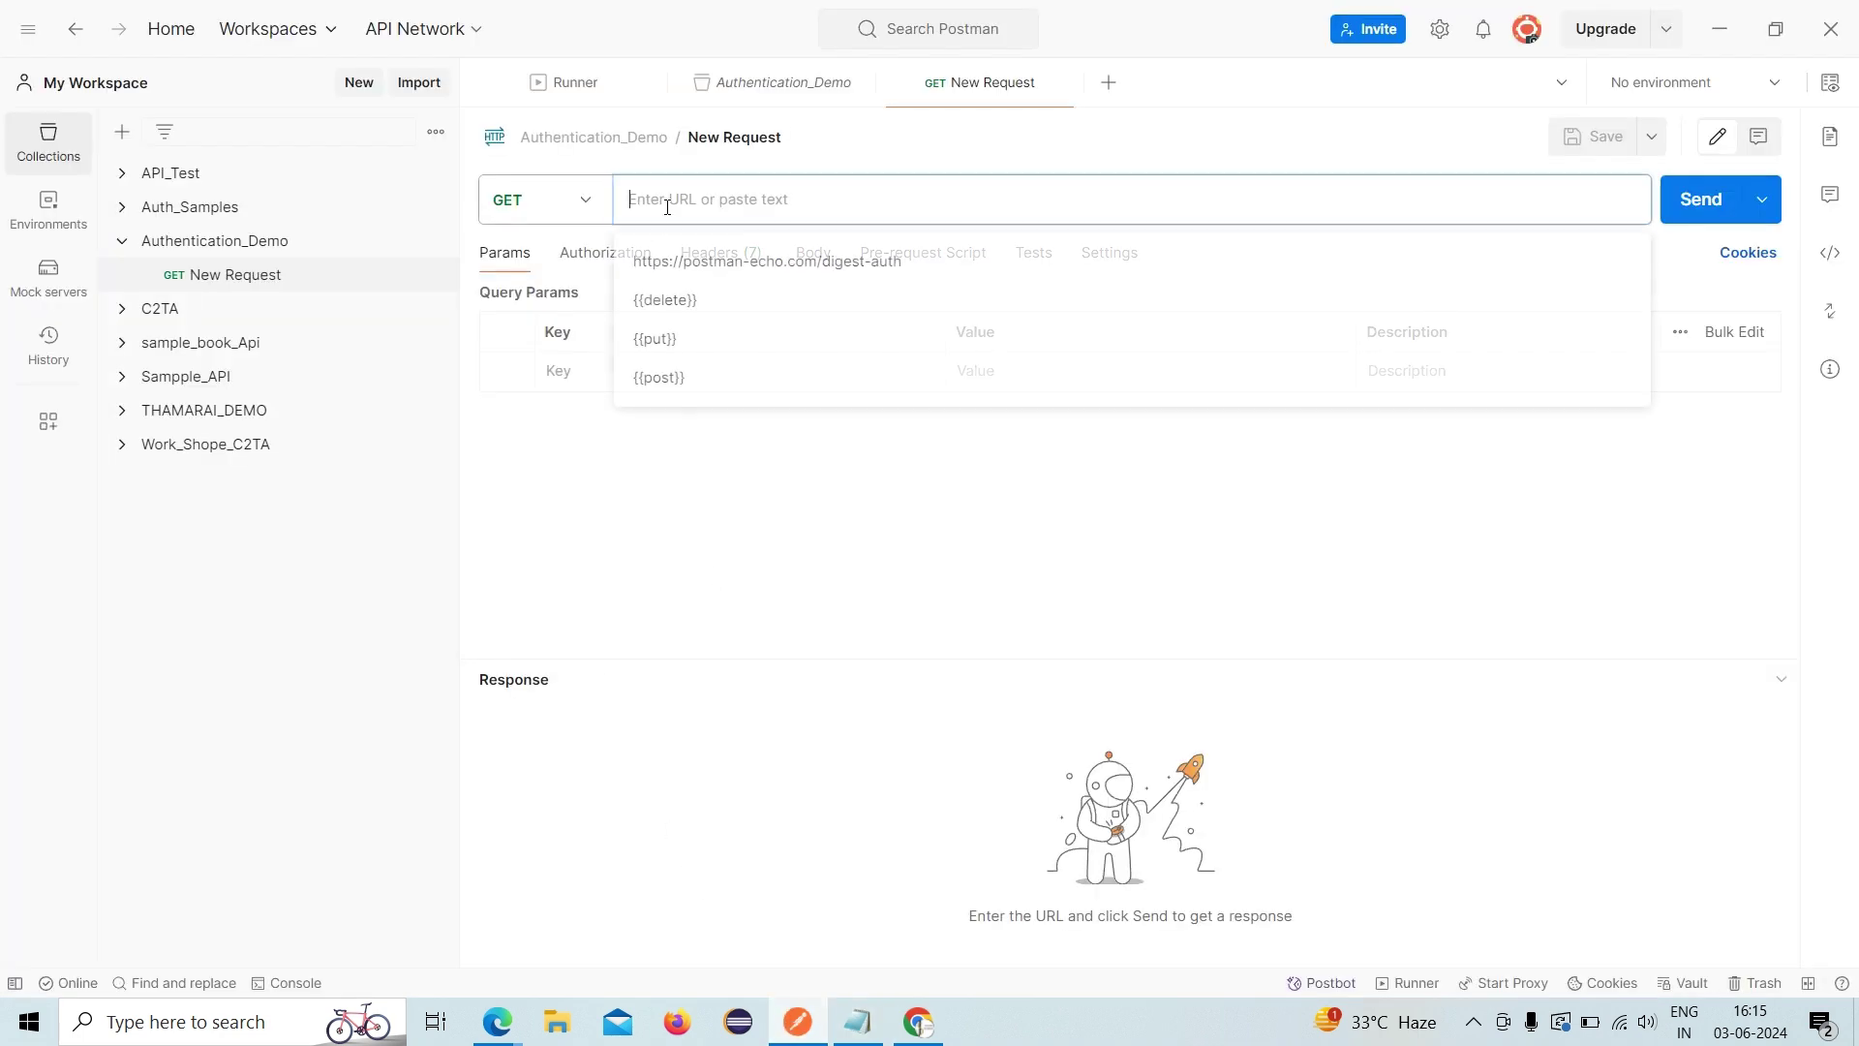
{"action": "key", "text": "ctrl+v"}
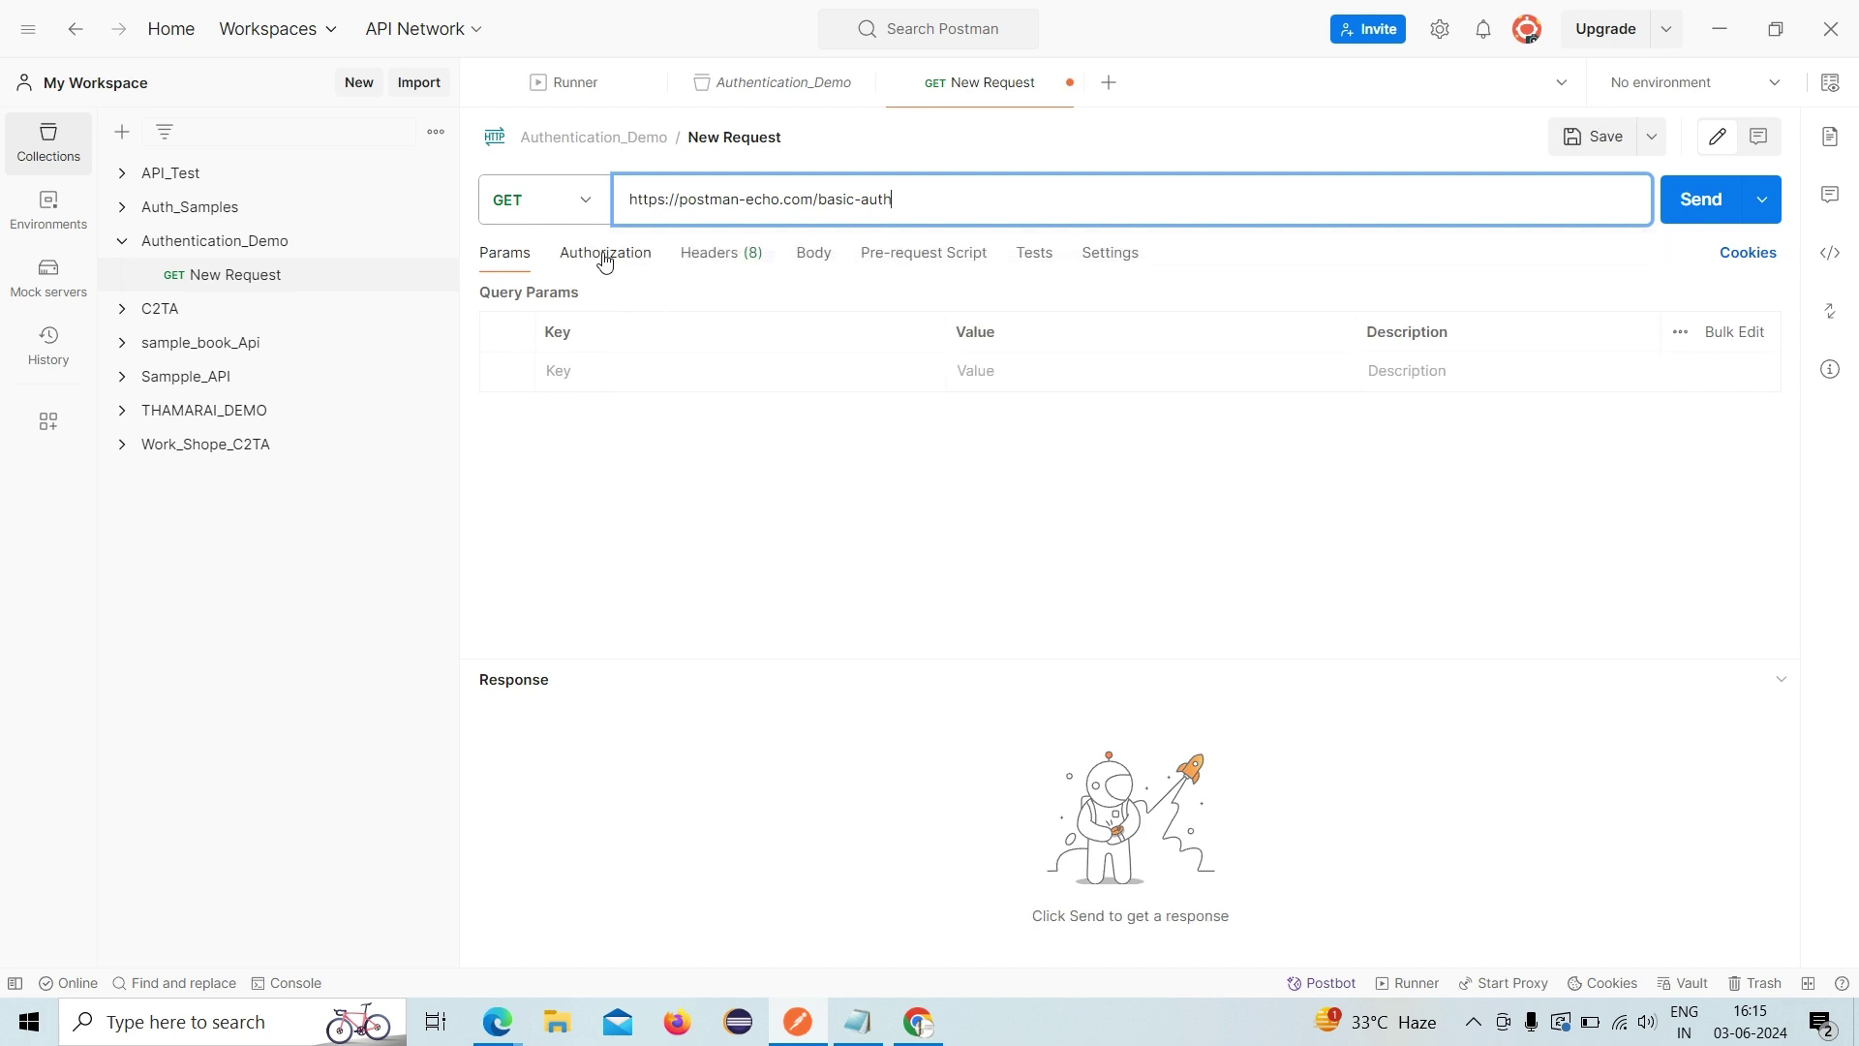
- Set the authorization type to Basic Auth and start entering the username
{"action": "left_click", "coordinate": [605, 260]}
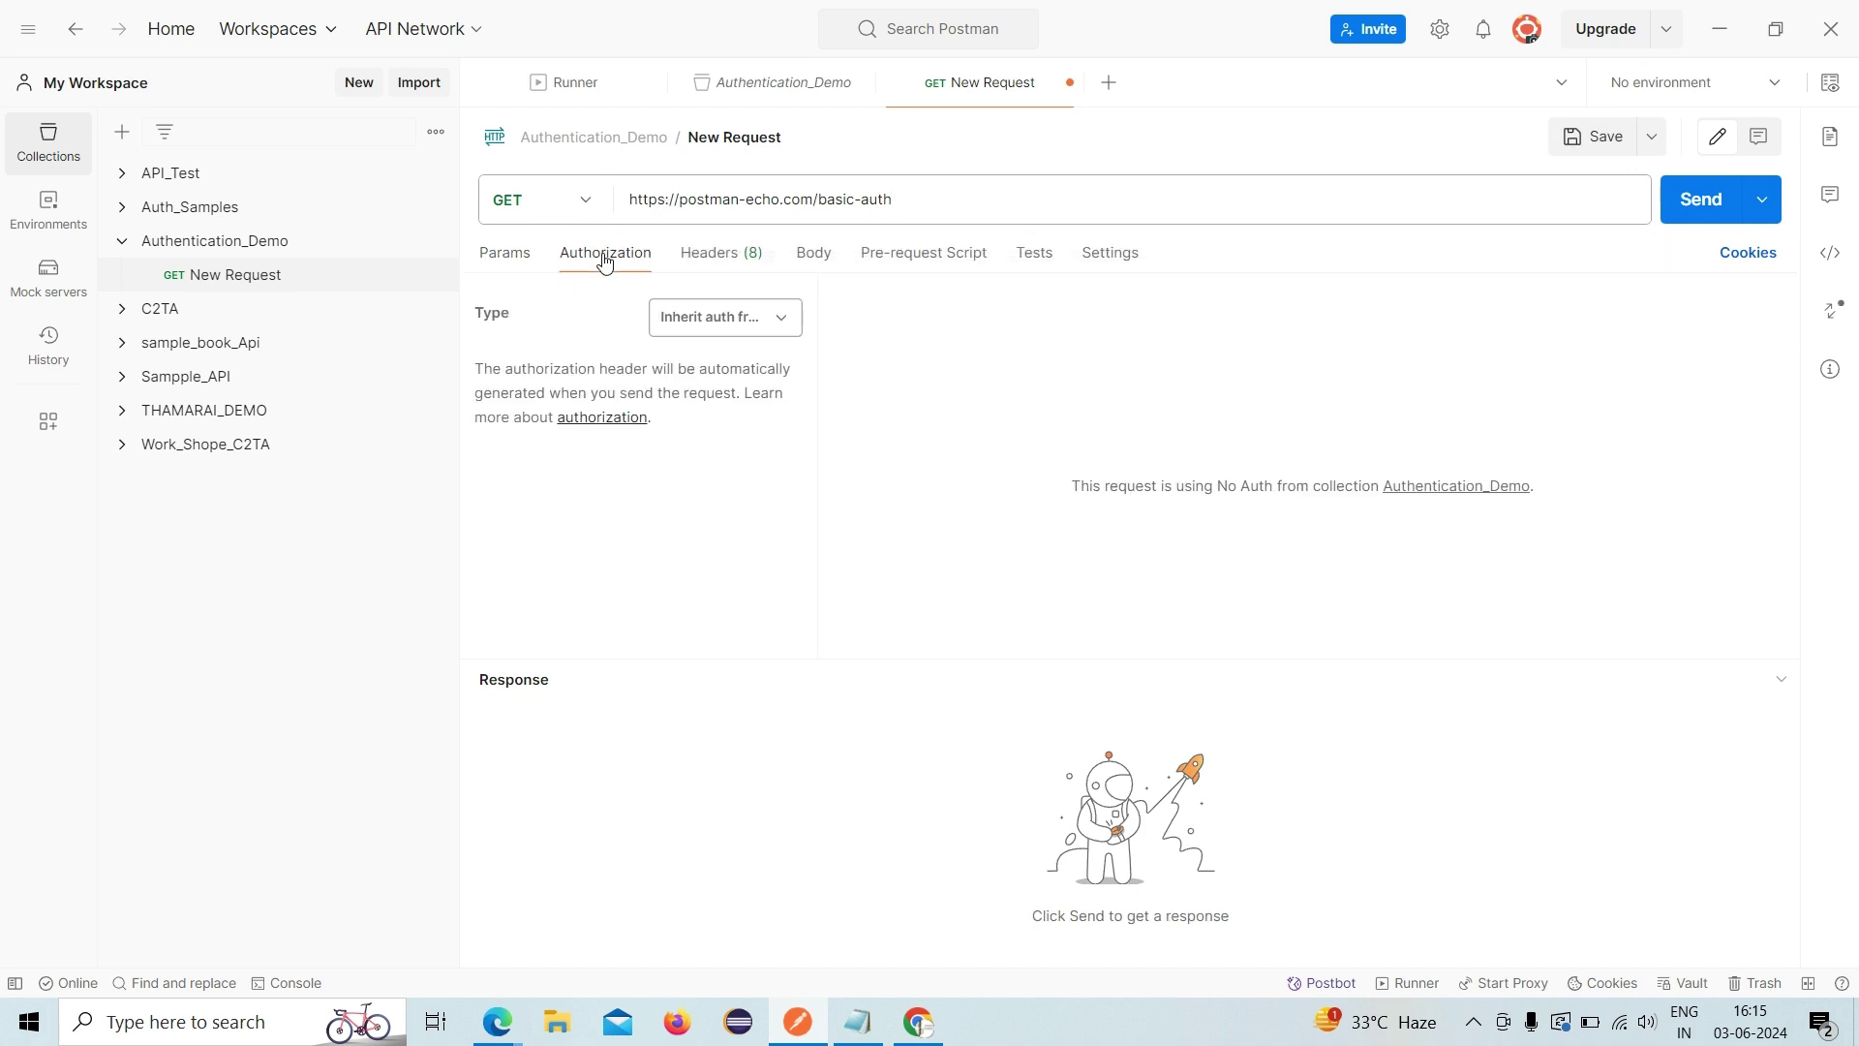
{"action": "left_click", "coordinate": [676, 332]}
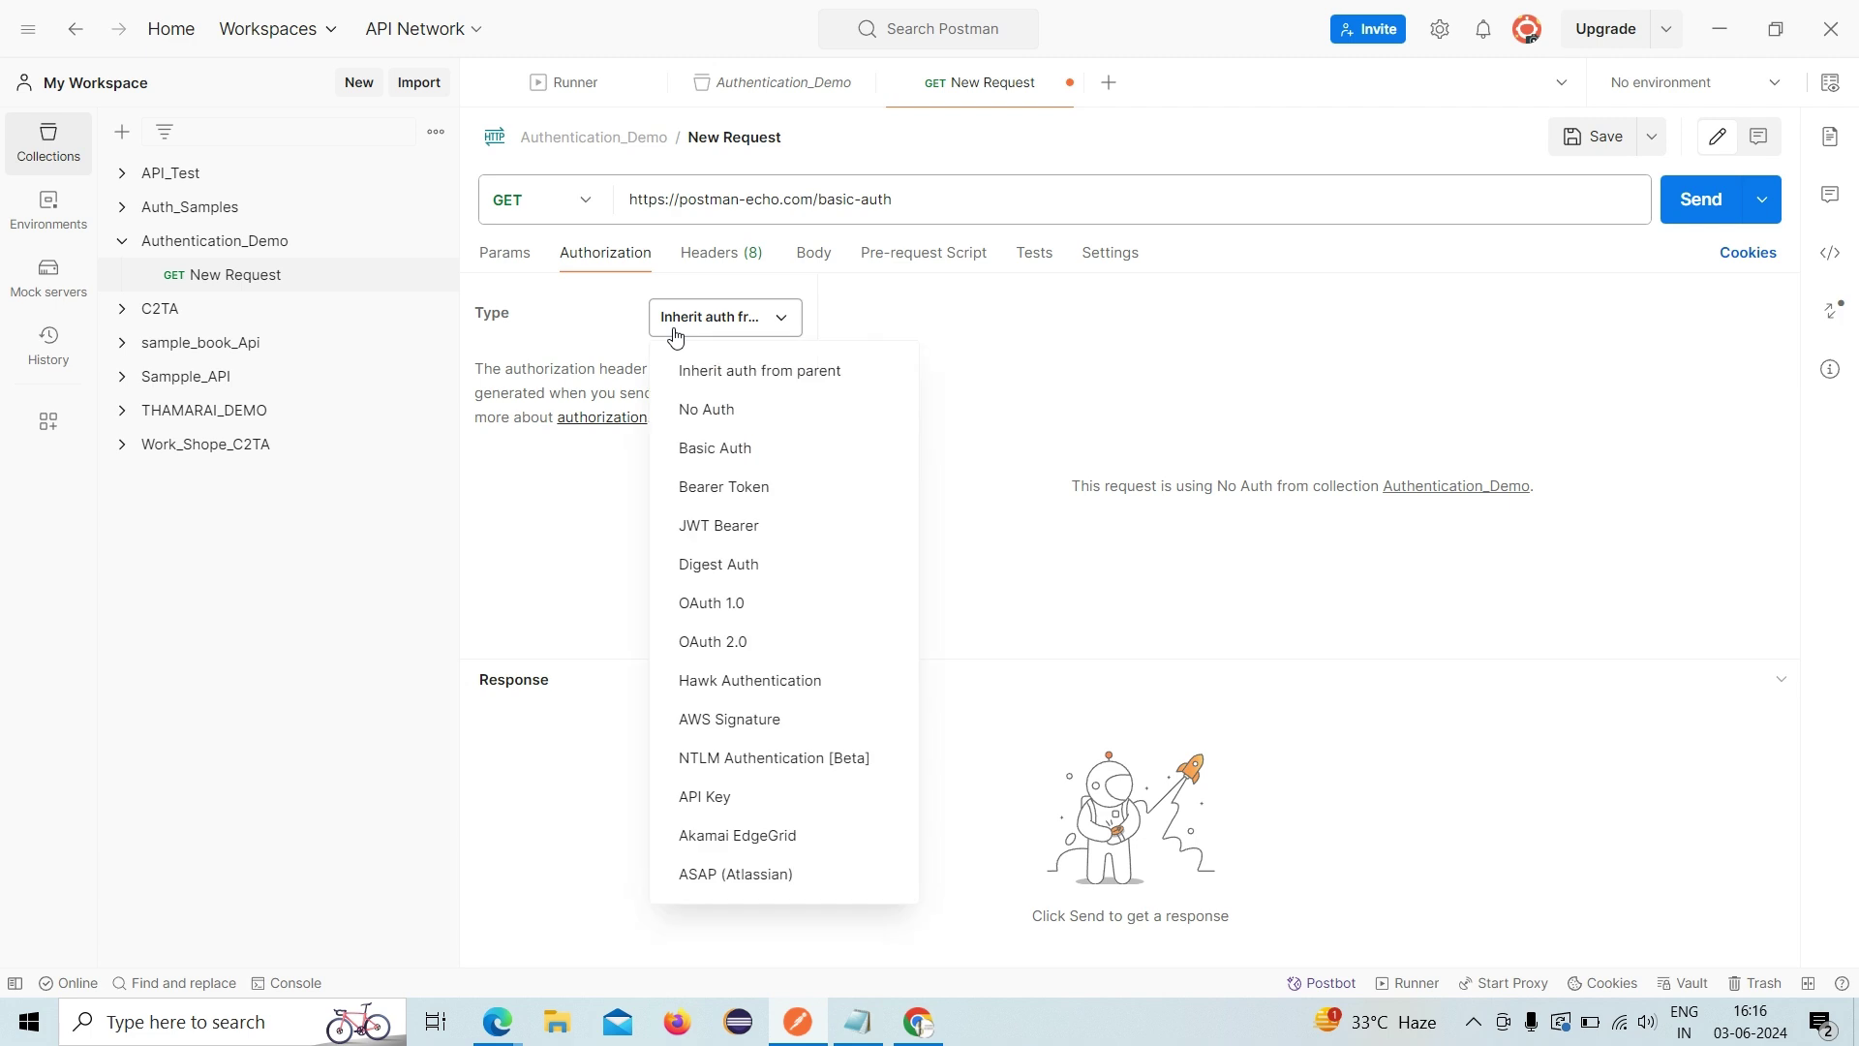
{"action": "left_click", "coordinate": [712, 451]}
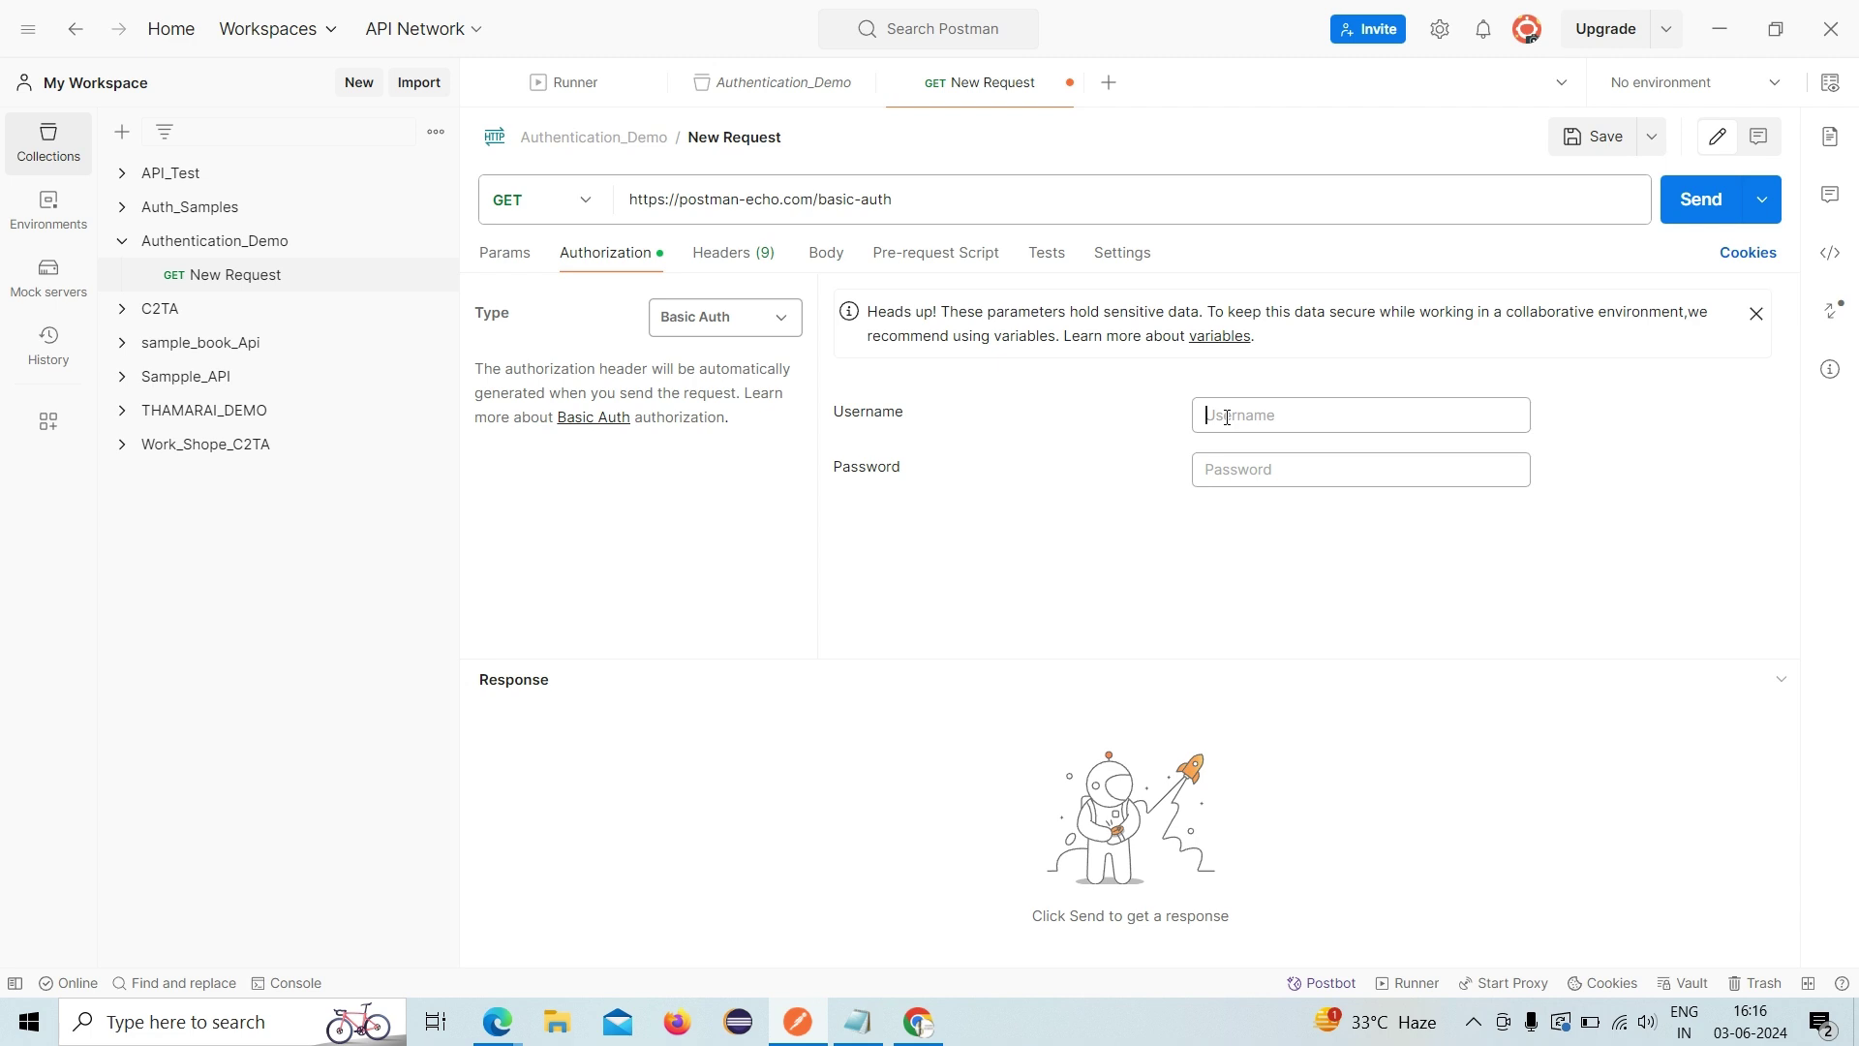
{"action": "type", "text": "post"}
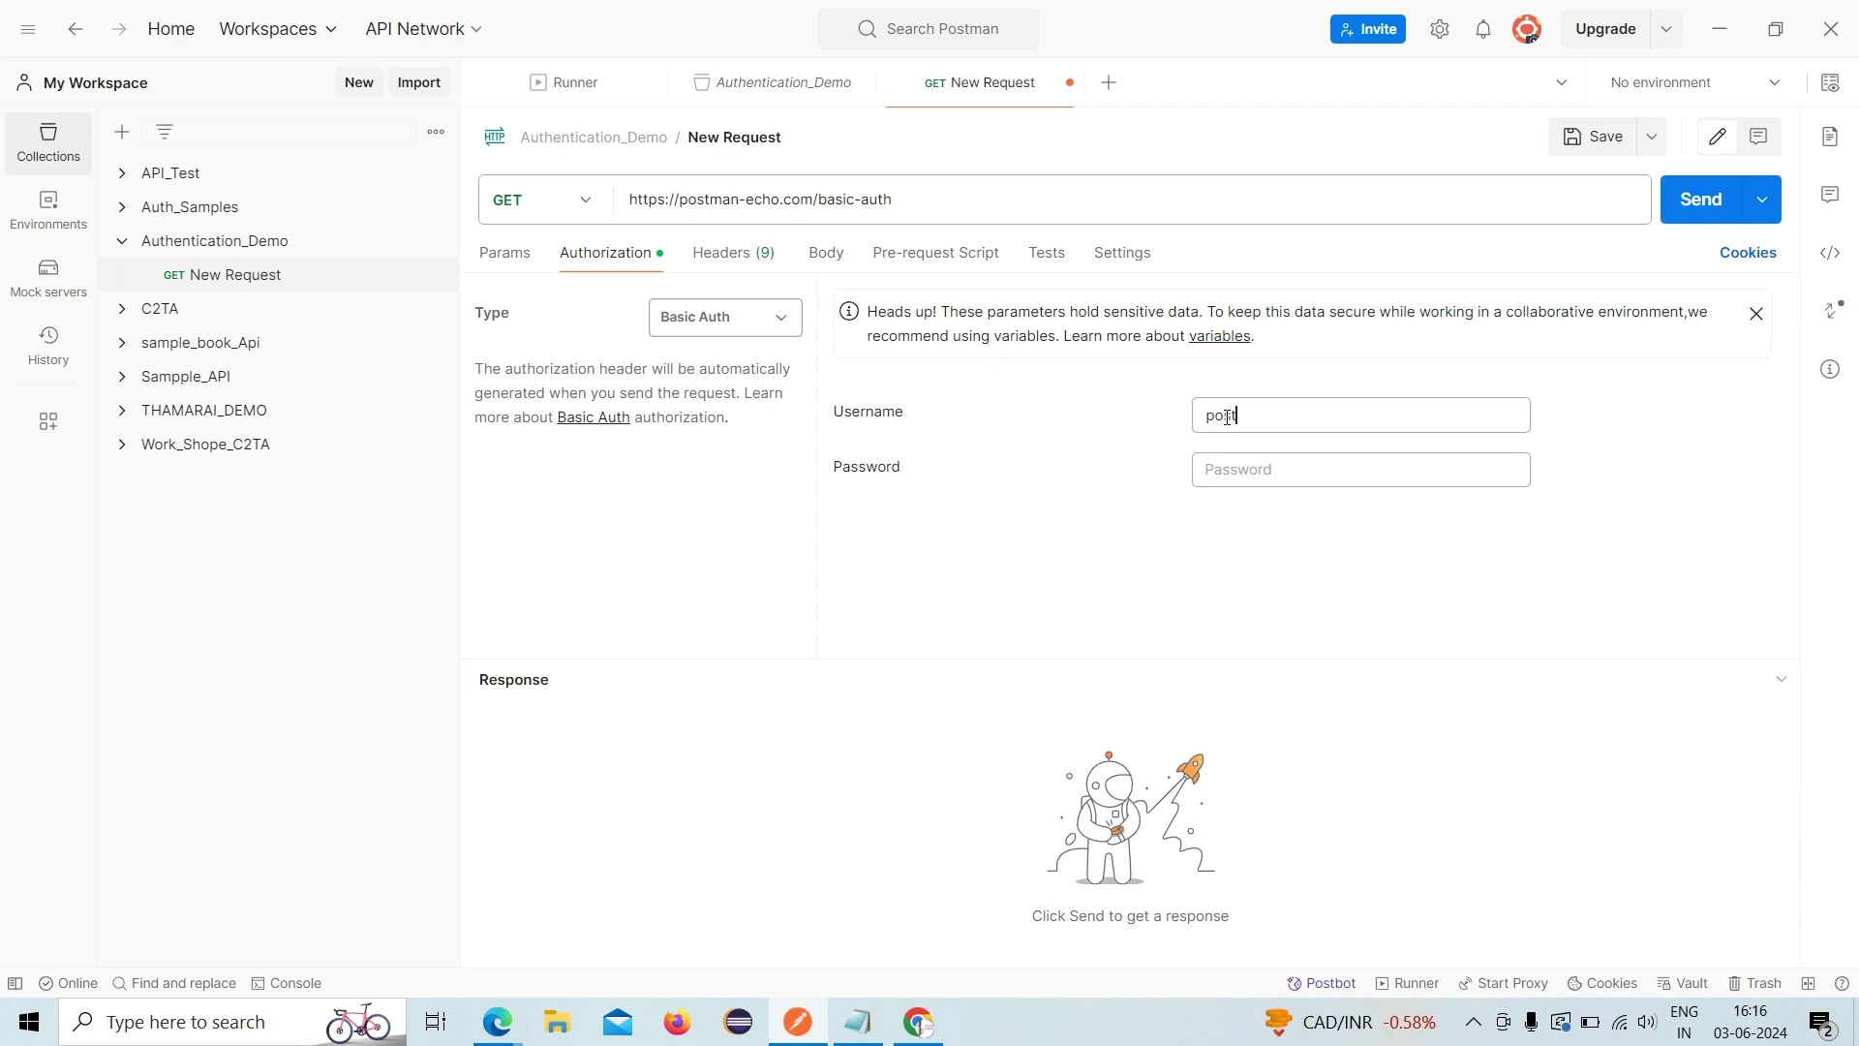
{"action": "type", "text": "mane"}
- Correct the username, enter the password and send for 200 OK authenticated true
{"action": "key", "text": "BackSpace"}
{"action": "left_click", "coordinate": [1252, 462]}
{"action": "type", "text": "password"}
{"action": "left_click", "coordinate": [1688, 221]}
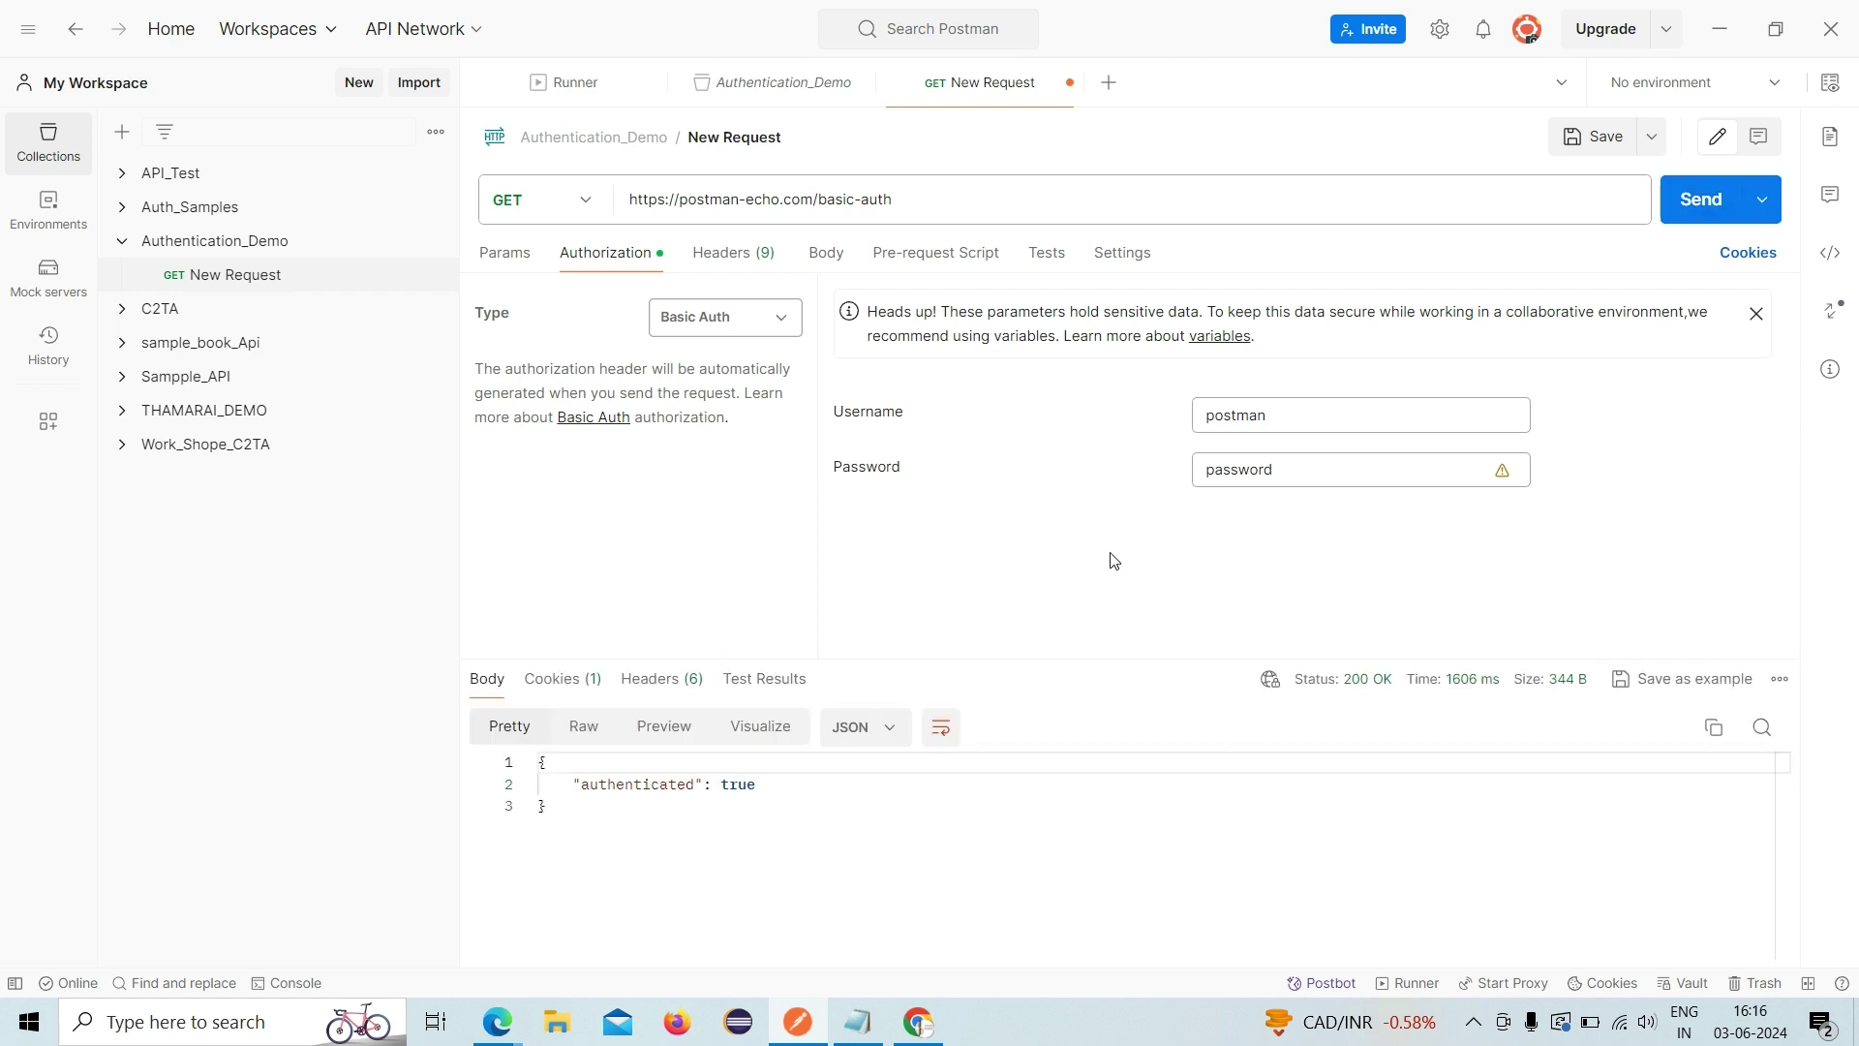
{"action": "mouse_move", "coordinate": [1351, 683]}
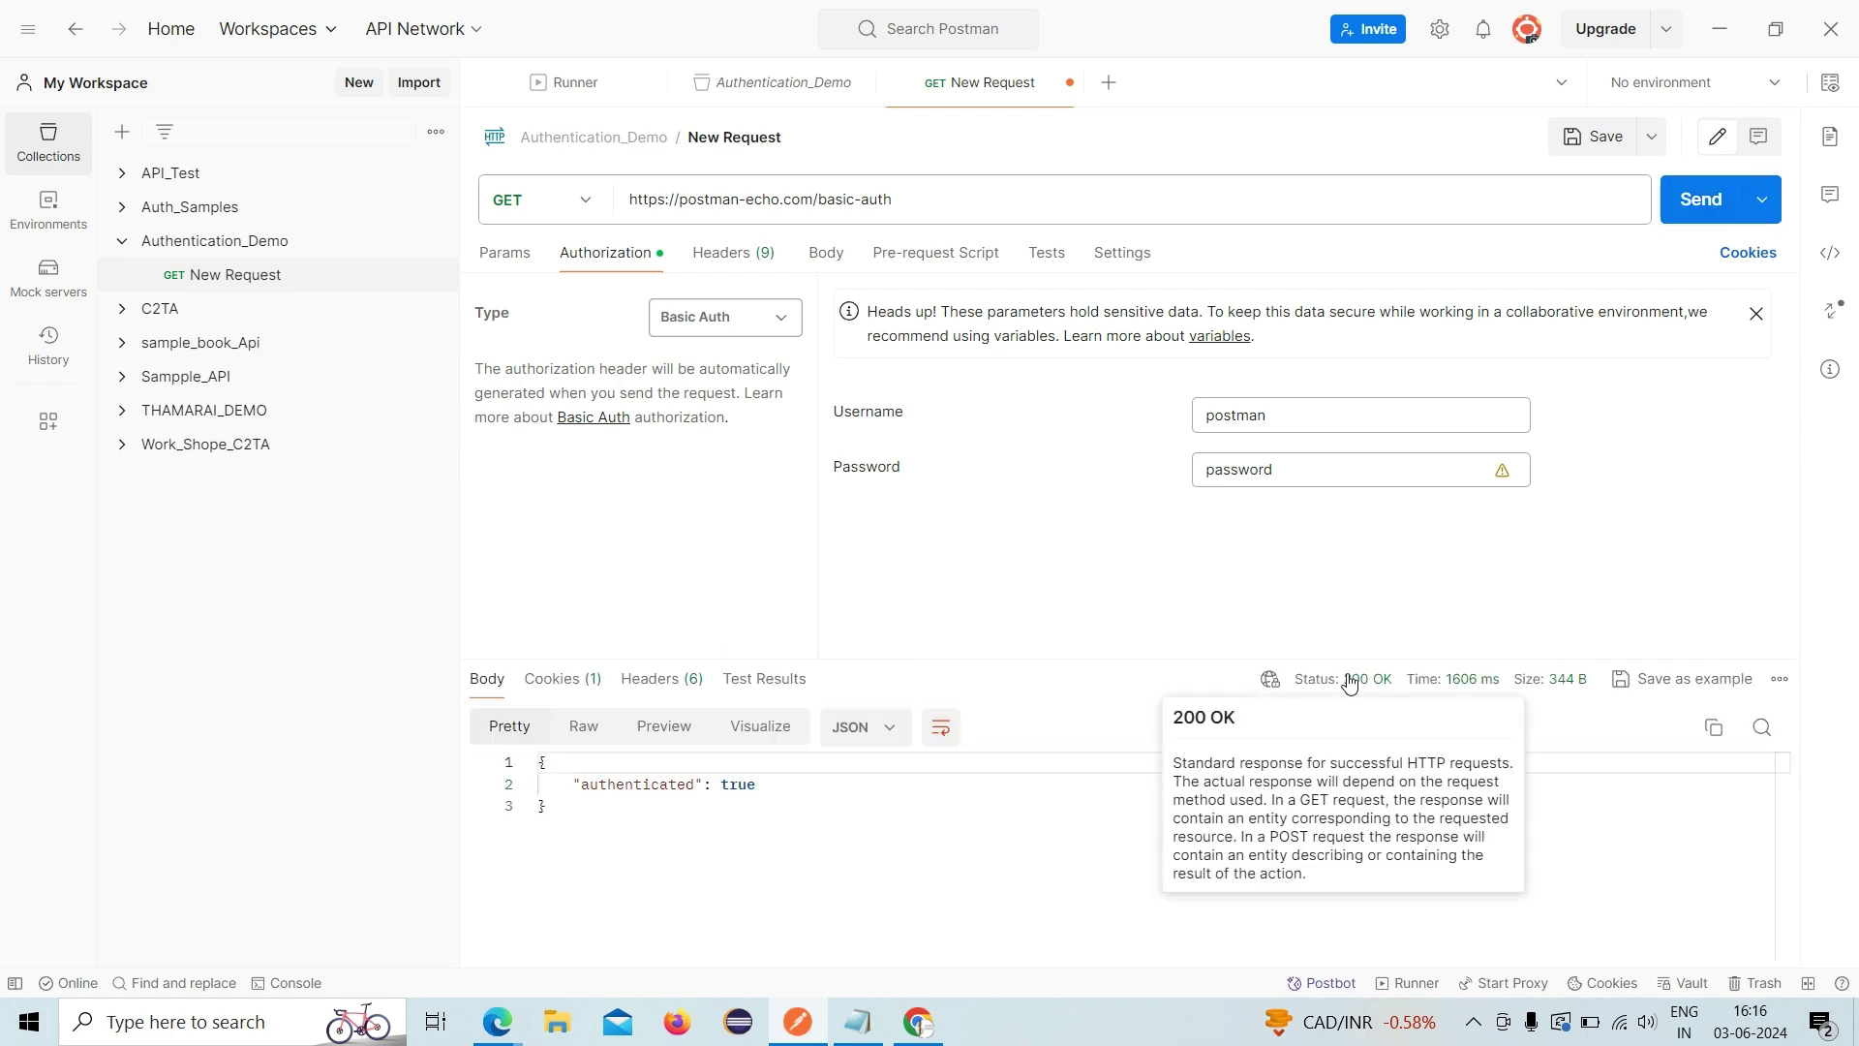
- Drop the password's last character and resend to get 401 Unauthorized
{"action": "left_click", "coordinate": [1328, 471]}
{"action": "key", "text": "BackSpace"}
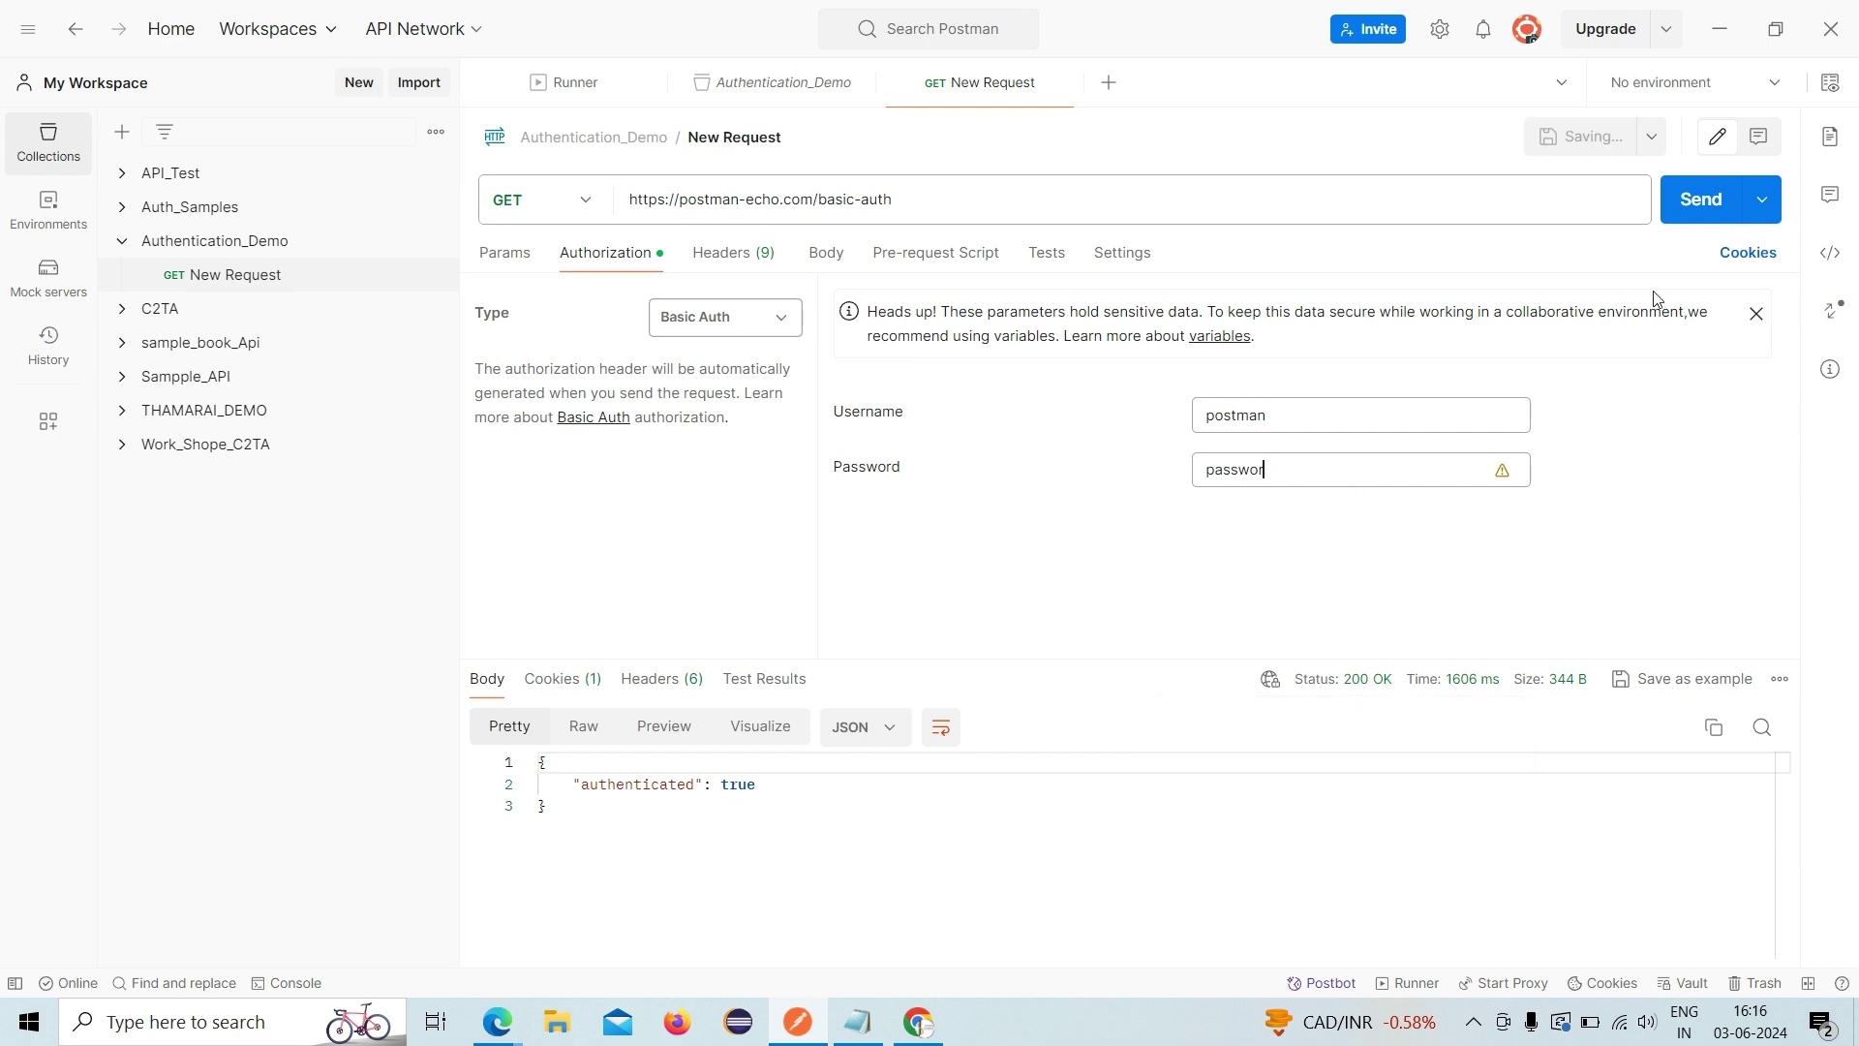
{"action": "left_click", "coordinate": [1689, 217]}
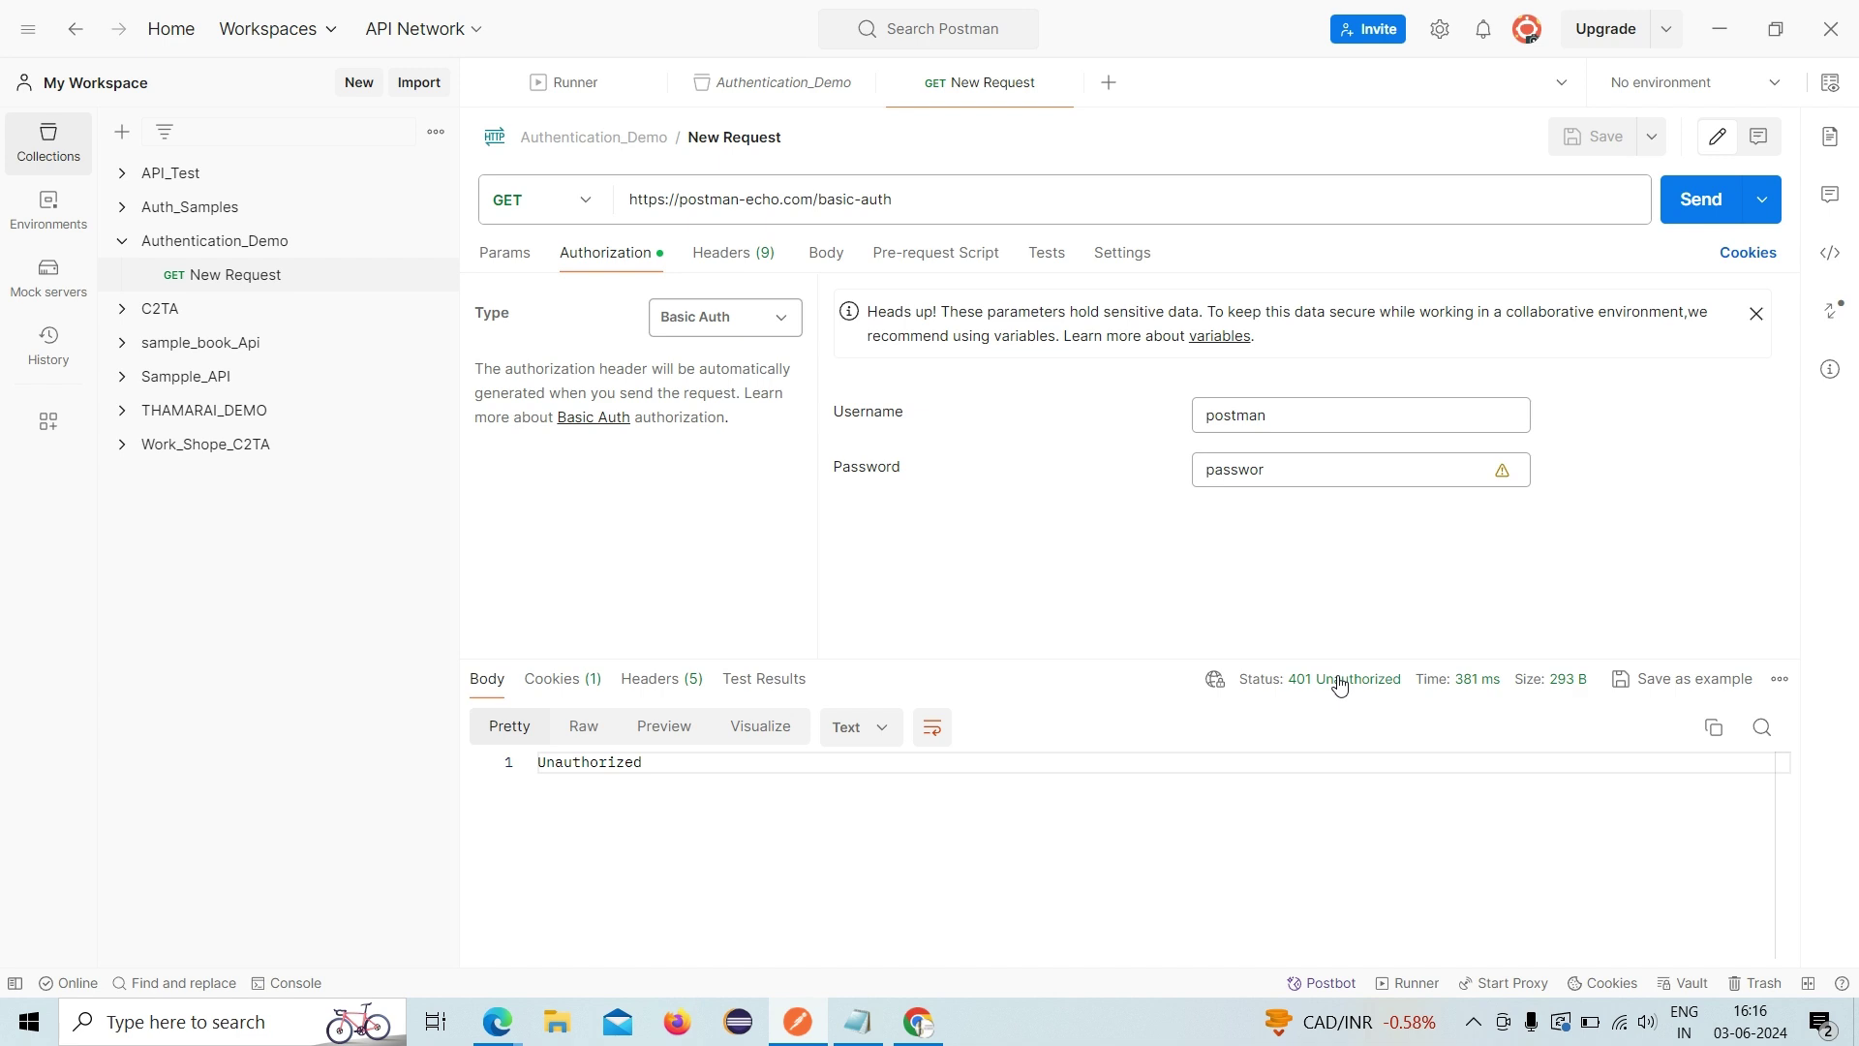
{"action": "mouse_move", "coordinate": [1340, 685]}
- Rename New Request to Basic_Autht and open the Authentication_Demo collection's actions menu
{"action": "left_click", "coordinate": [741, 140]}
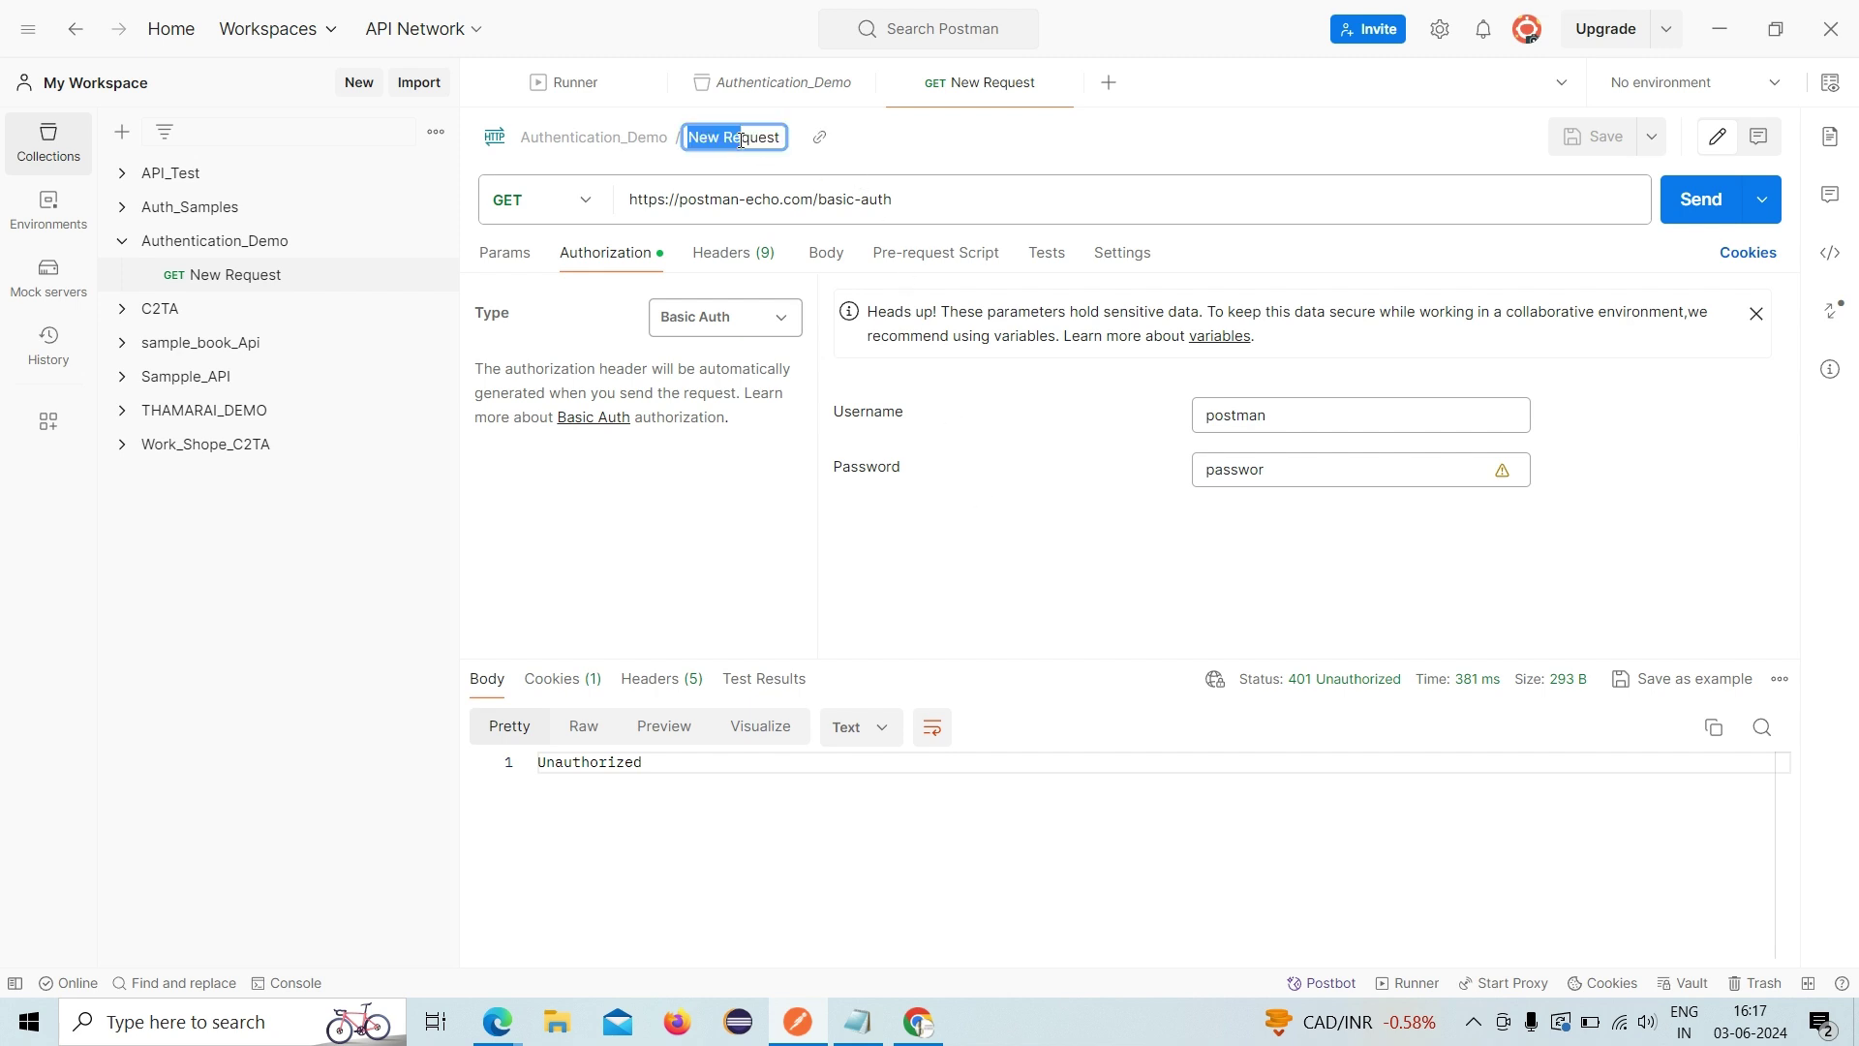
{"action": "left_click", "coordinate": [789, 144]}
{"action": "left_click", "coordinate": [772, 137]}
{"action": "type", "text": "Basic_Autht"}
{"action": "key", "text": "Return"}
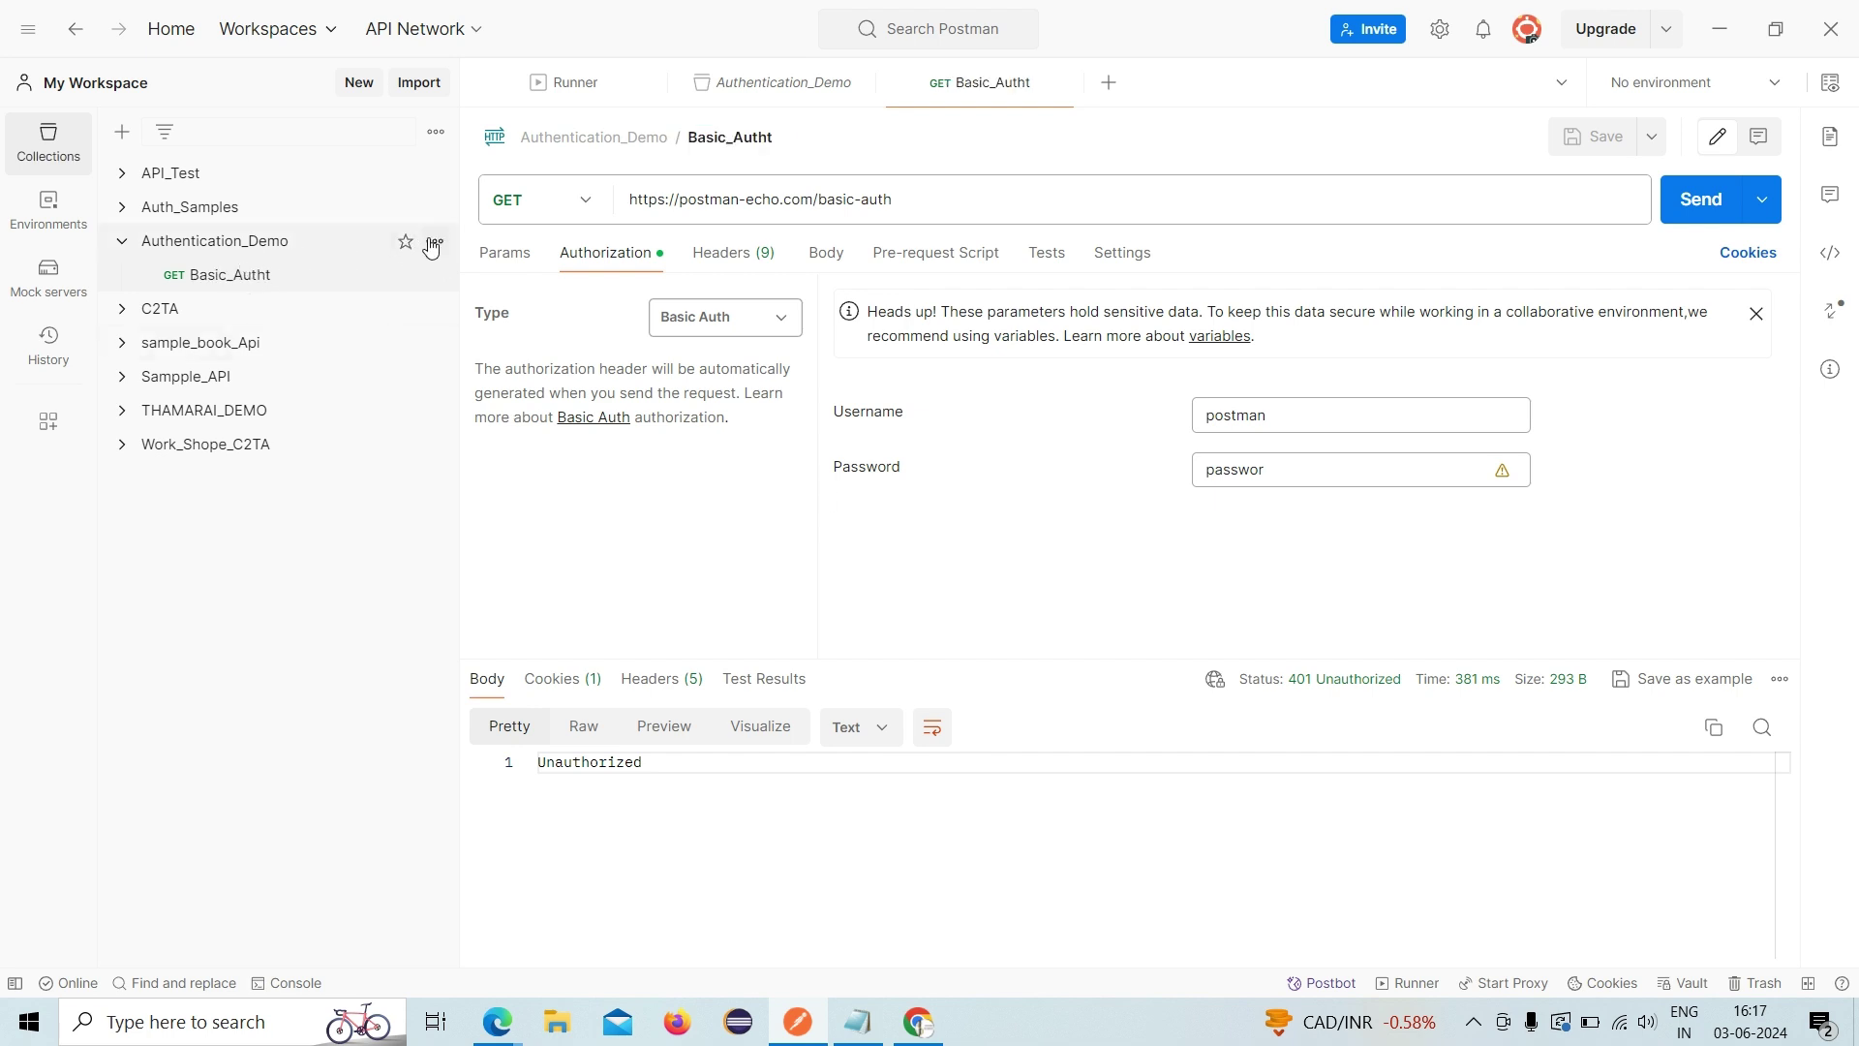
{"action": "left_click", "coordinate": [434, 244]}
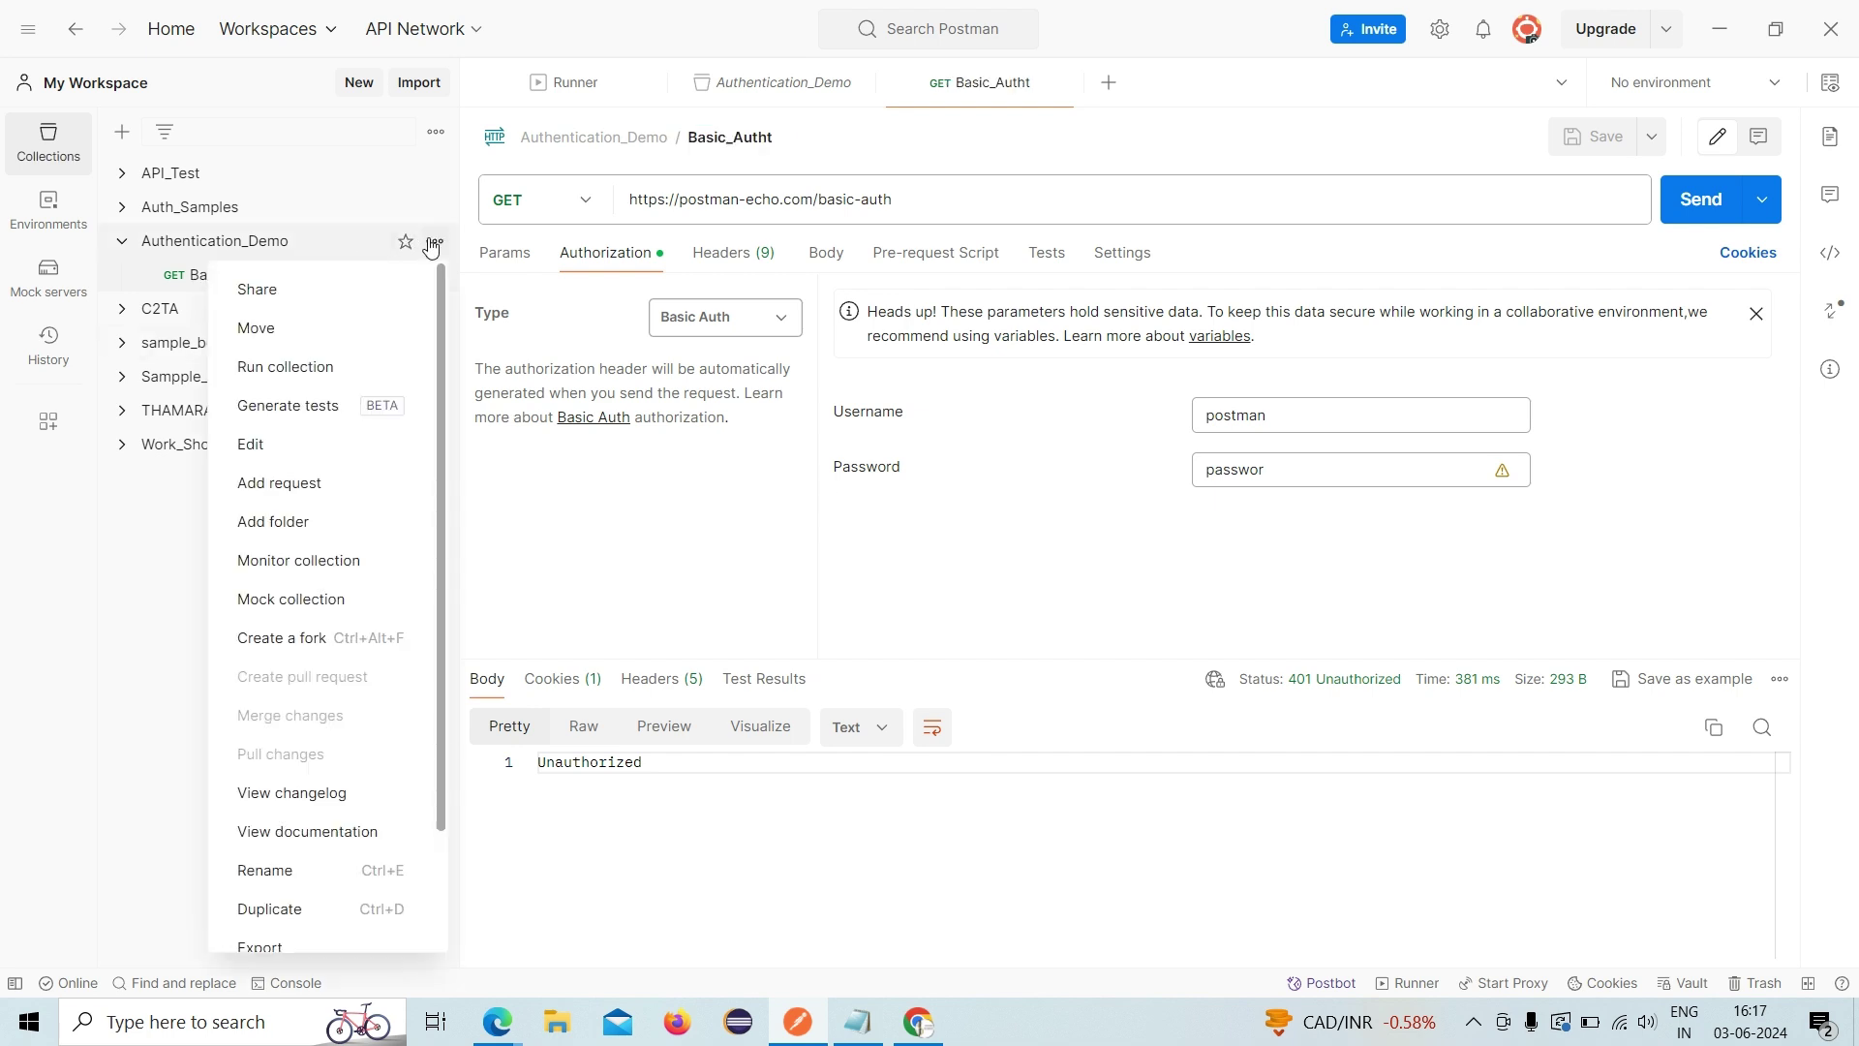
- Add a new request to Authentication_Demo and name it Bearer_Token, fixing the misspellings
{"action": "left_click", "coordinate": [319, 498]}
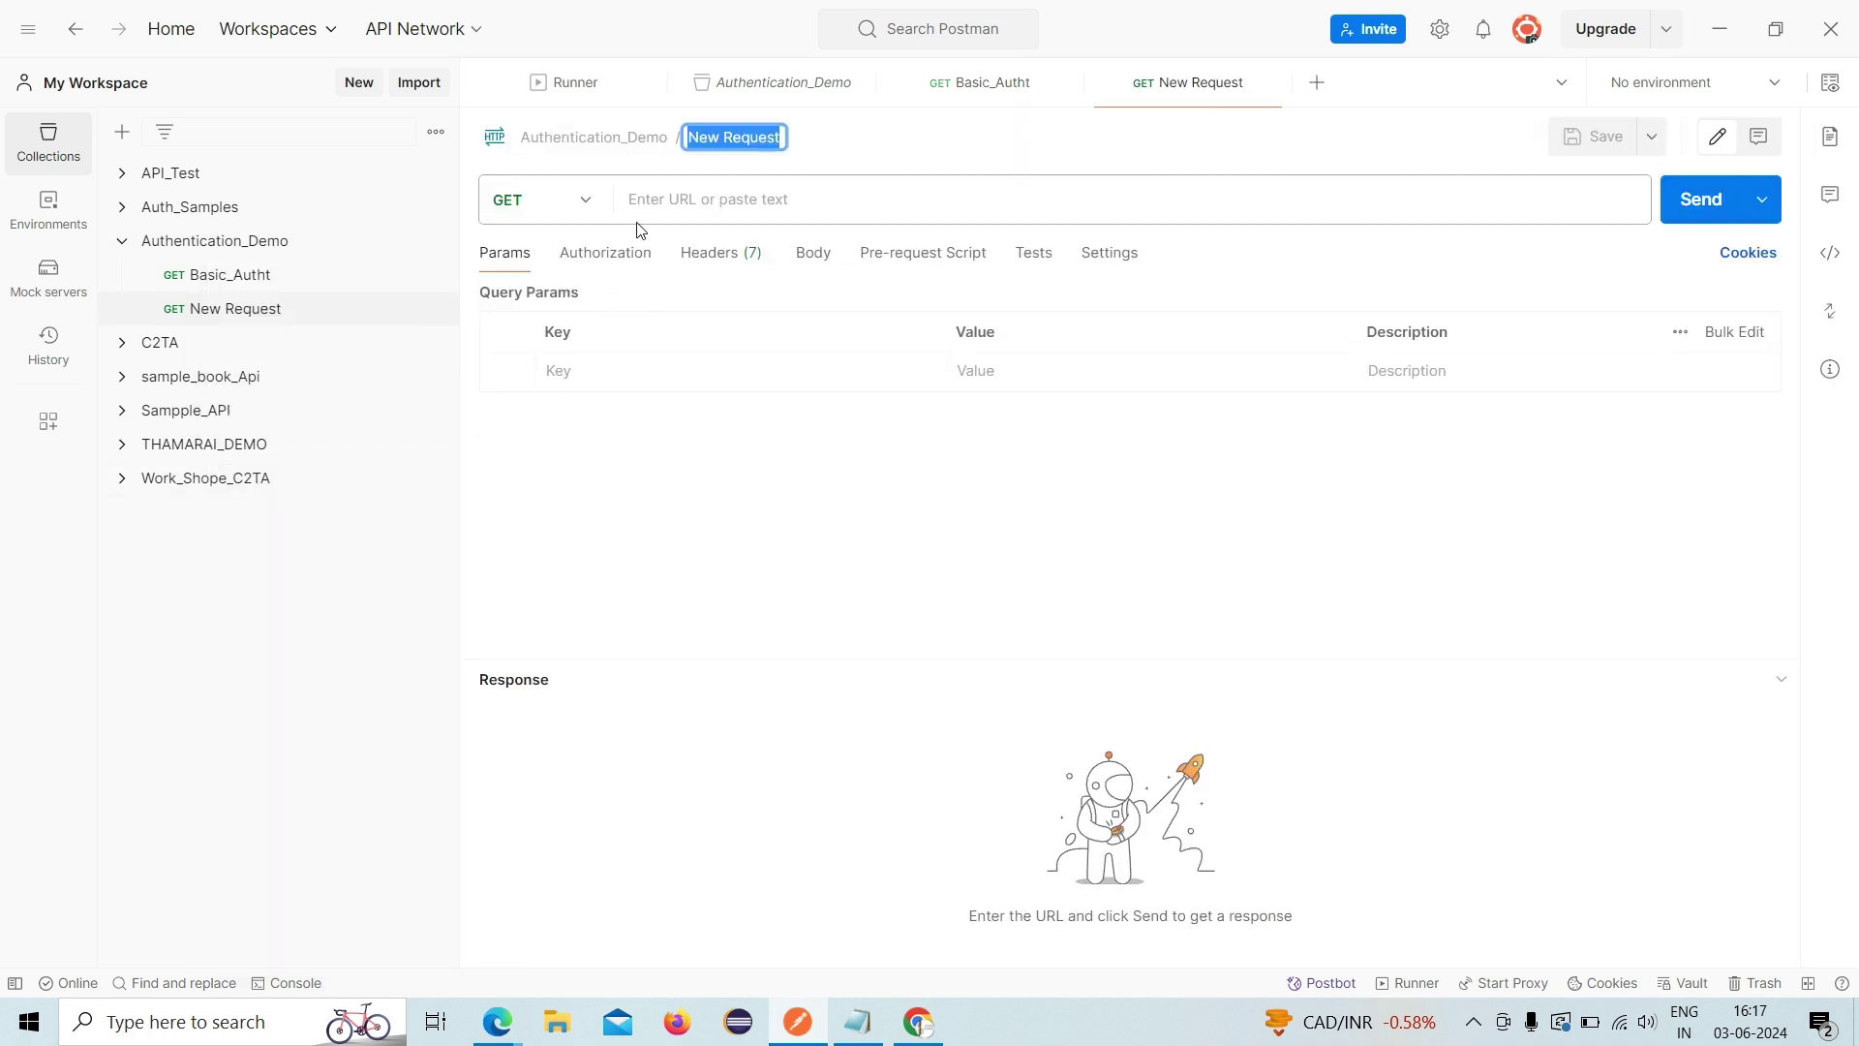
{"action": "type", "text": "Bar"}
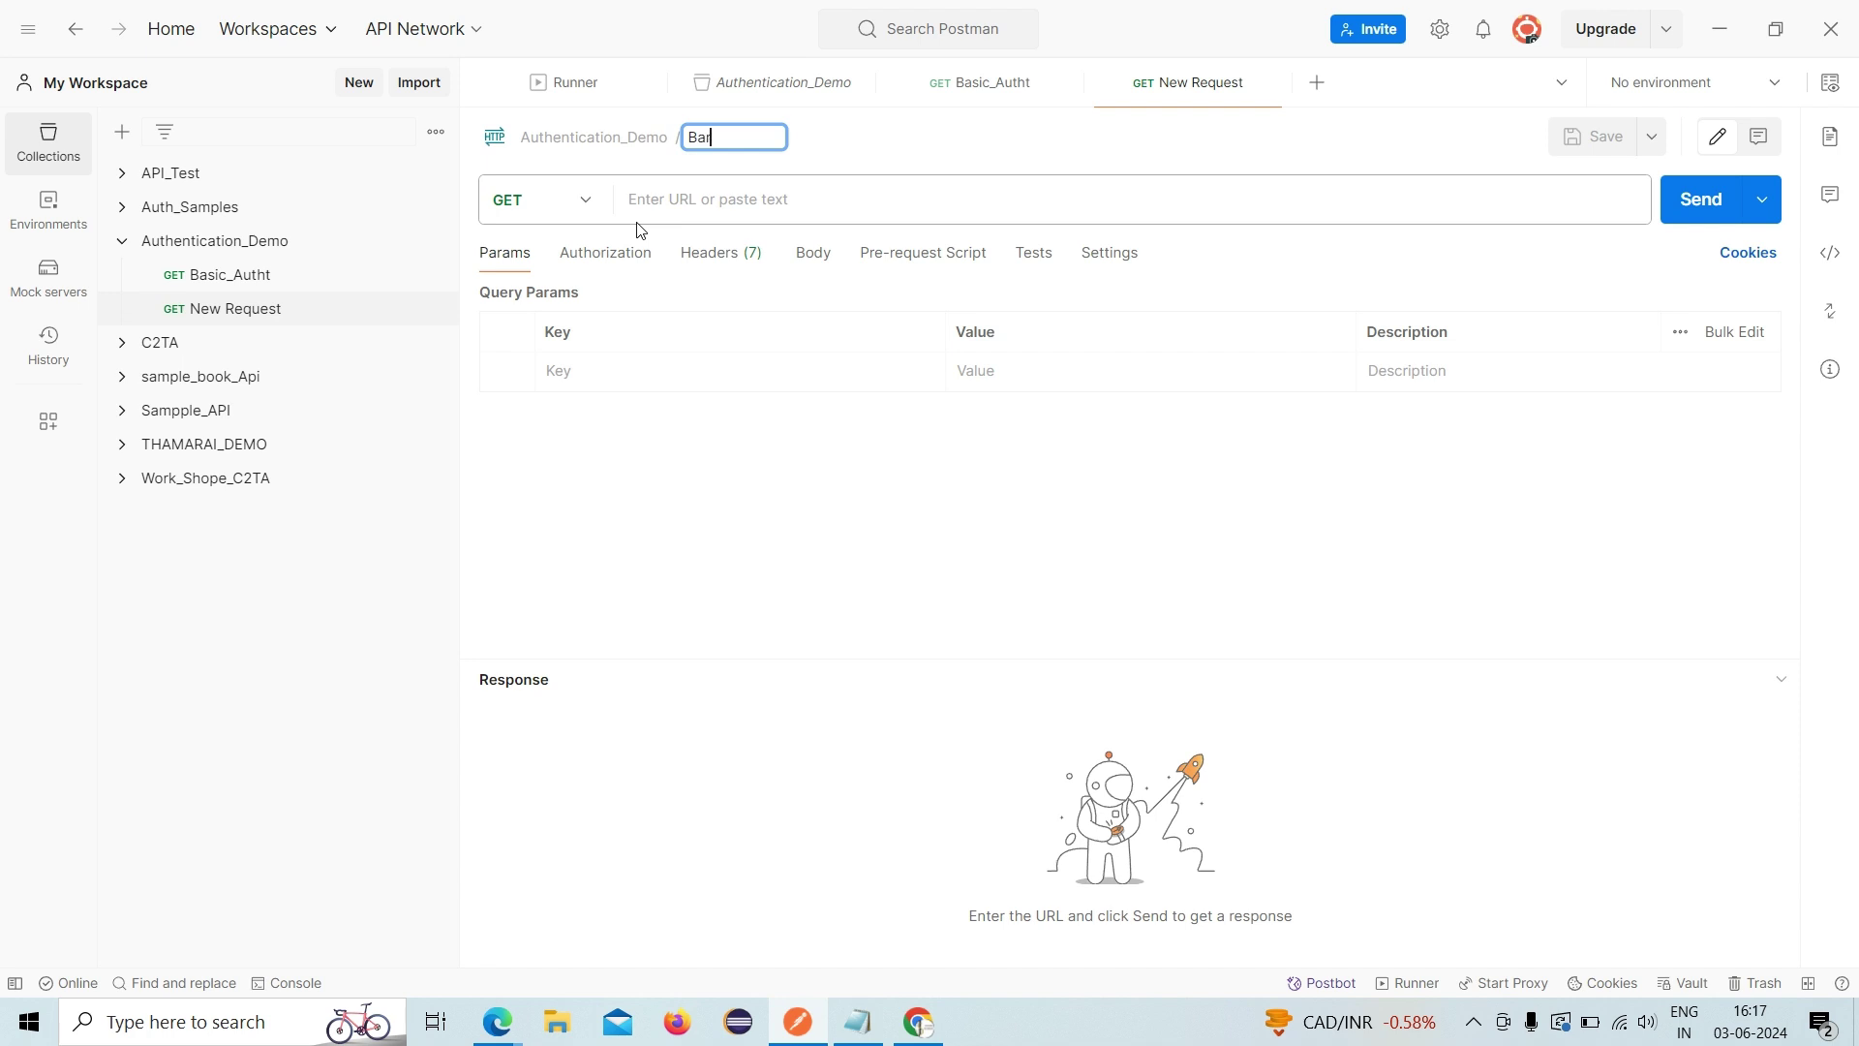
{"action": "type", "text": "ear"}
{"action": "key", "text": "BackSpace"}
{"action": "key", "text": "BackSpace"}
{"action": "key", "text": "BackSpace"}
{"action": "type", "text": "earer_Tocken"}
{"action": "key", "text": "BackSpace"}
{"action": "key", "text": "BackSpace"}
{"action": "key", "text": "BackSpace"}
{"action": "key", "text": "BackSpace"}
{"action": "type", "text": "ken"}
{"action": "key", "text": "Return"}
- Select the GitHub repos endpoint URL in the Notepad notes, then return to Postman
{"action": "left_click", "coordinate": [858, 1038]}
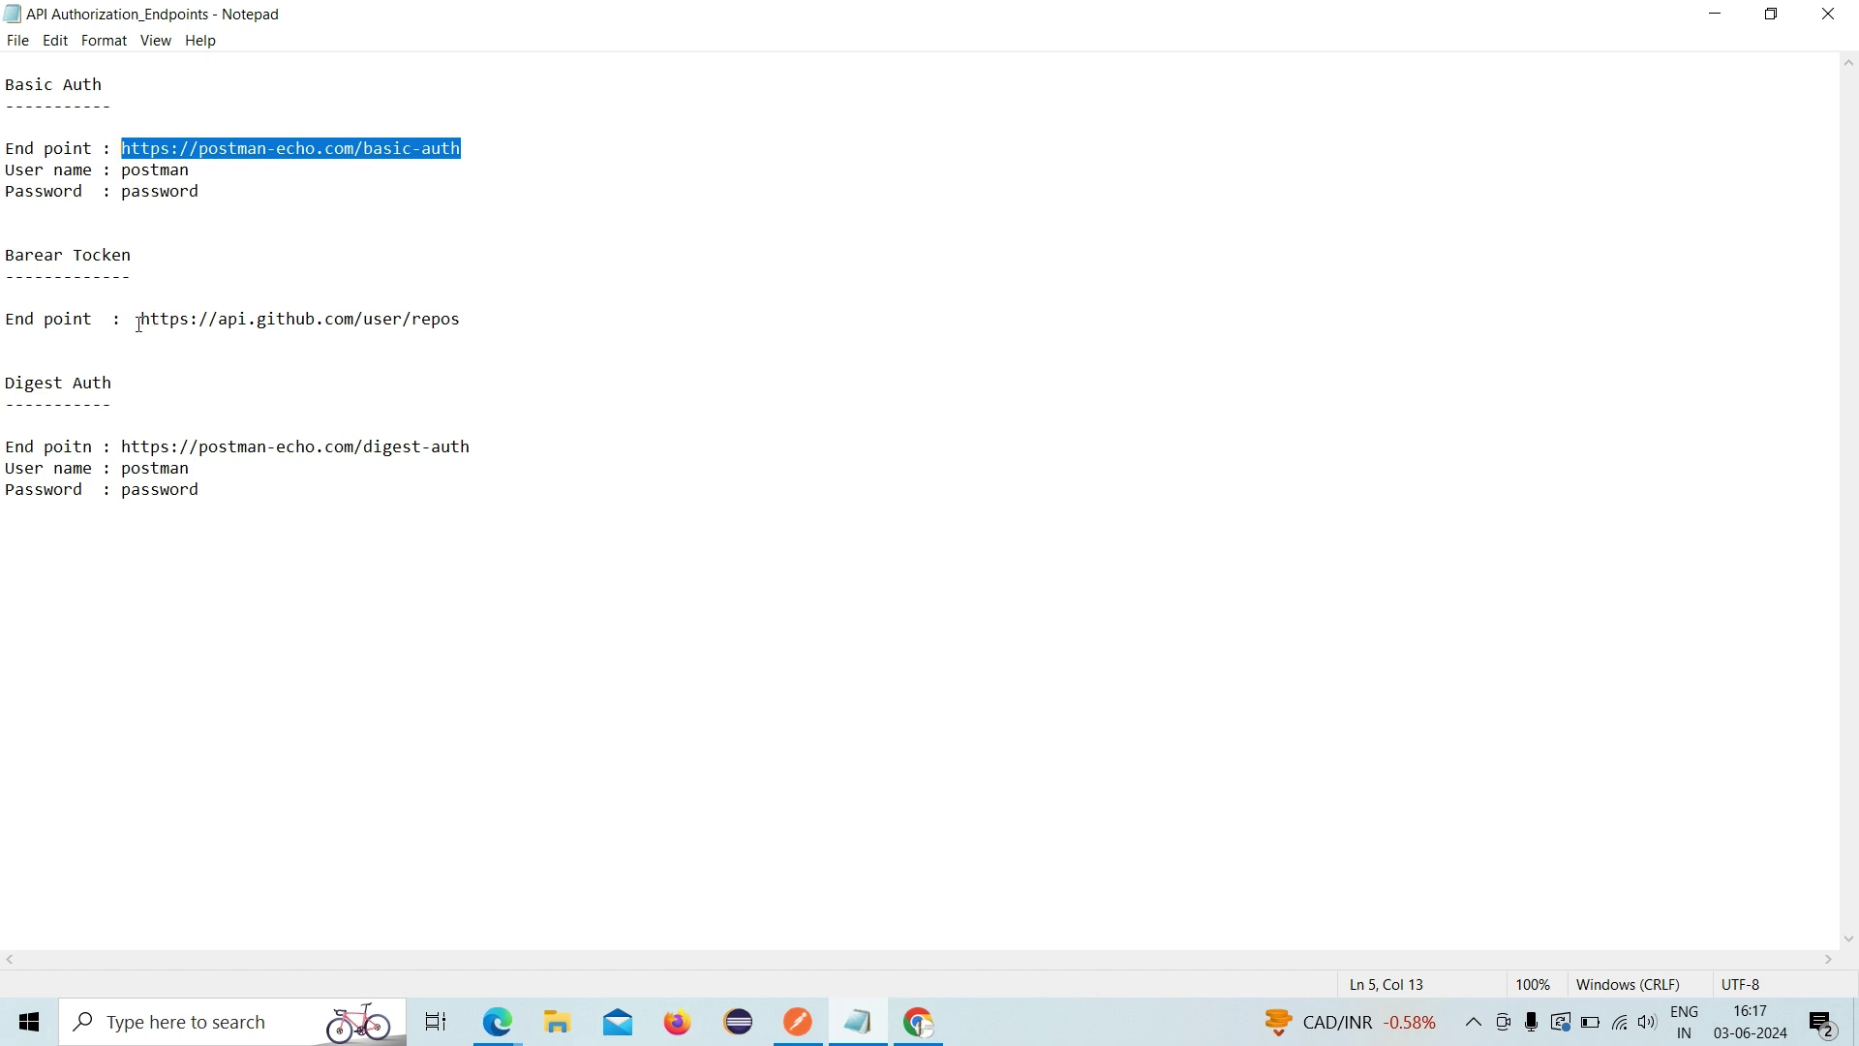
{"action": "left_click_drag", "start_coordinate": [142, 318], "coordinate": [461, 317]}
{"action": "key", "text": "ctrl+c"}
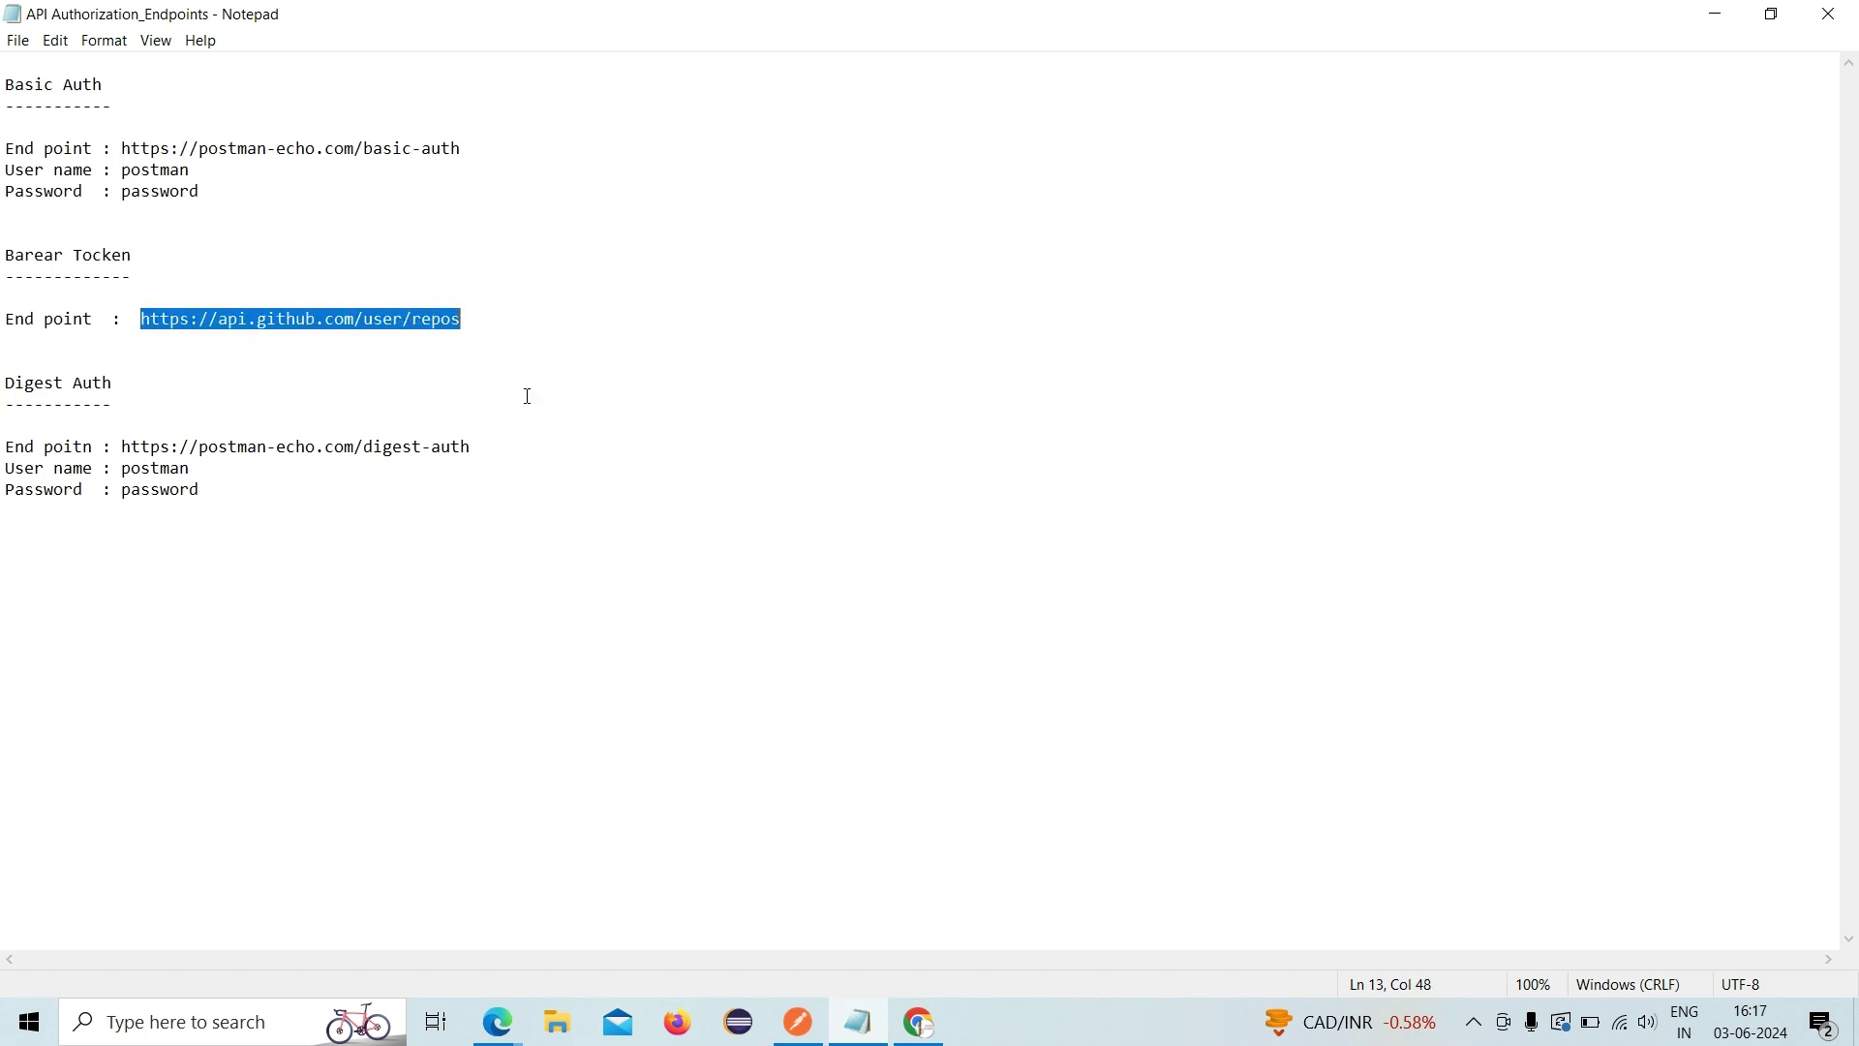
{"action": "left_click", "coordinate": [798, 1022]}
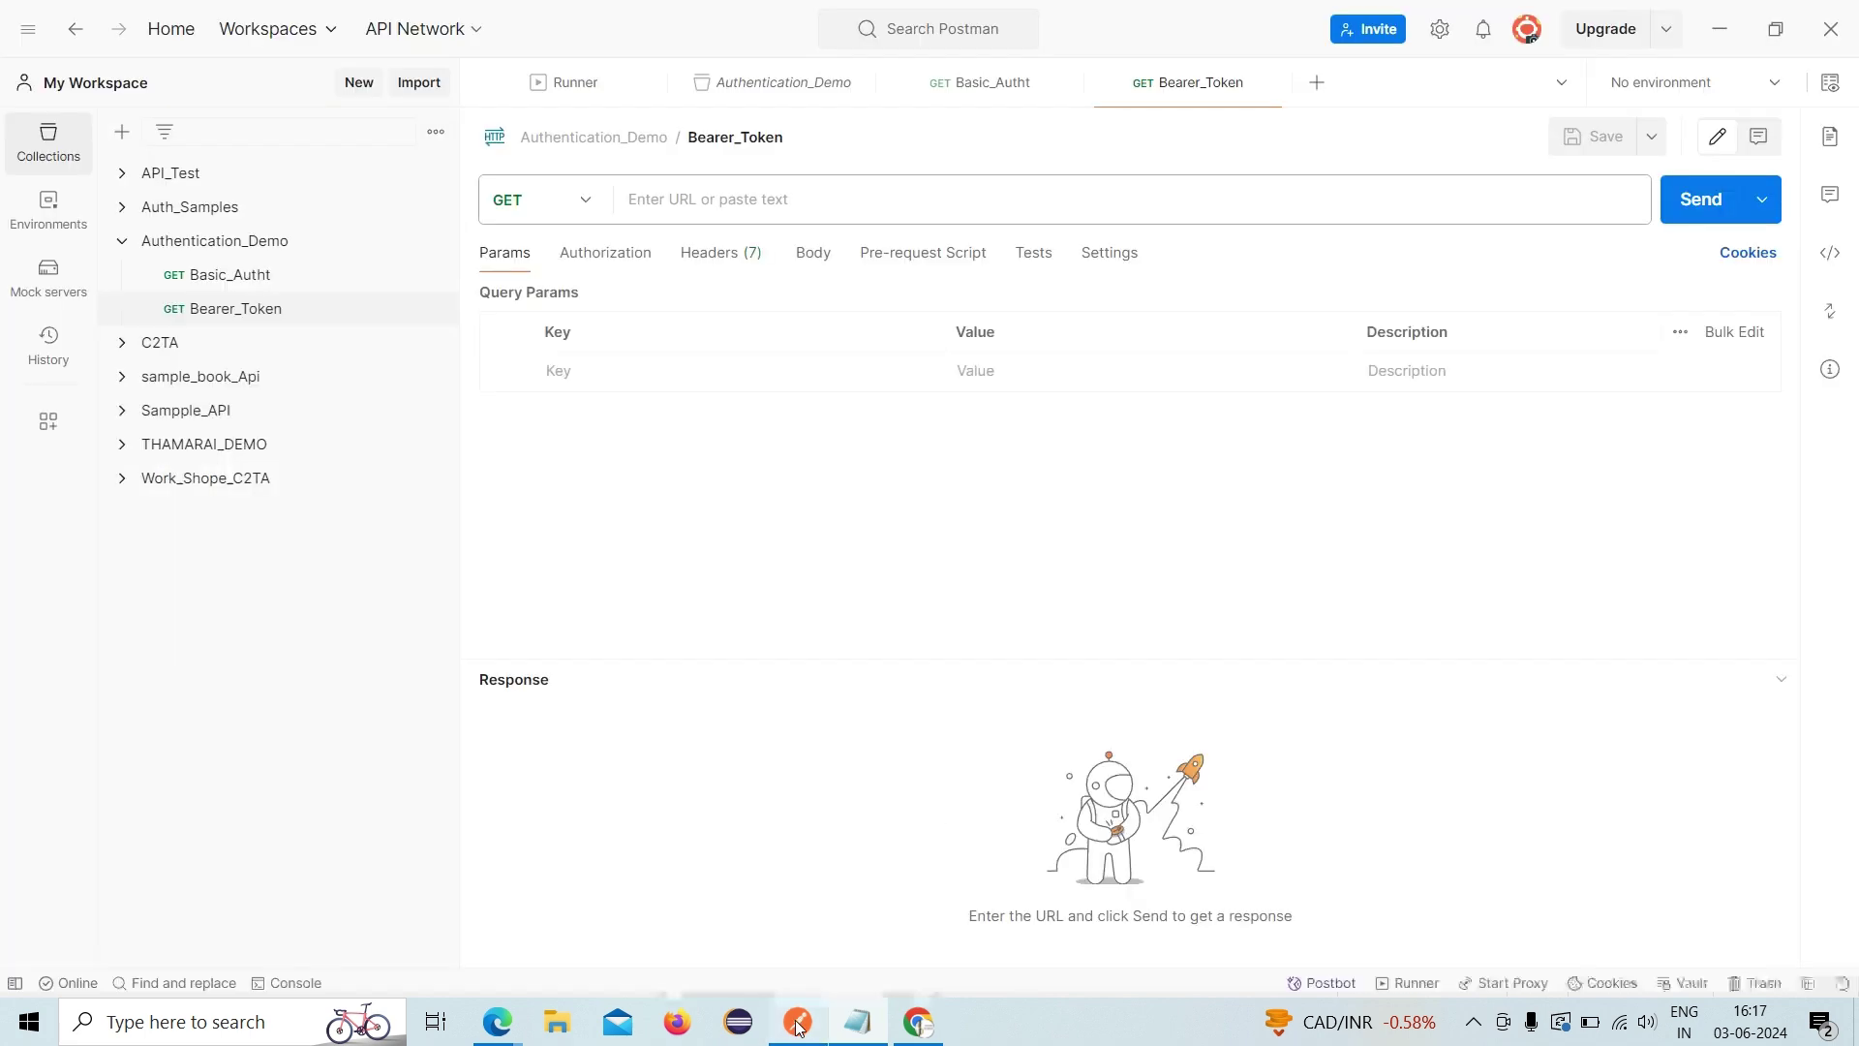
{"action": "left_click", "coordinate": [787, 208]}
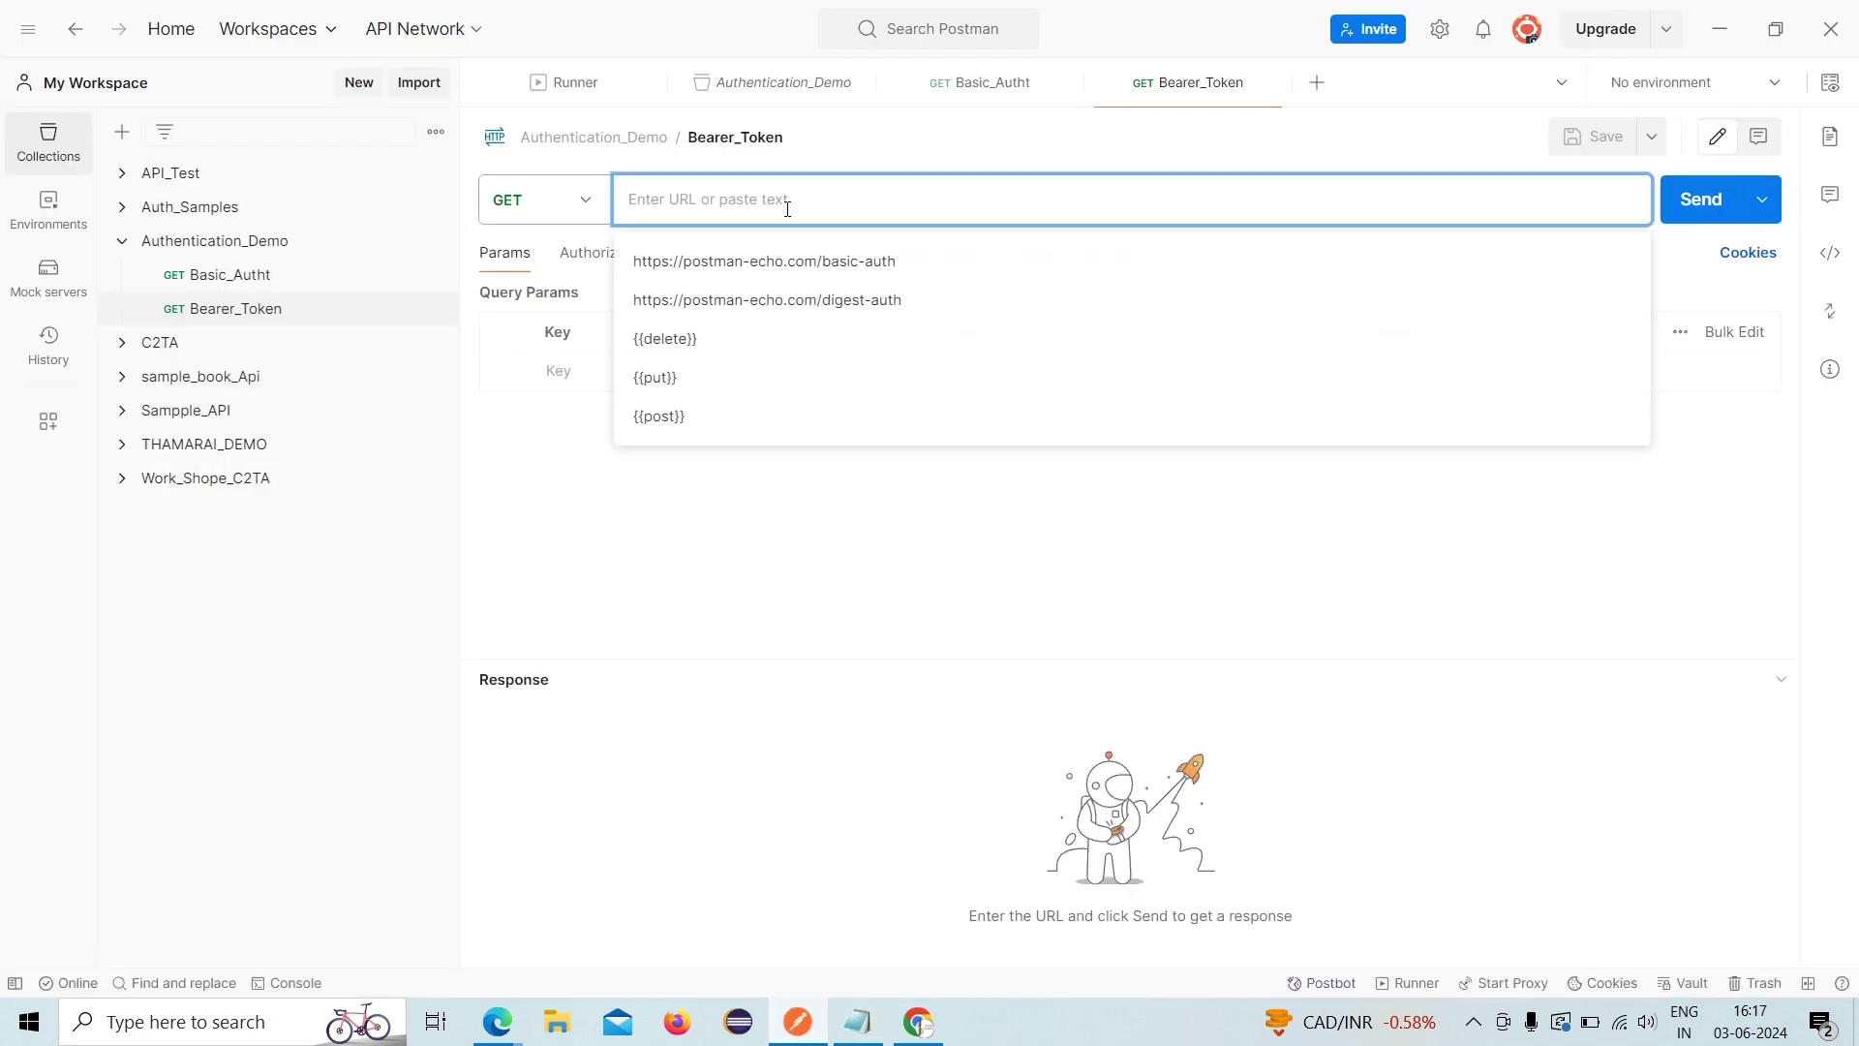
{"action": "key", "text": "ctrl+v"}
{"action": "left_click", "coordinate": [875, 758]}
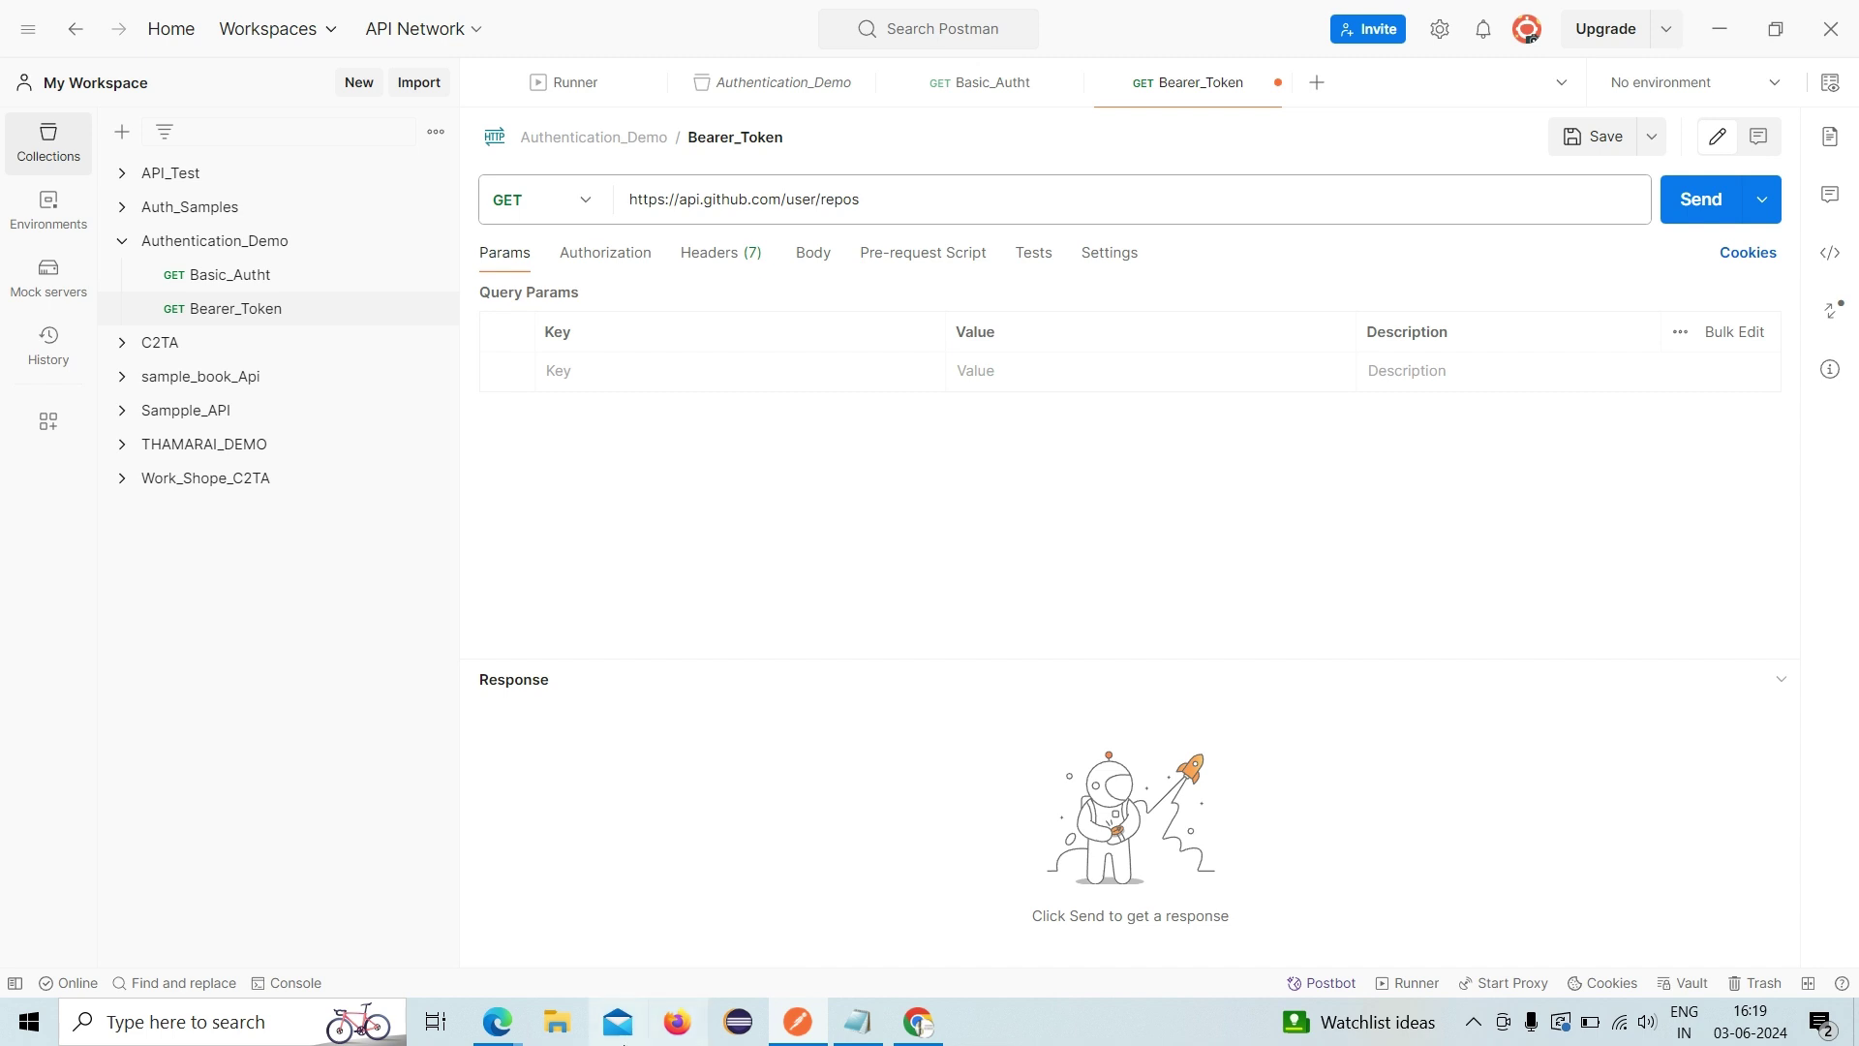
- Launch Google Chrome from Windows search and pick a profile
{"action": "left_click", "coordinate": [286, 1019]}
{"action": "type", "text": "chr"}
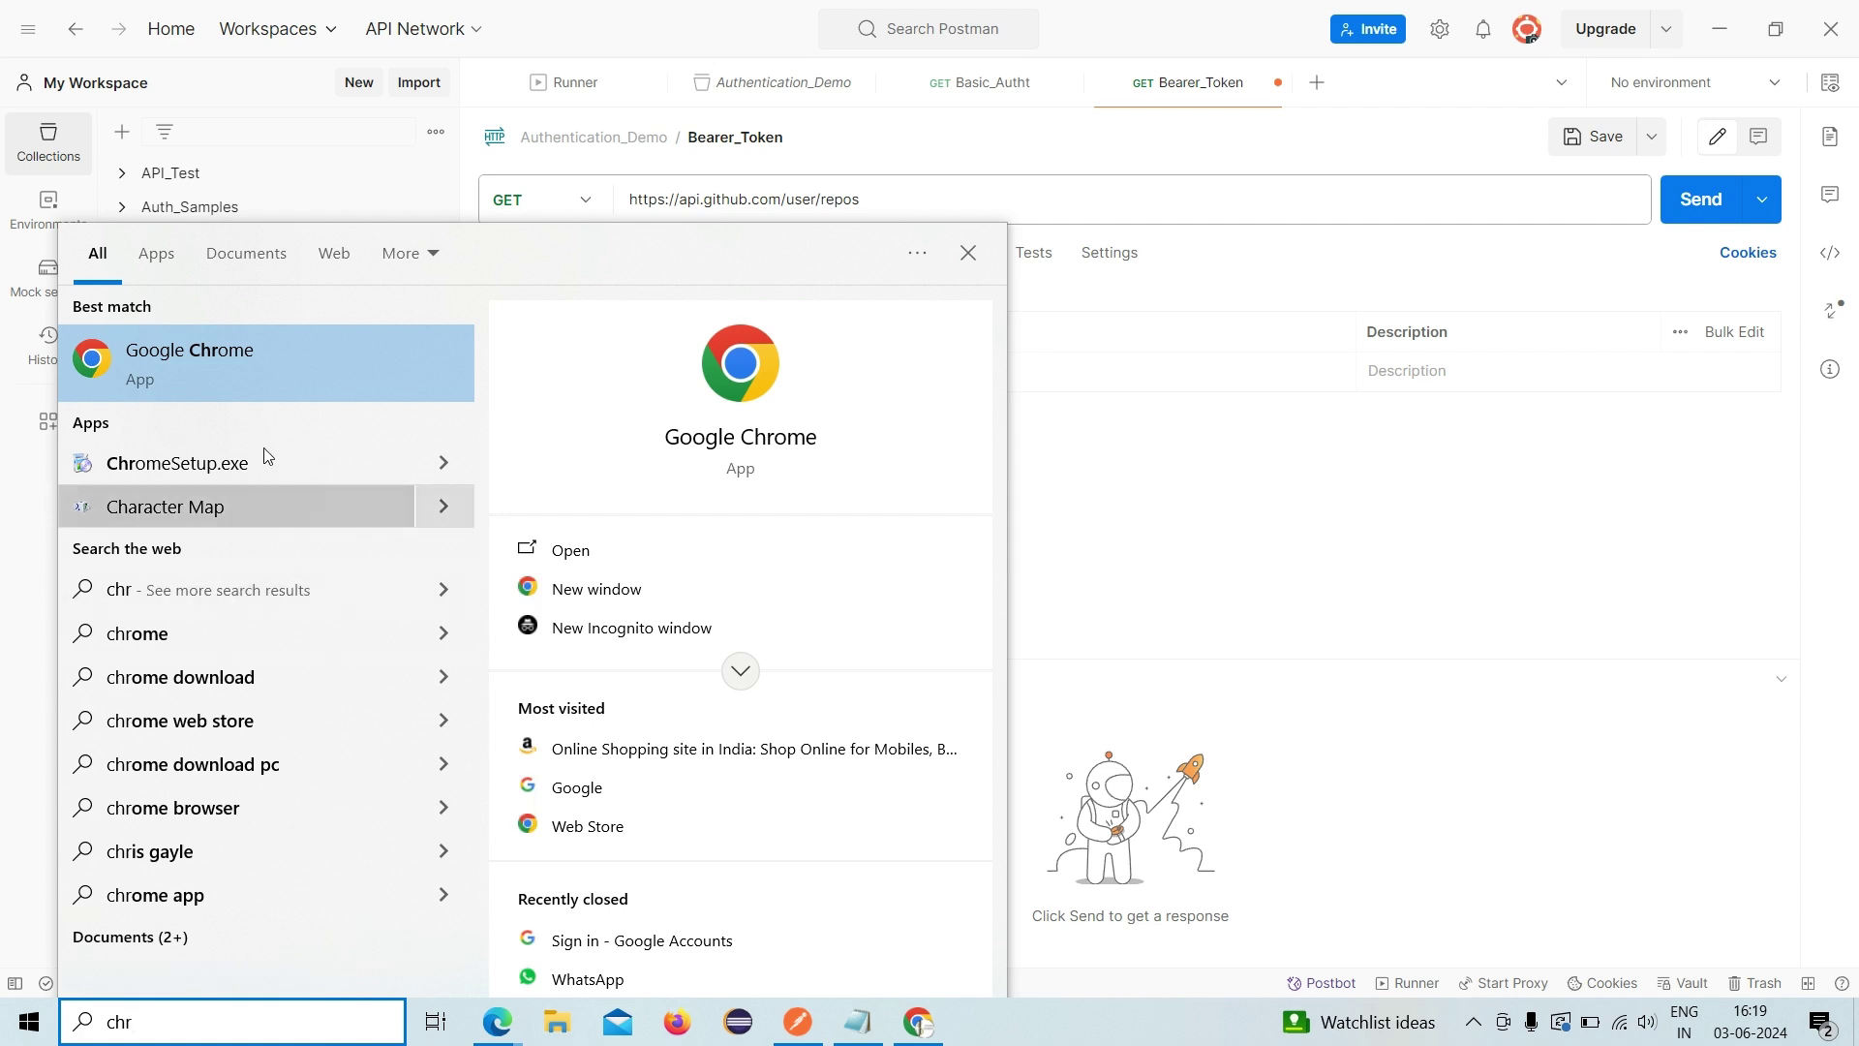
{"action": "left_click", "coordinate": [282, 376]}
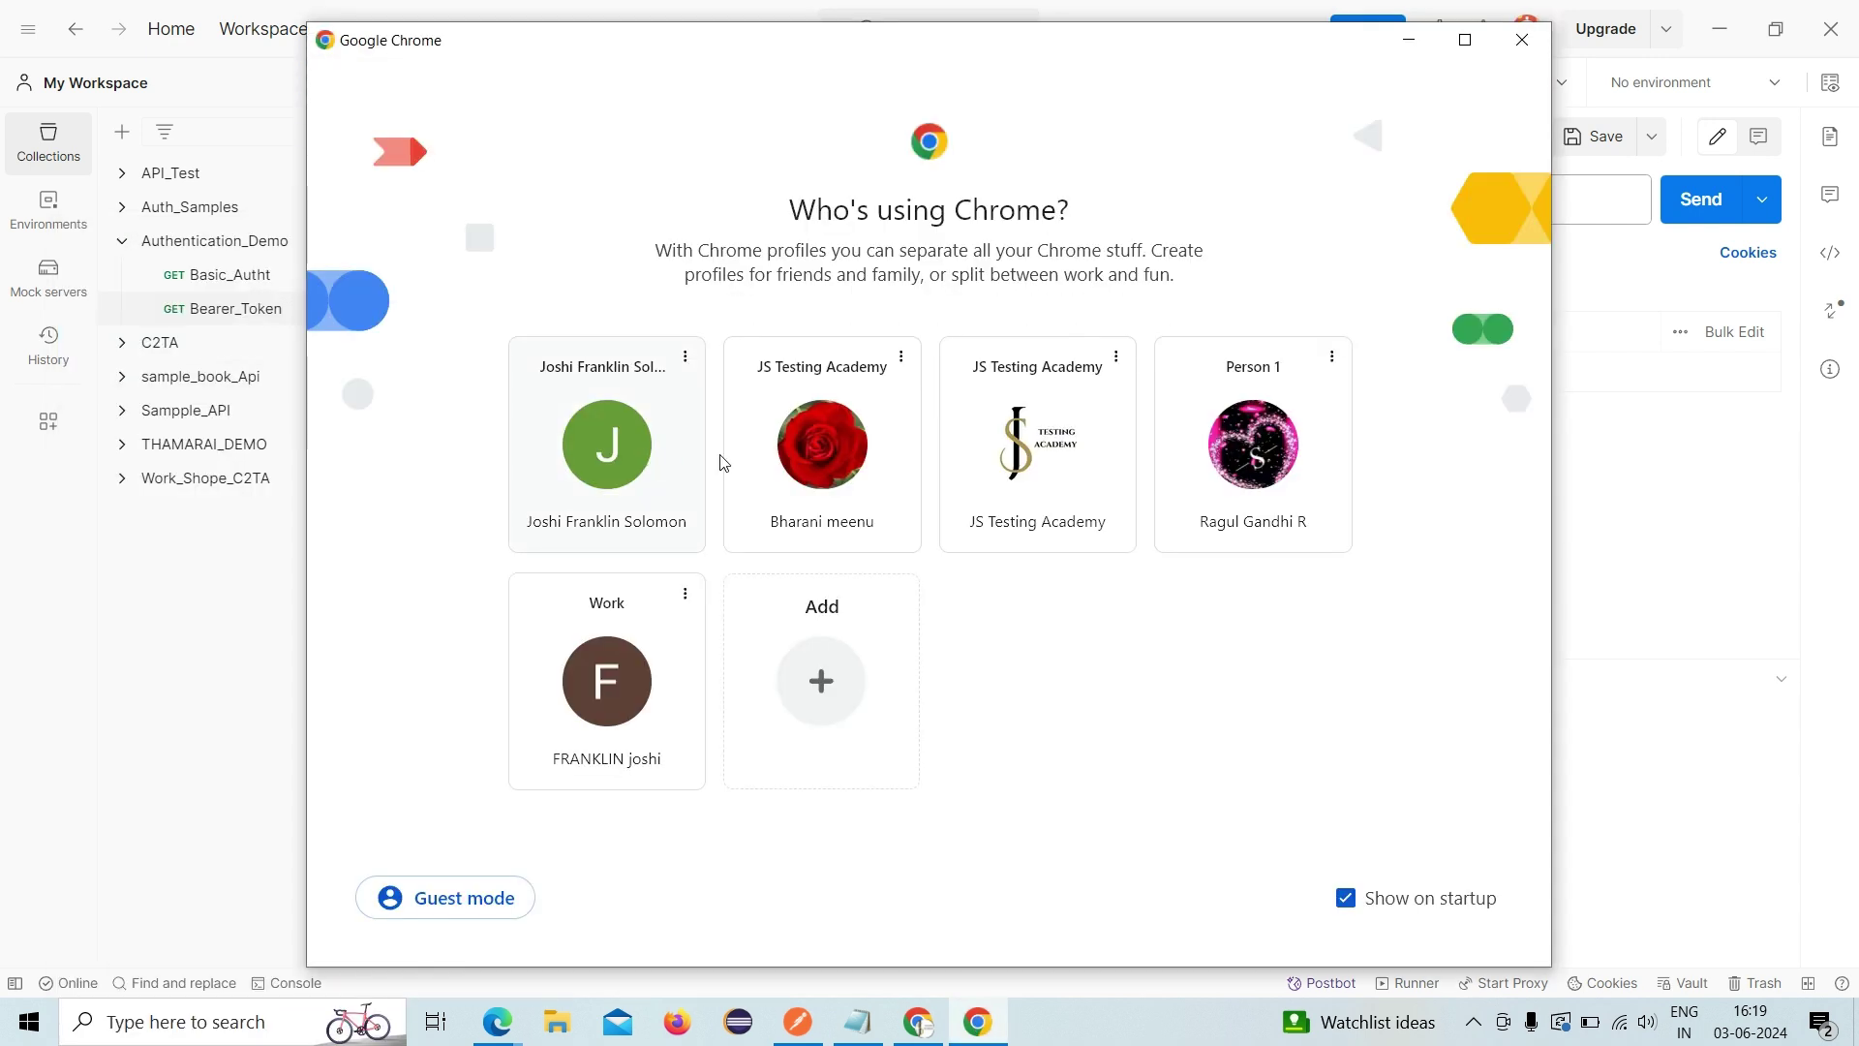
{"action": "left_click", "coordinate": [951, 444]}
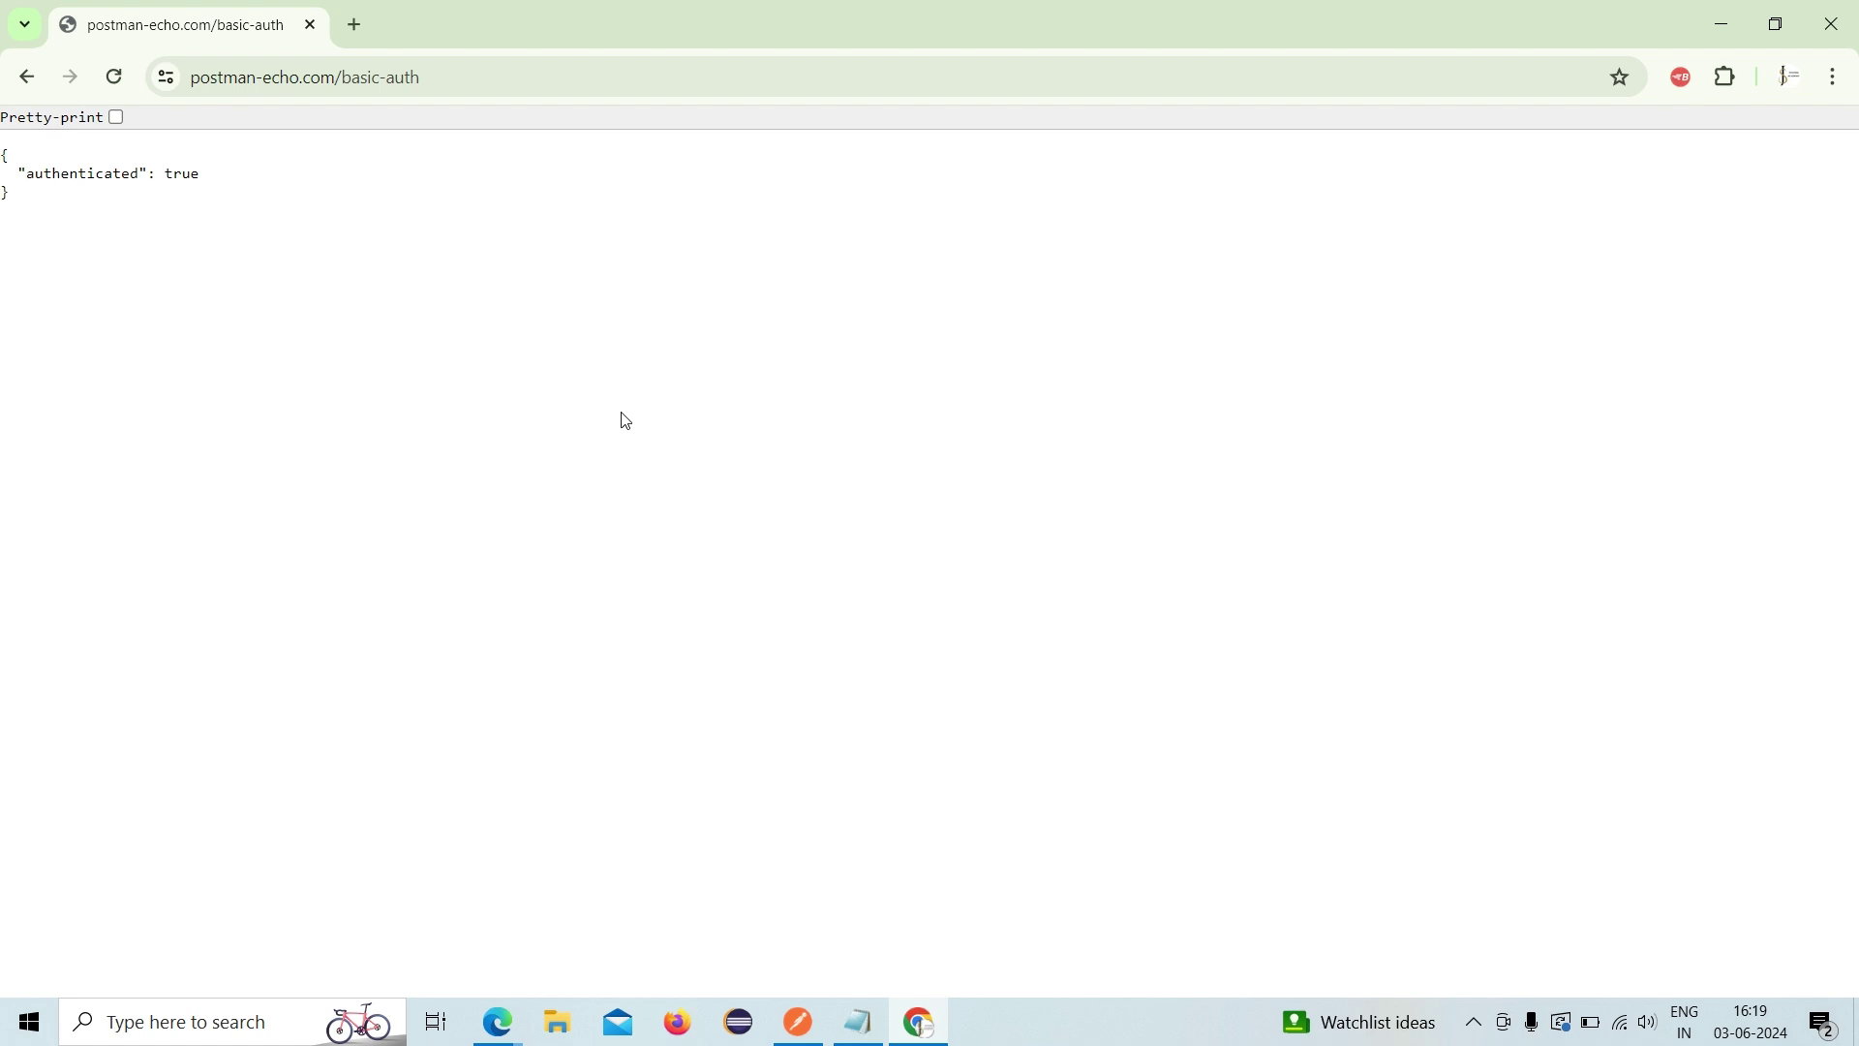
- Search Google for github from the New Tab page
{"action": "left_click", "coordinate": [15, 83]}
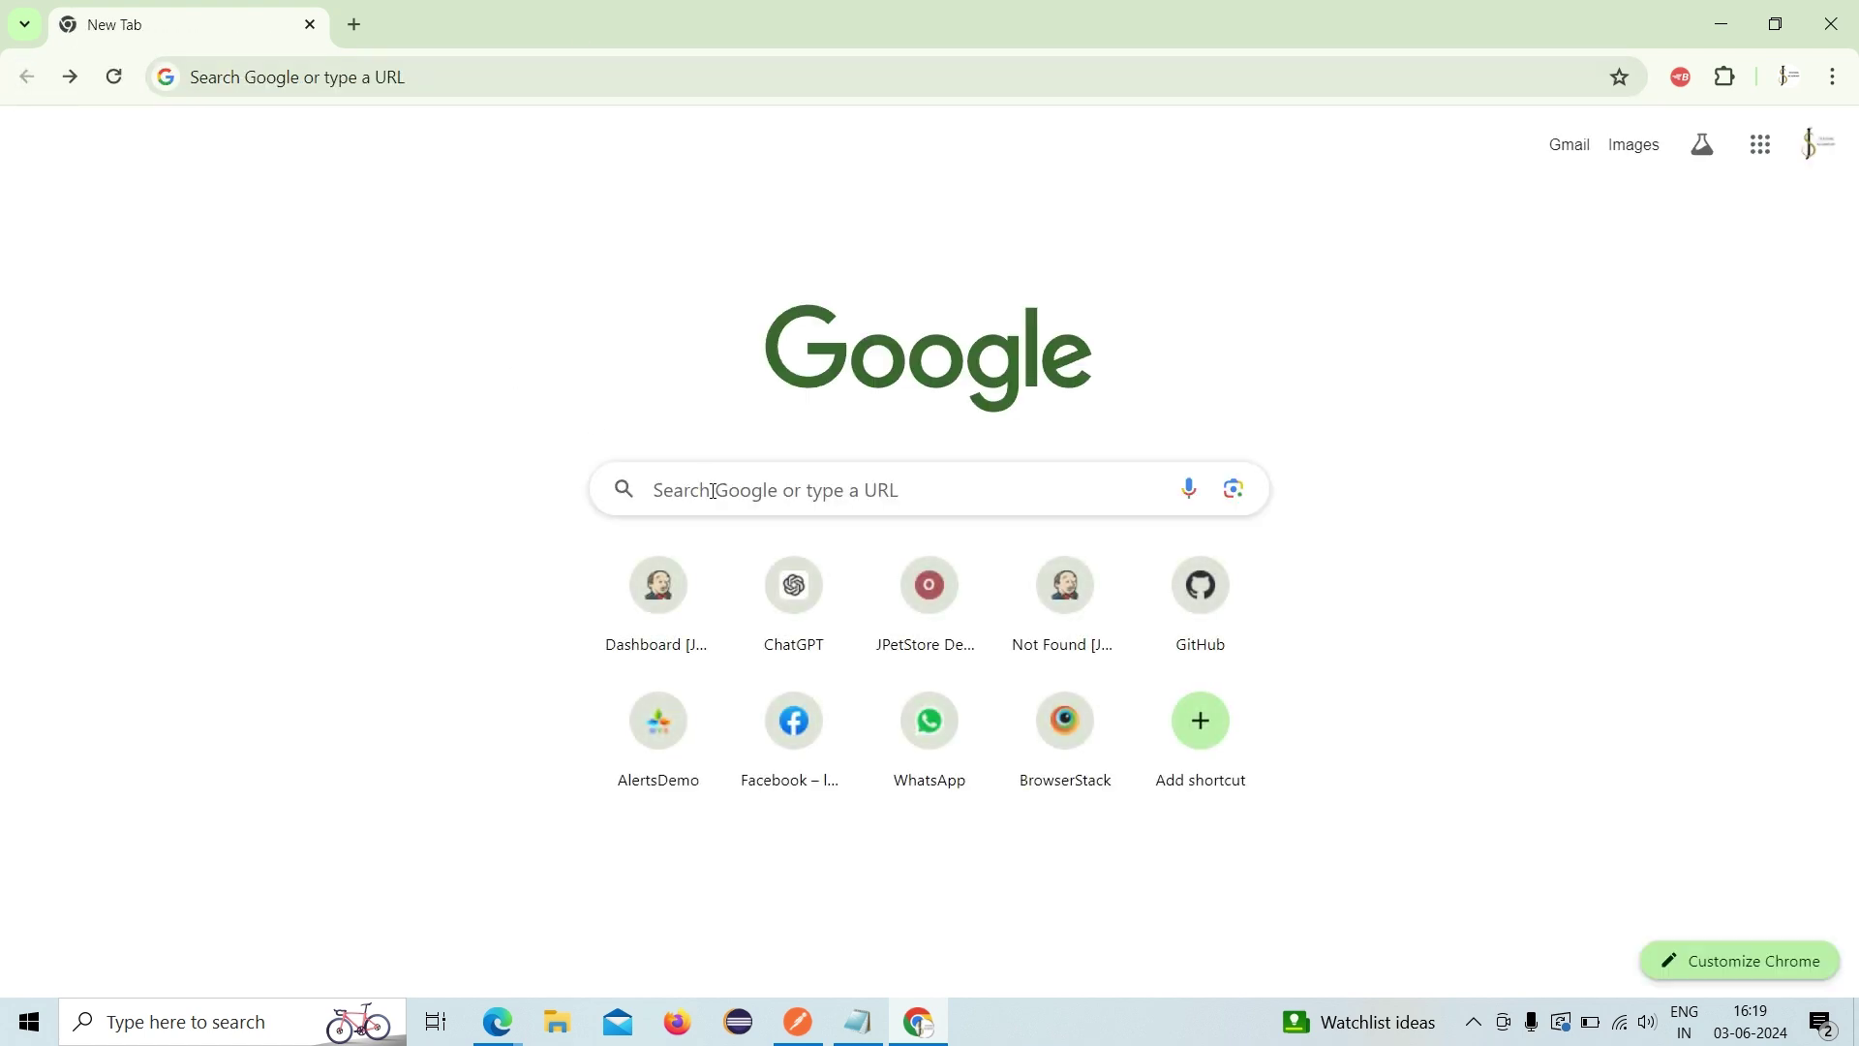
{"action": "left_click", "coordinate": [716, 494]}
{"action": "type", "text": "git"}
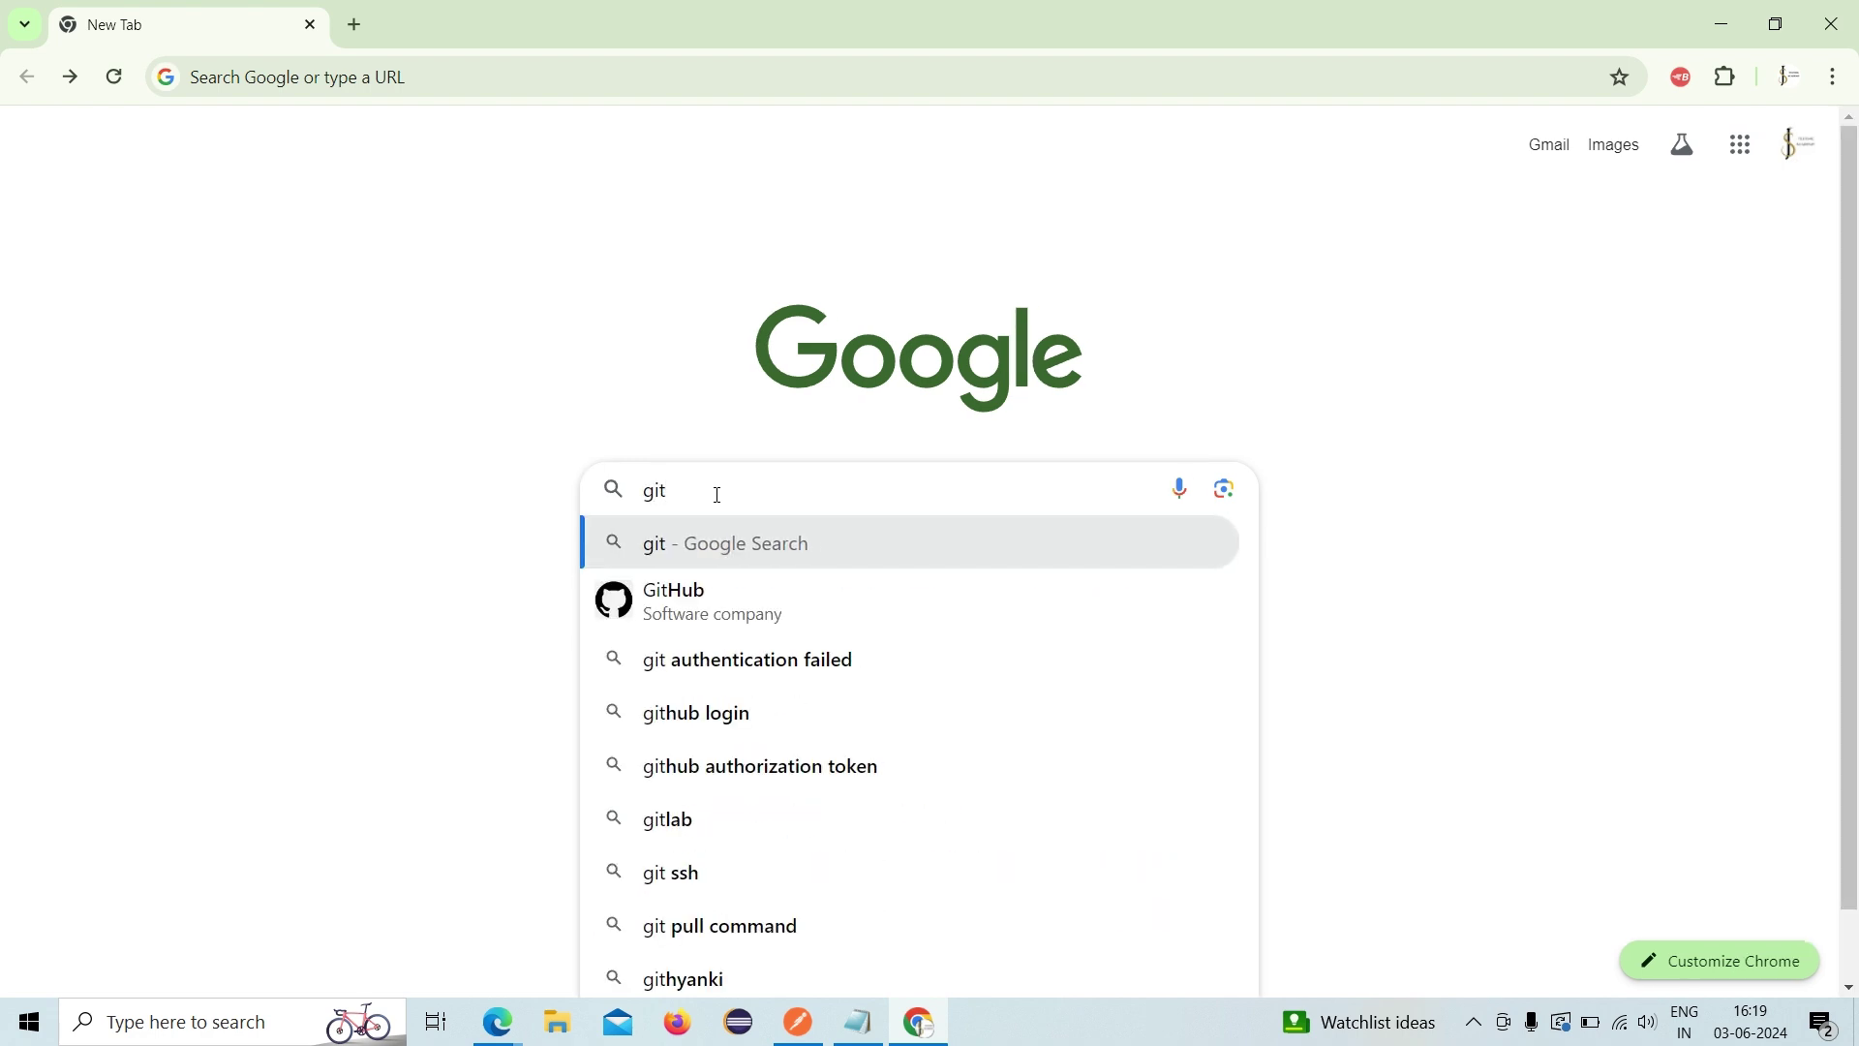
{"action": "type", "text": "hu"}
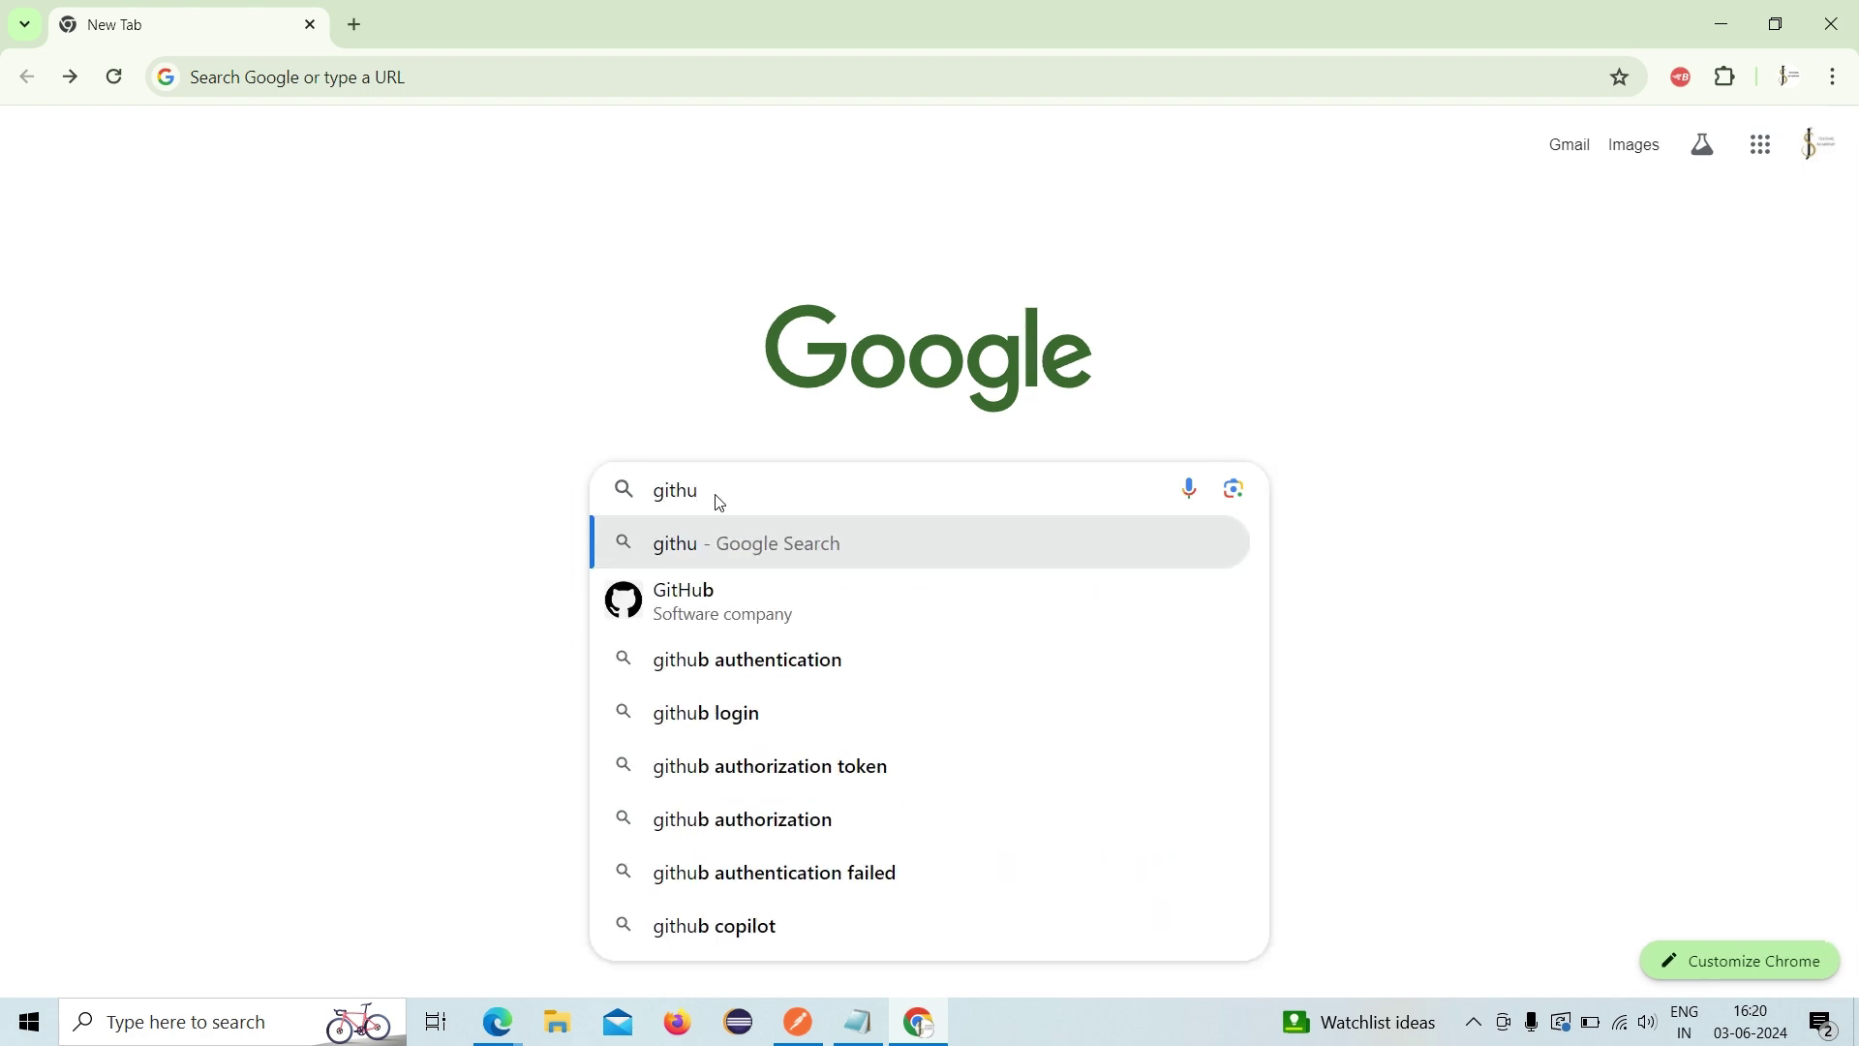
{"action": "left_click", "coordinate": [705, 579]}
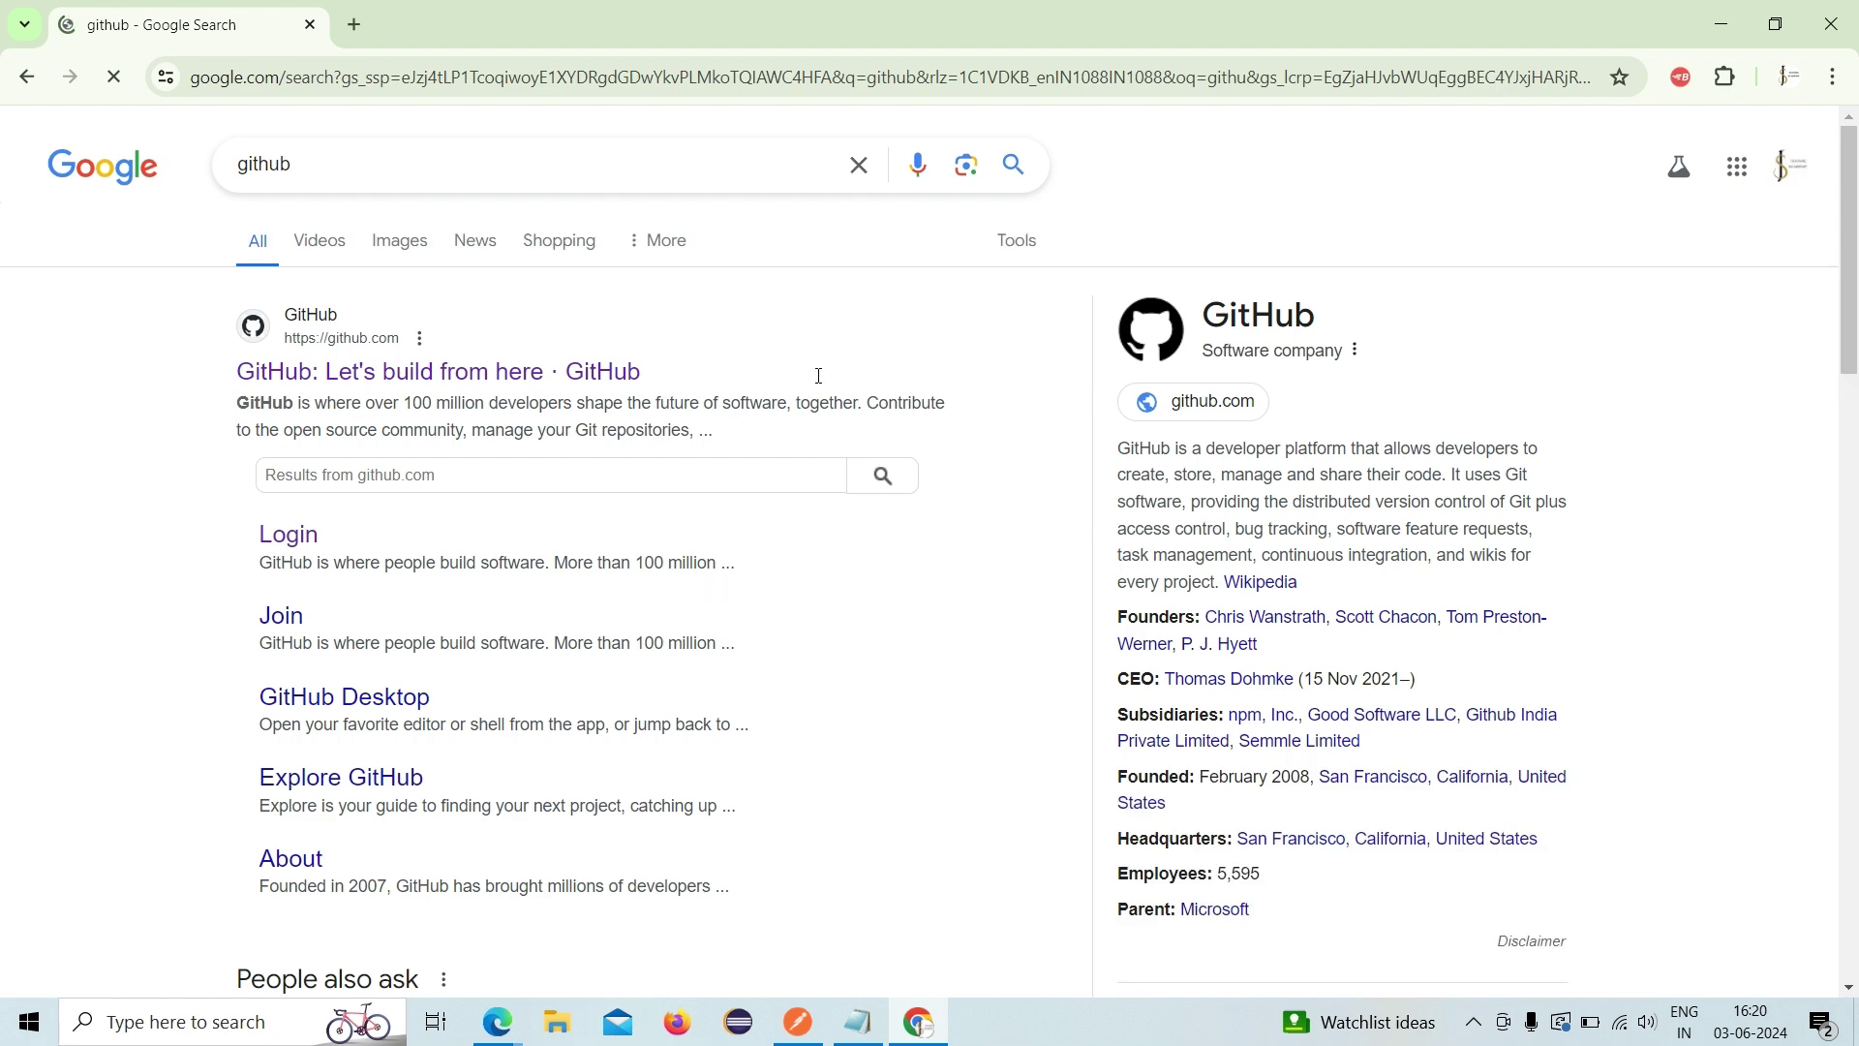
- Open GitHub from the search results and sign out of all accounts
{"action": "left_click", "coordinate": [281, 546]}
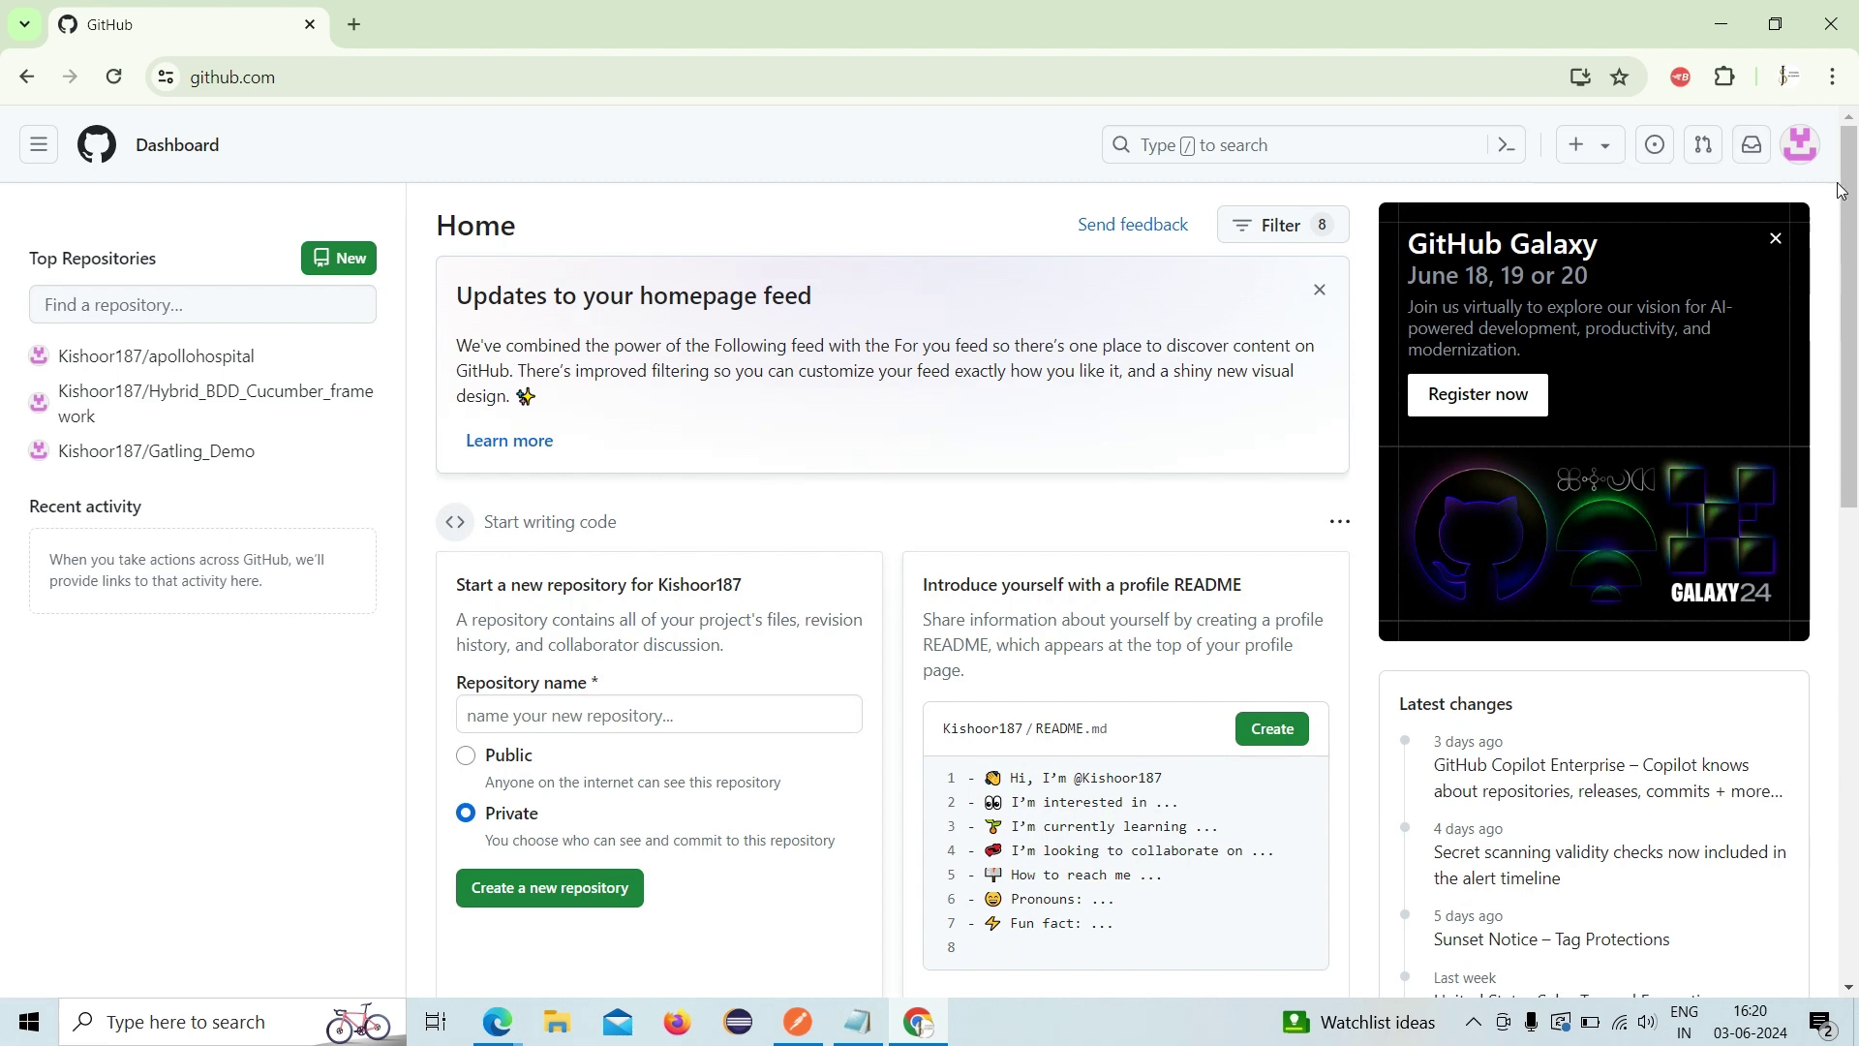
{"action": "left_click", "coordinate": [1802, 147]}
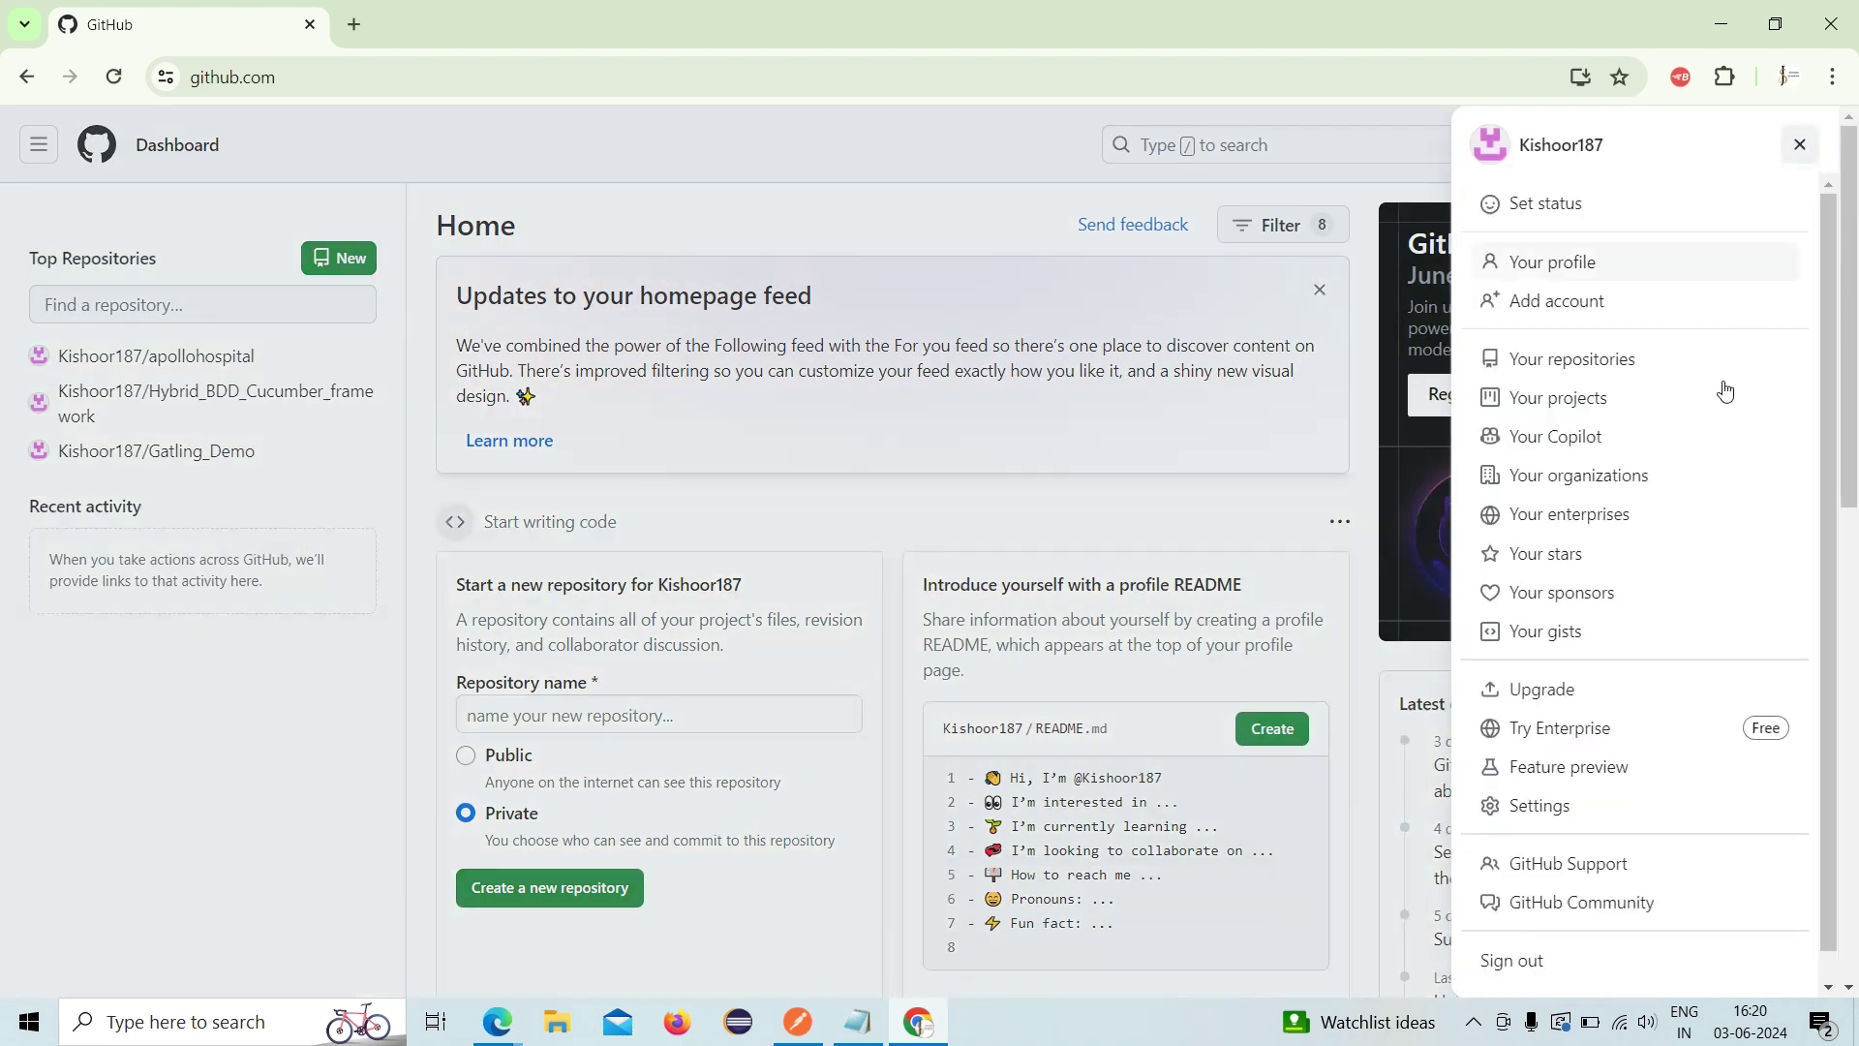
{"action": "scroll", "coordinate": [1572, 340], "scroll_direction": "down", "scroll_amount": 1}
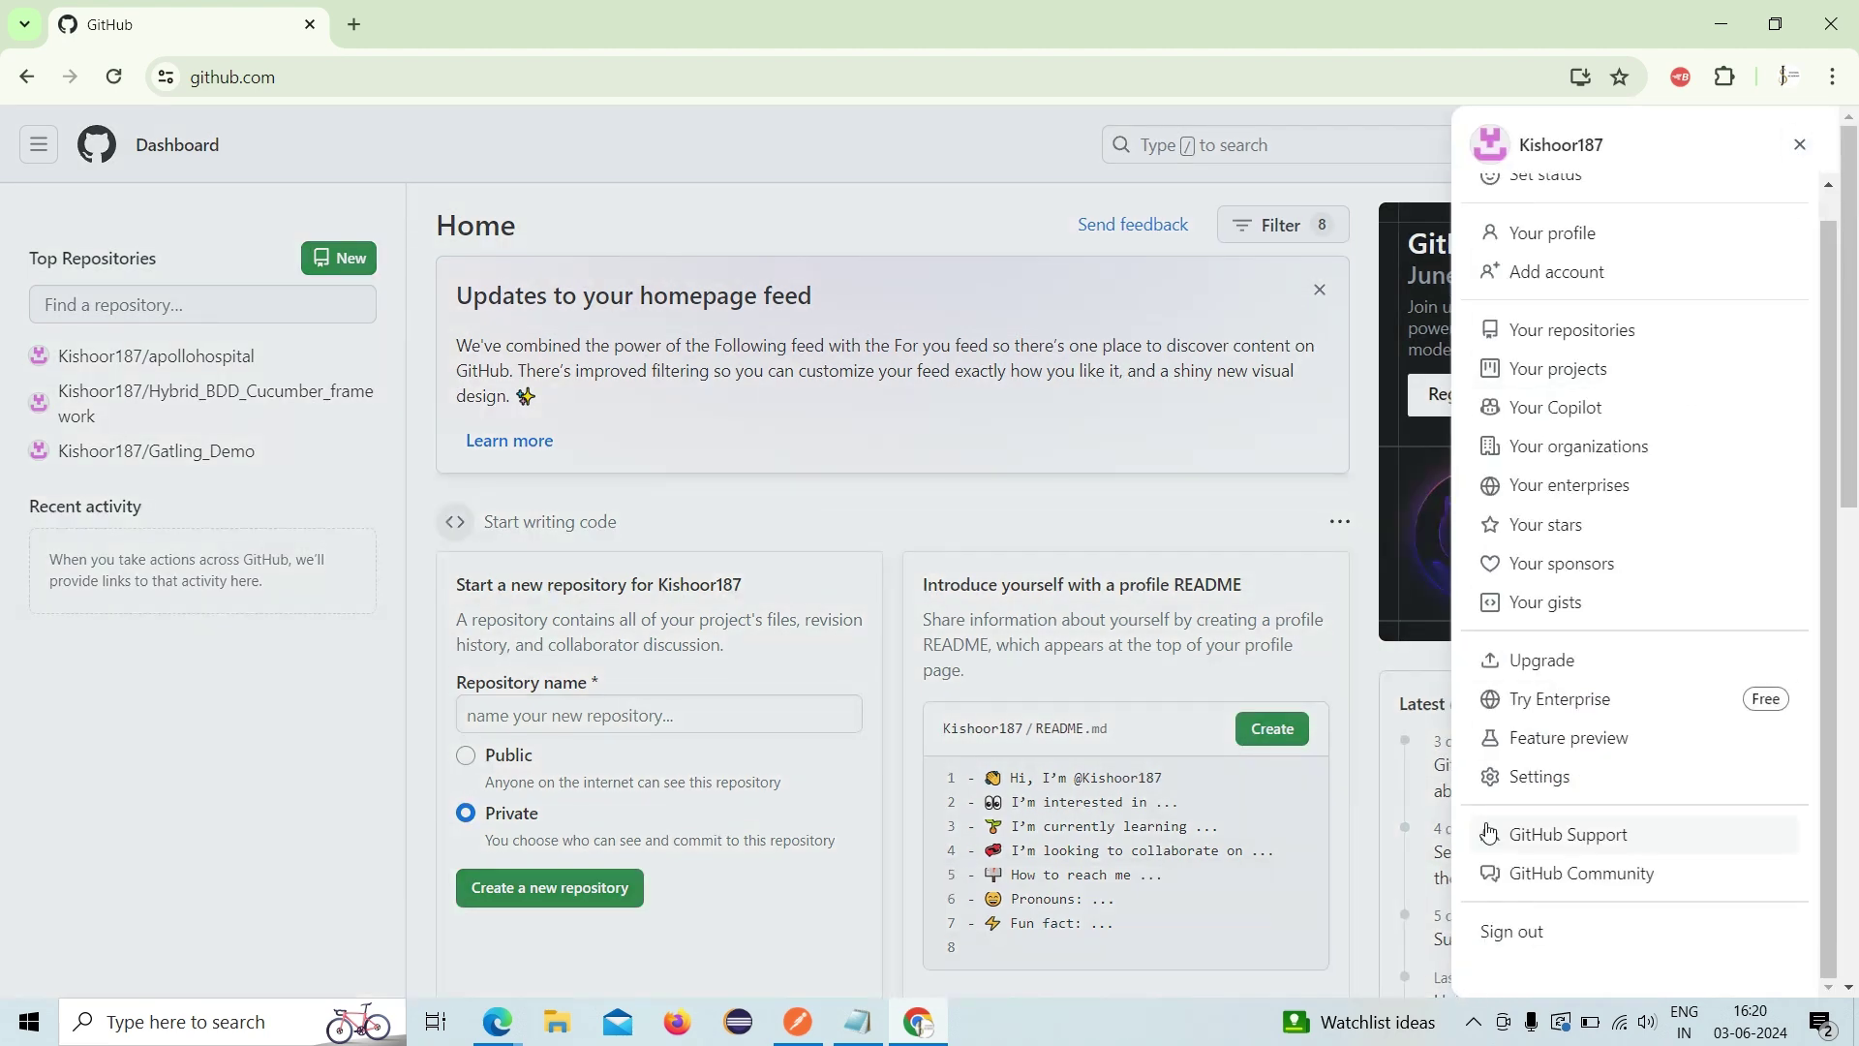
{"action": "left_click", "coordinate": [1496, 935]}
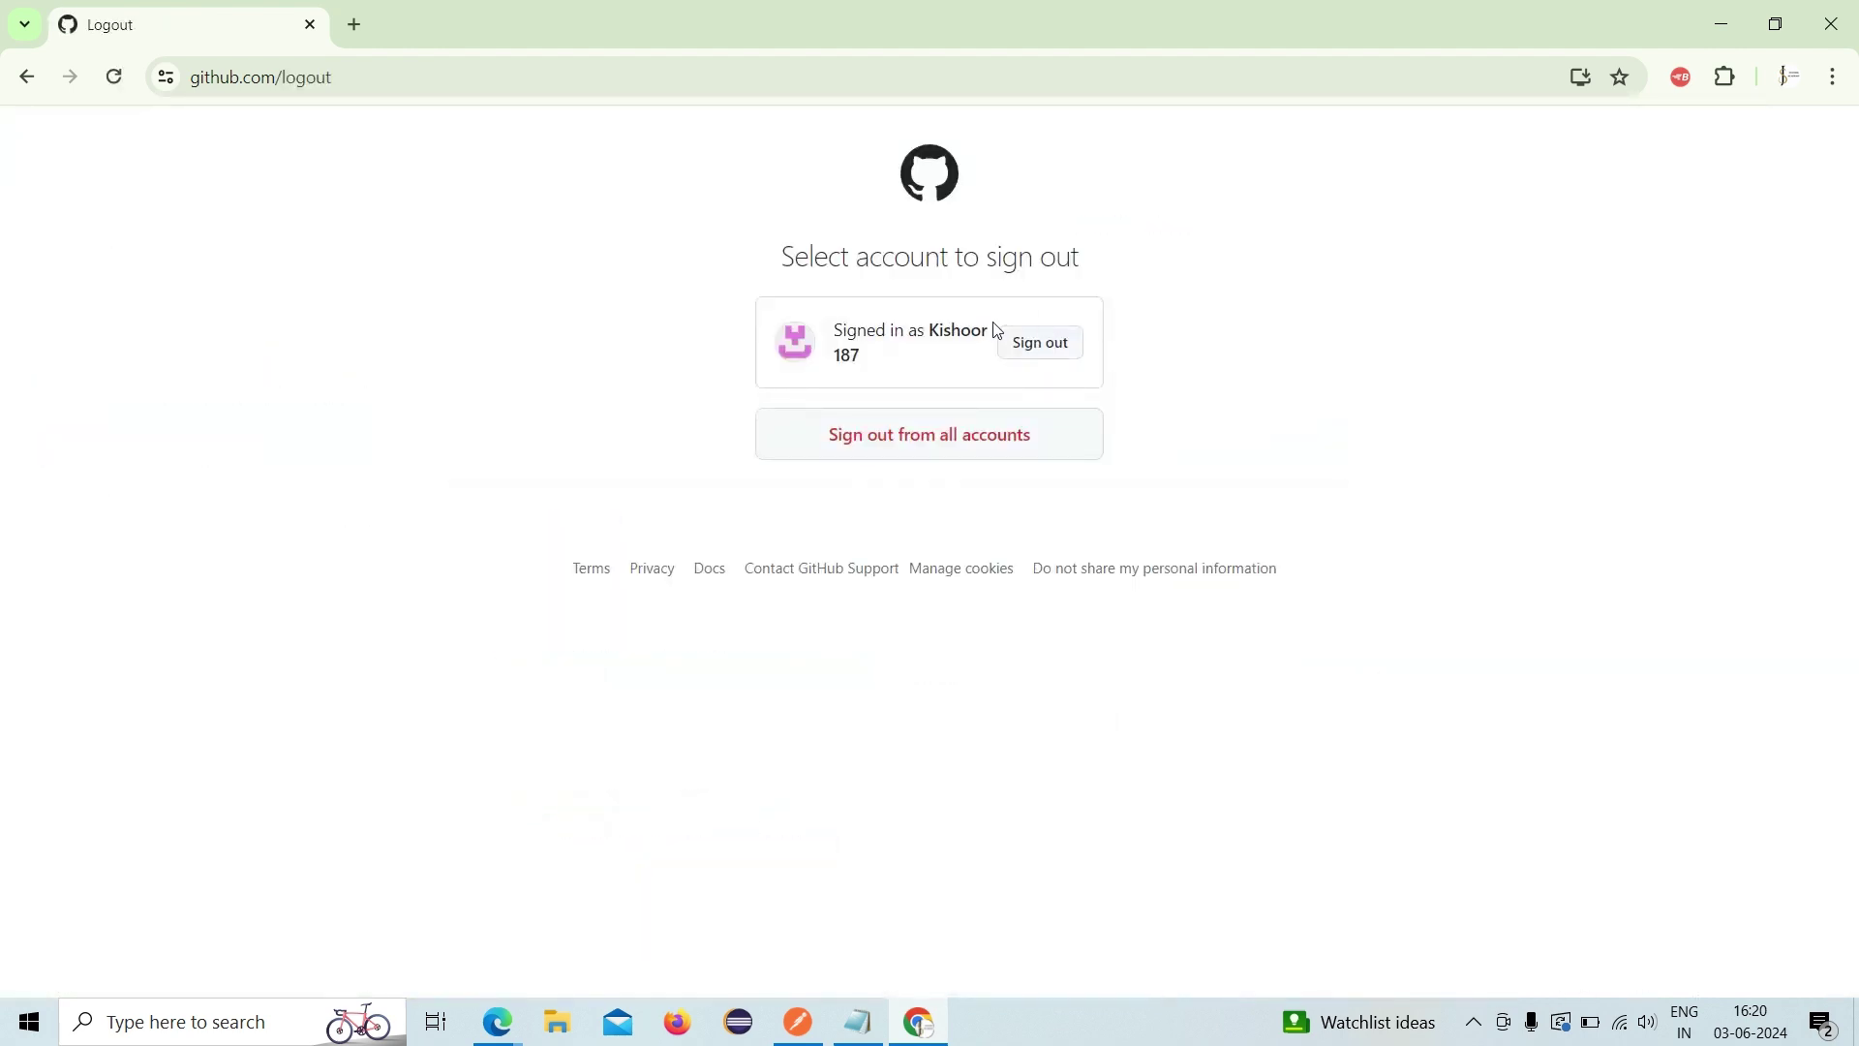
{"action": "left_click", "coordinate": [992, 438]}
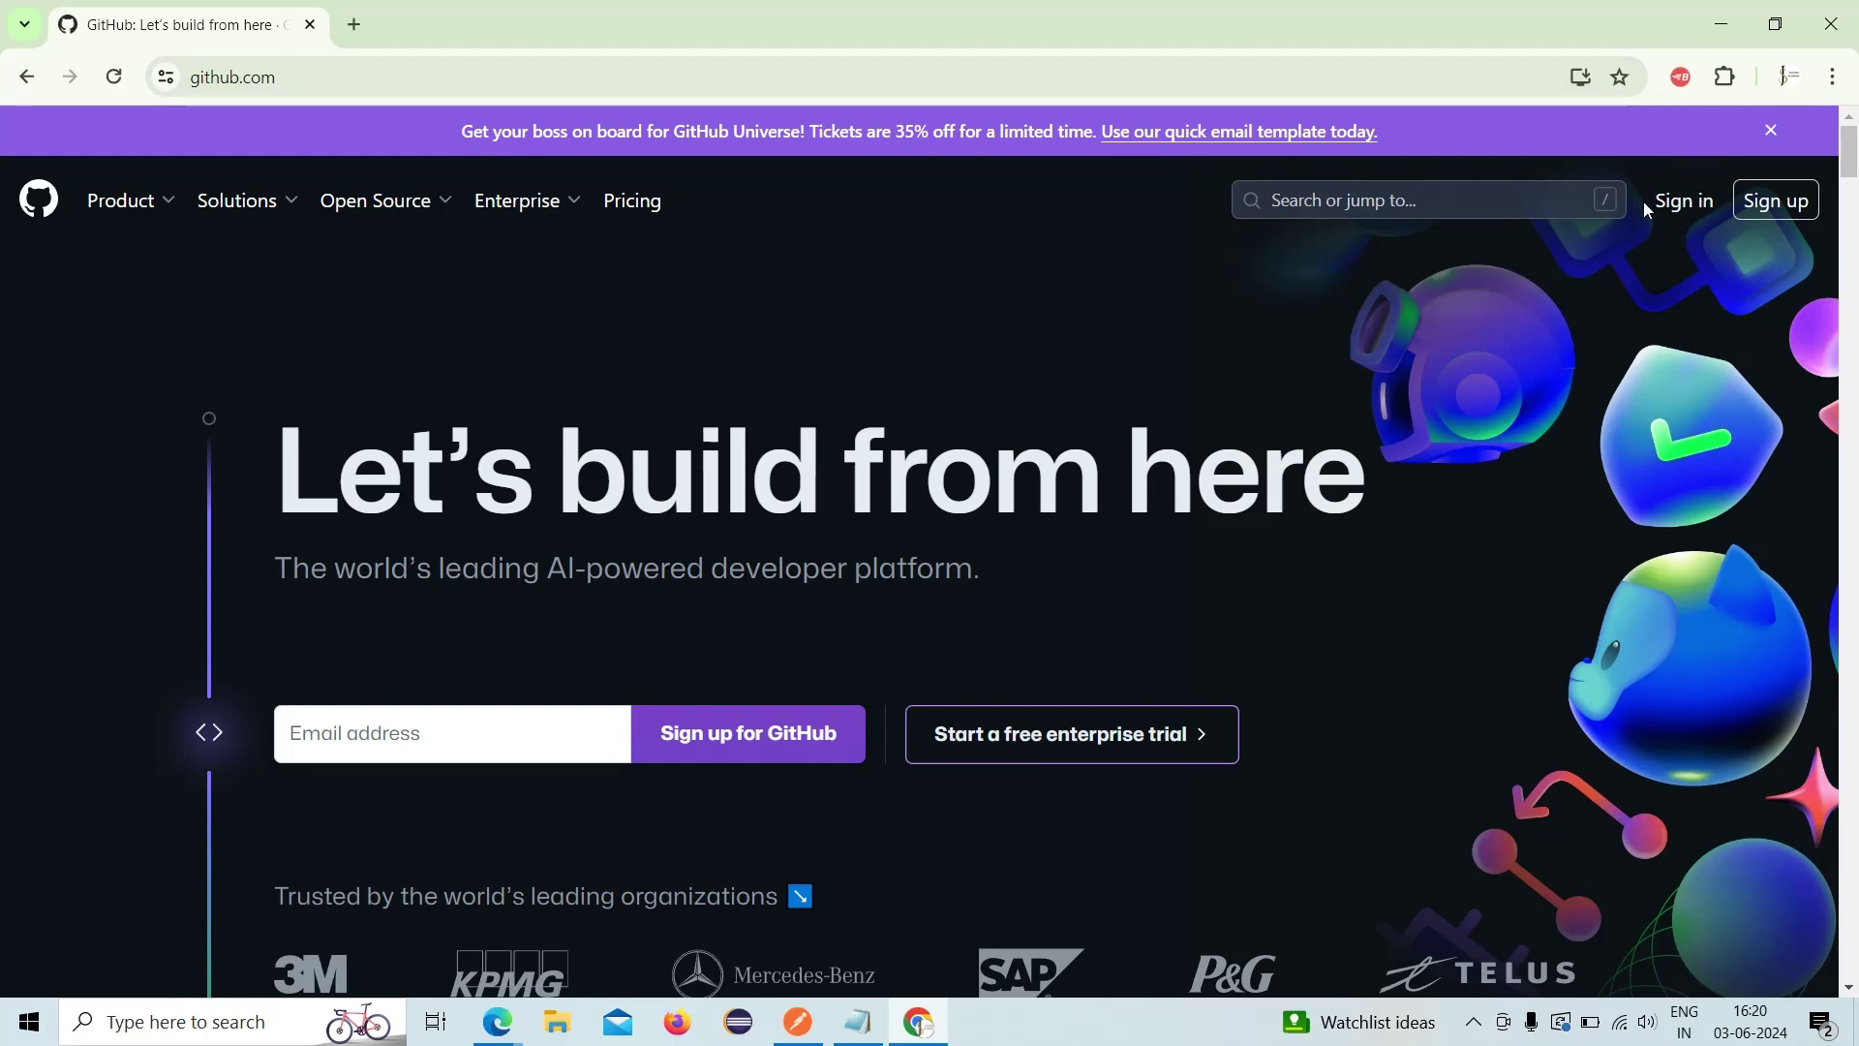
- Sign in to GitHub with the saved username and the account password
{"action": "left_click", "coordinate": [1667, 208]}
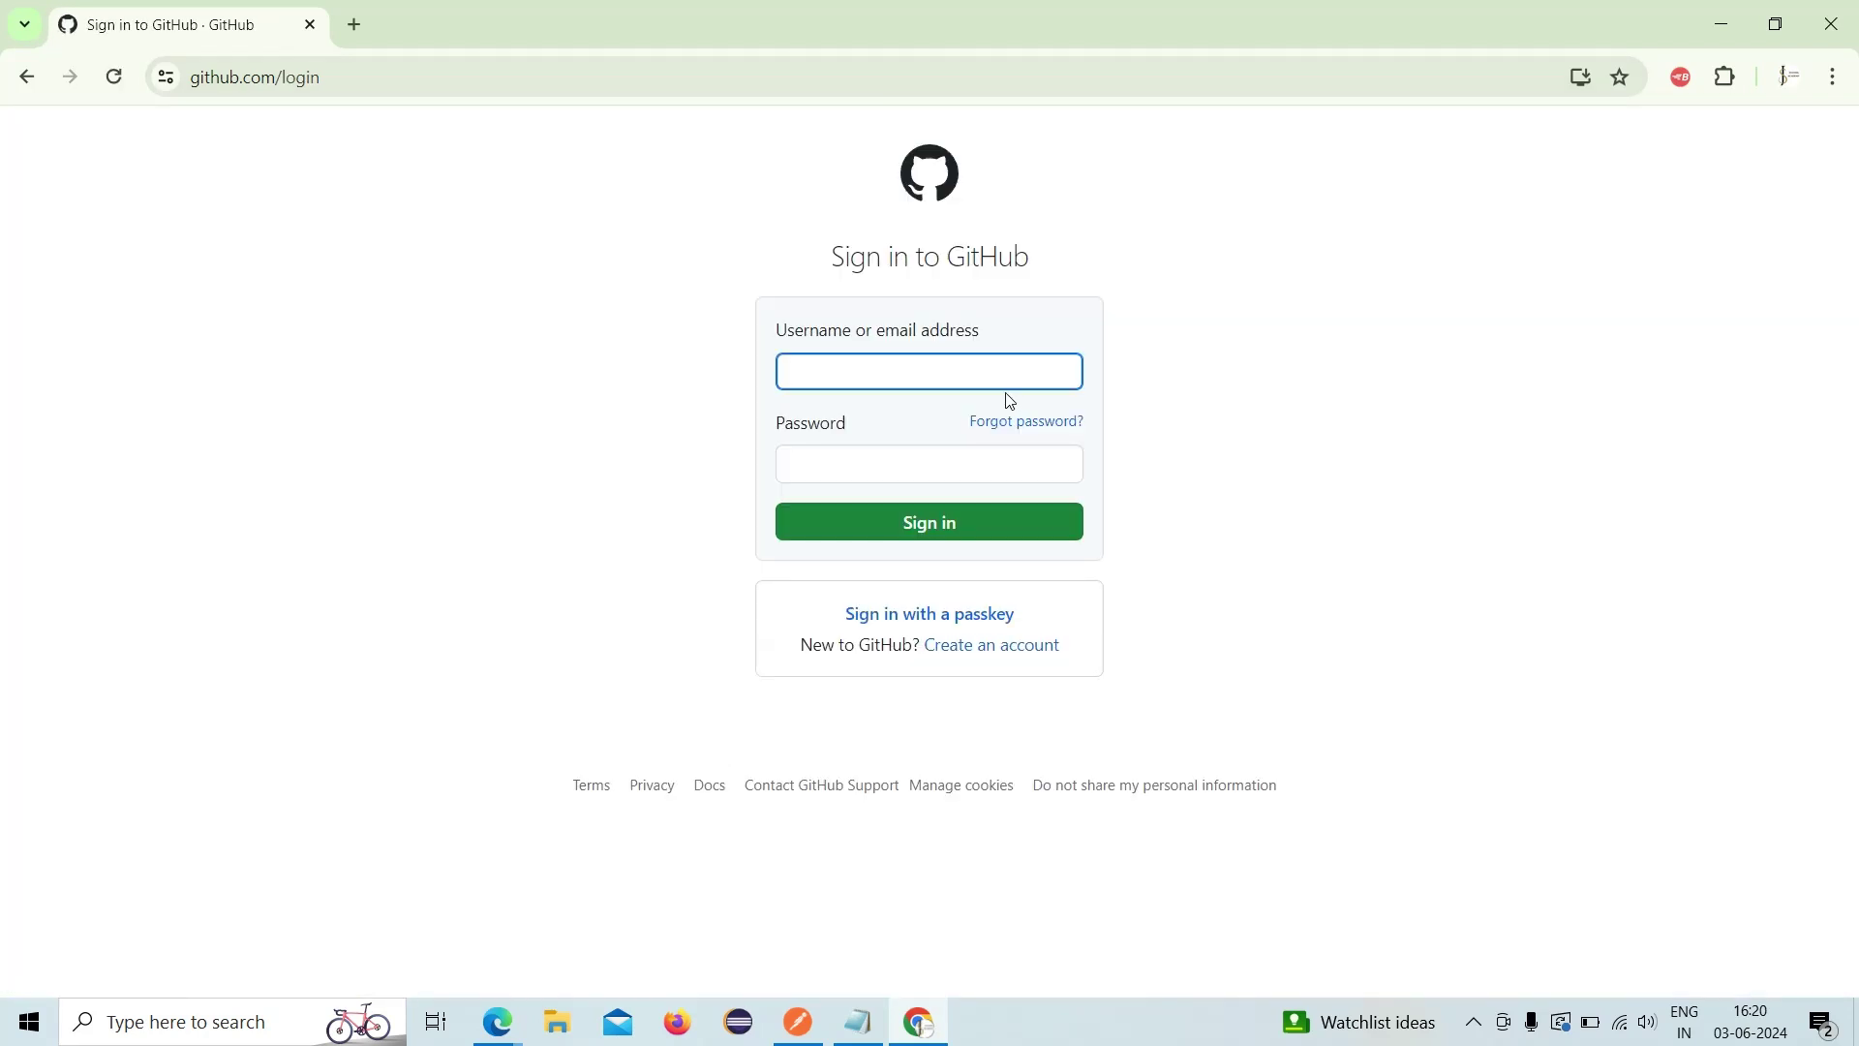
{"action": "left_click", "coordinate": [979, 368]}
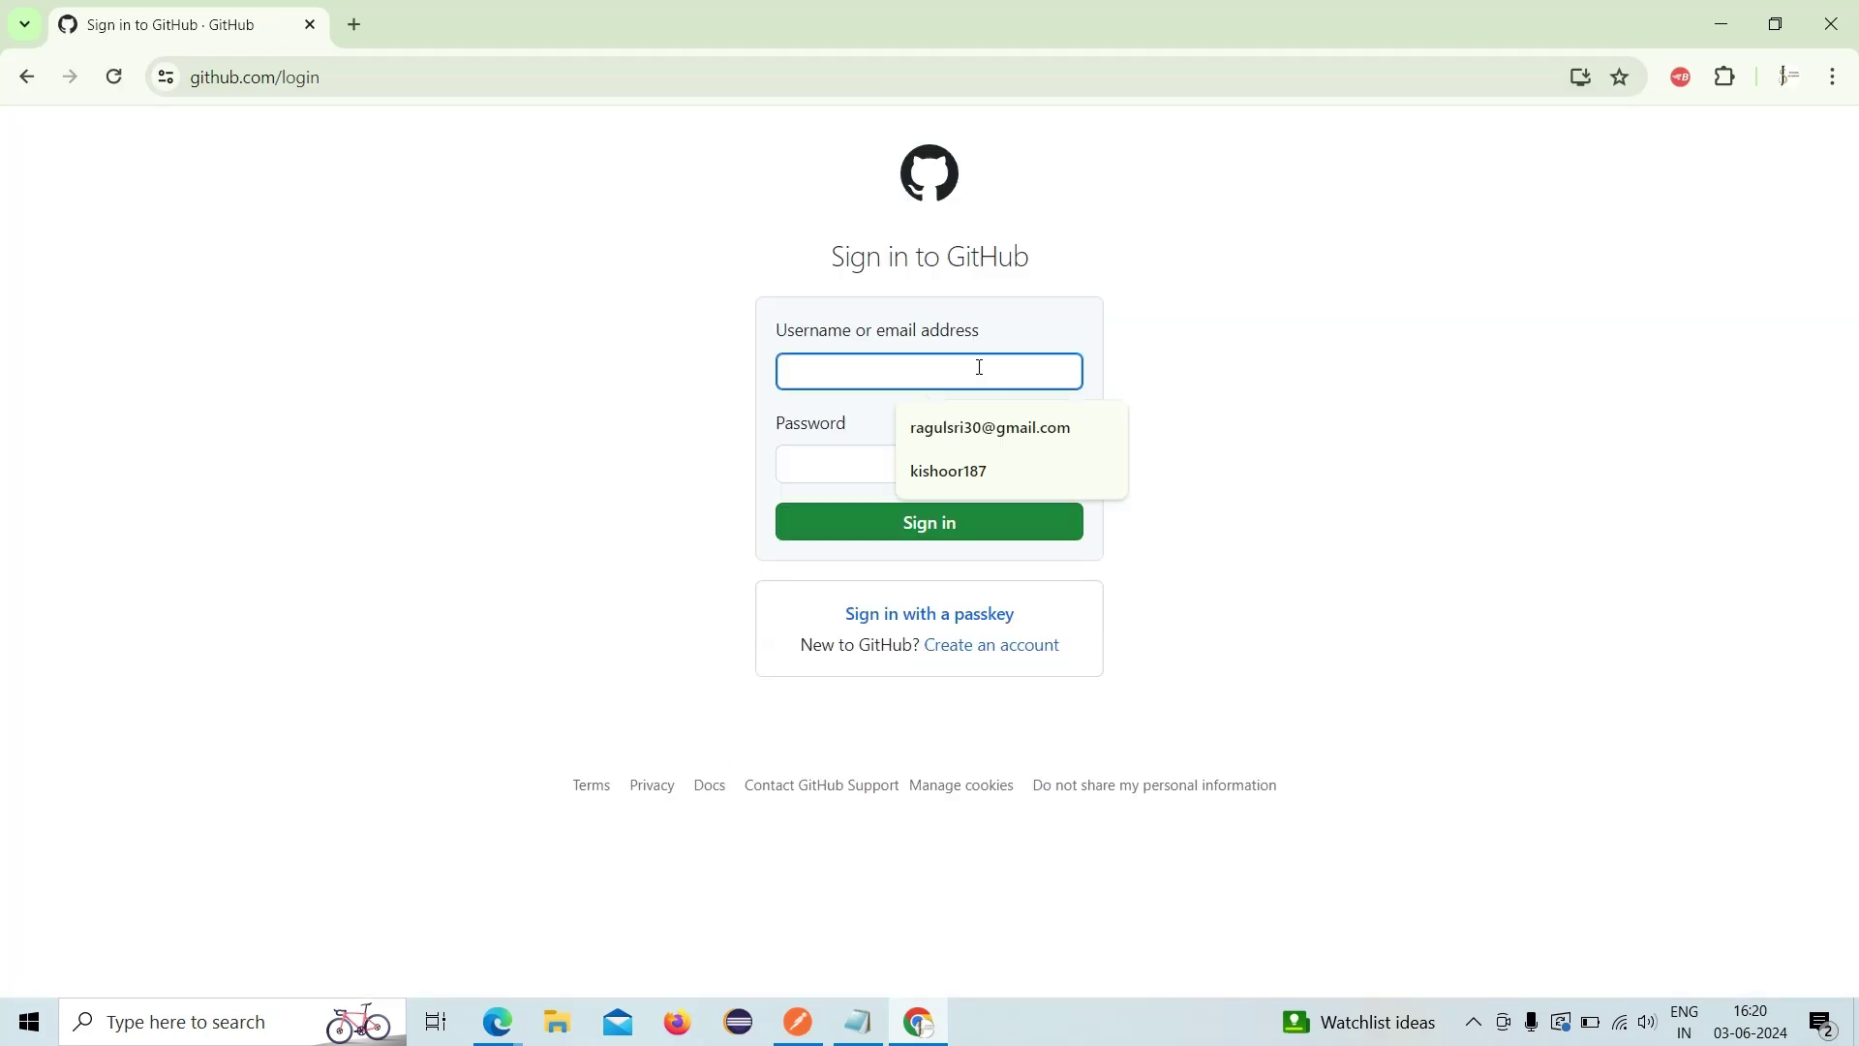
{"action": "left_click", "coordinate": [966, 426]}
{"action": "left_click", "coordinate": [912, 454]}
{"action": "type", "text": "*****"}
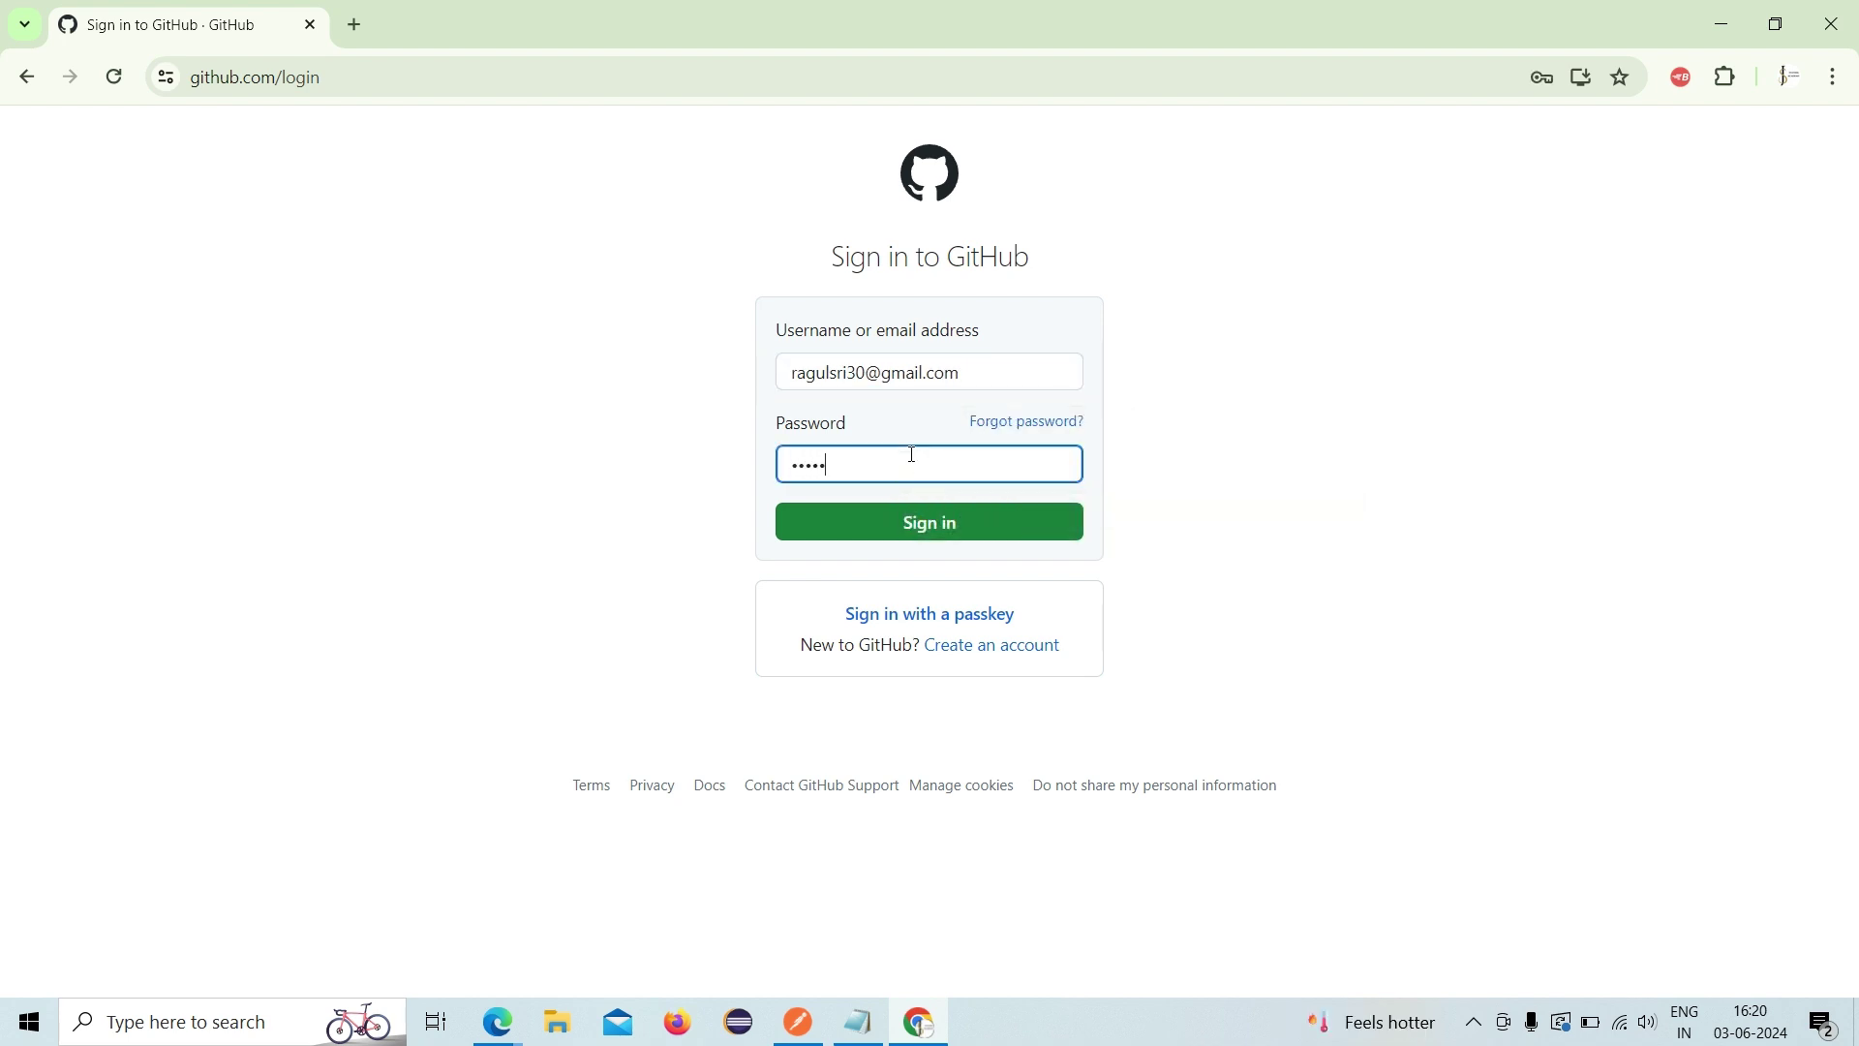
{"action": "type", "text": "***"}
{"action": "left_click", "coordinate": [920, 523]}
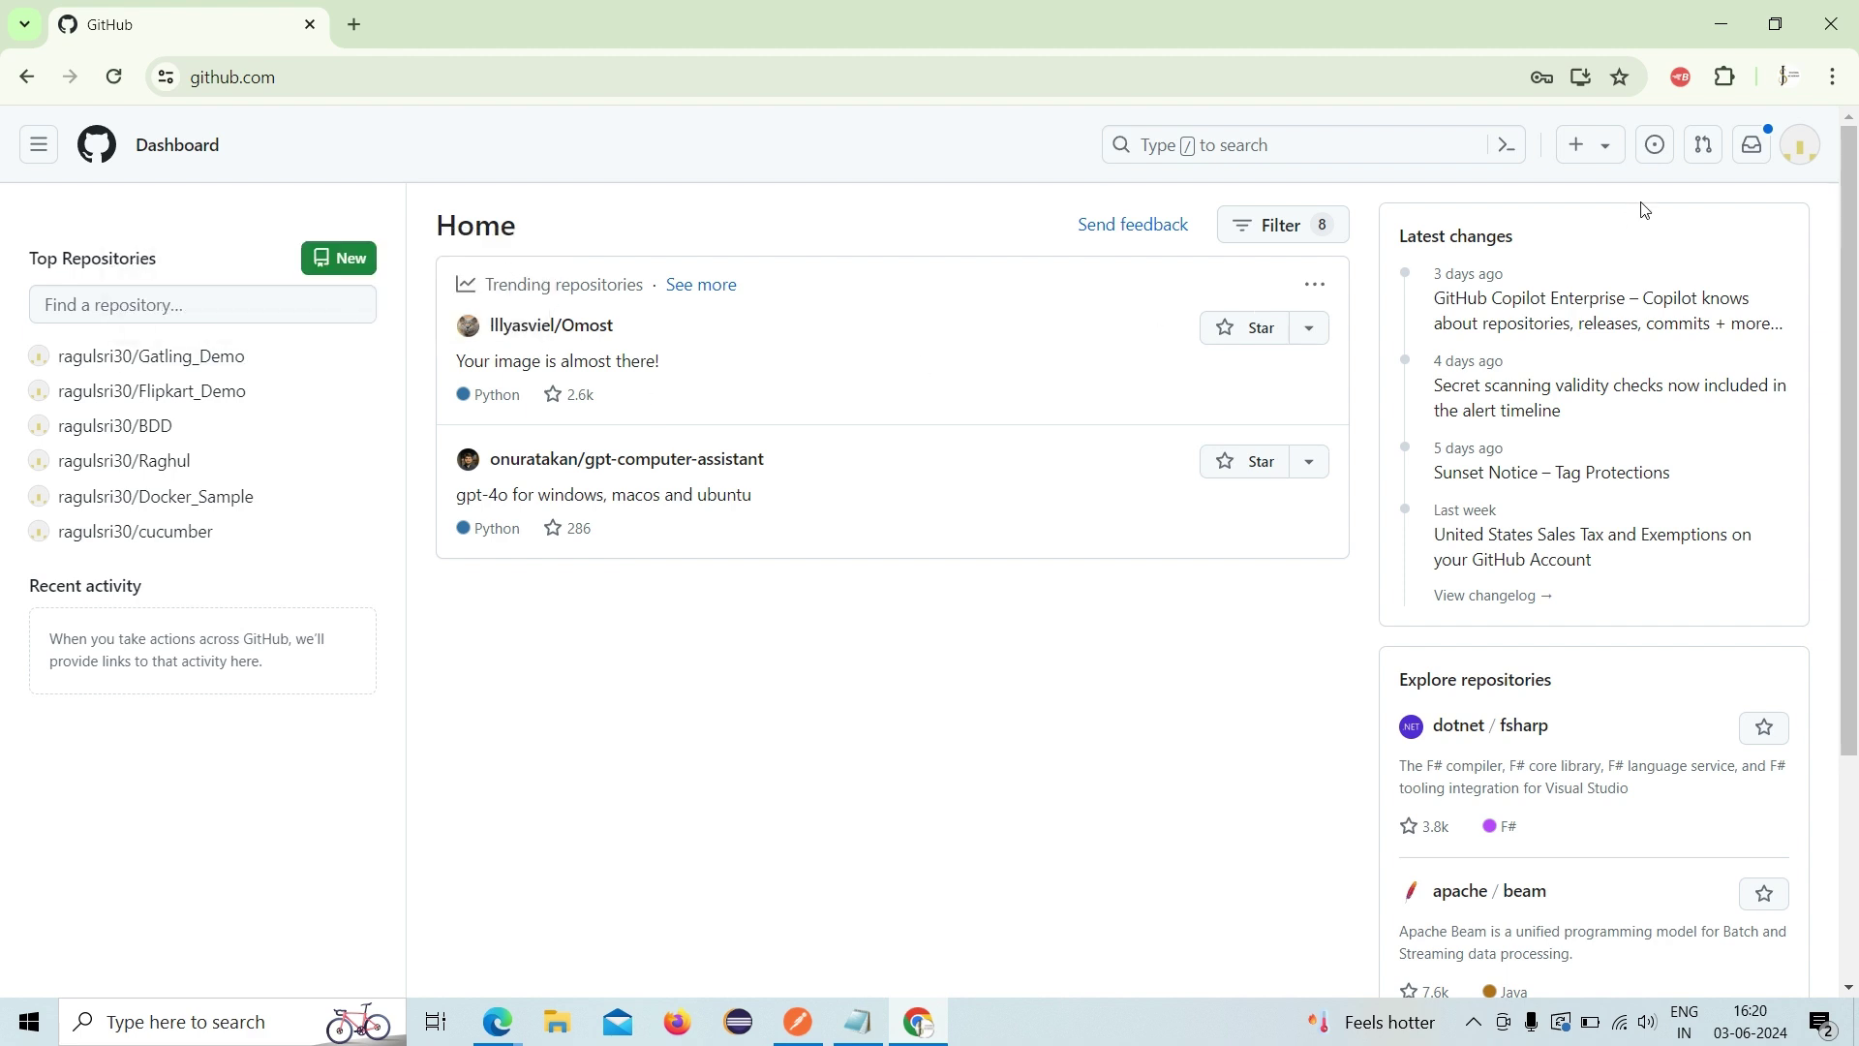
- Open the Gatling_Demo repository, then go to its owner's profile overview
{"action": "left_click", "coordinate": [1596, 158]}
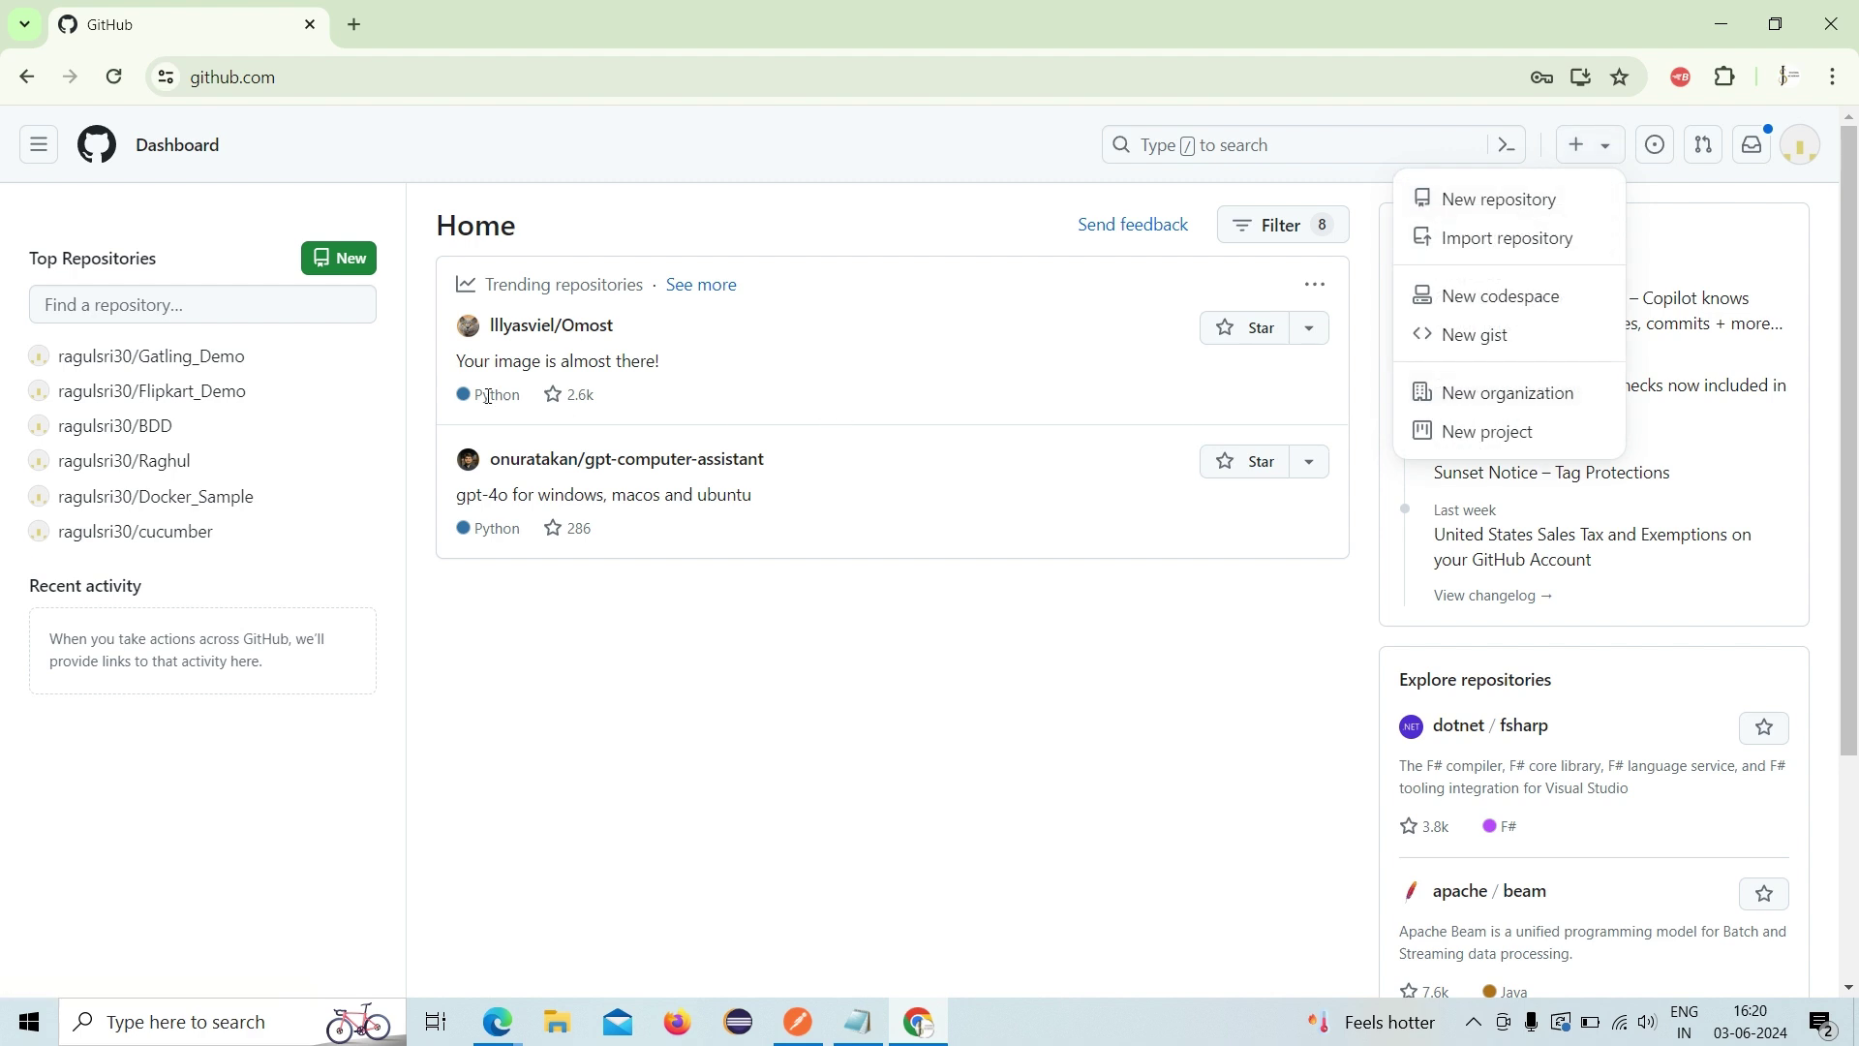
{"action": "left_click", "coordinate": [127, 371]}
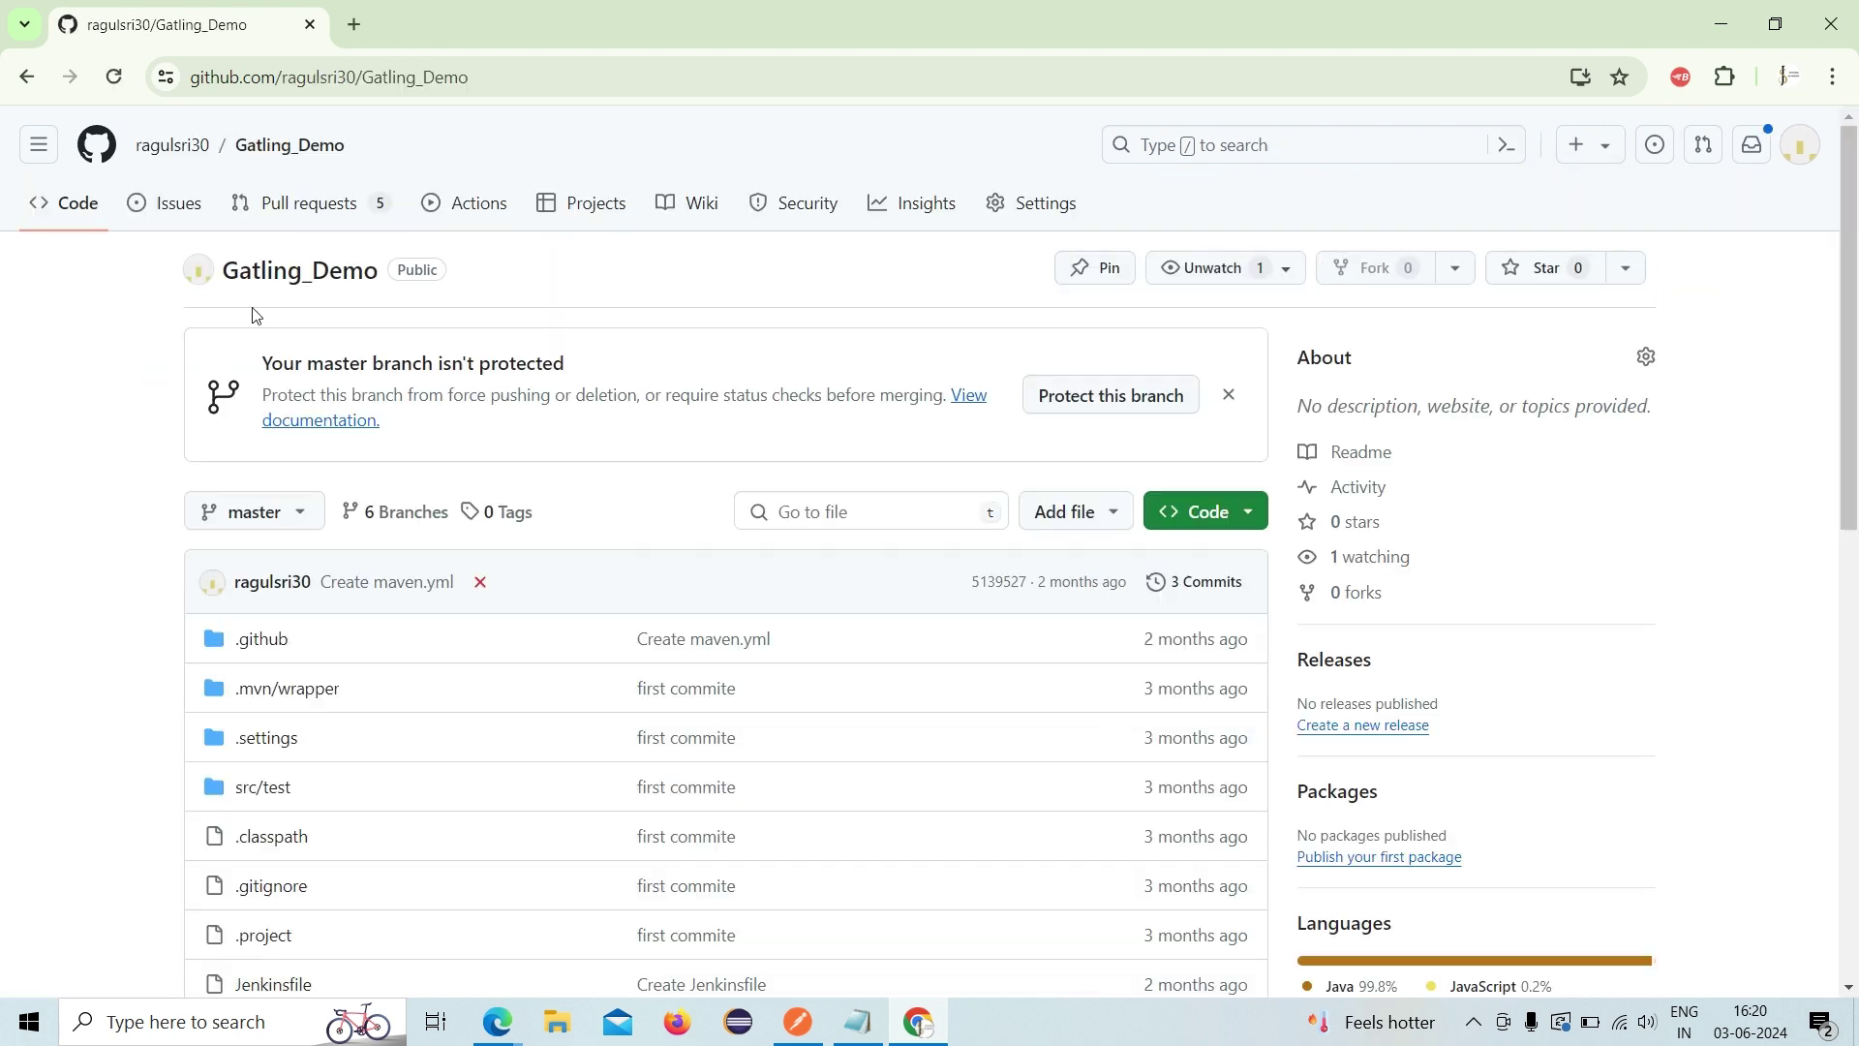
{"action": "left_click", "coordinate": [173, 161]}
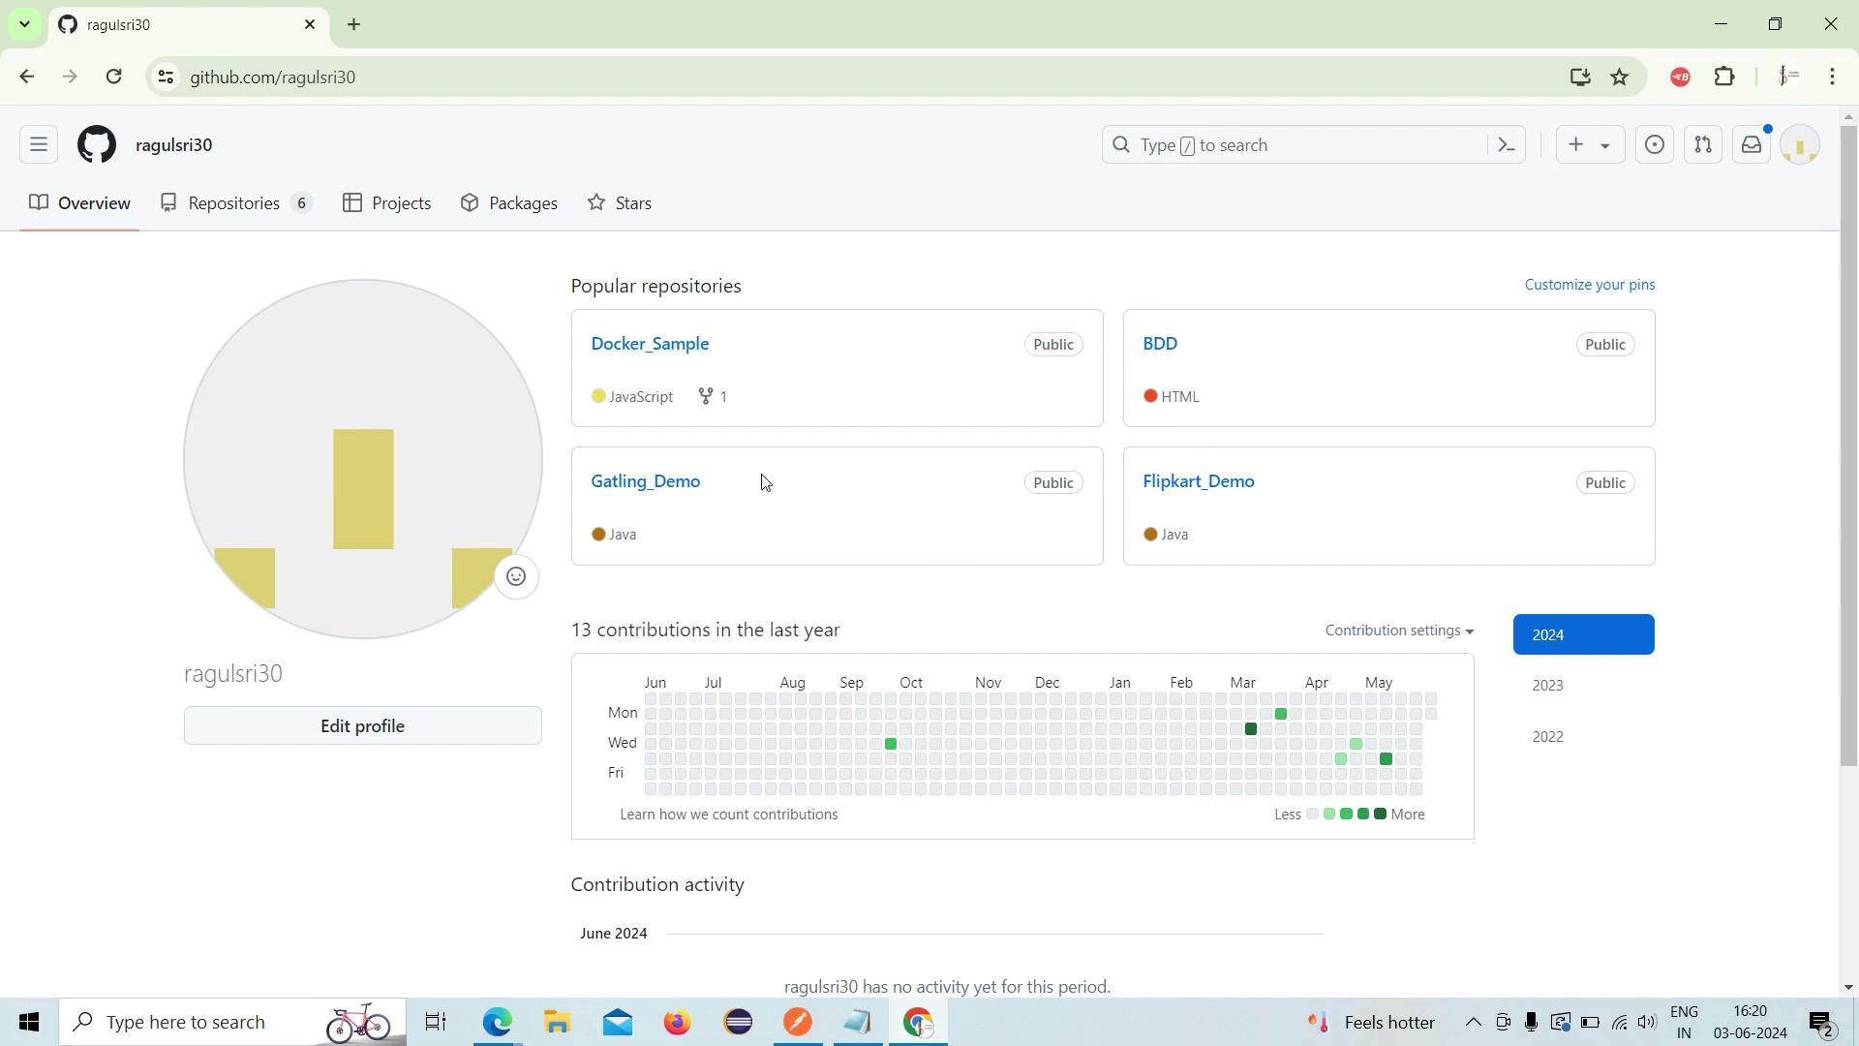
{"action": "scroll", "coordinate": [759, 481], "scroll_direction": "down", "scroll_amount": 3}
{"action": "scroll", "coordinate": [745, 480], "scroll_direction": "up", "scroll_amount": 3}
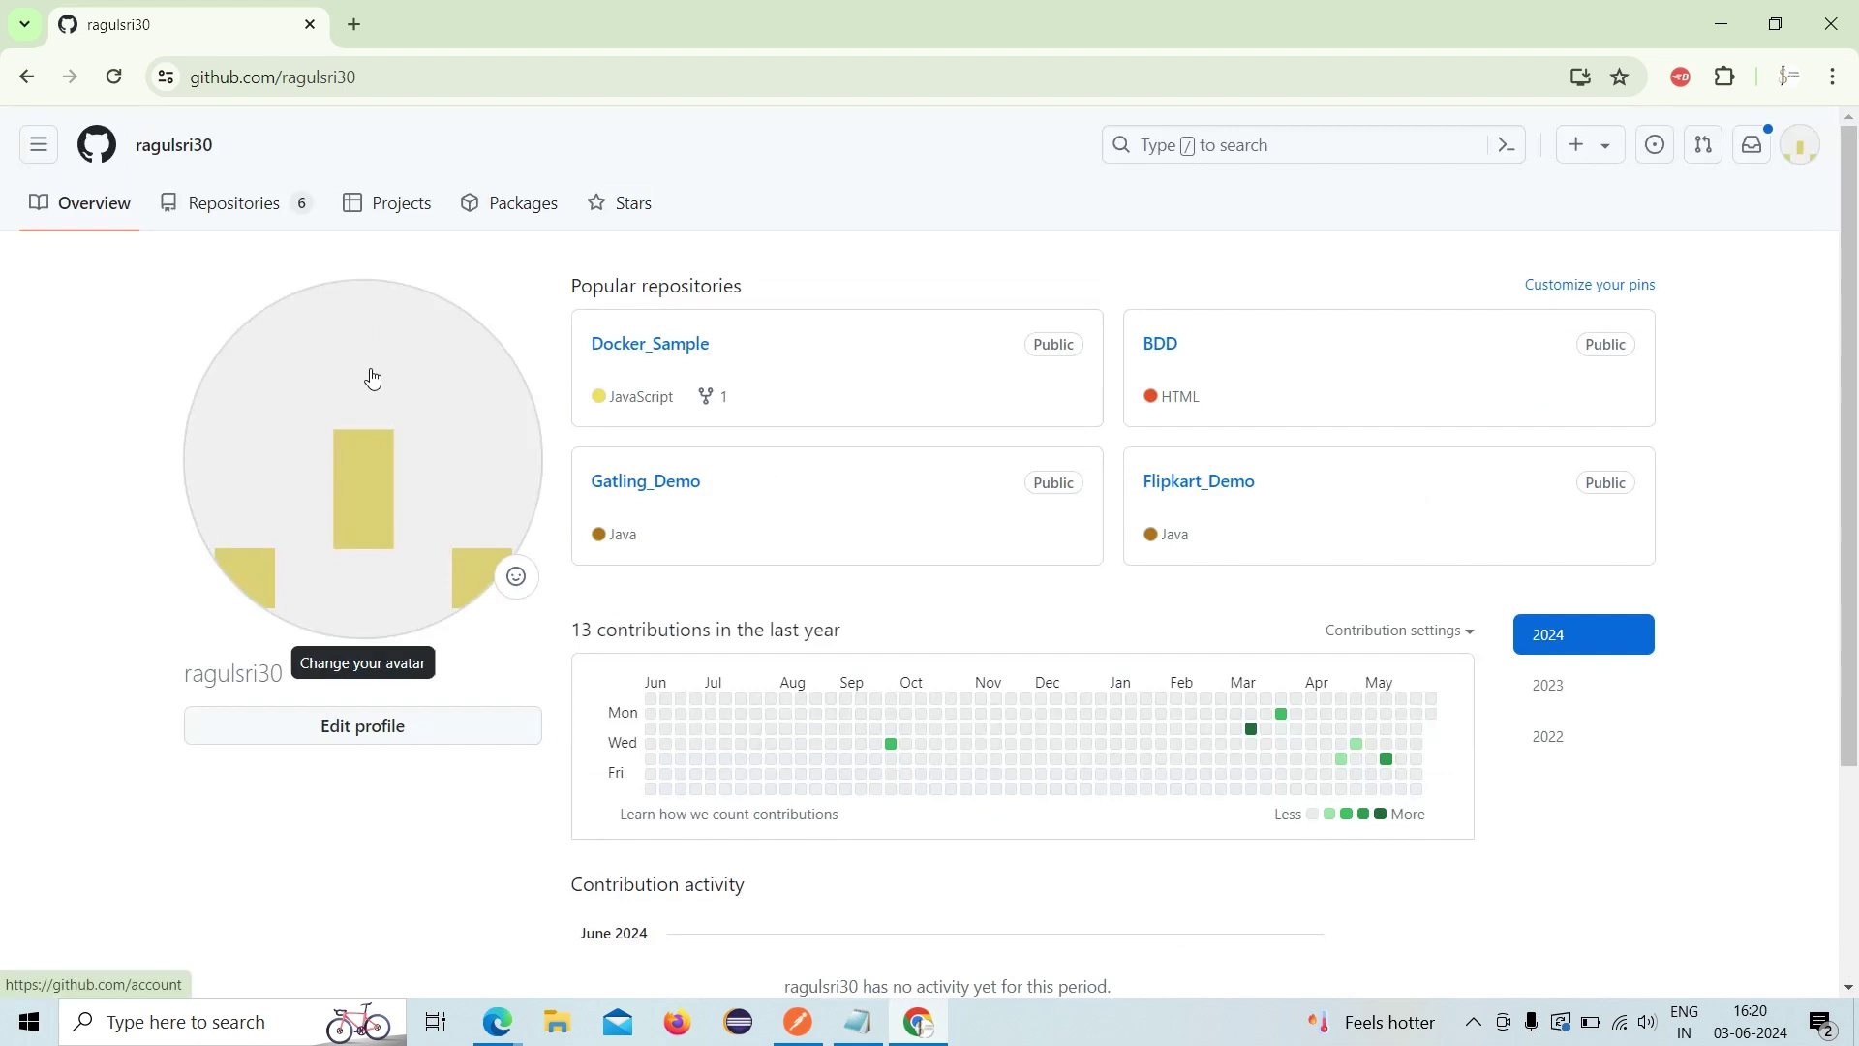
{"action": "left_click", "coordinate": [1793, 155]}
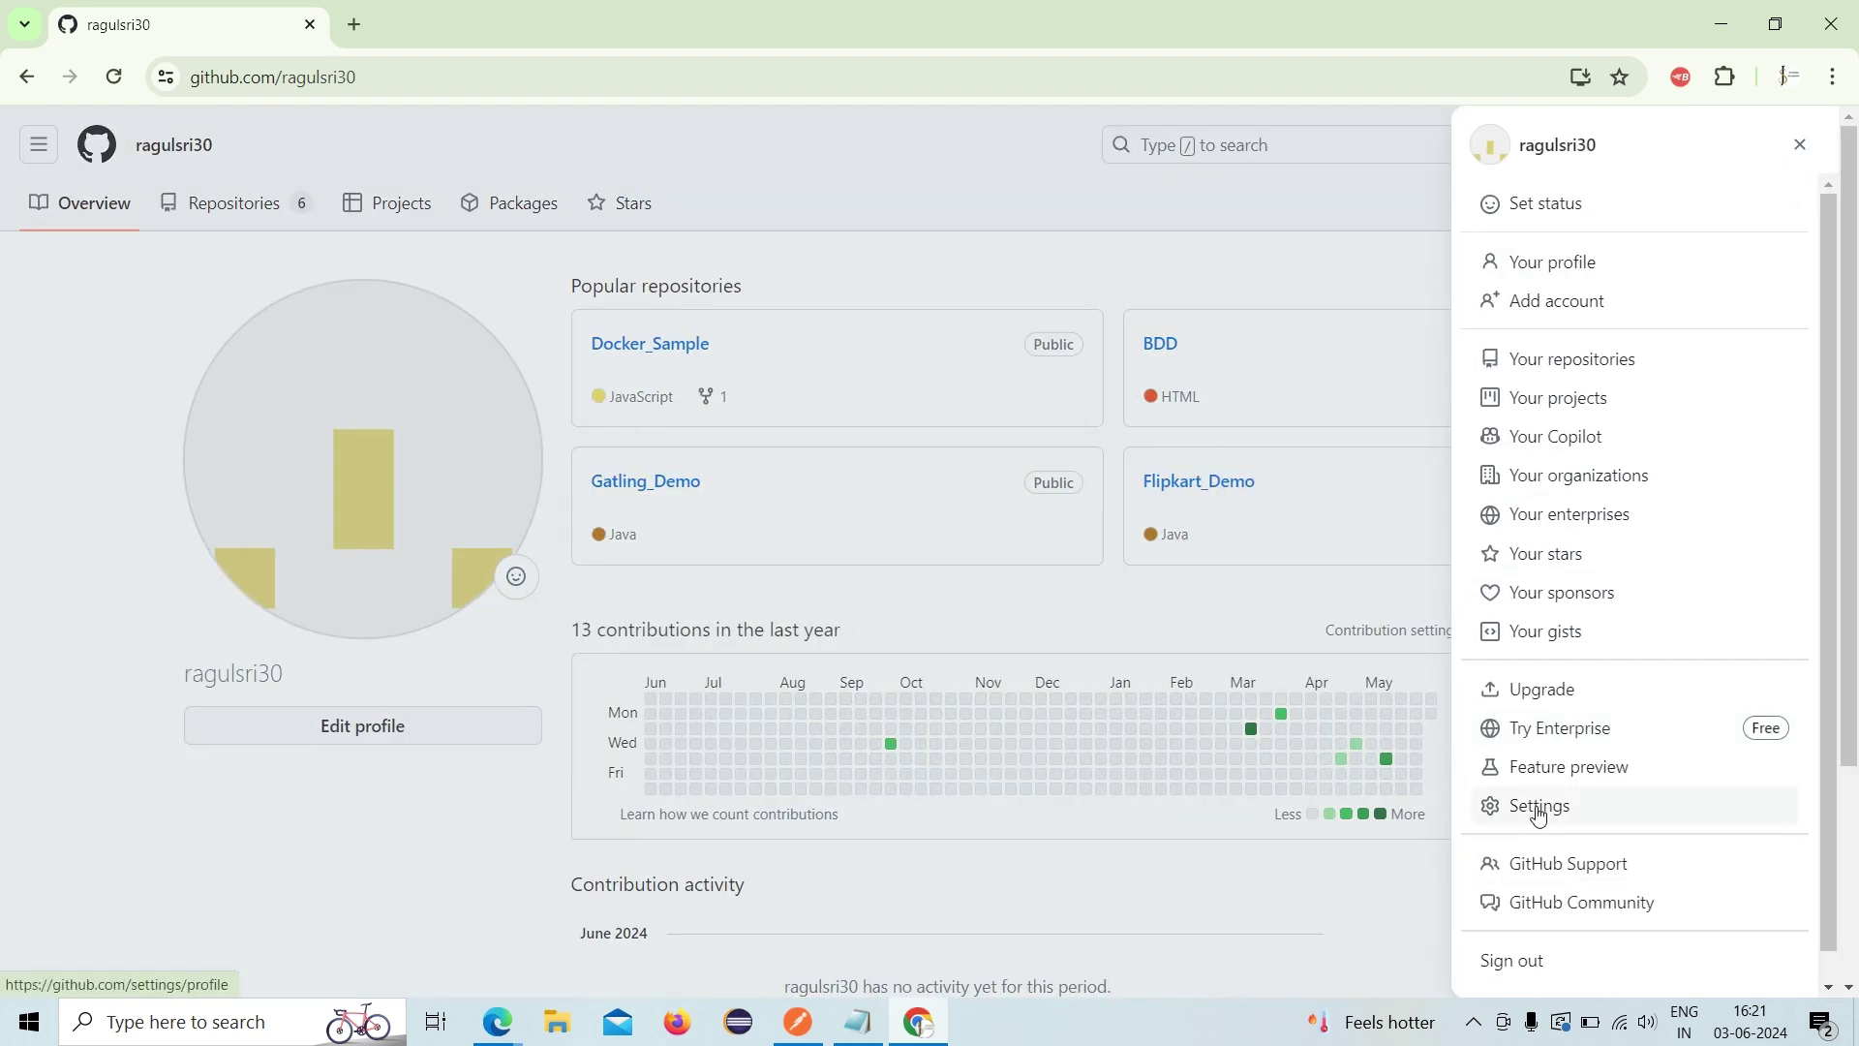
- Go to Developer settings and list the fine-grained personal access tokens
{"action": "left_click", "coordinate": [1539, 816]}
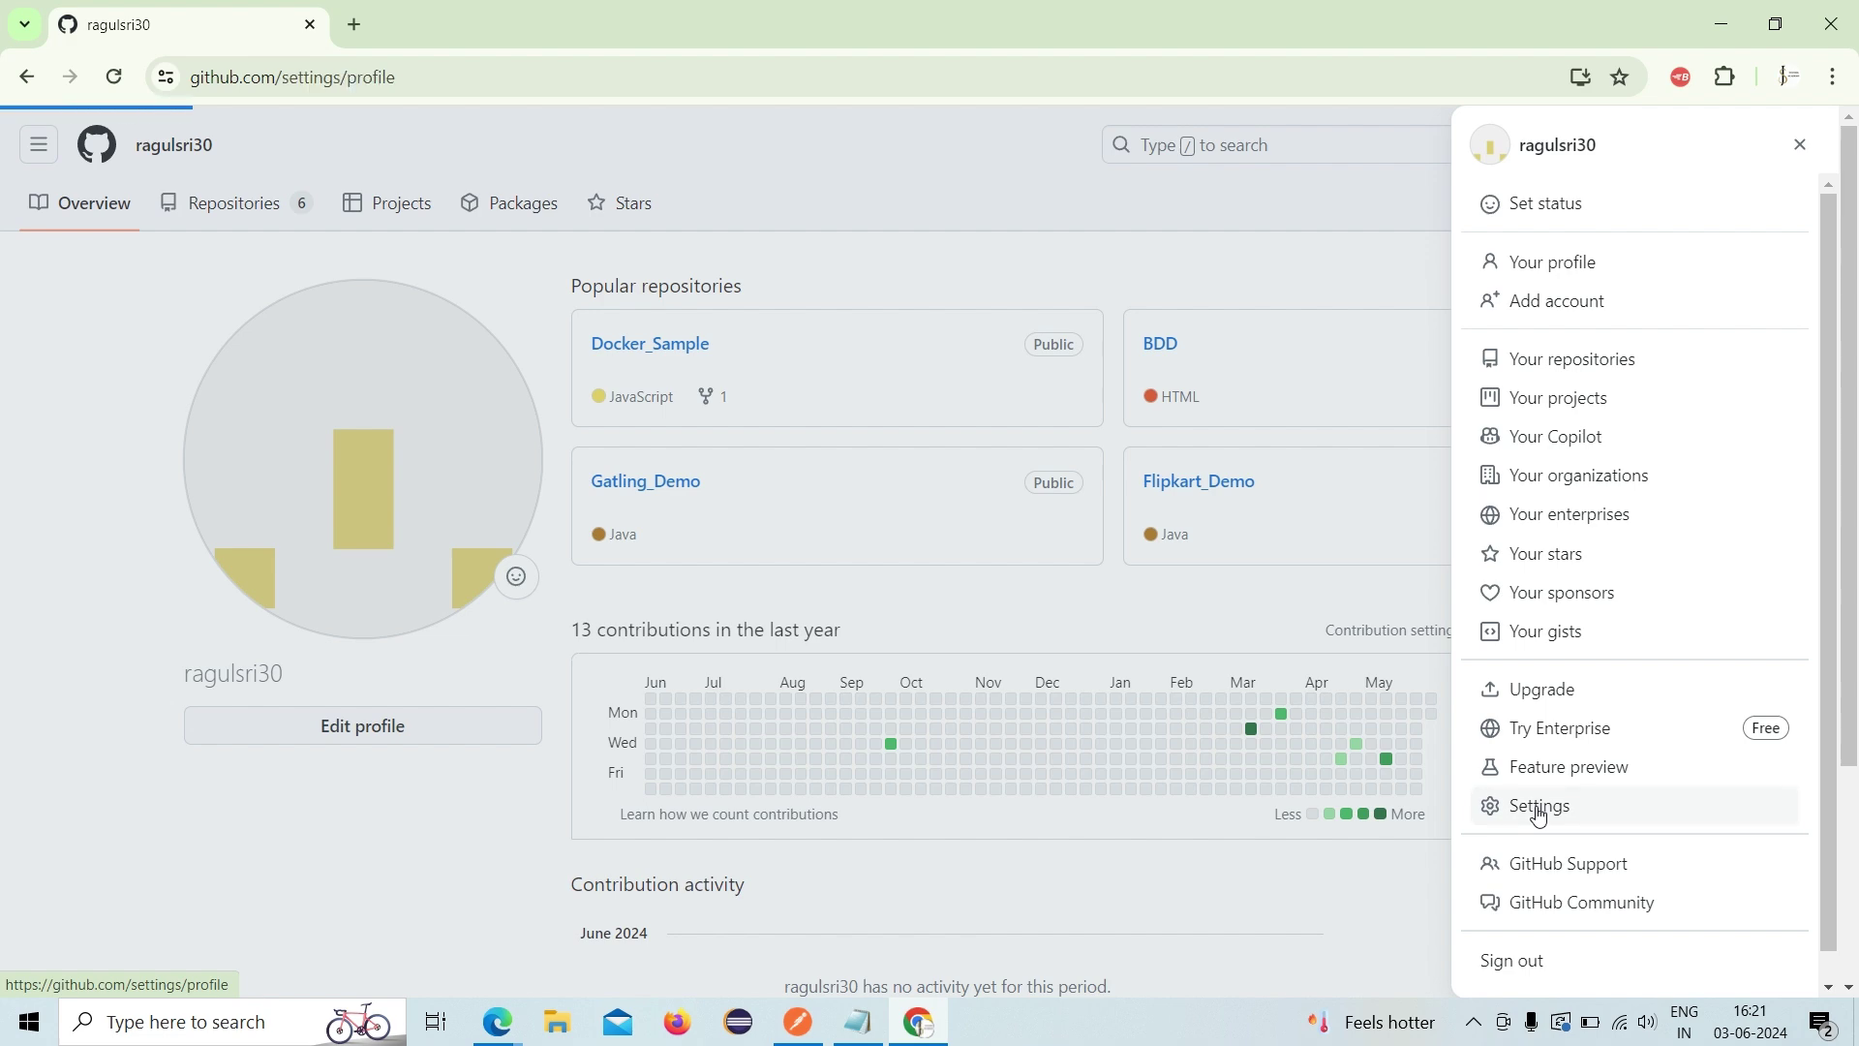
{"action": "scroll", "coordinate": [213, 817], "scroll_direction": "down", "scroll_amount": 15}
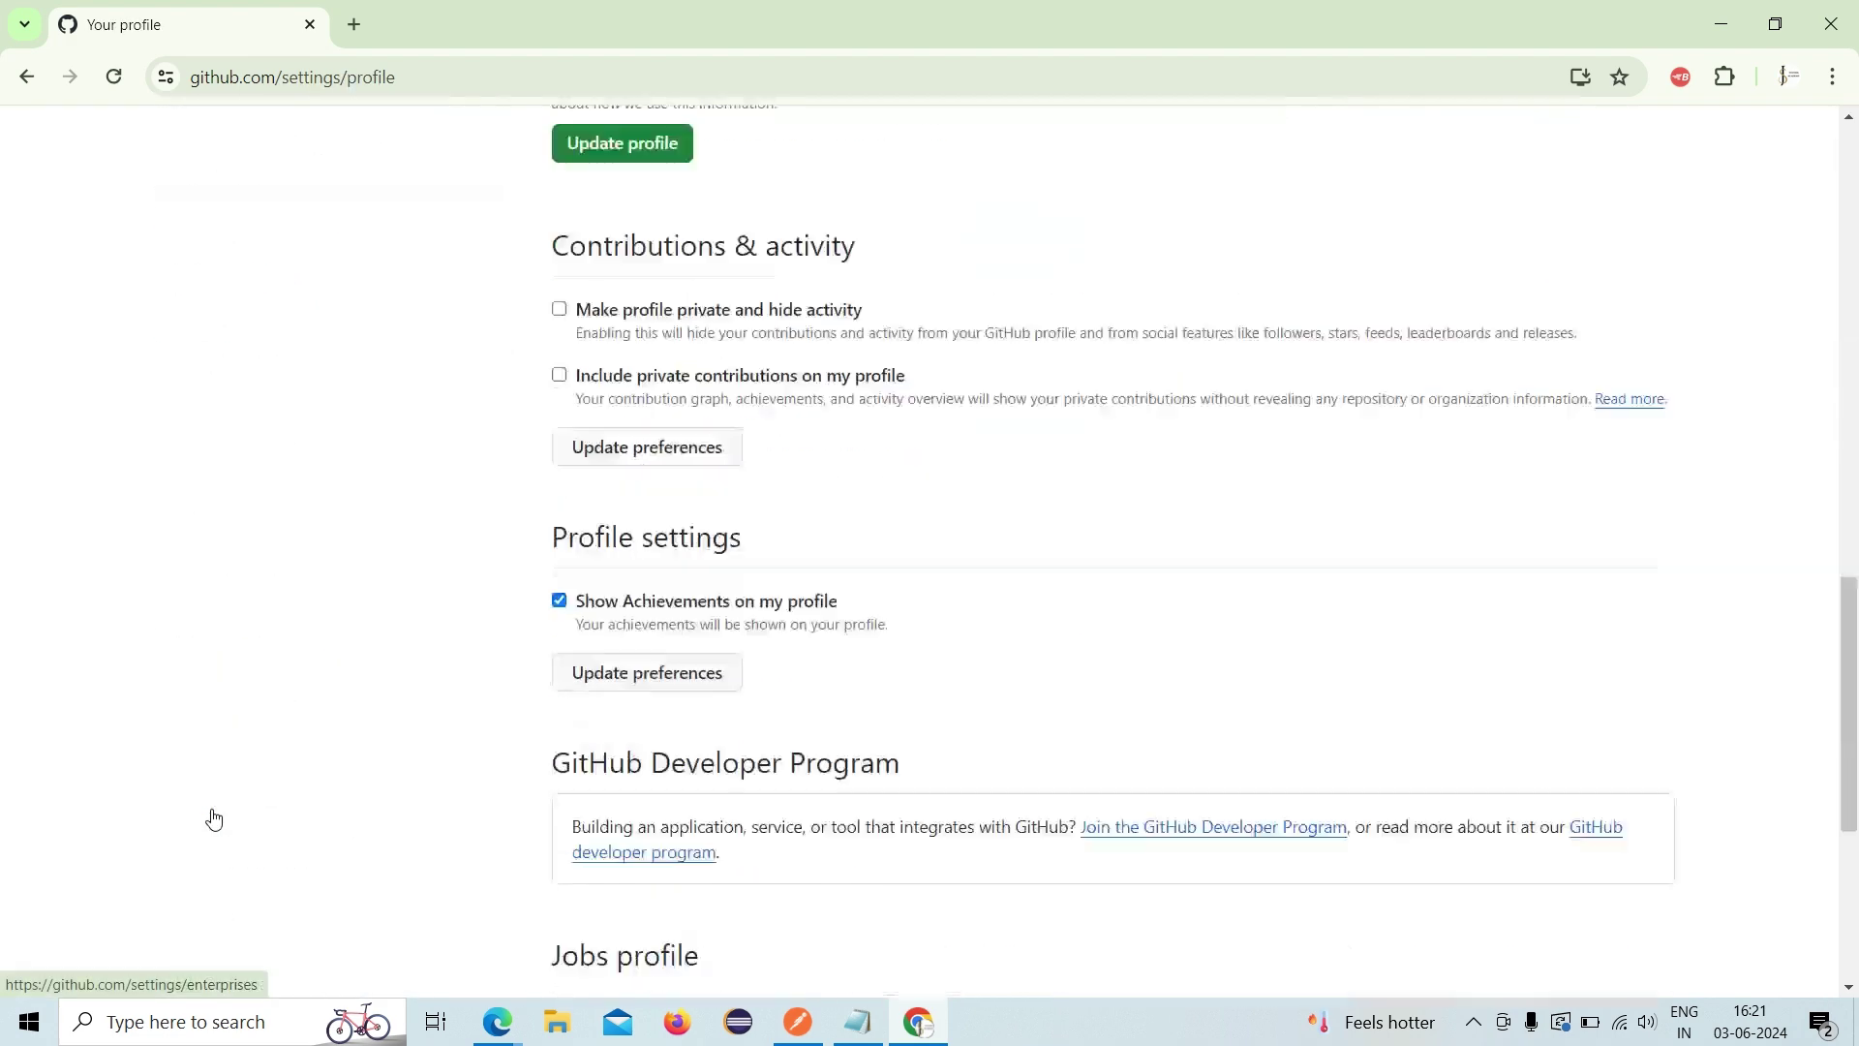
{"action": "scroll", "coordinate": [215, 817], "scroll_direction": "up", "scroll_amount": 5}
{"action": "scroll", "coordinate": [213, 817], "scroll_direction": "up", "scroll_amount": 2}
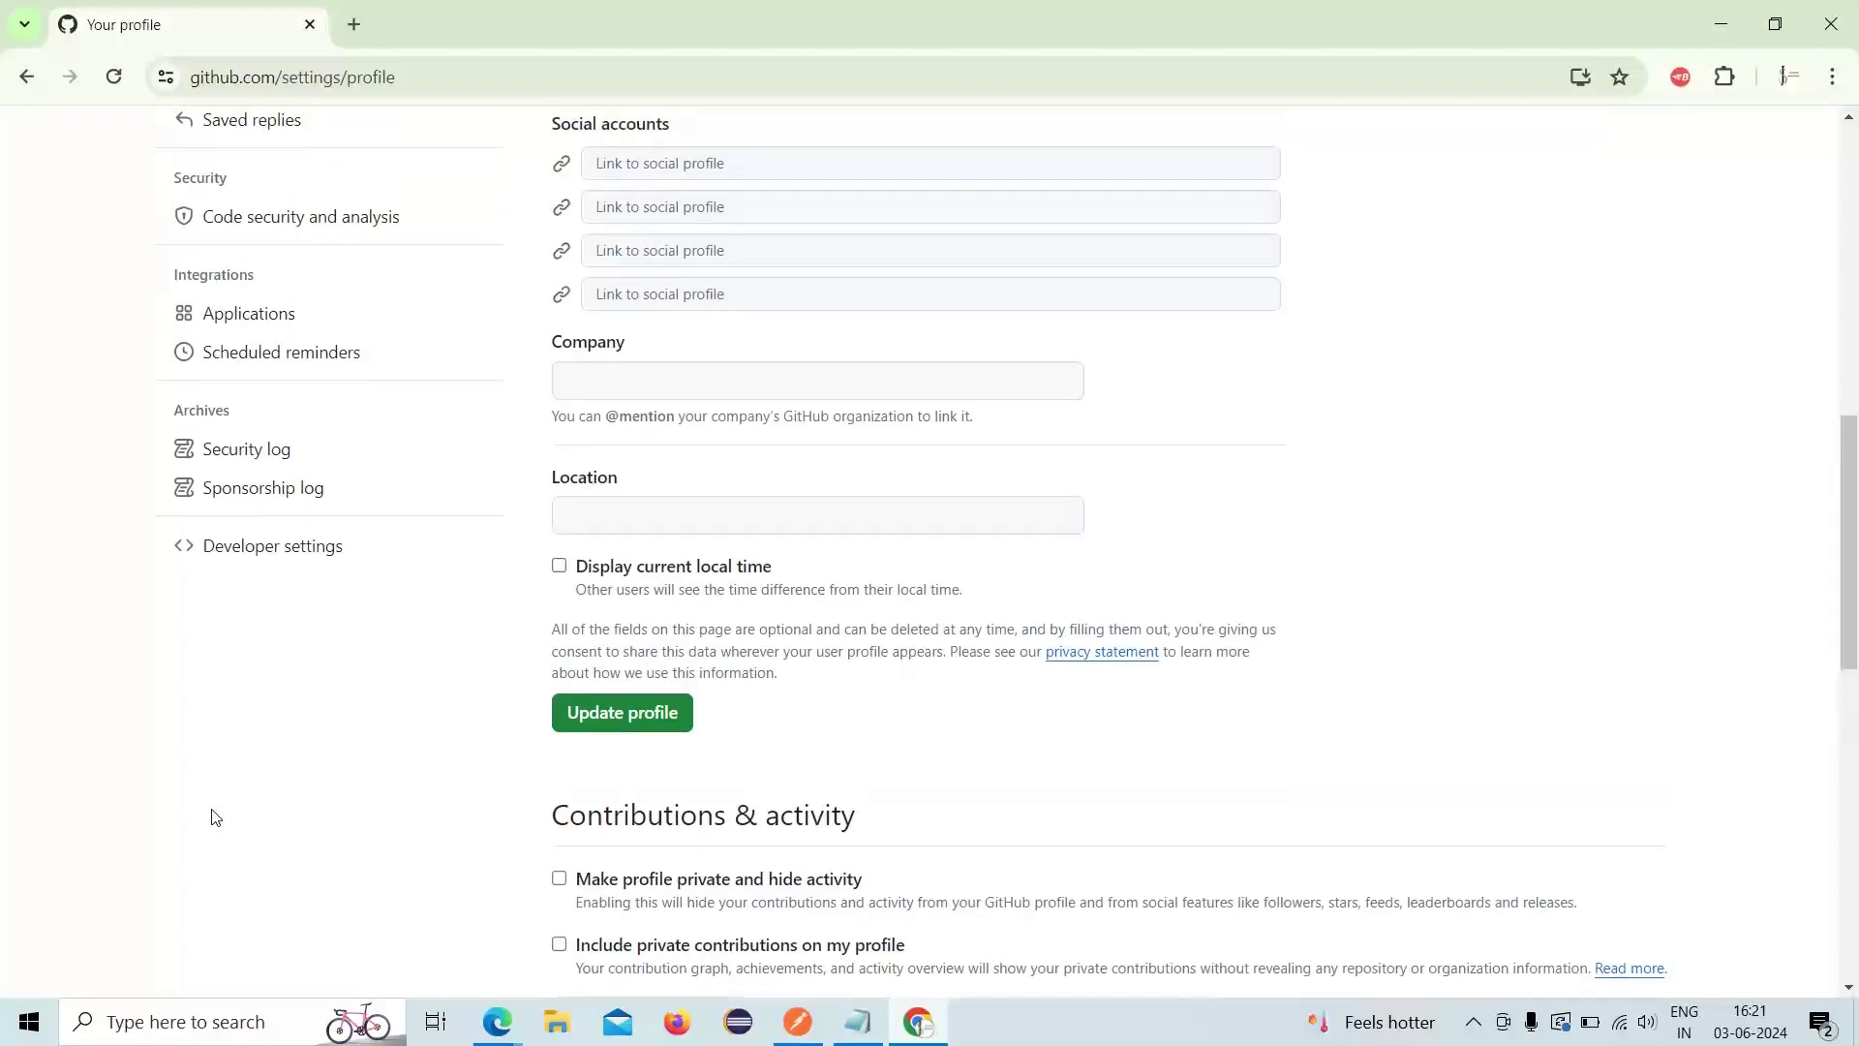
{"action": "left_click", "coordinate": [286, 557]}
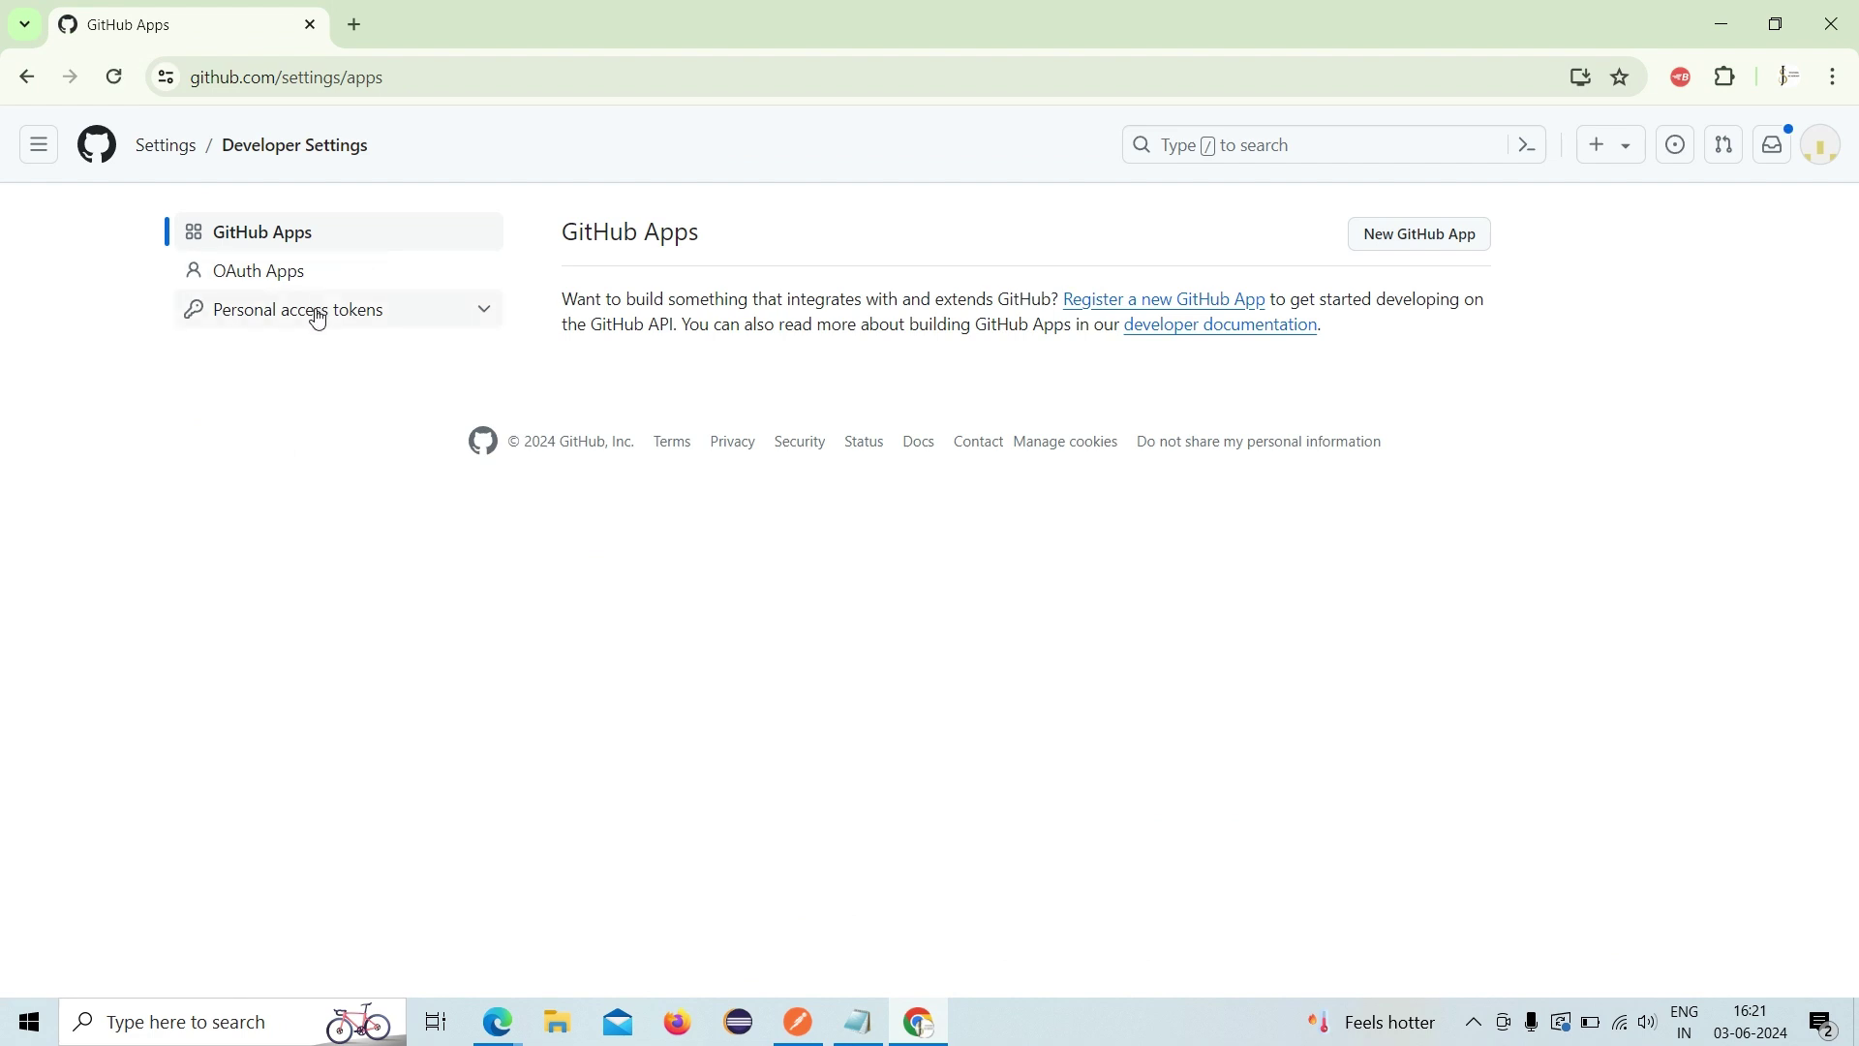
{"action": "left_click", "coordinate": [469, 321]}
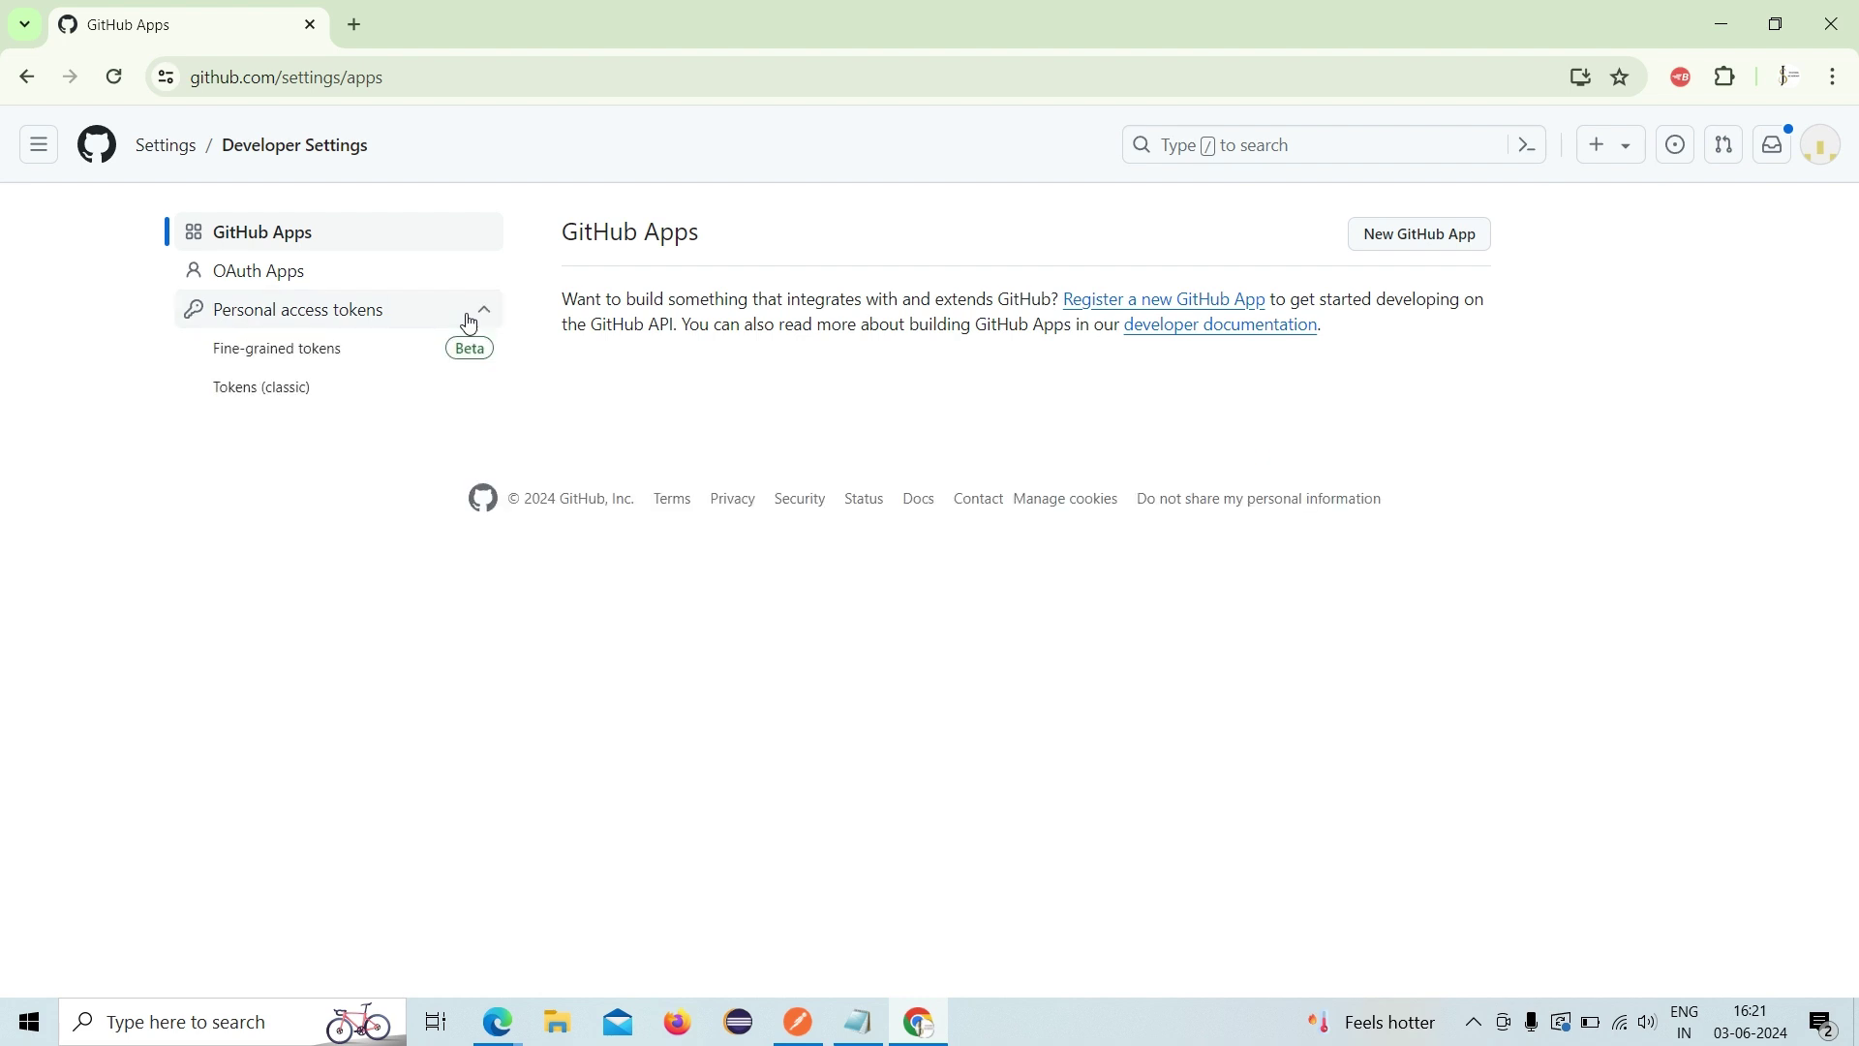
{"action": "left_click", "coordinate": [313, 357]}
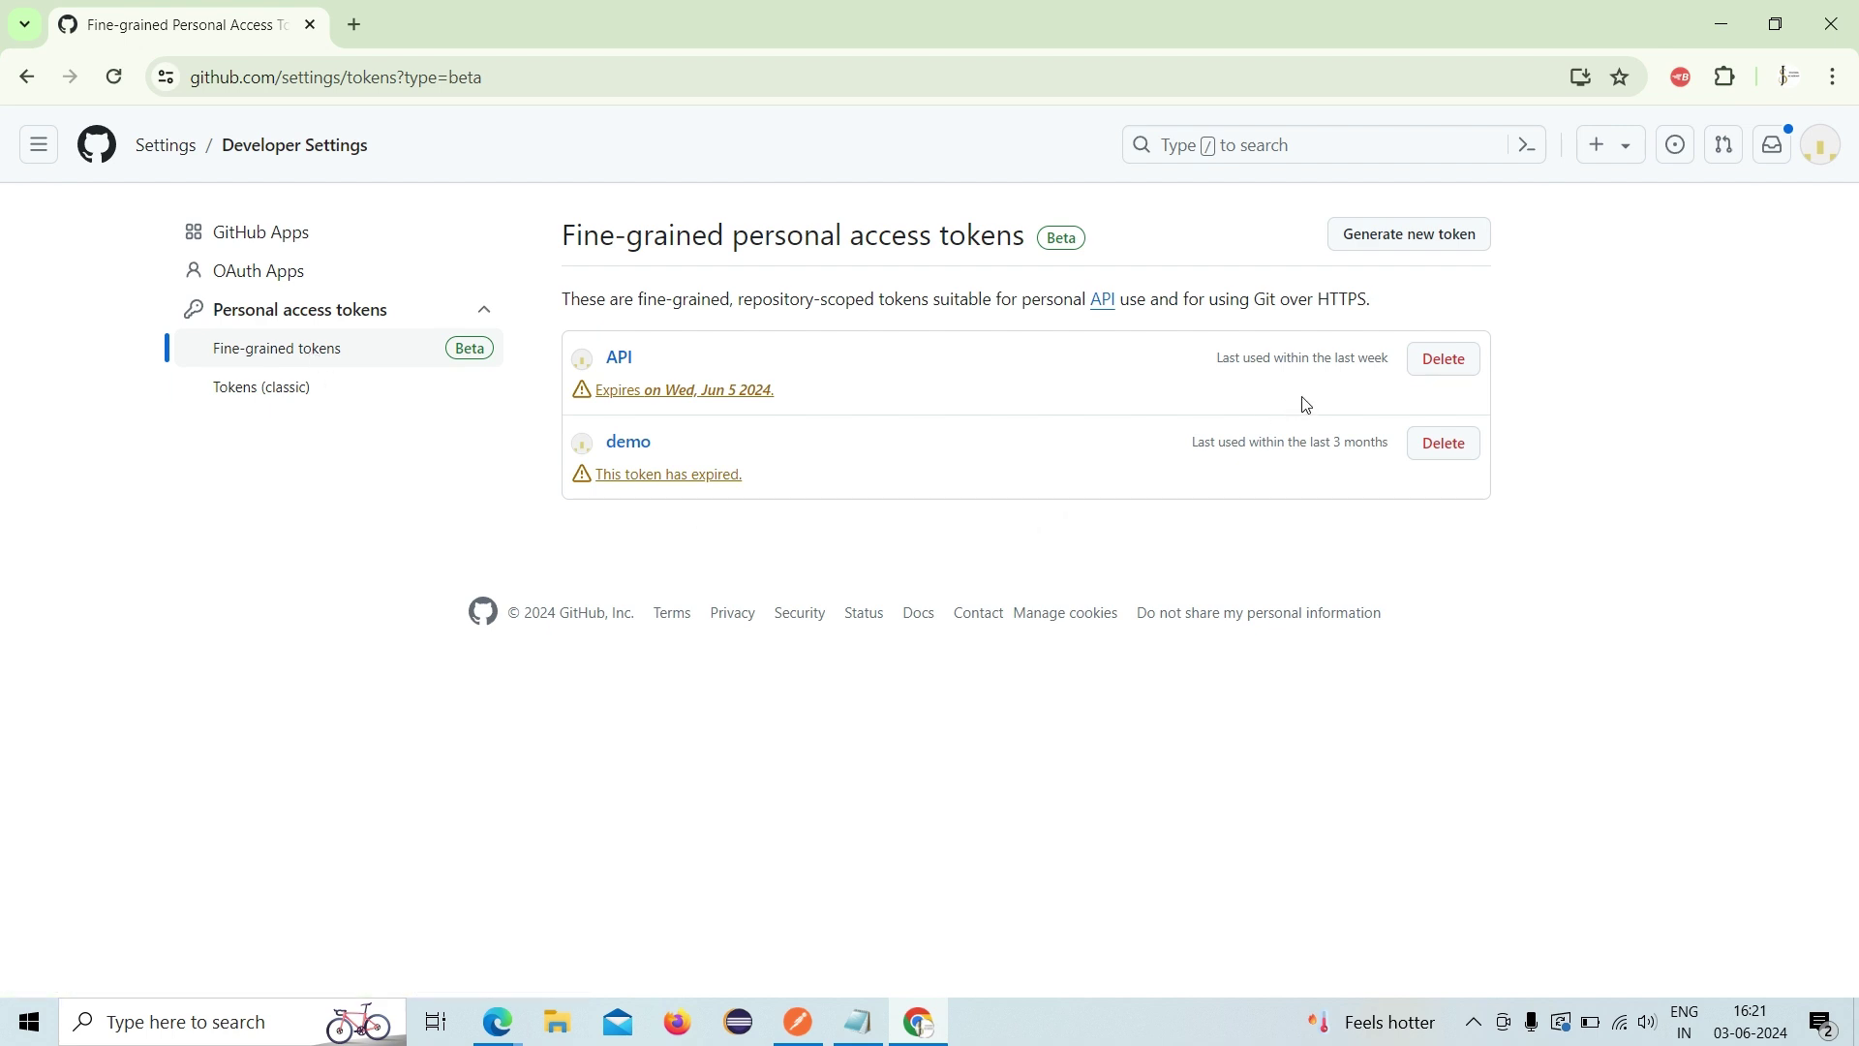
- Delete both fine-grained tokens, the API token and the expired demo token
{"action": "left_click", "coordinate": [1419, 374]}
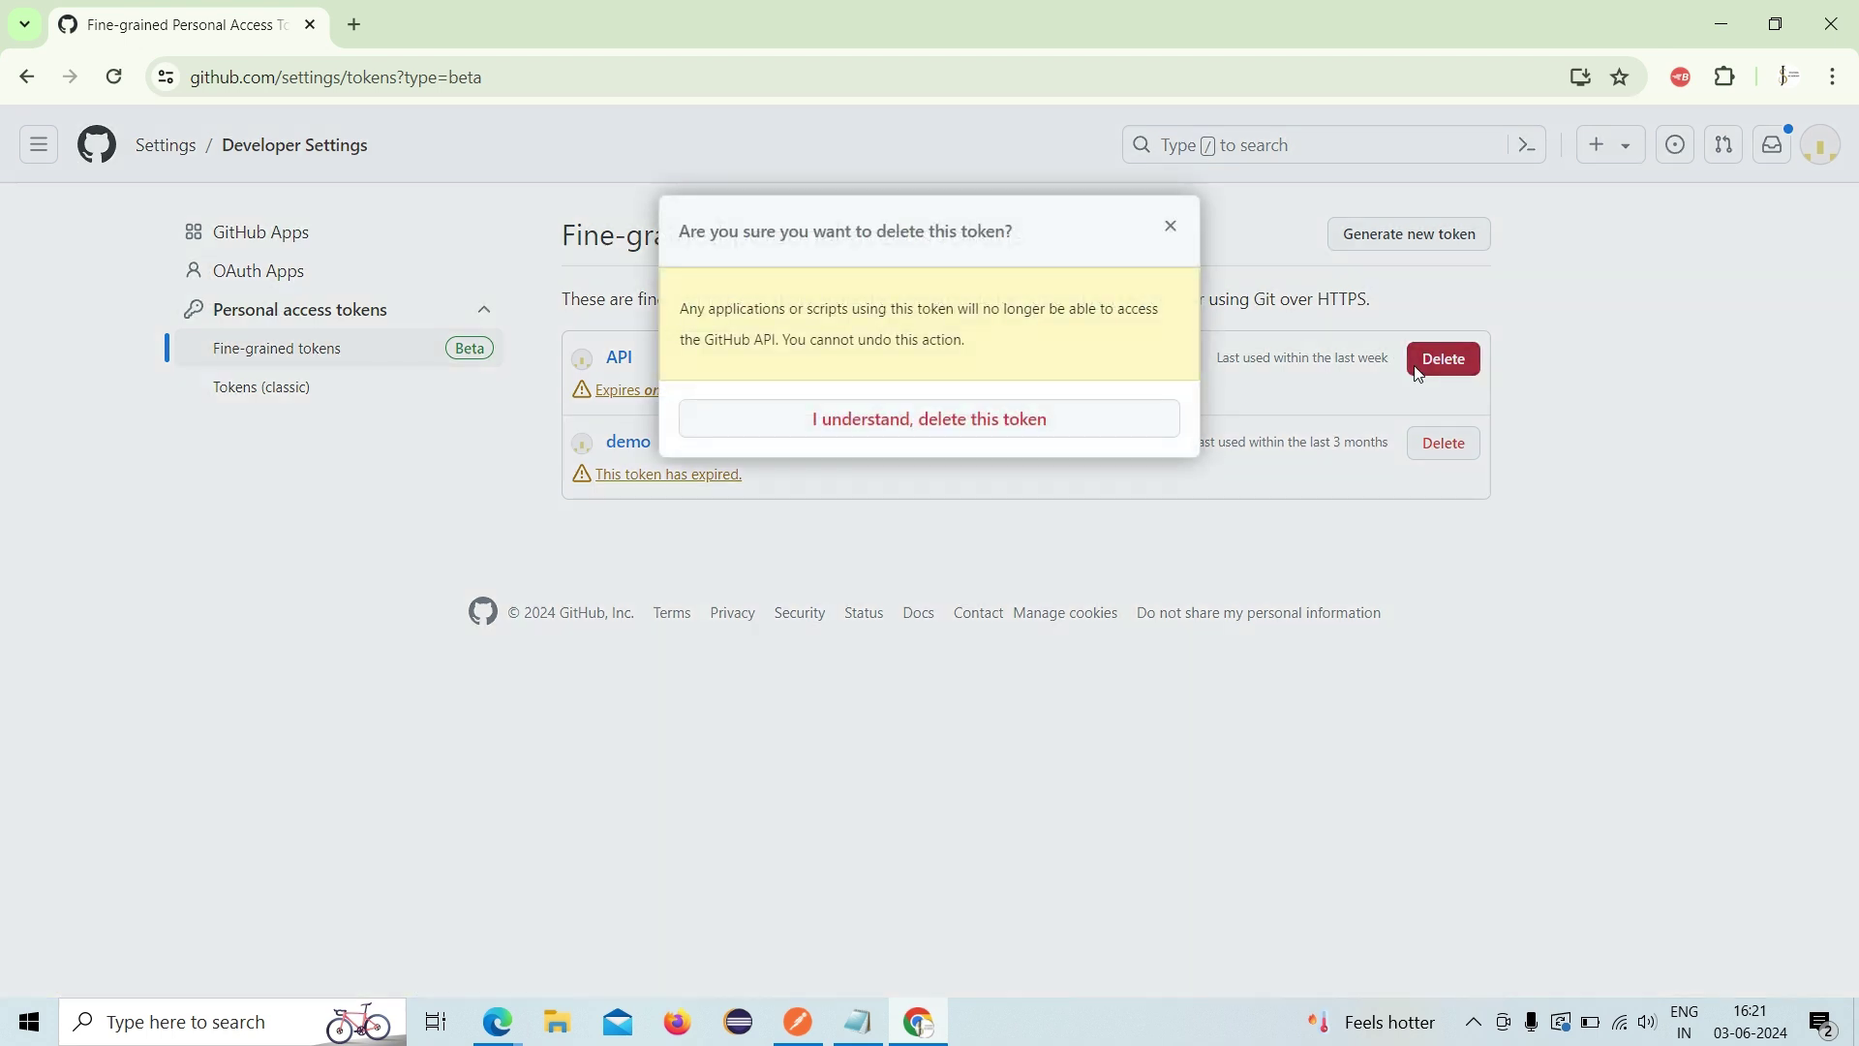
{"action": "left_click", "coordinate": [987, 422]}
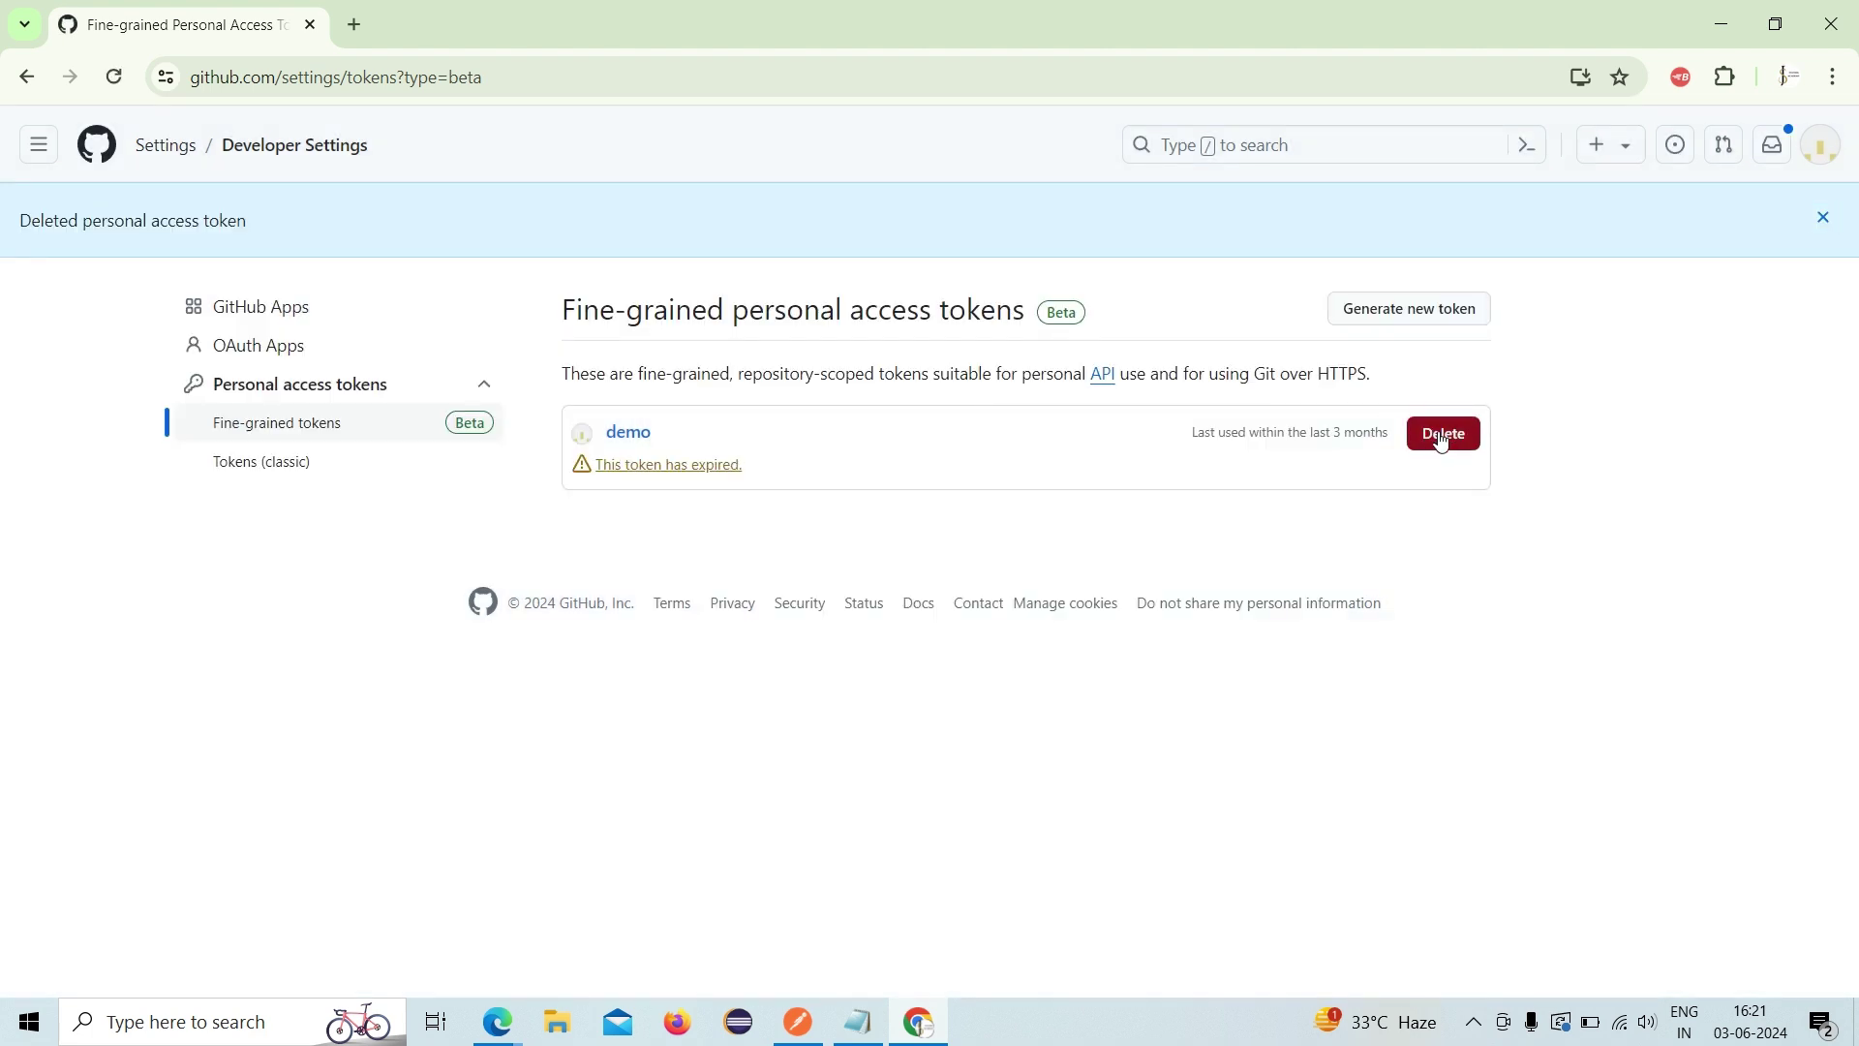
{"action": "left_click", "coordinate": [1442, 437]}
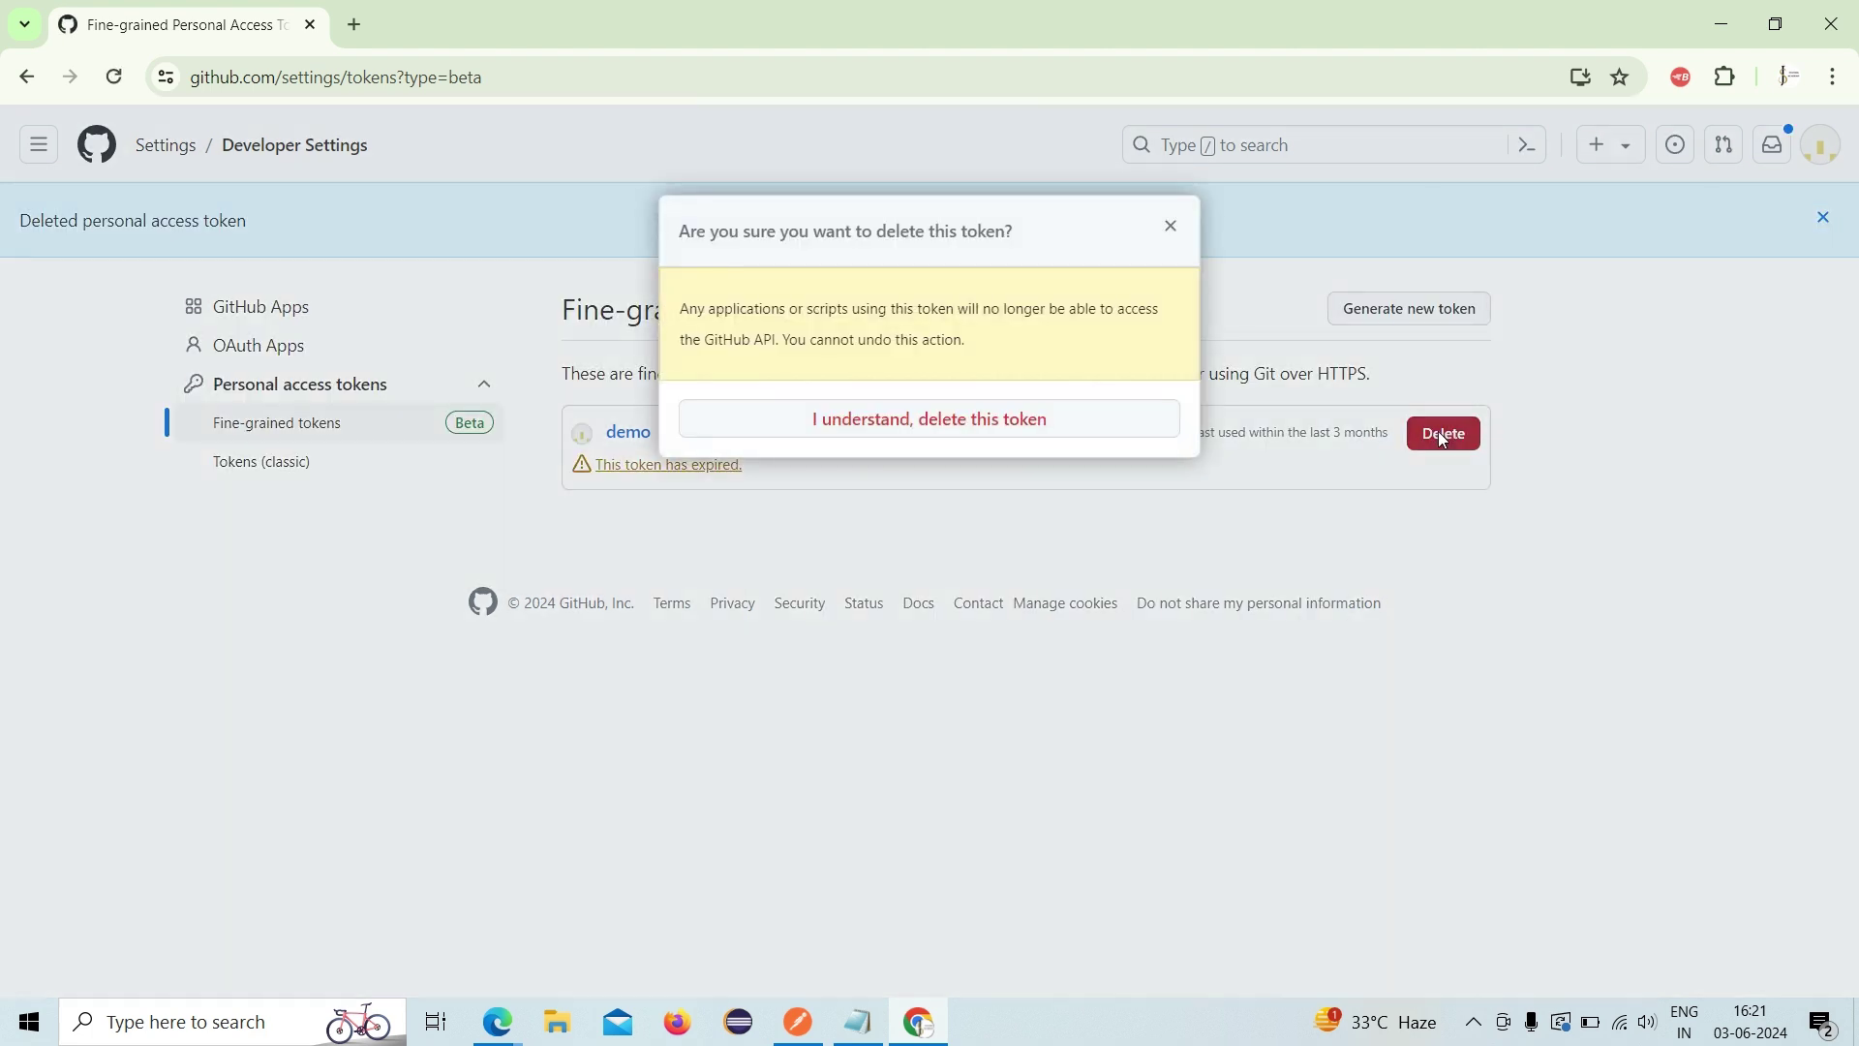
{"action": "left_click", "coordinate": [956, 414]}
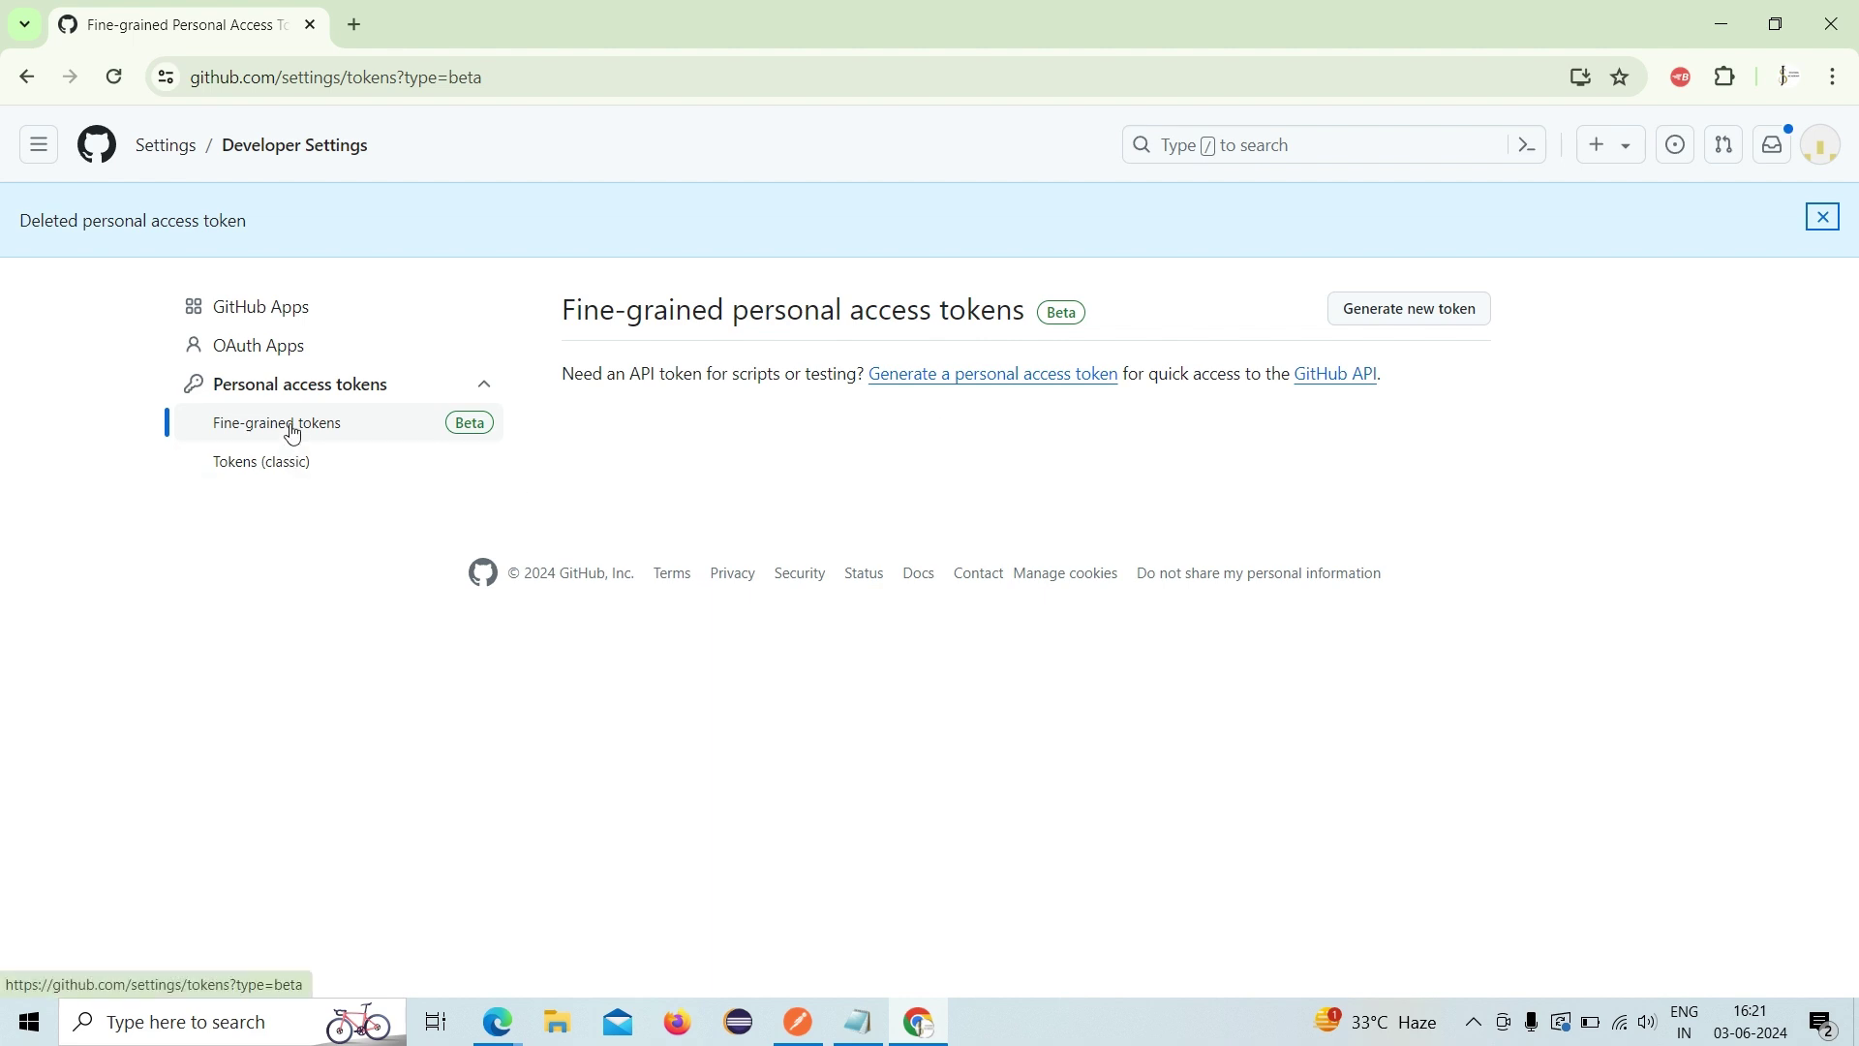
{"action": "left_click", "coordinate": [293, 433]}
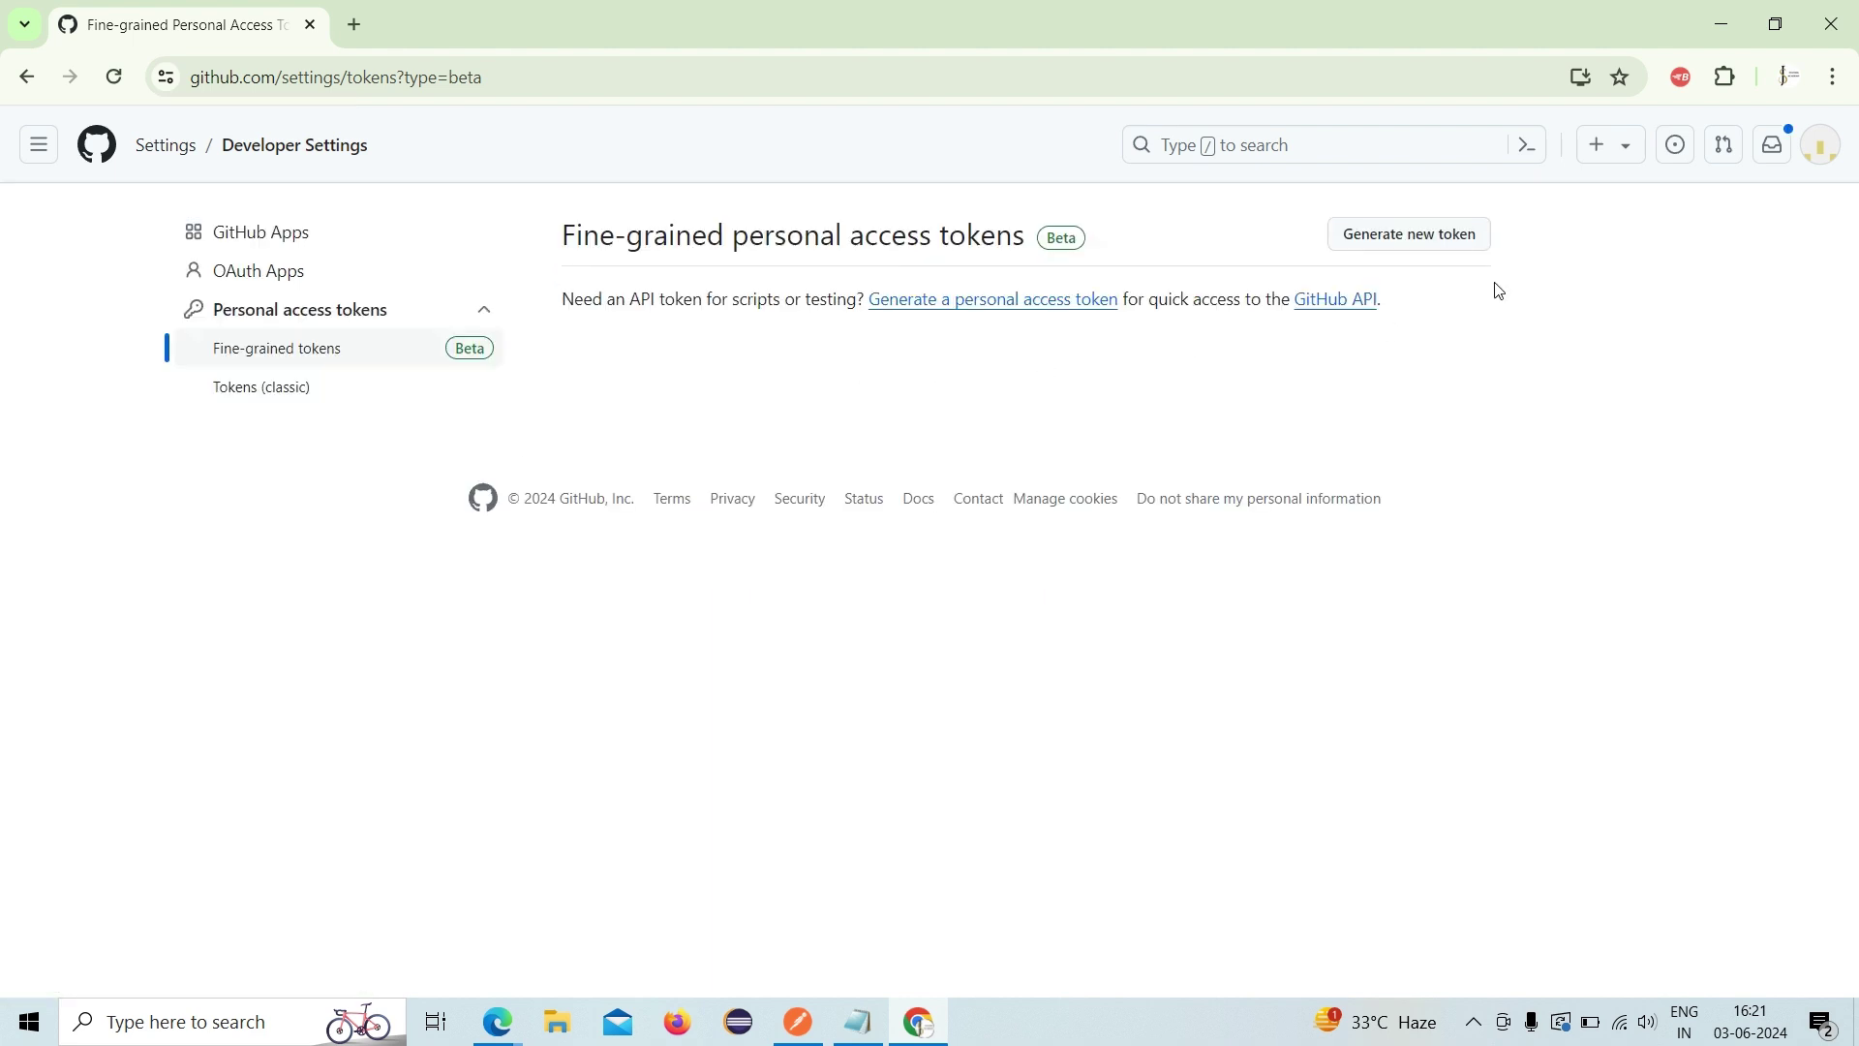
{"action": "left_click", "coordinate": [1434, 240]}
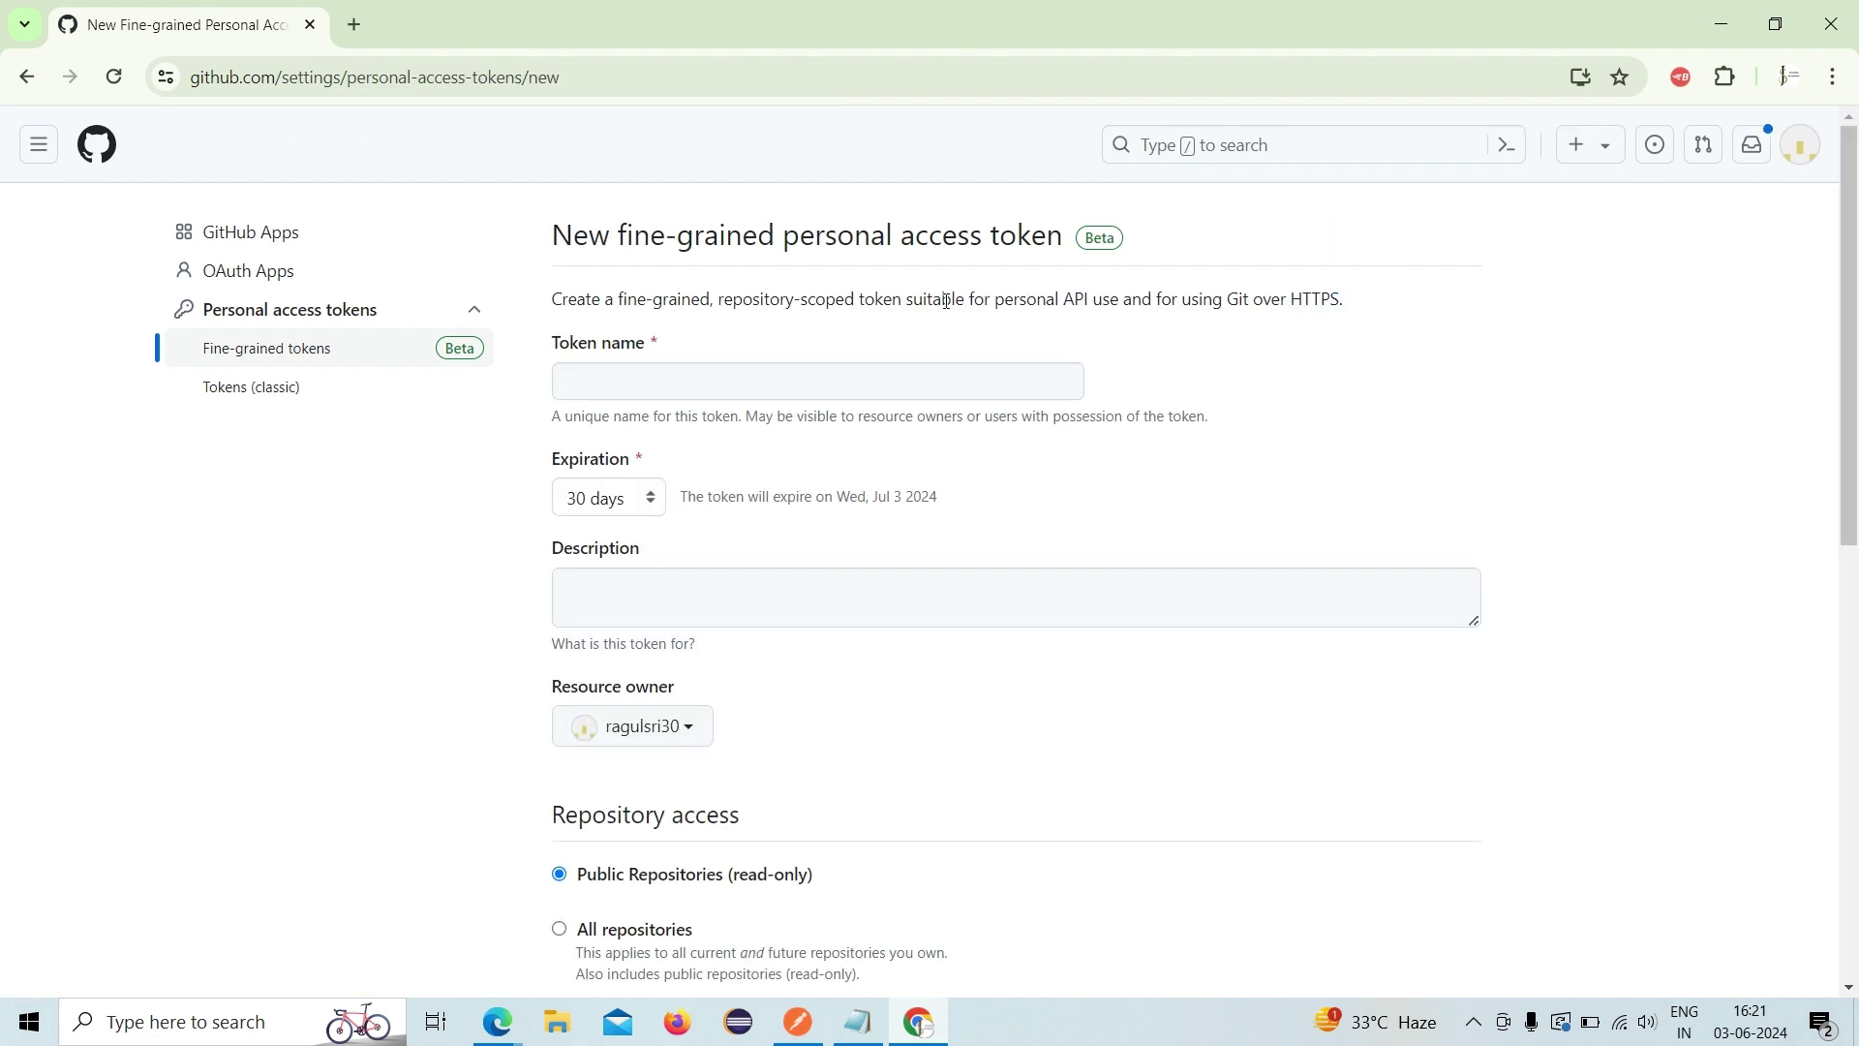
- Name the new fine-grained token Postman and set it to expire in 7 days
{"action": "left_click", "coordinate": [755, 383]}
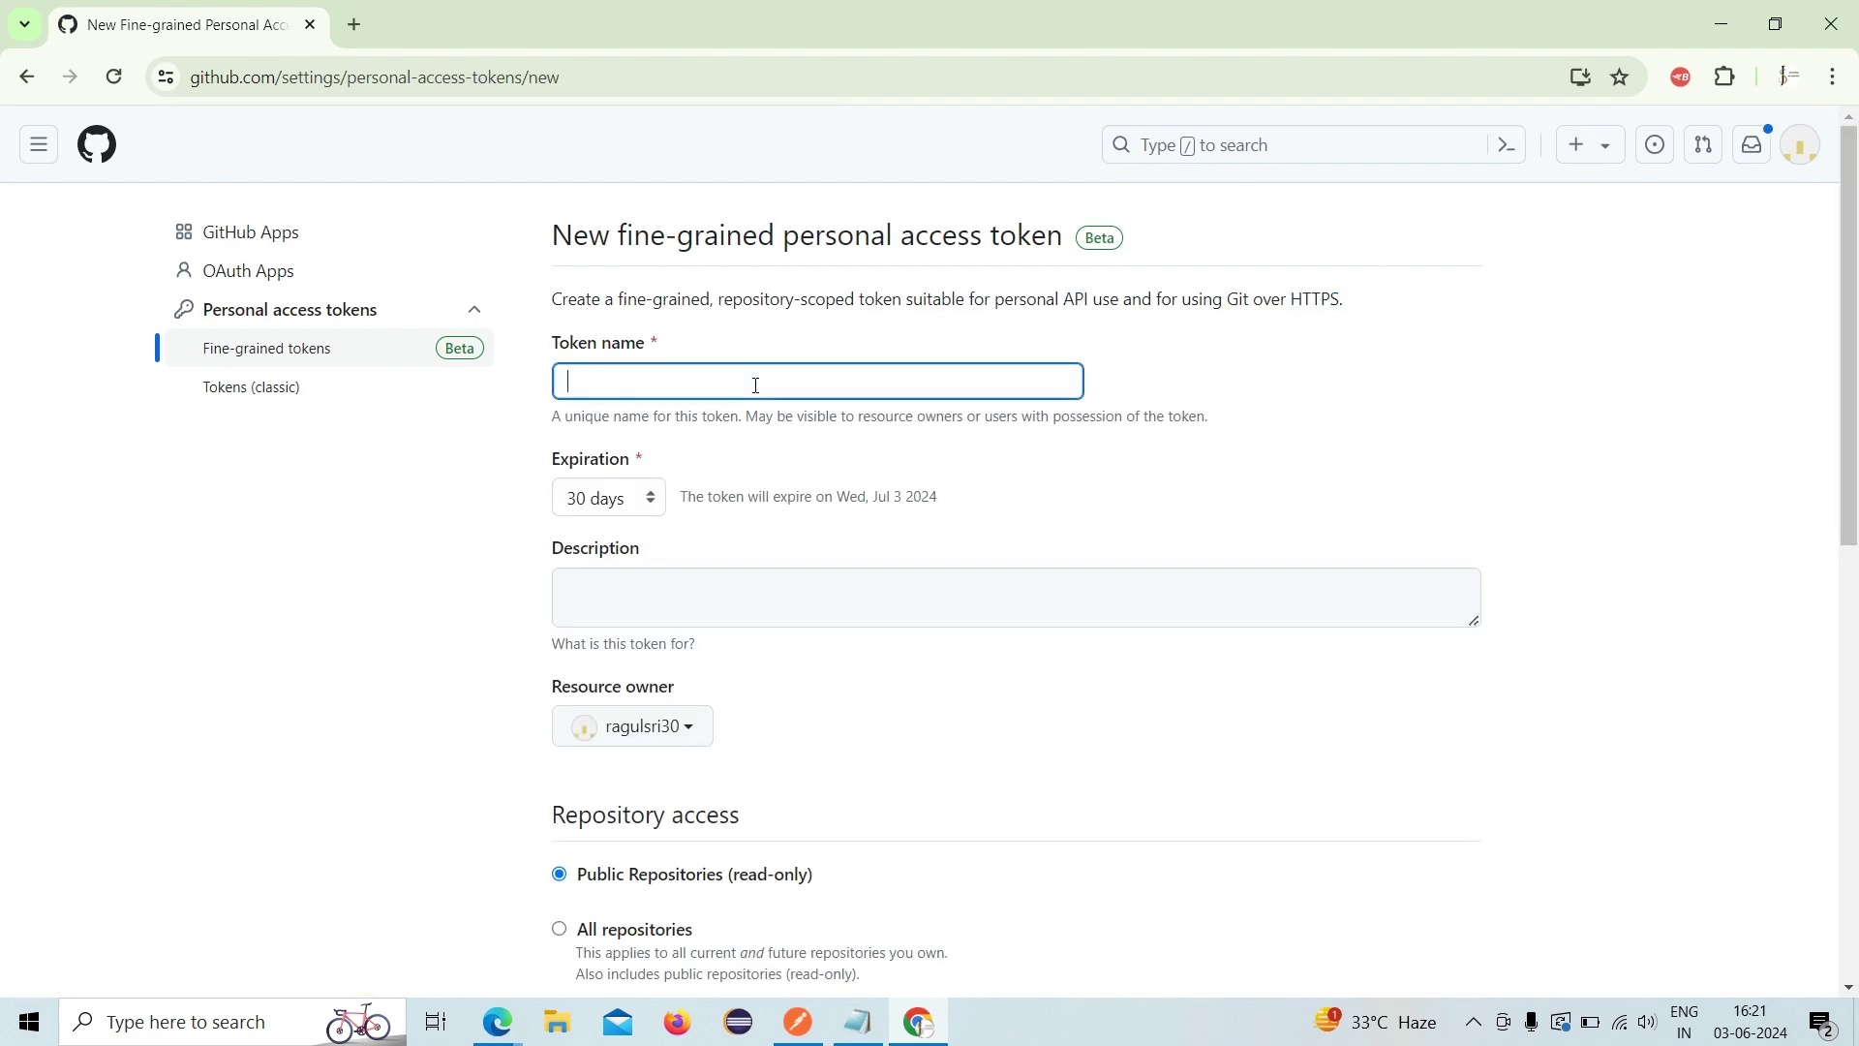
{"action": "type", "text": "Post"}
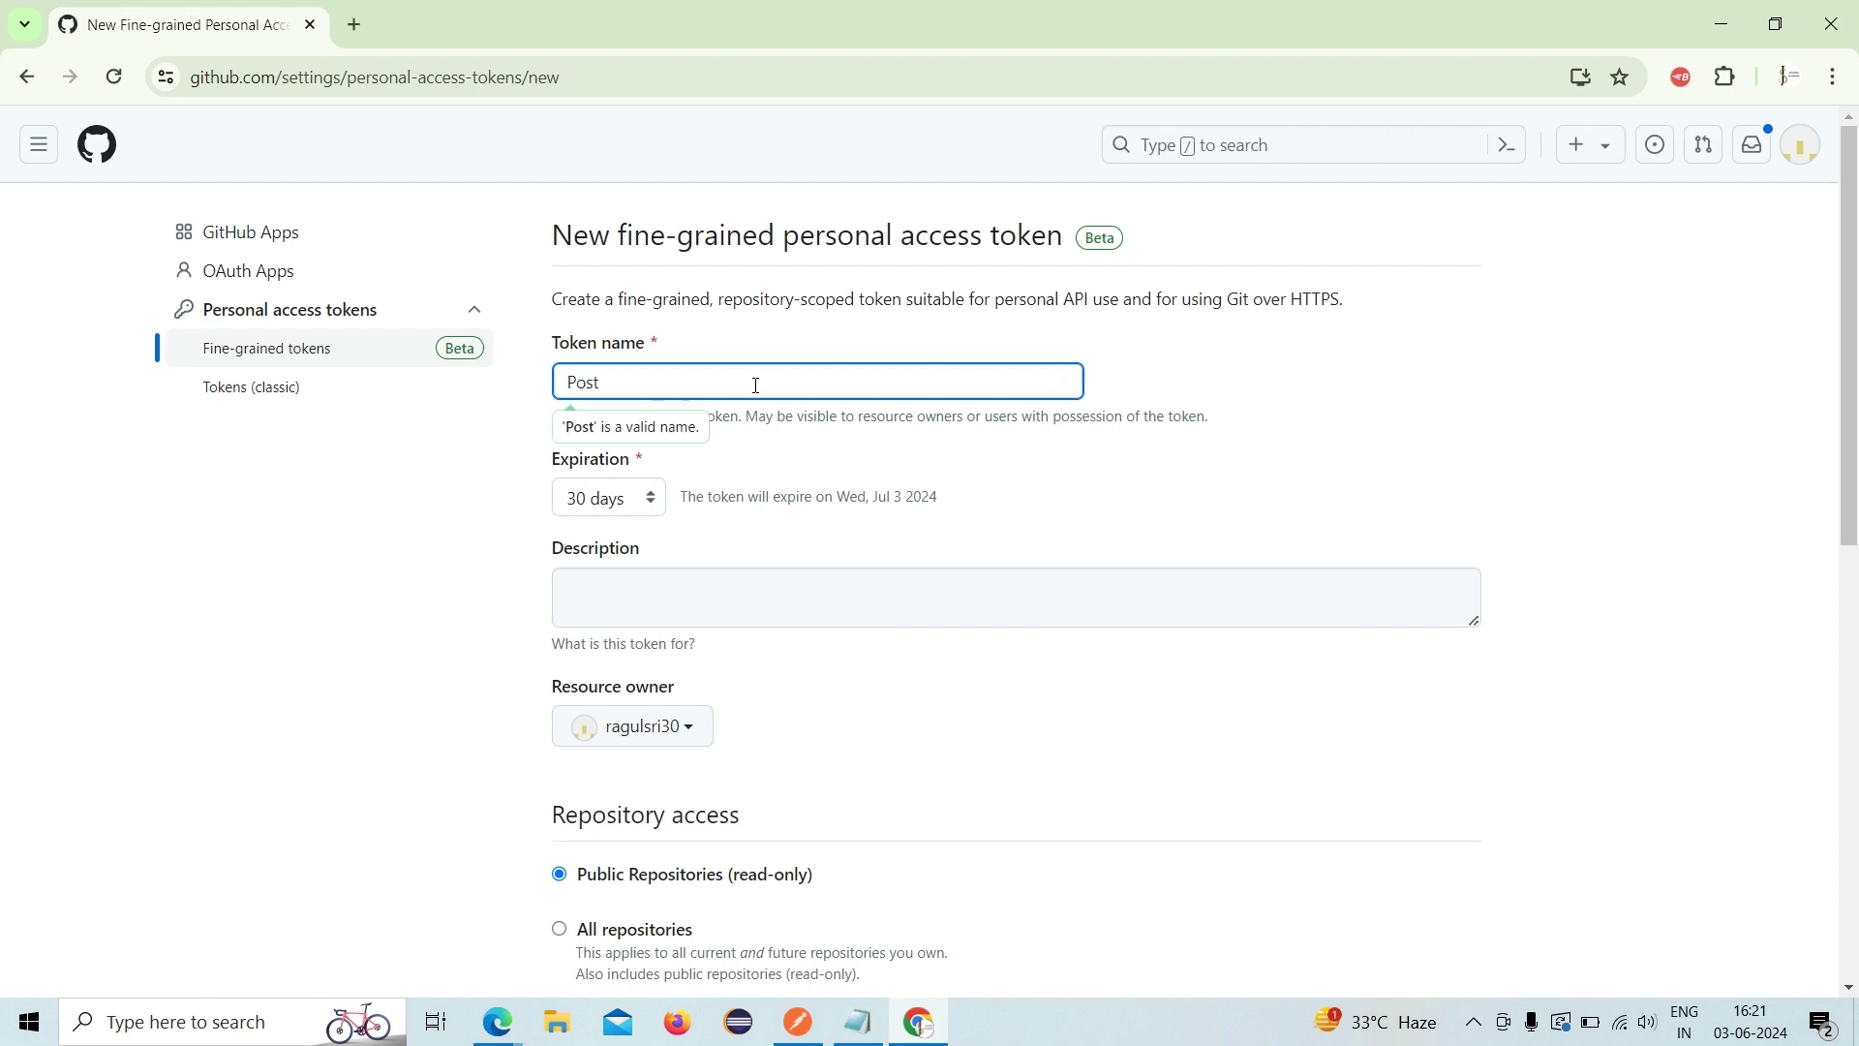
{"action": "type", "text": "man"}
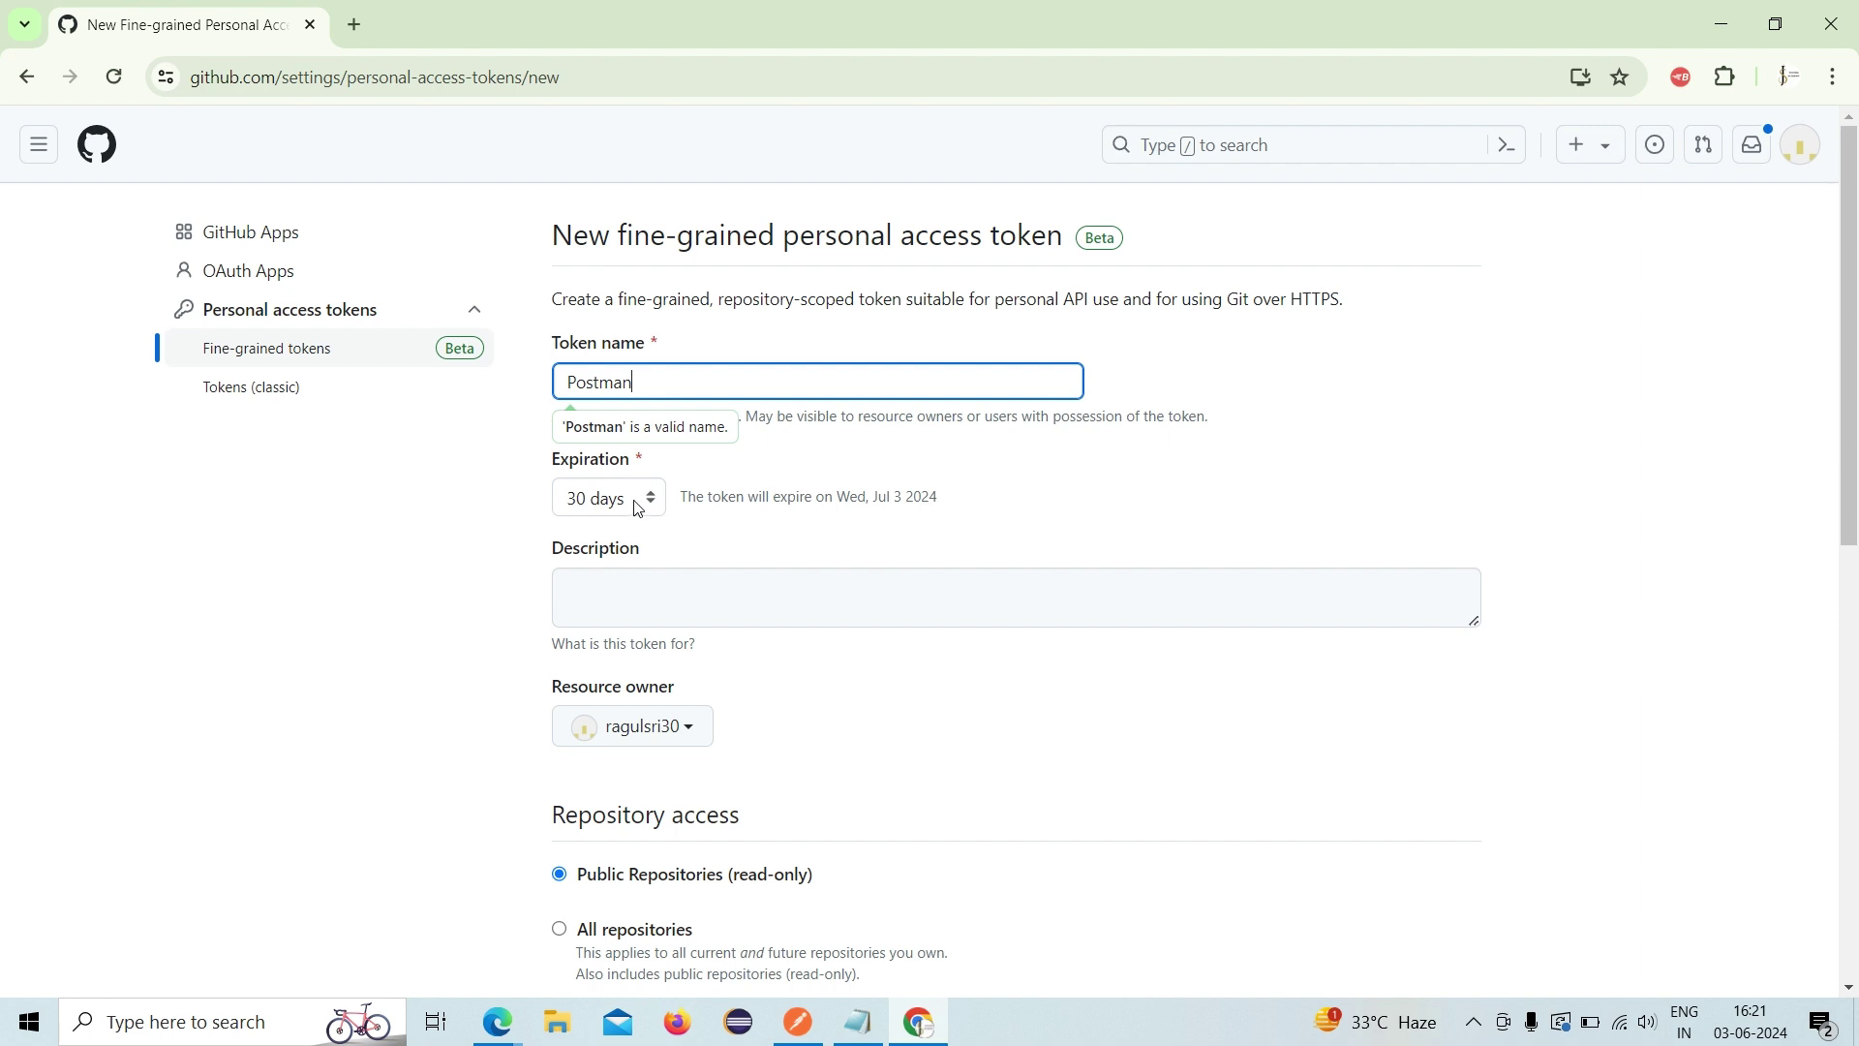
{"action": "left_click", "coordinate": [655, 500]}
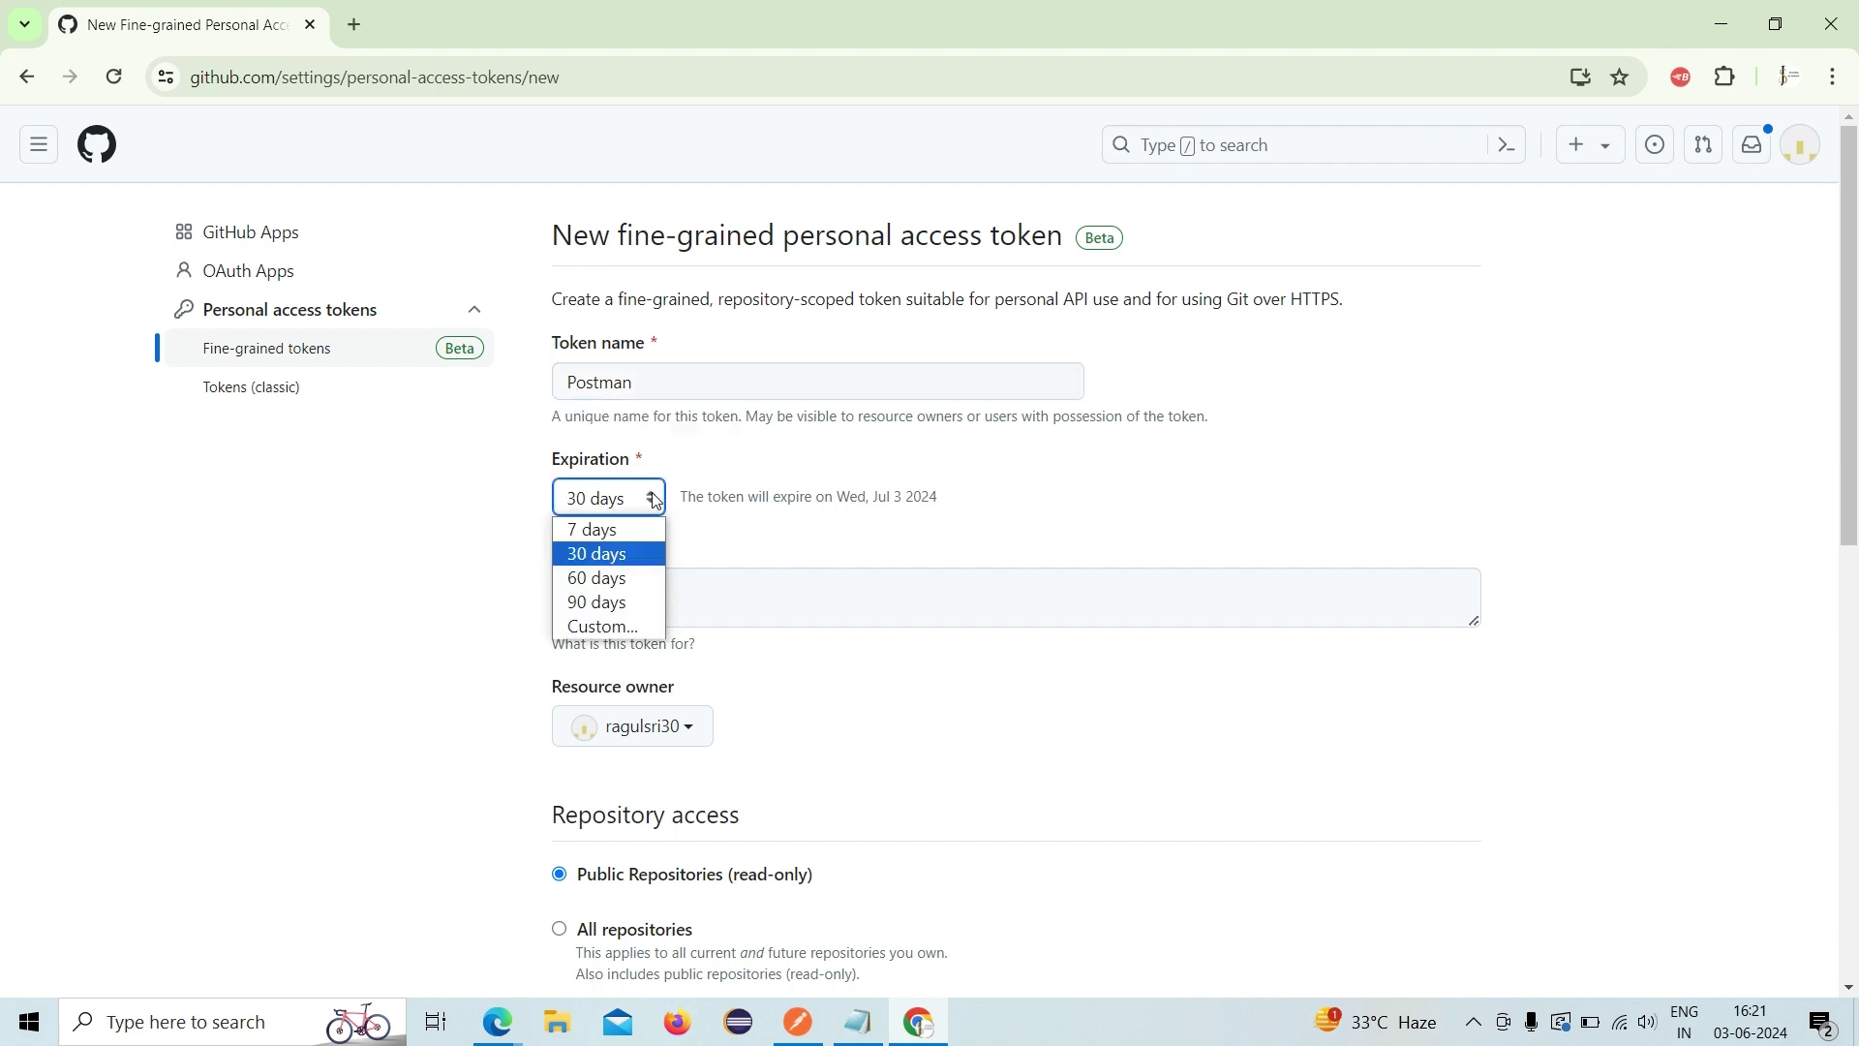
{"action": "left_click", "coordinate": [620, 532]}
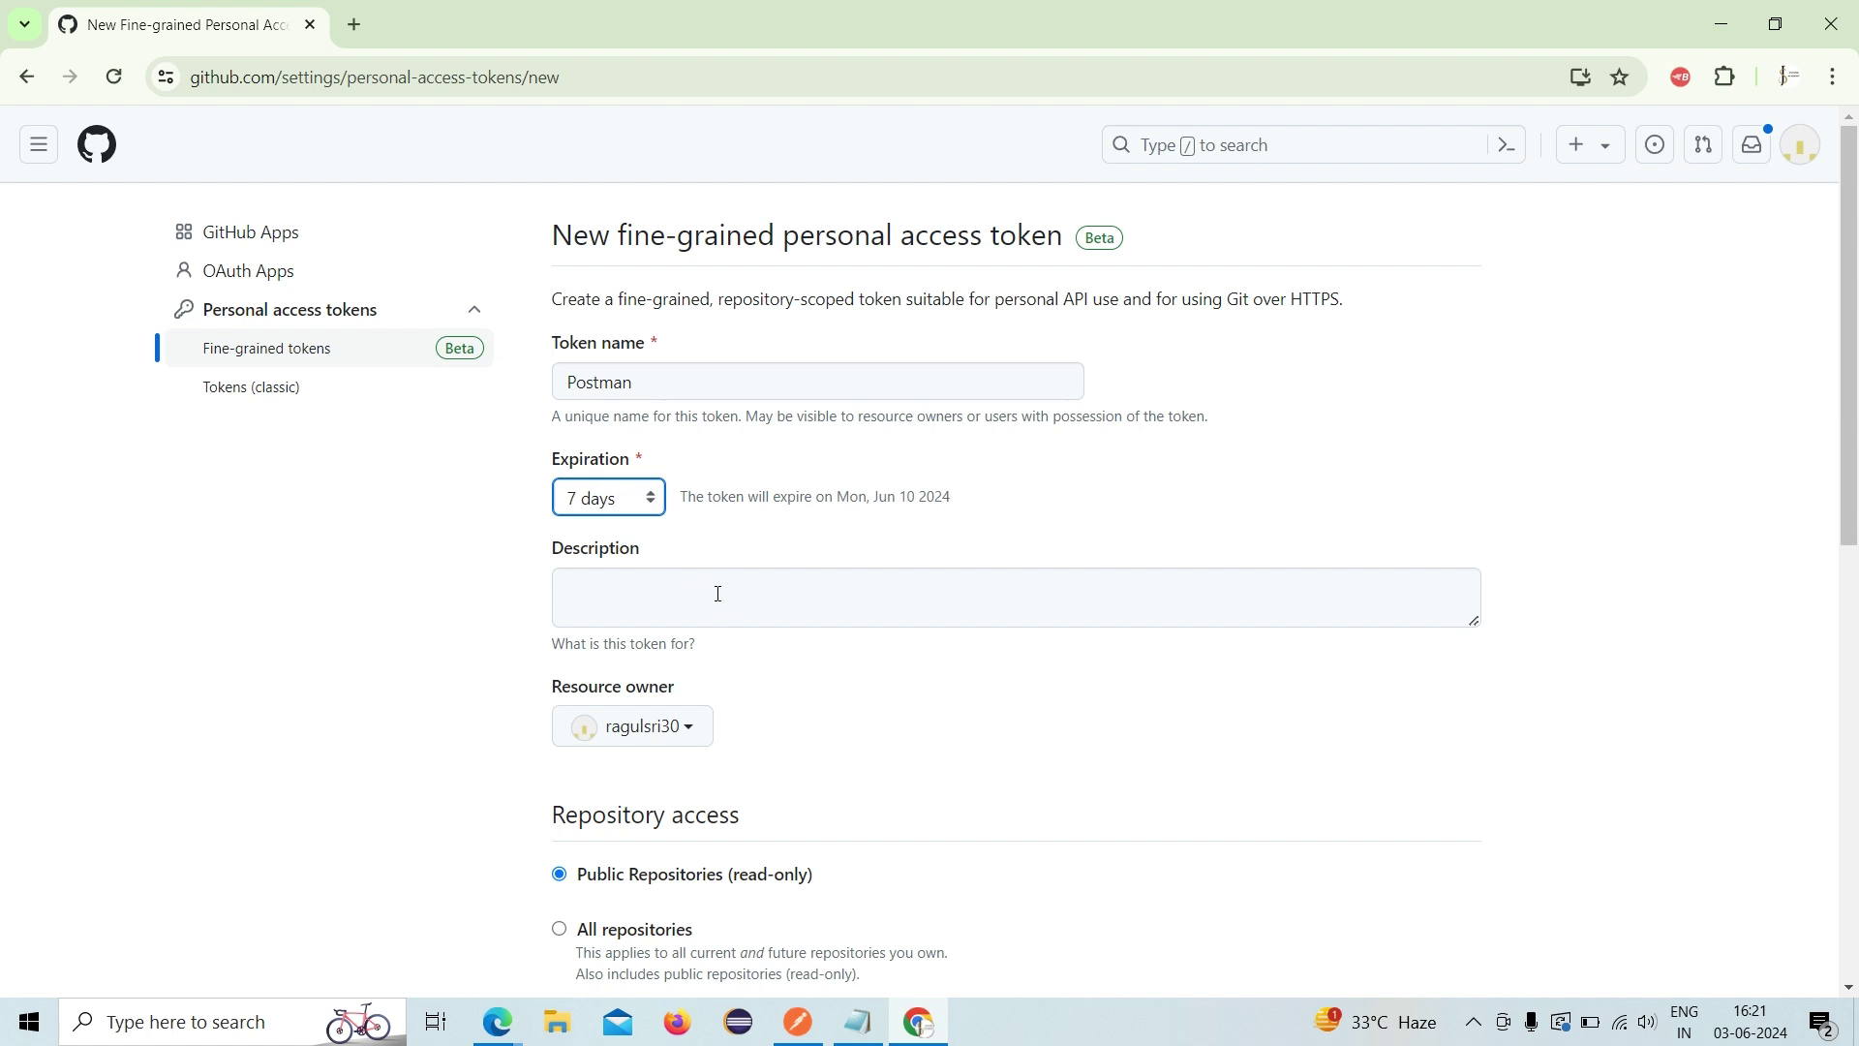
- Grant the token access to all repositories, generate it and copy it
{"action": "scroll", "coordinate": [730, 610], "scroll_direction": "down", "scroll_amount": 2}
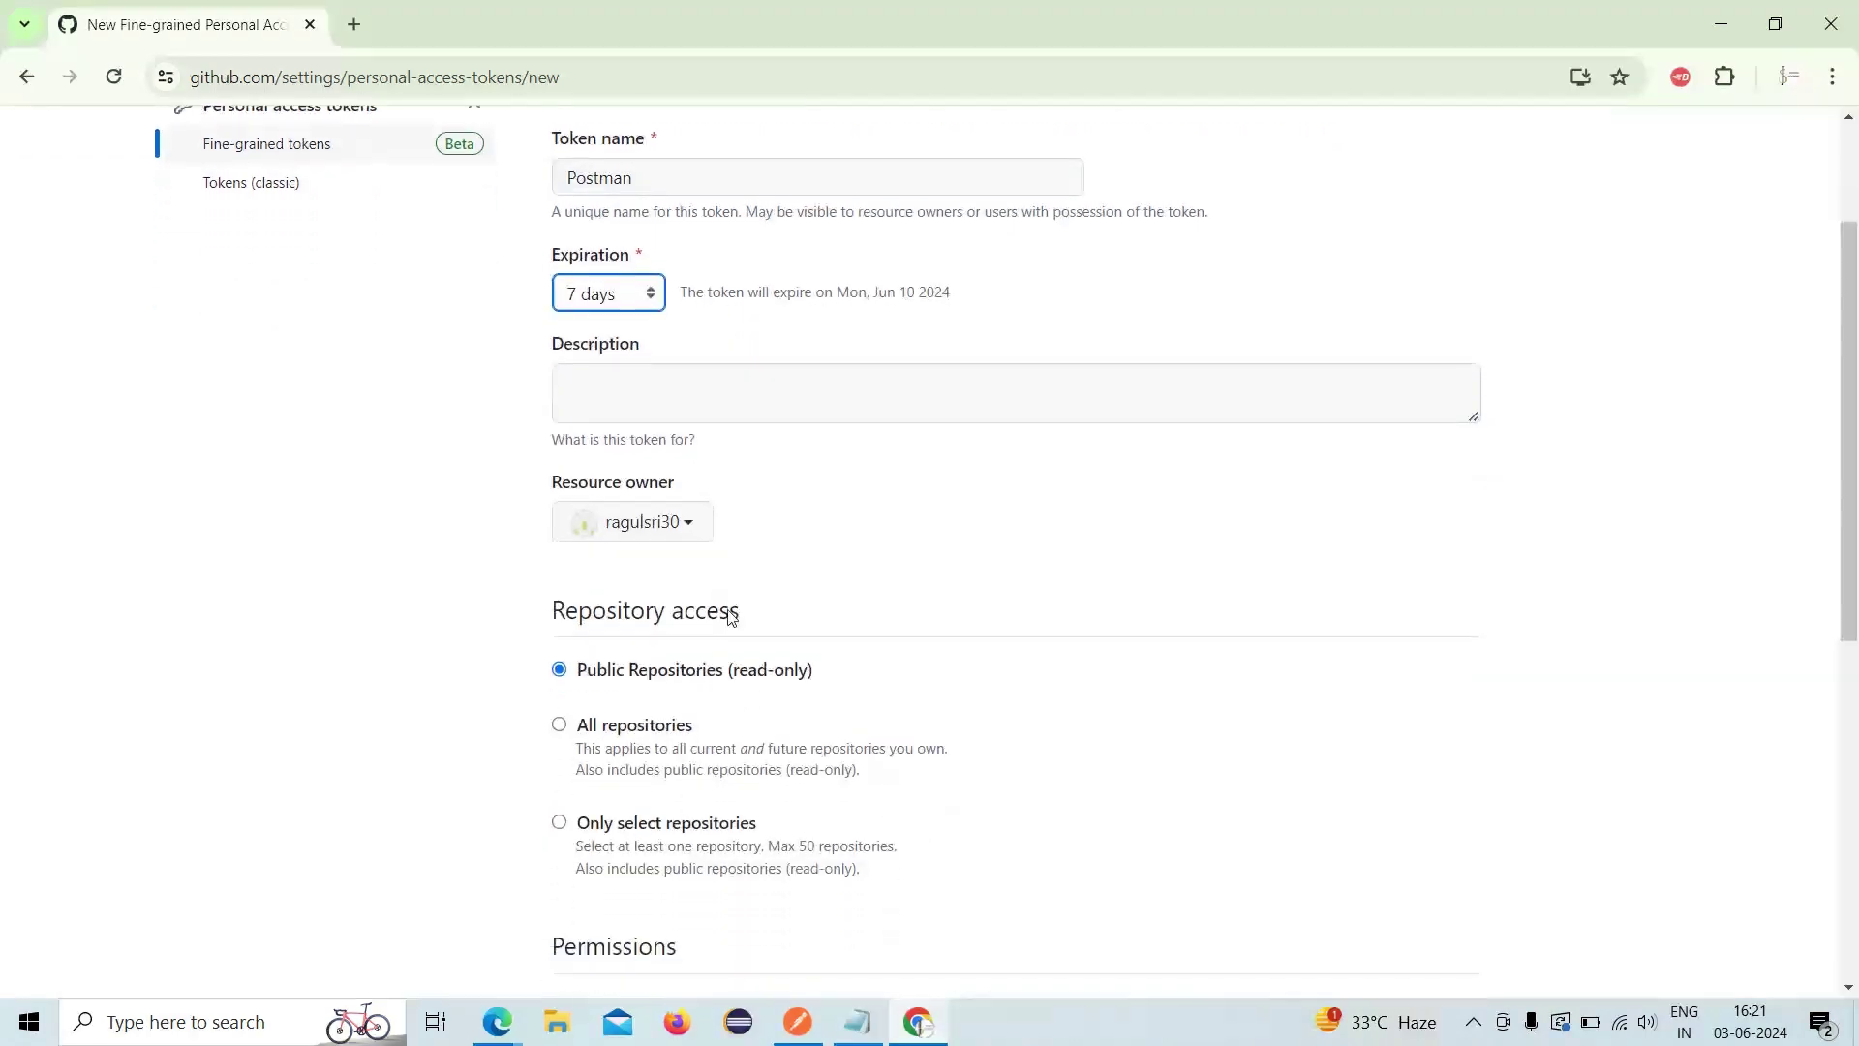
{"action": "scroll", "coordinate": [730, 618], "scroll_direction": "down", "scroll_amount": 1}
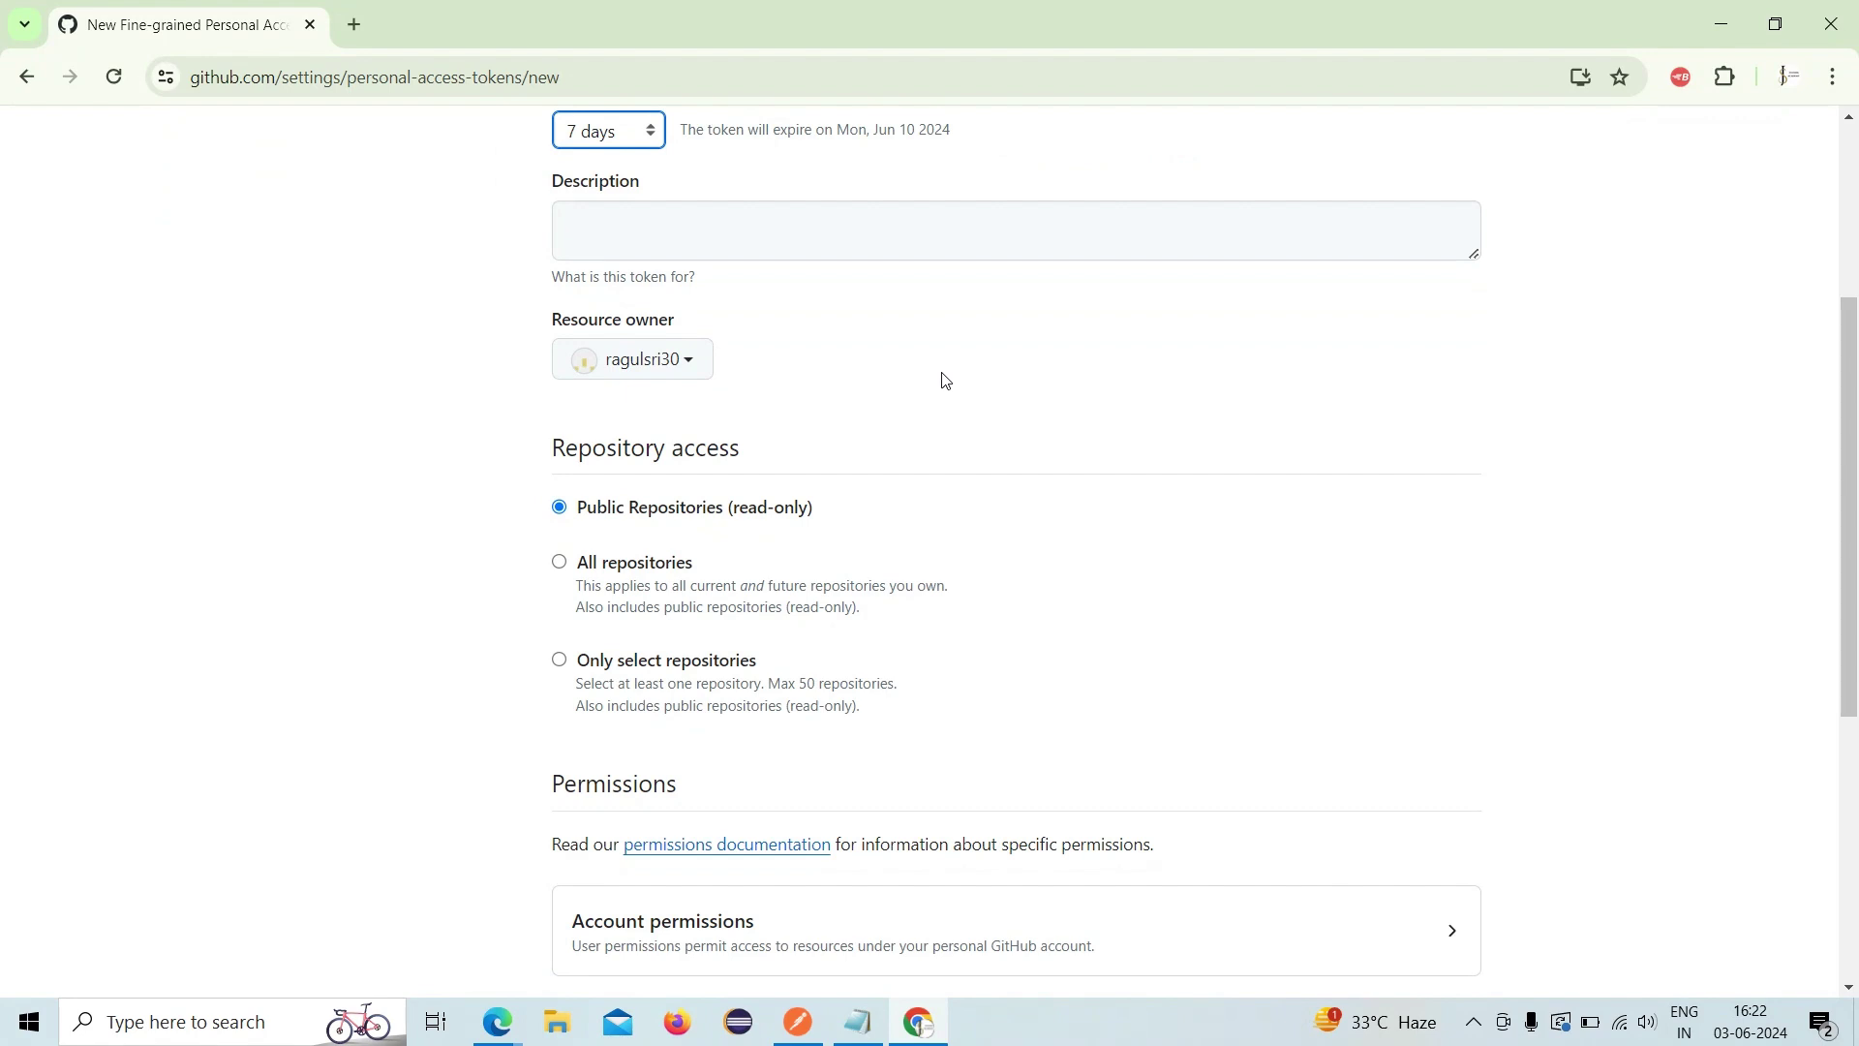
{"action": "scroll", "coordinate": [875, 533], "scroll_direction": "down", "scroll_amount": 1}
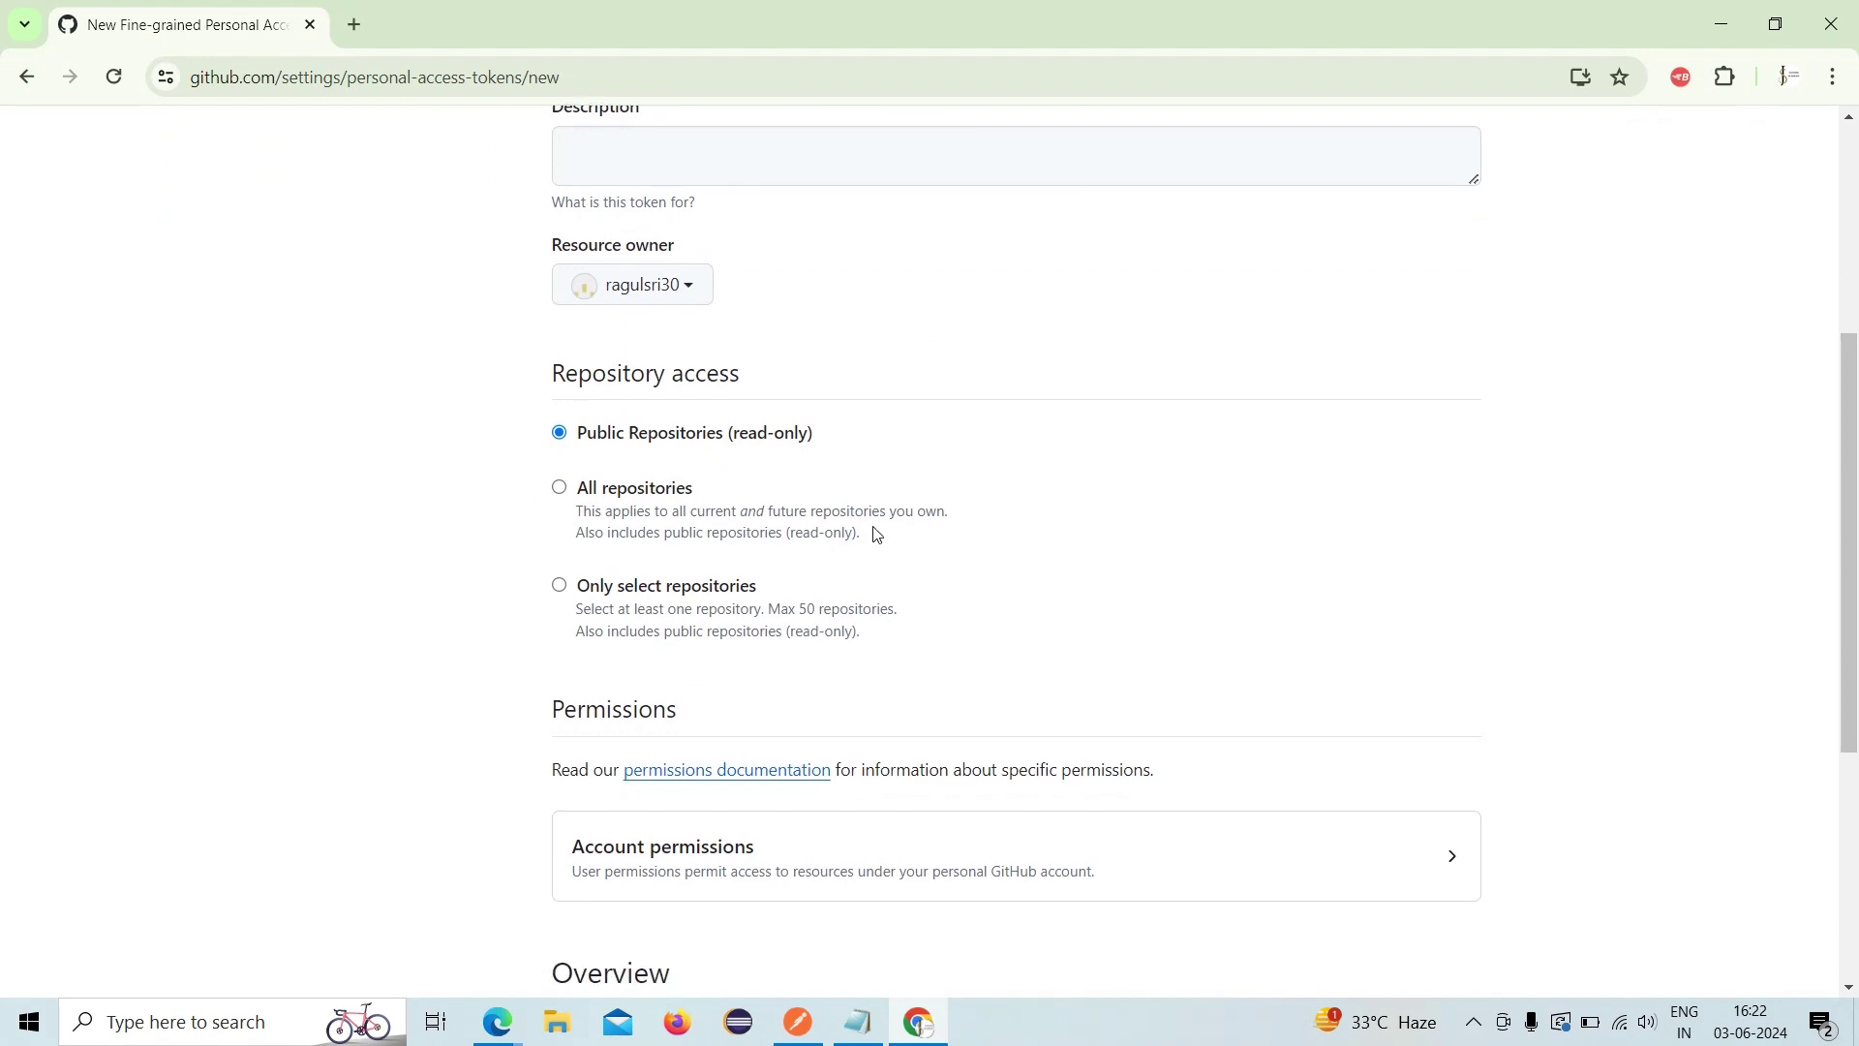
{"action": "left_click", "coordinate": [560, 488]}
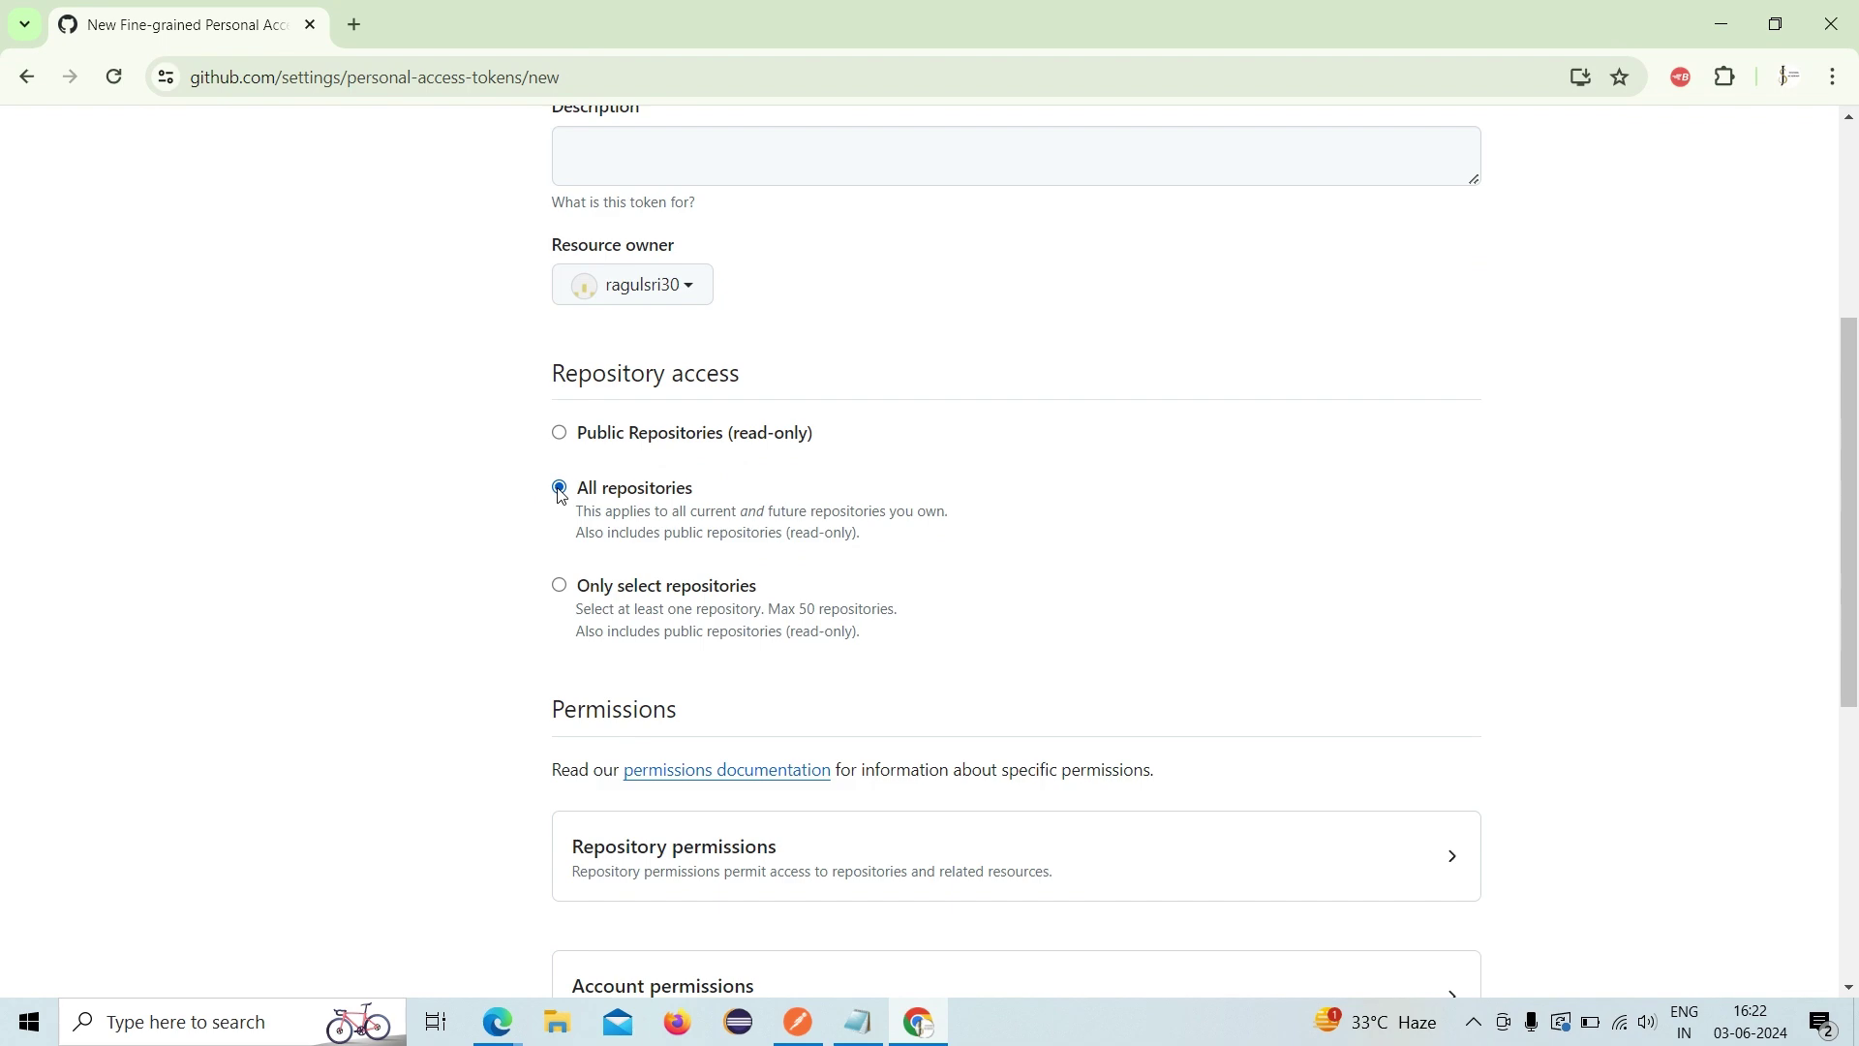
{"action": "scroll", "coordinate": [973, 622], "scroll_direction": "down", "scroll_amount": 4}
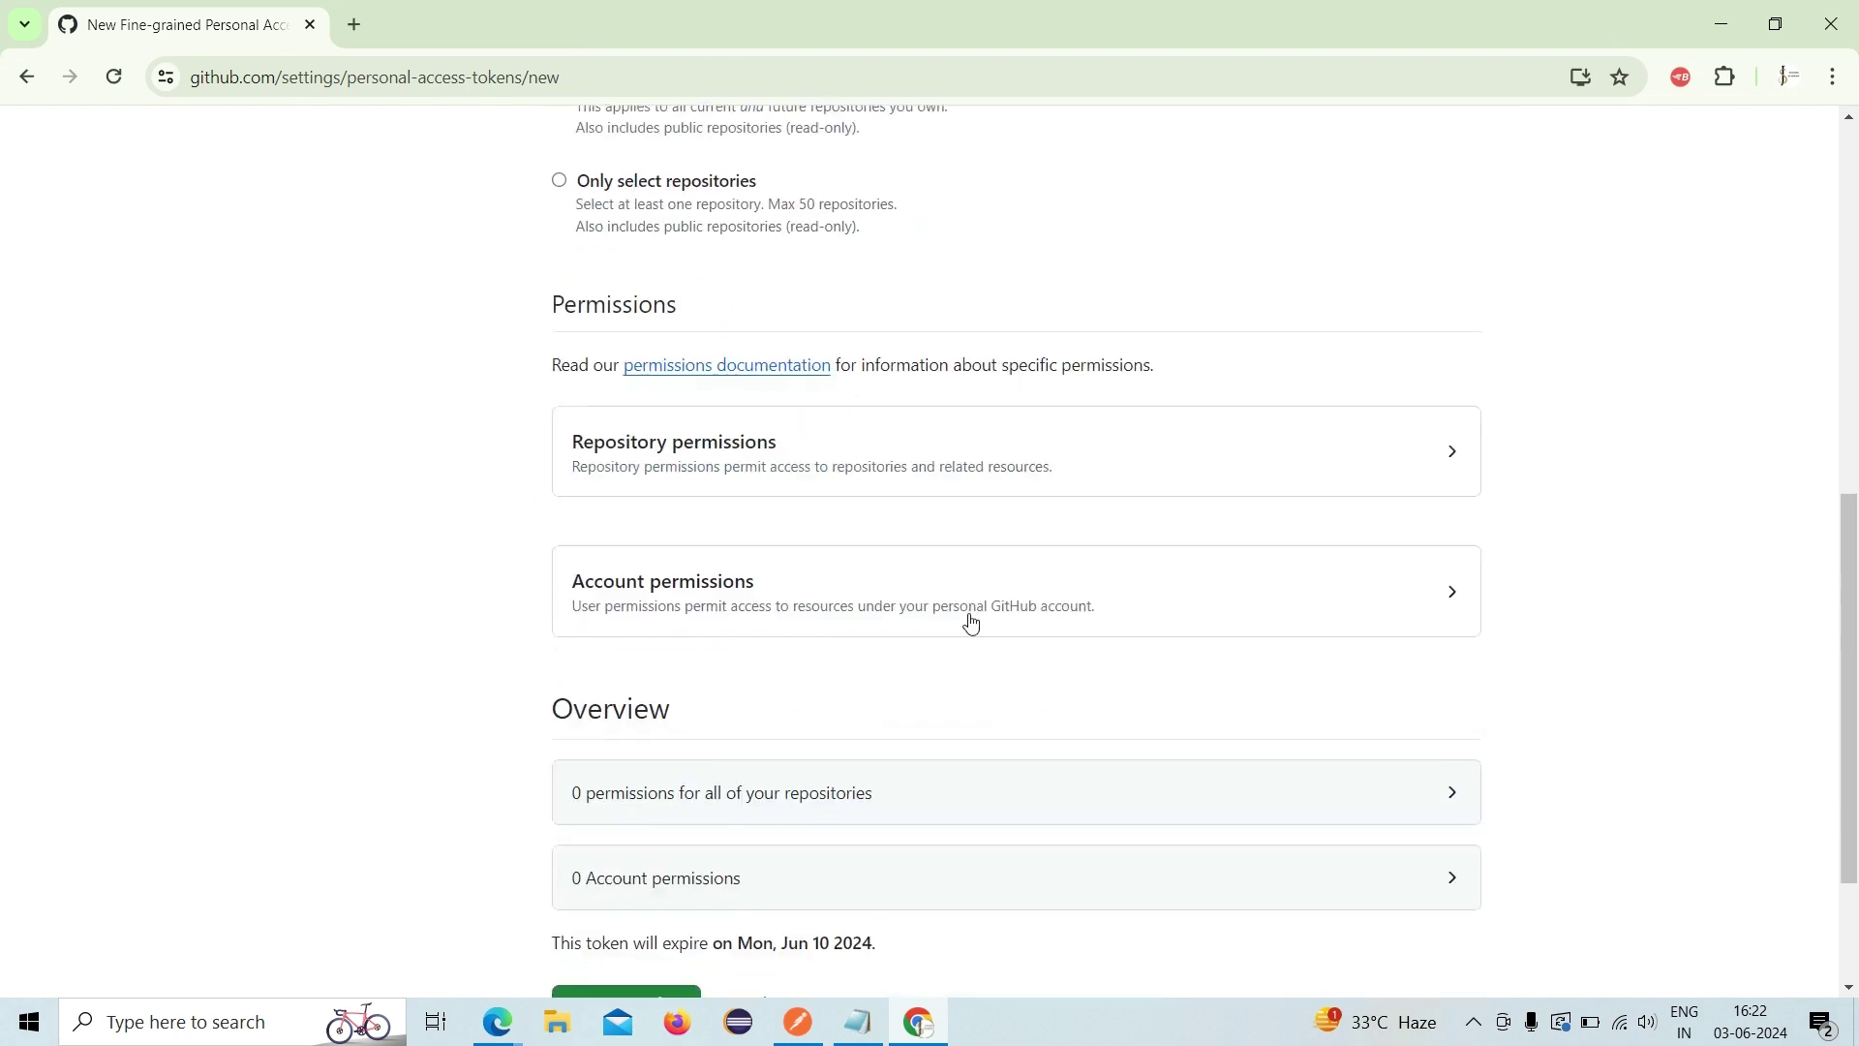
{"action": "scroll", "coordinate": [971, 622], "scroll_direction": "down", "scroll_amount": 2}
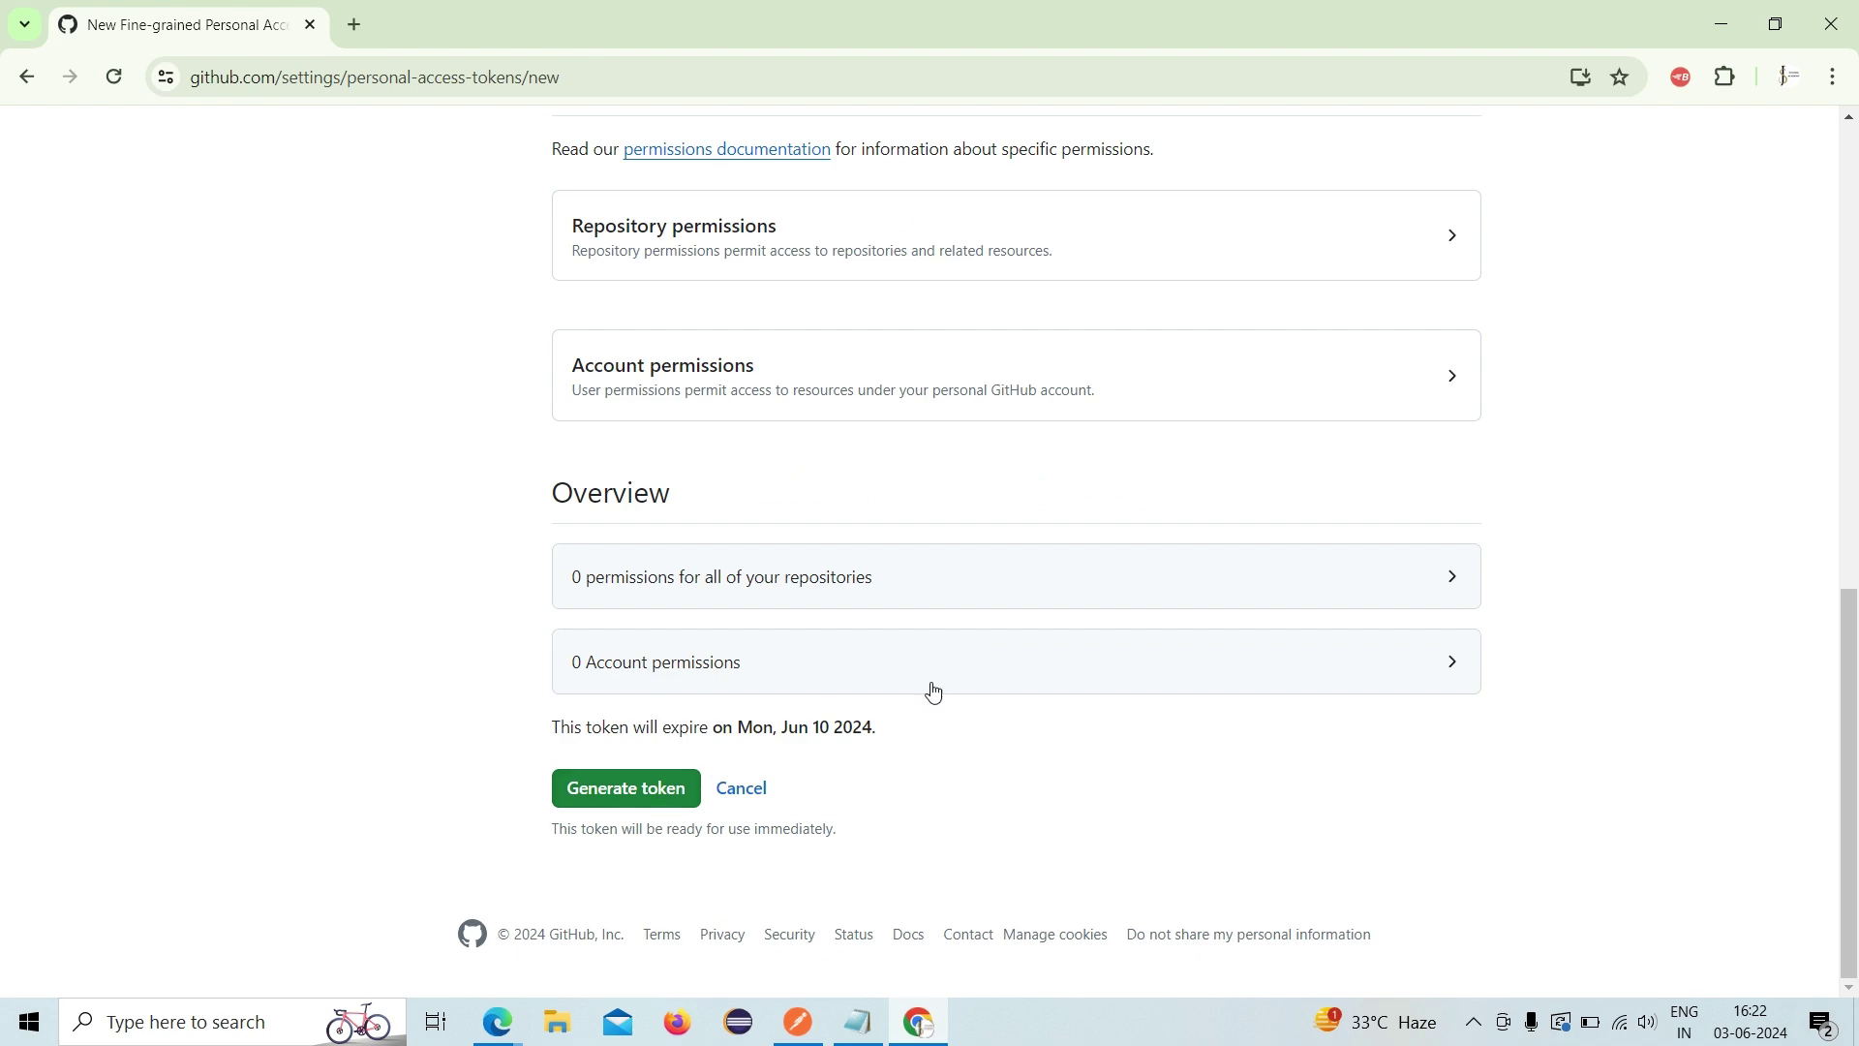
{"action": "scroll", "coordinate": [979, 680], "scroll_direction": "up", "scroll_amount": 4}
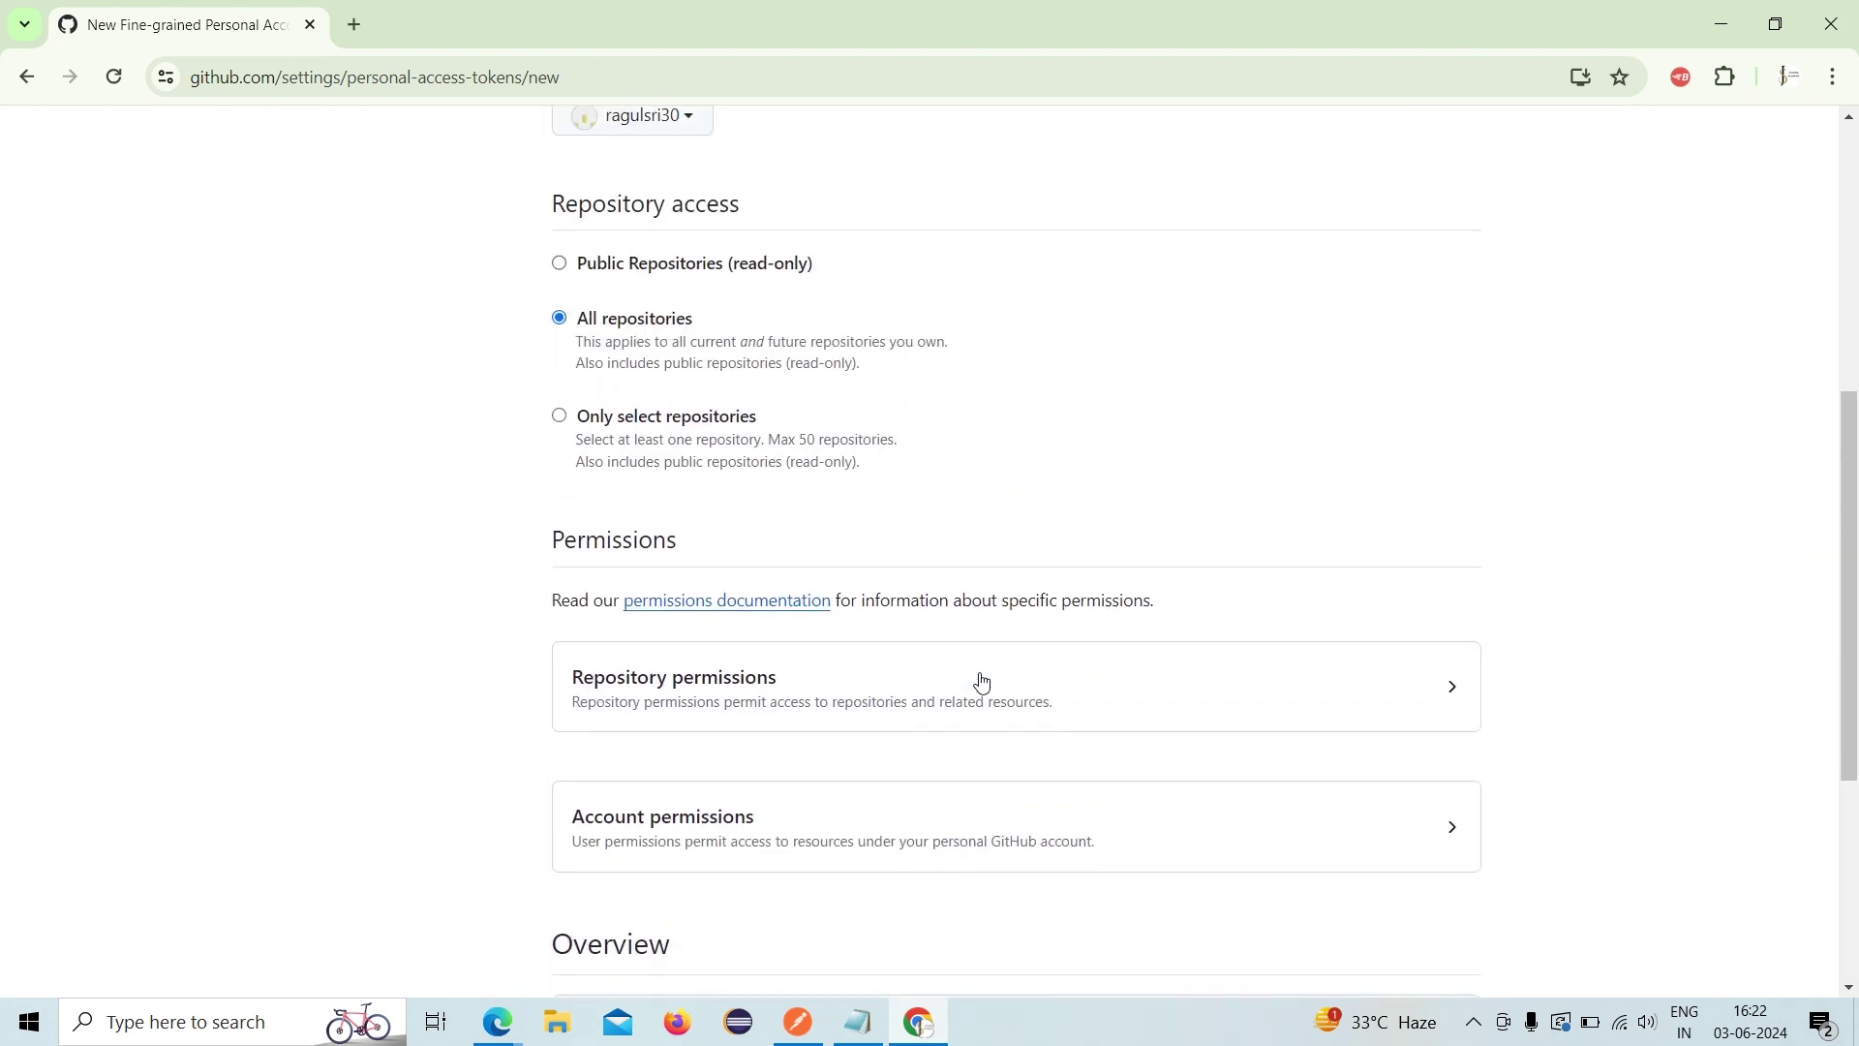
{"action": "scroll", "coordinate": [979, 683], "scroll_direction": "down", "scroll_amount": 4}
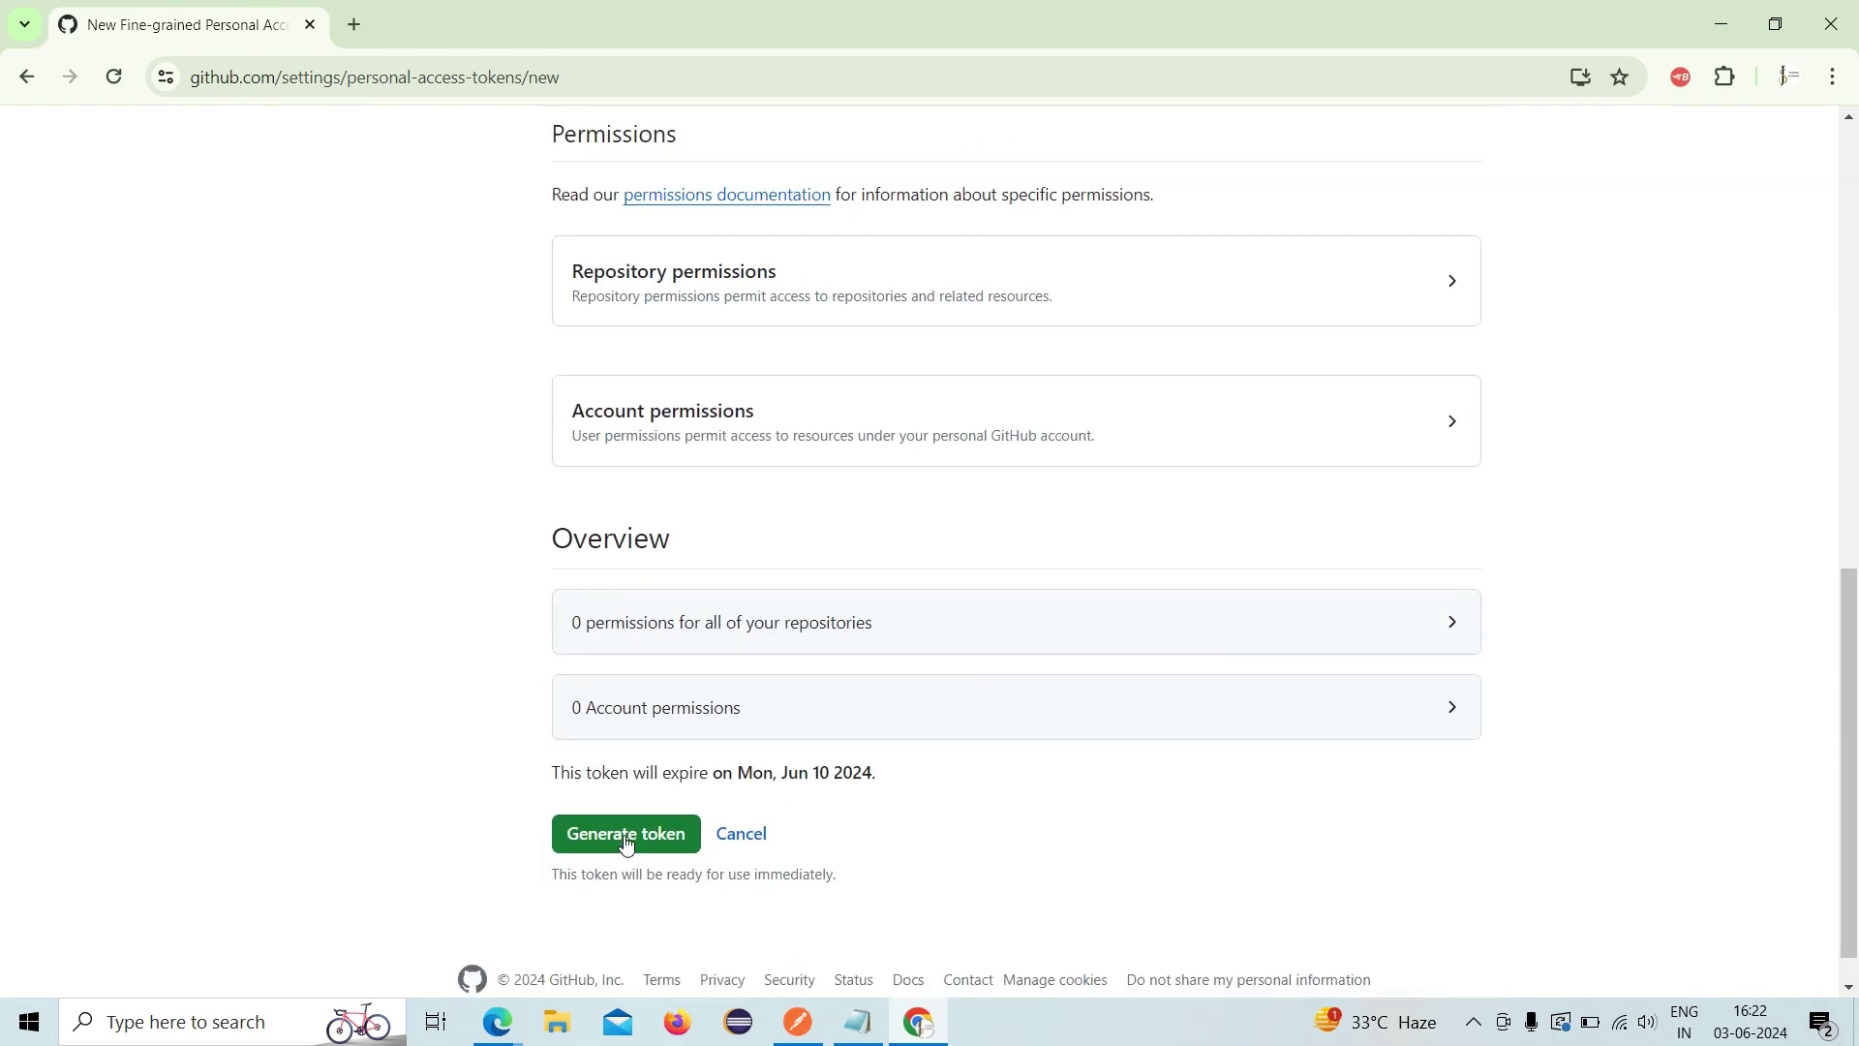
{"action": "left_click", "coordinate": [625, 839]}
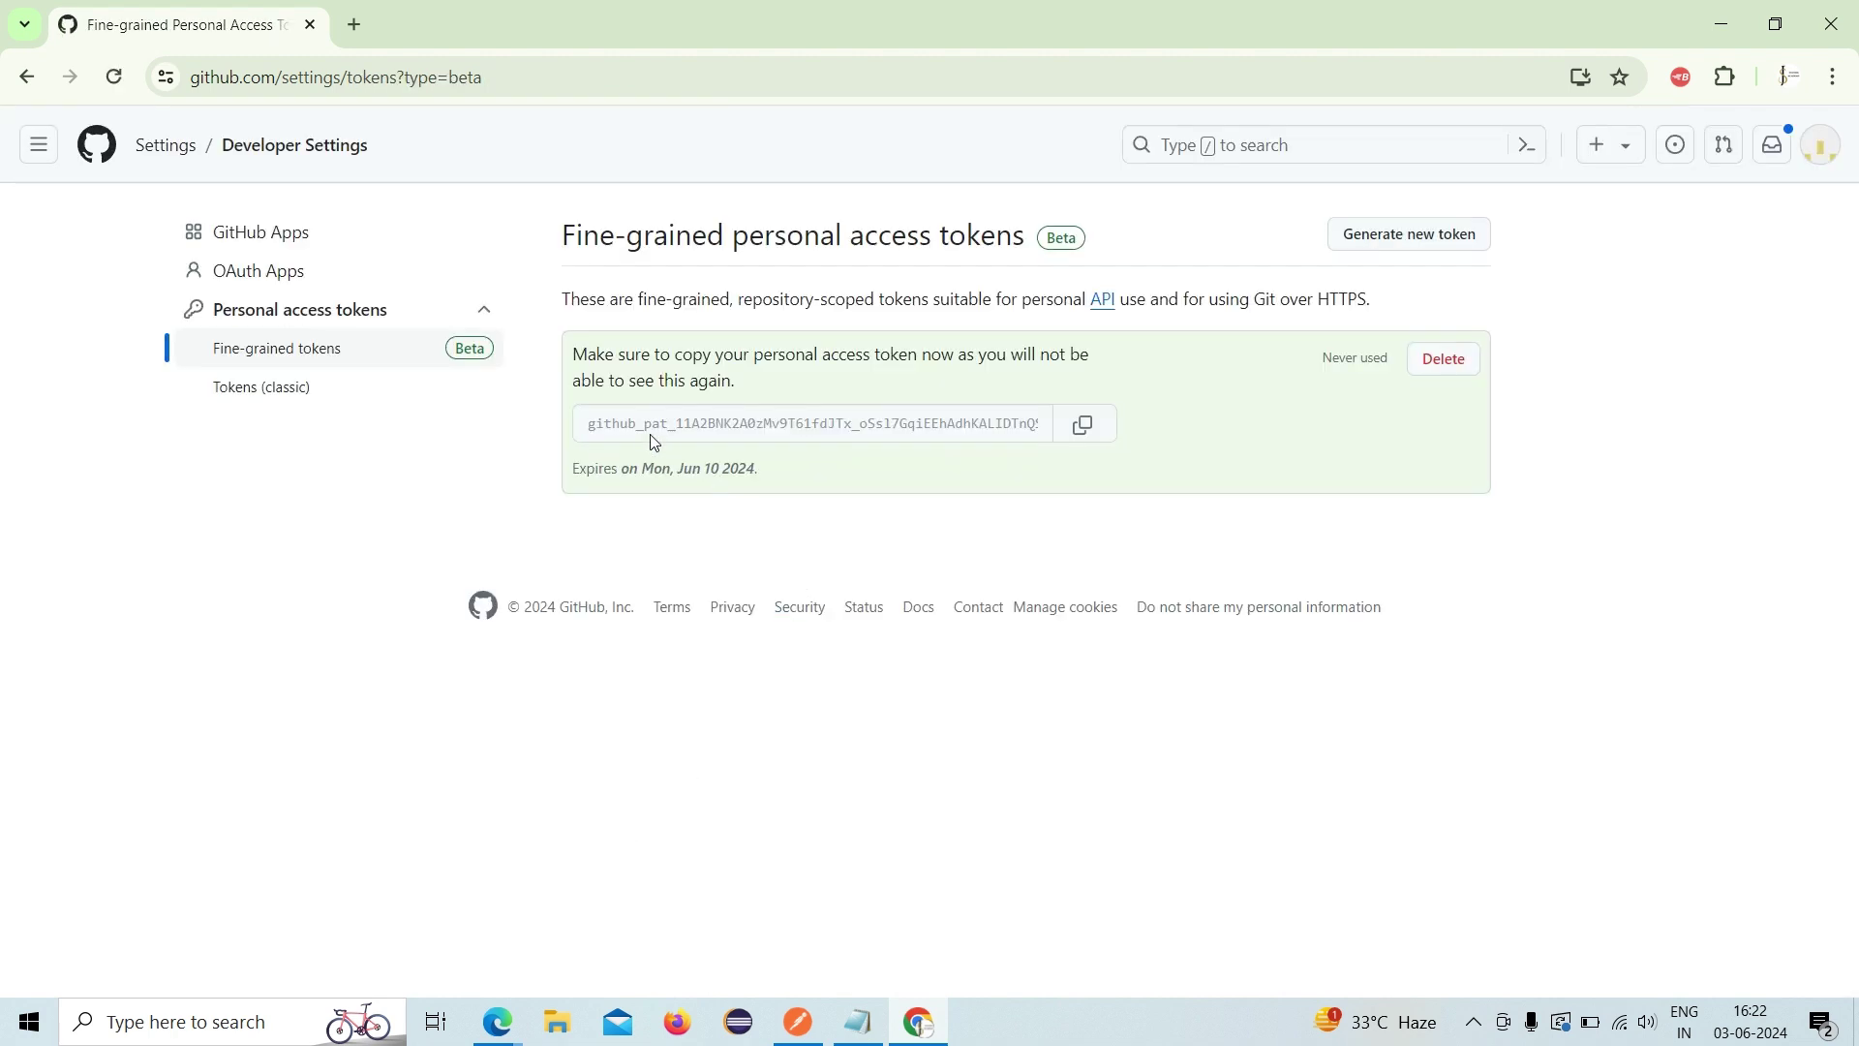
{"action": "left_click", "coordinate": [1083, 445]}
{"action": "left_click", "coordinate": [1090, 441]}
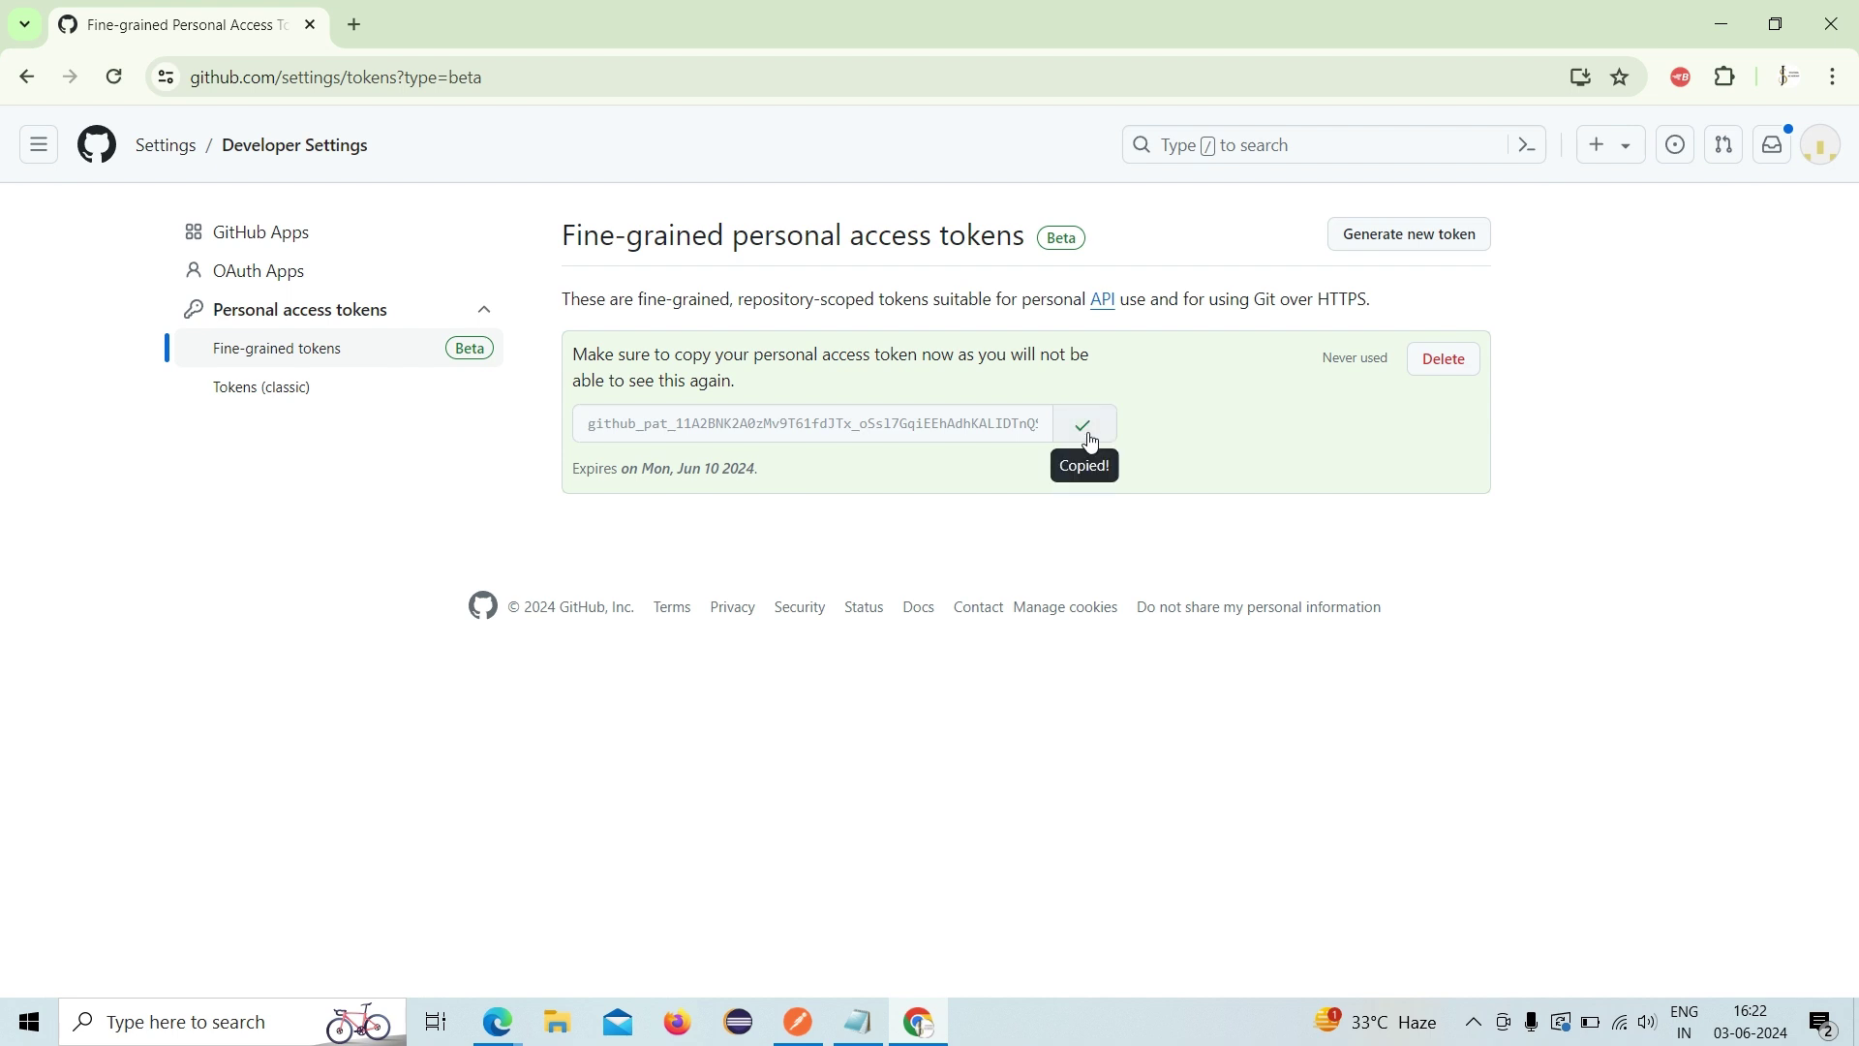
{"action": "left_click", "coordinate": [799, 1022]}
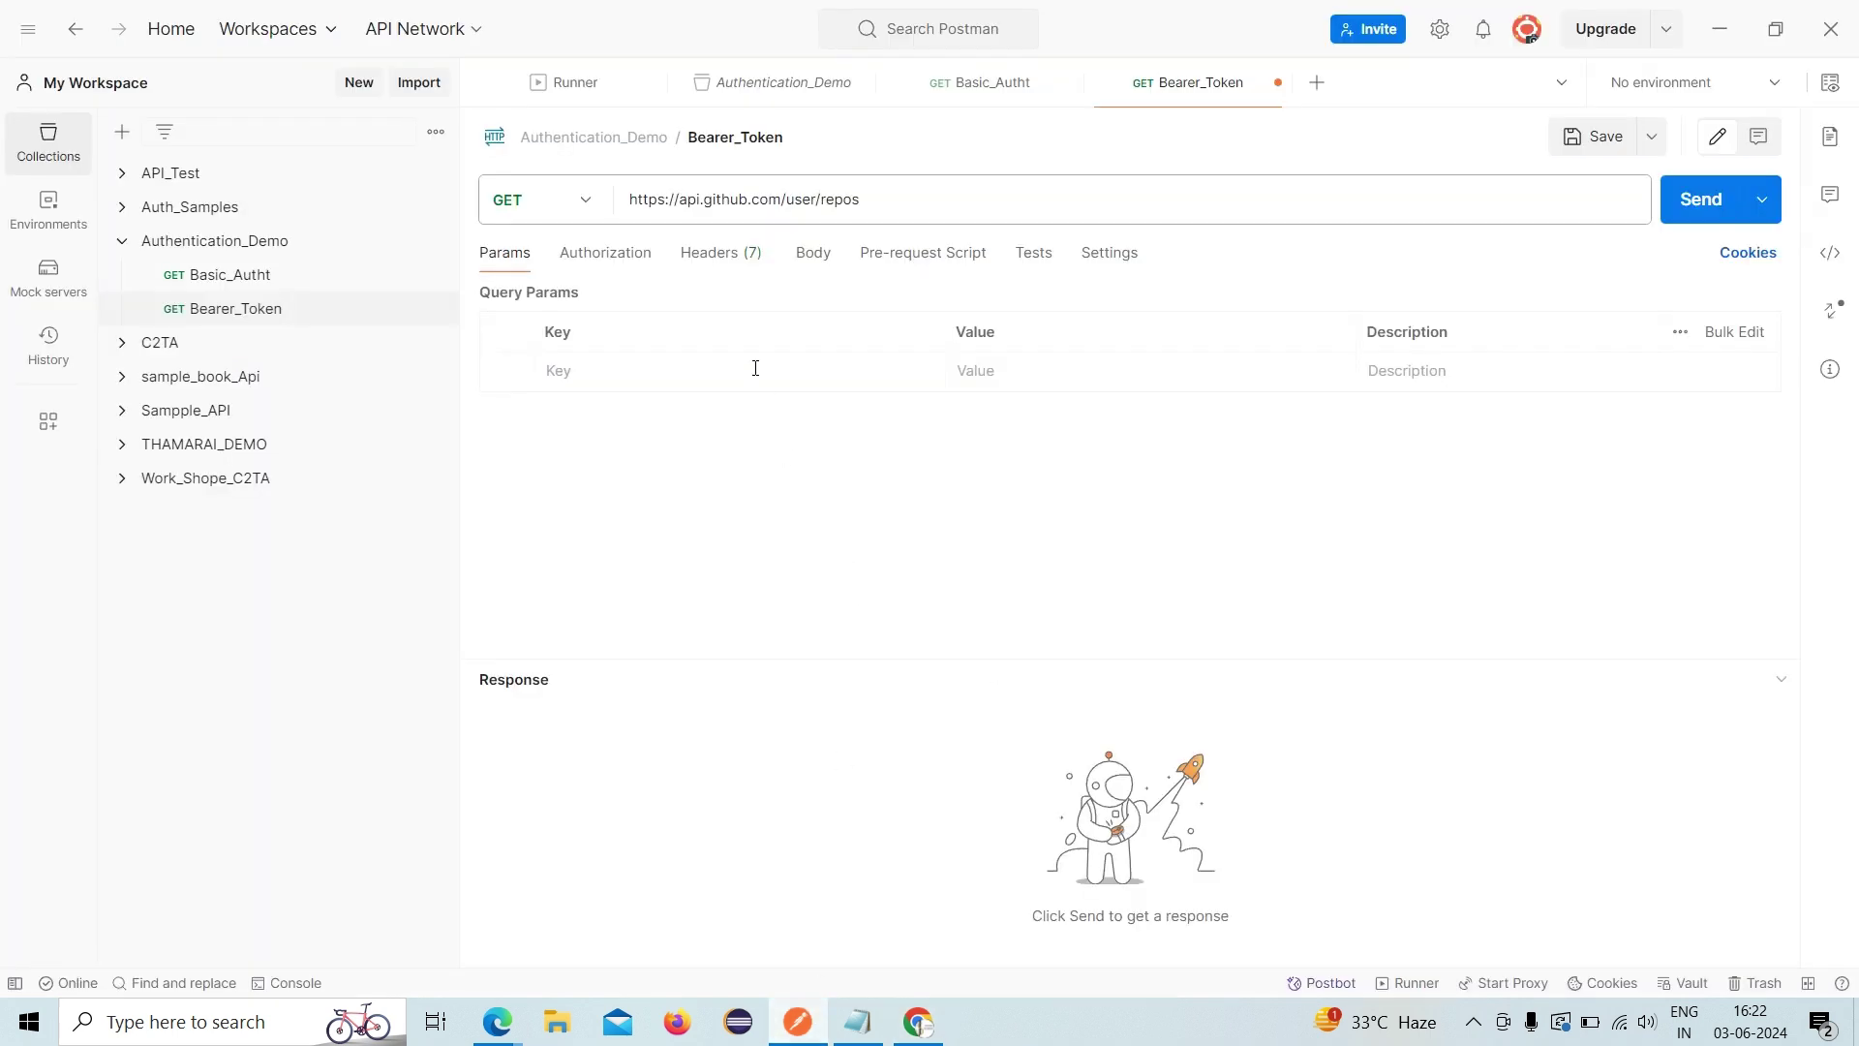
- Use Bearer Token authorization with the pasted GitHub token and send the request, getting 200 OK
{"action": "left_click", "coordinate": [610, 262]}
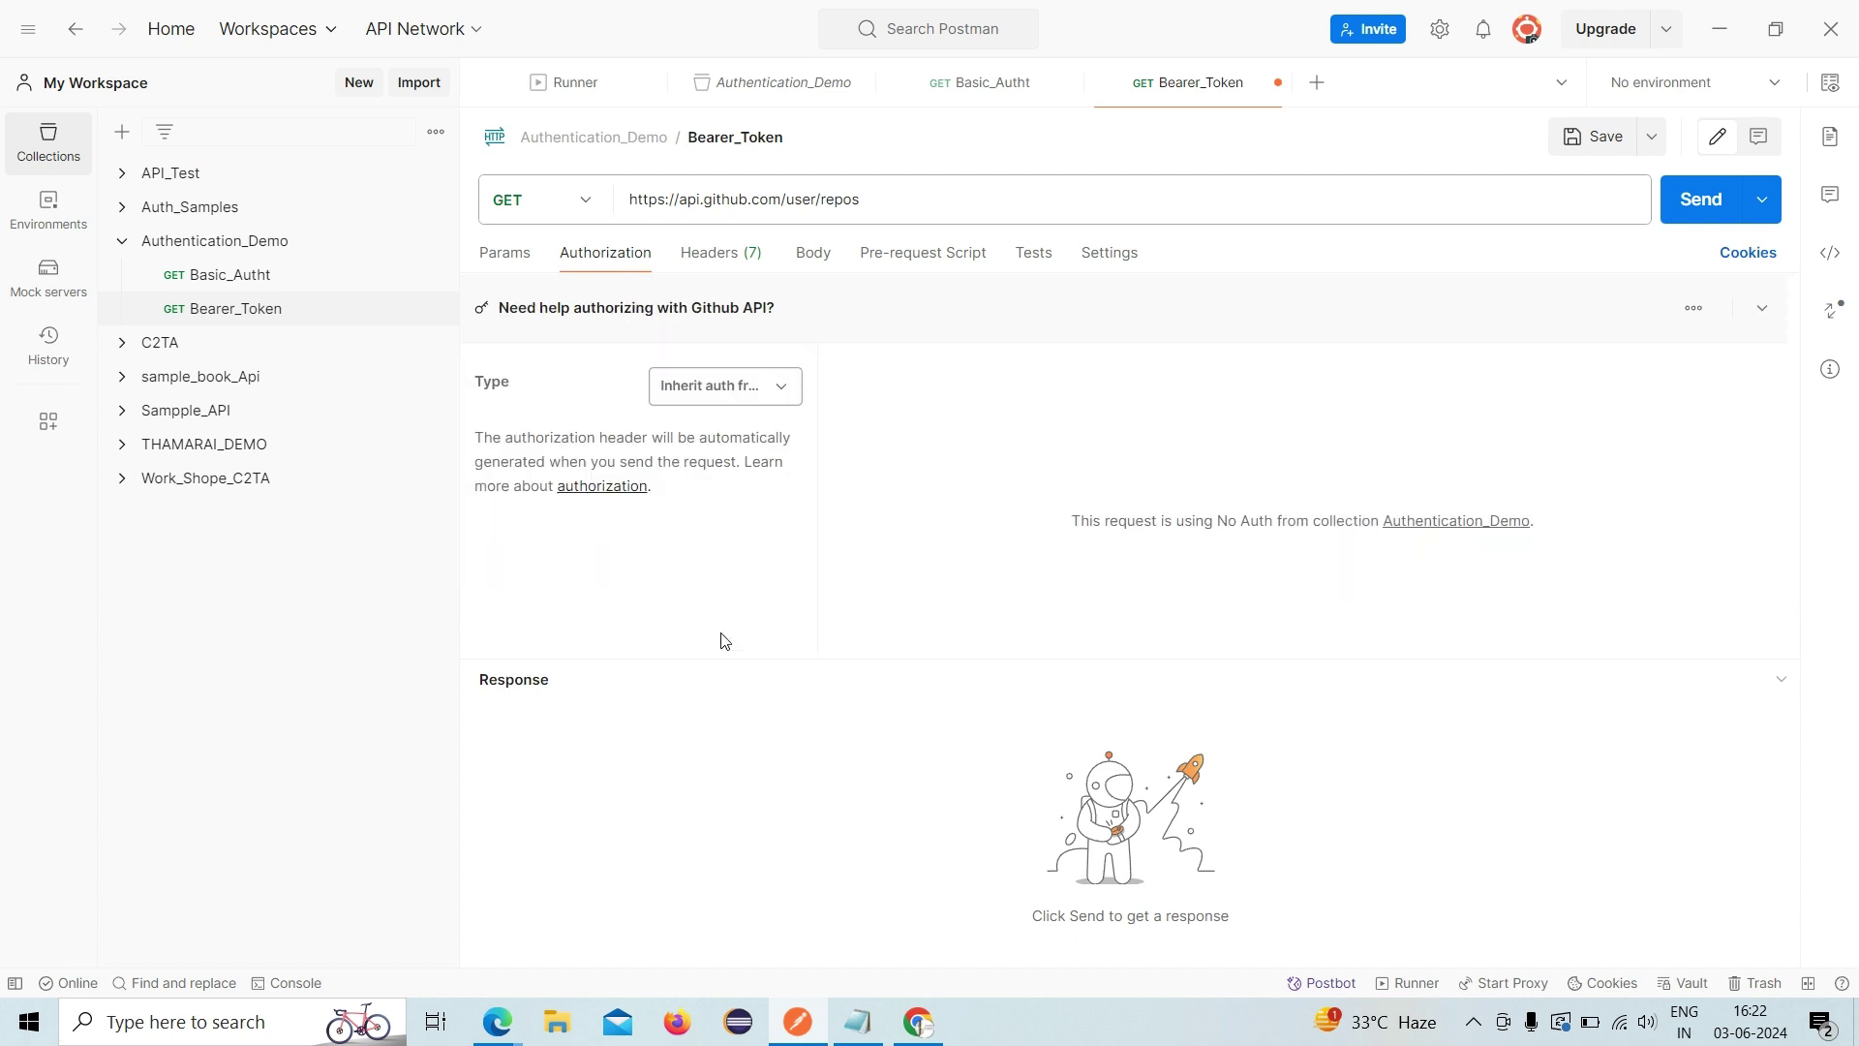
{"action": "left_click", "coordinate": [738, 389]}
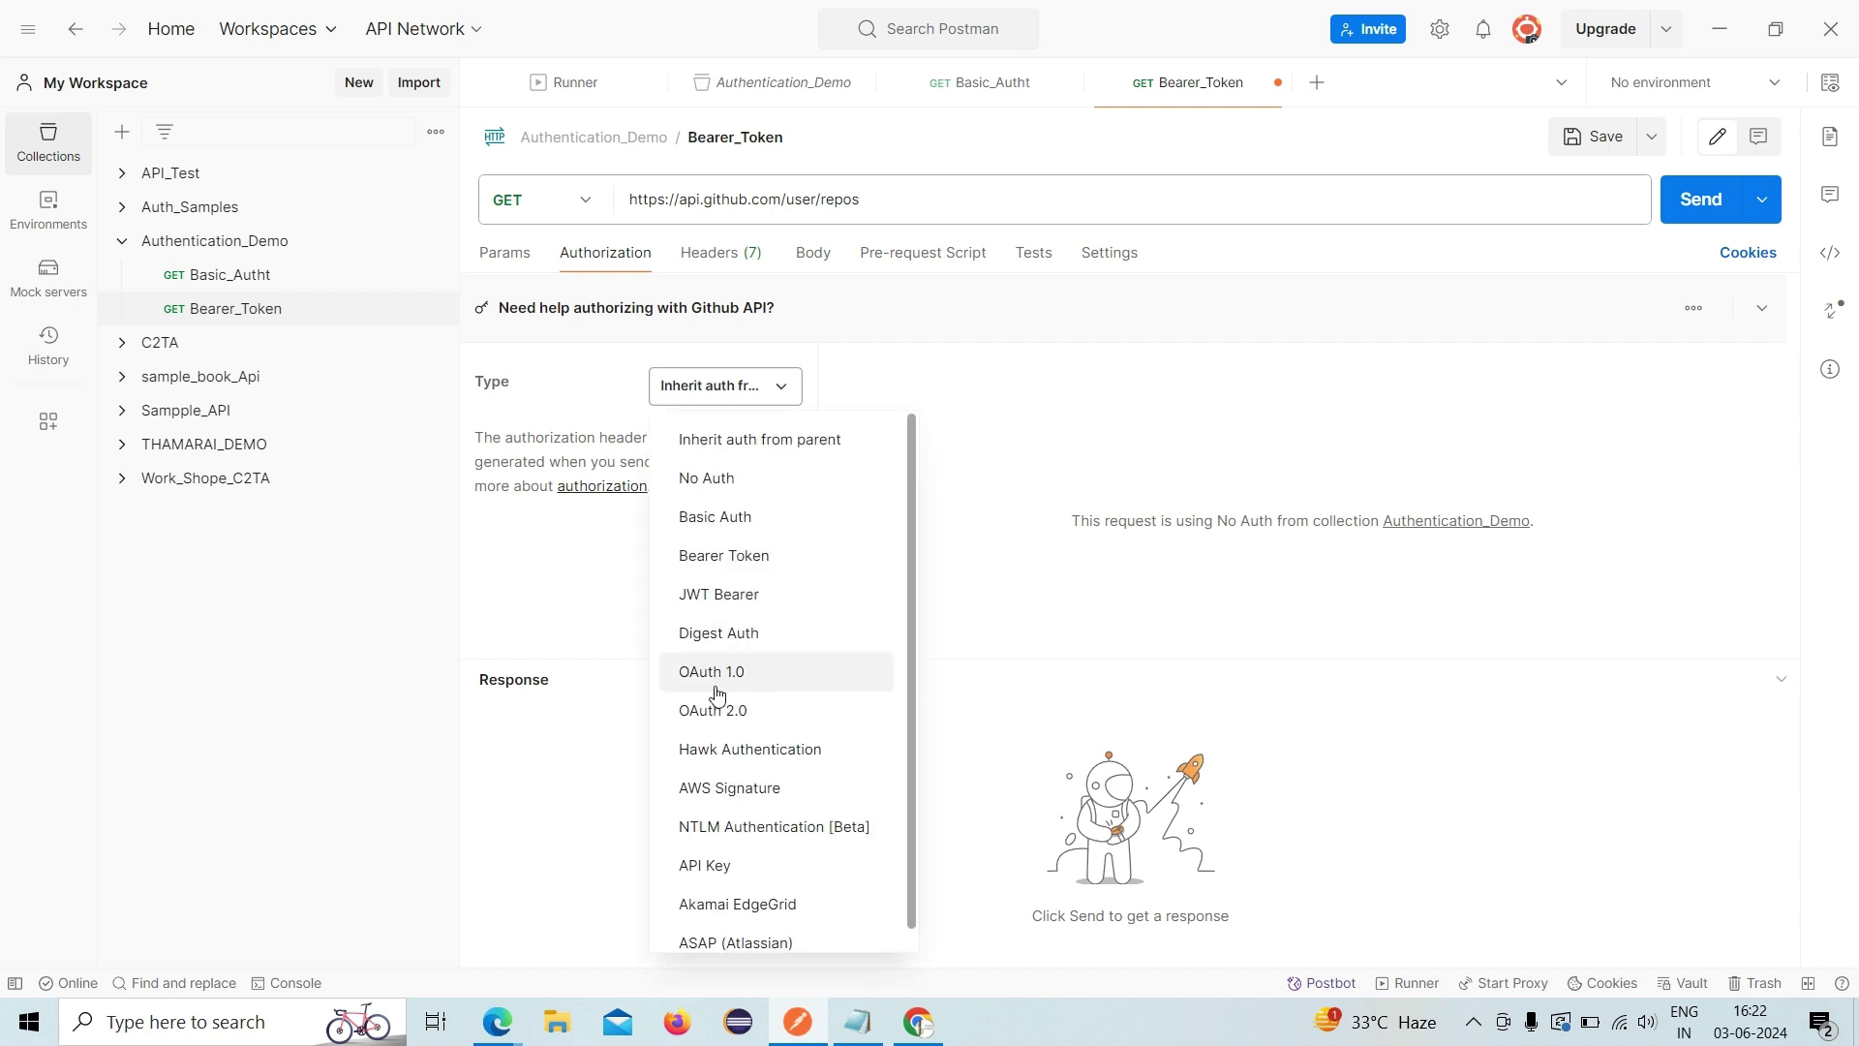
{"action": "left_click", "coordinate": [750, 554]}
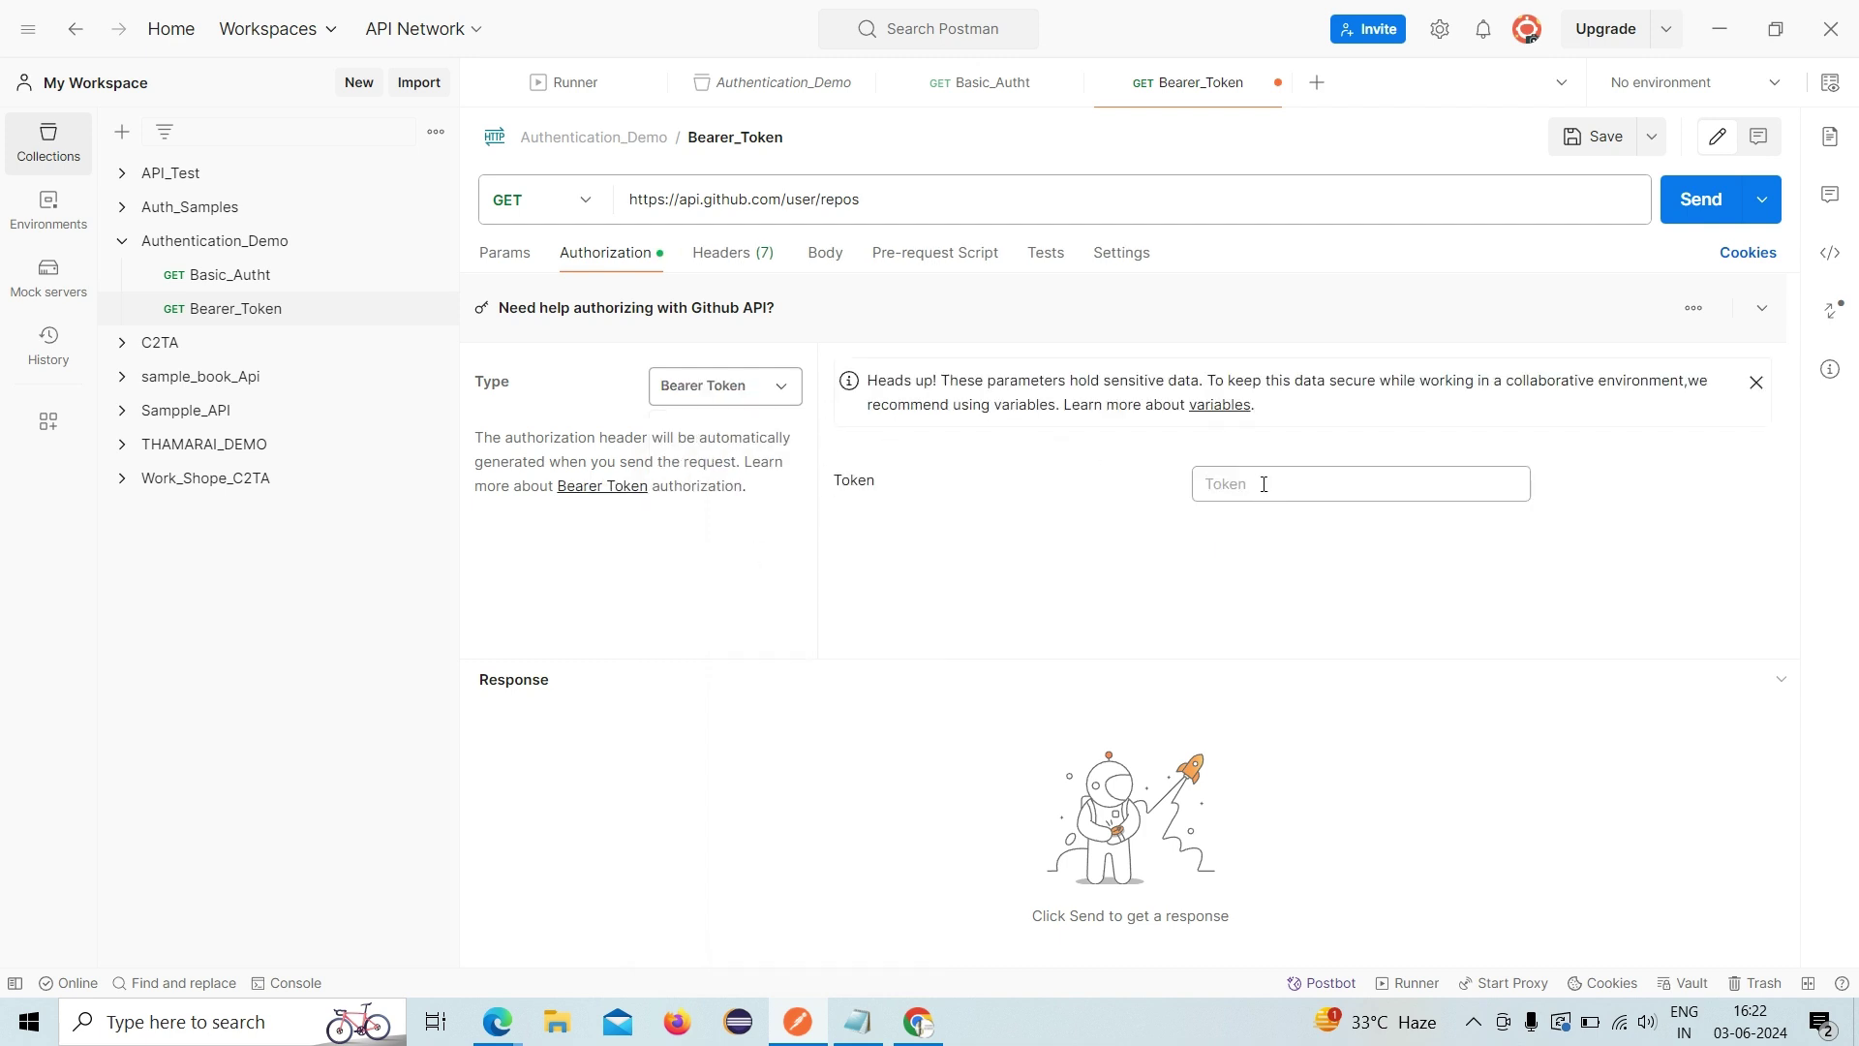
{"action": "key", "text": "ctrl+v"}
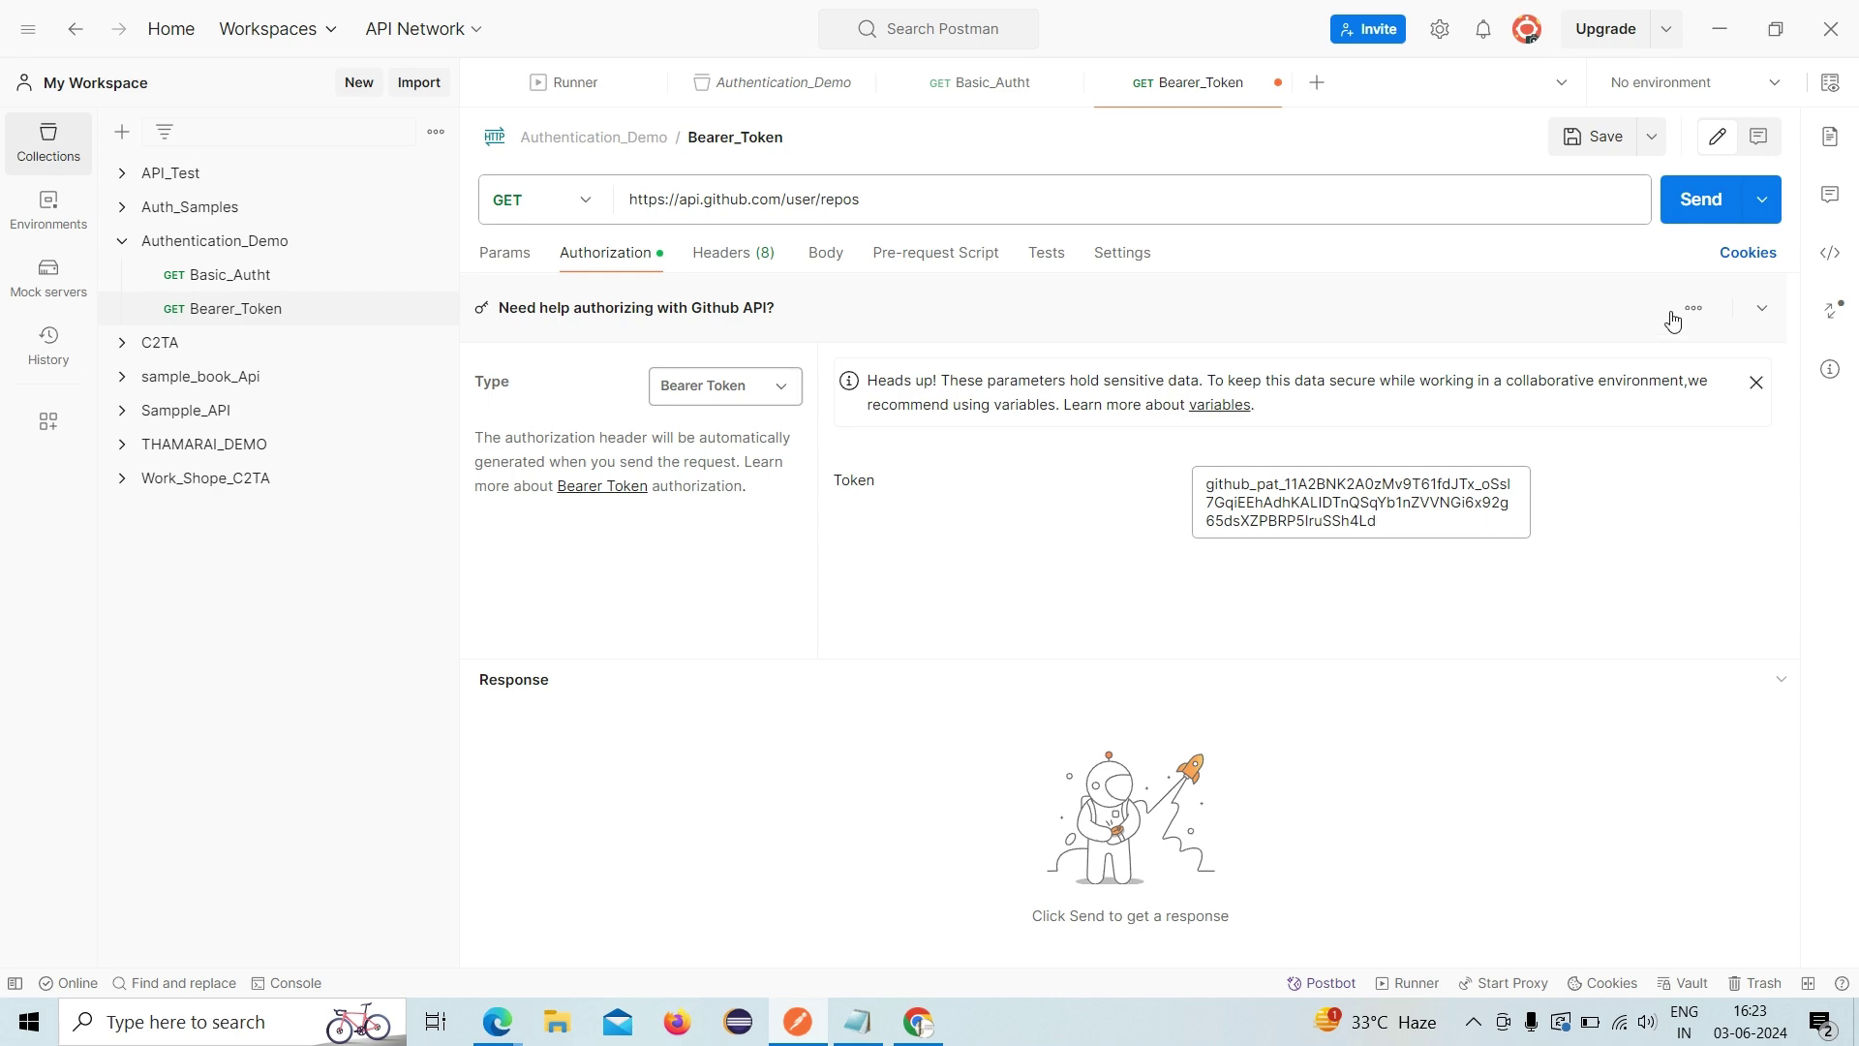
{"action": "left_click", "coordinate": [1685, 229]}
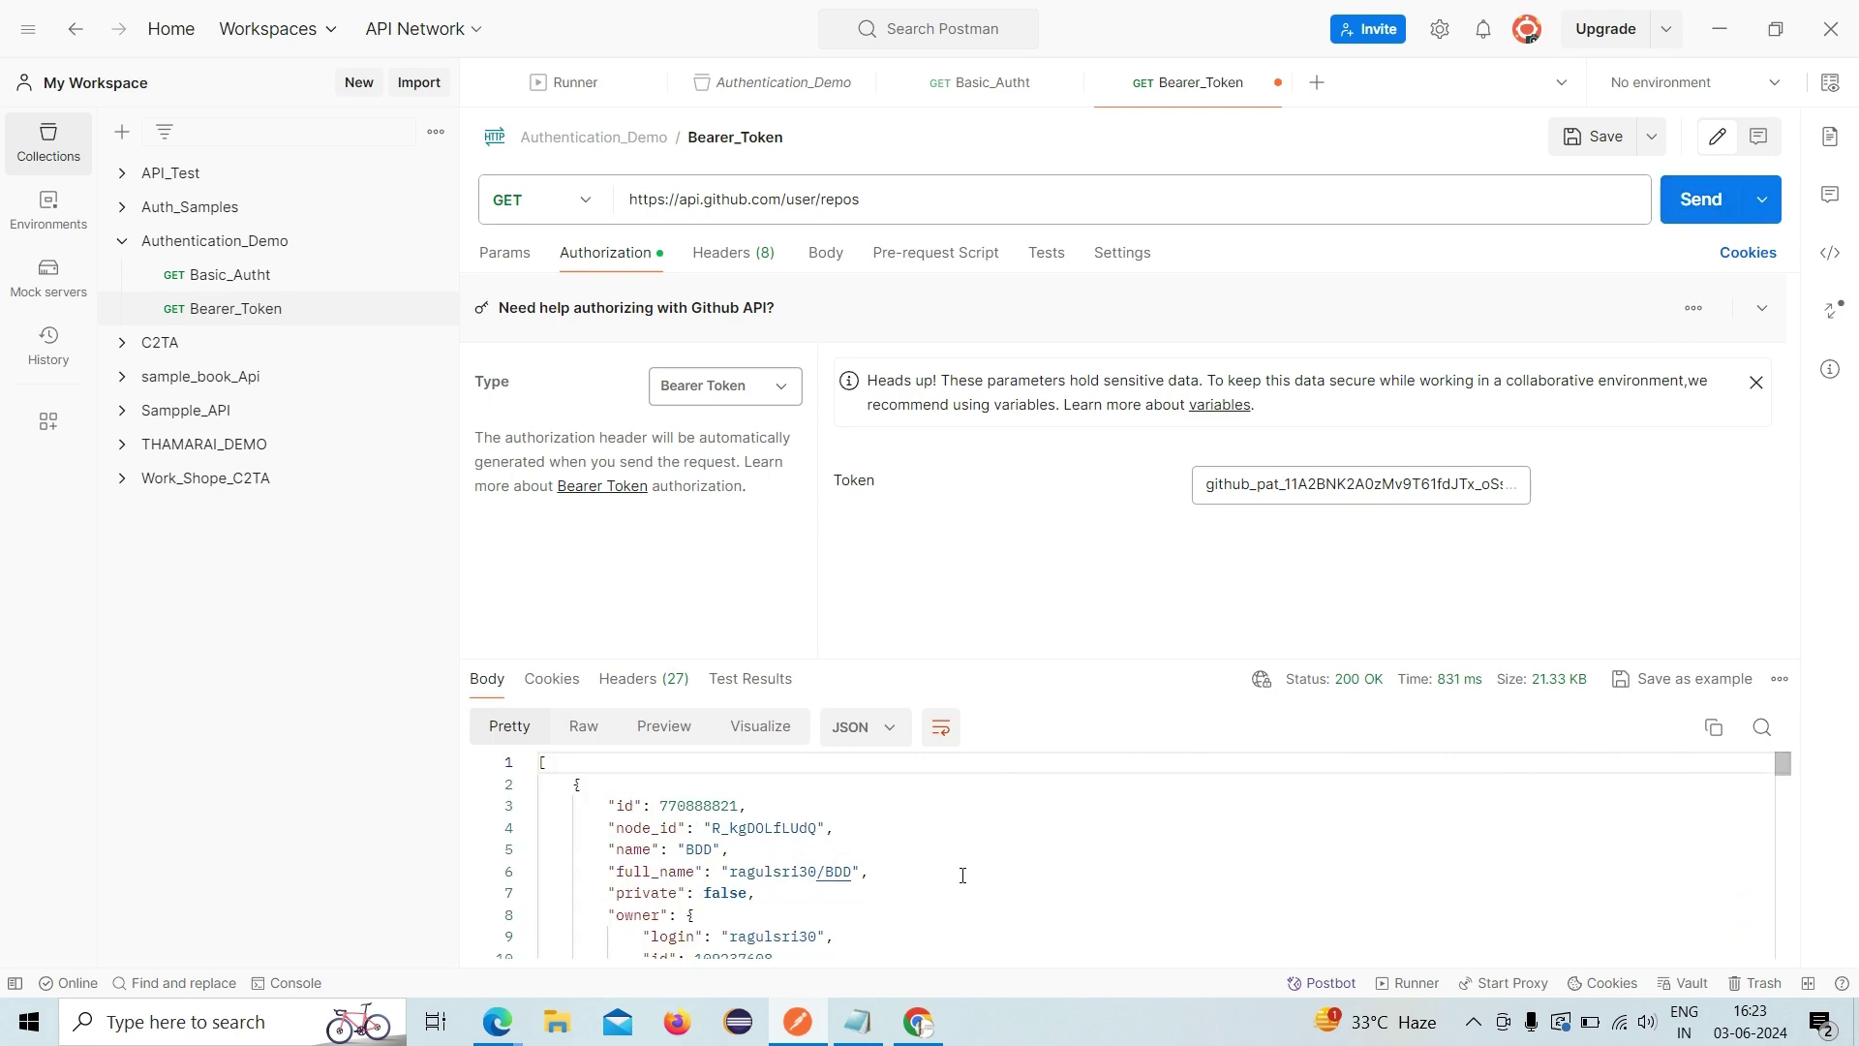
- Scroll through the Bearer_Token repository list and enlarge the response area
{"action": "left_click", "coordinate": [700, 846]}
{"action": "scroll", "coordinate": [700, 845], "scroll_direction": "down", "scroll_amount": 2}
{"action": "scroll", "coordinate": [700, 845], "scroll_direction": "down", "scroll_amount": 3}
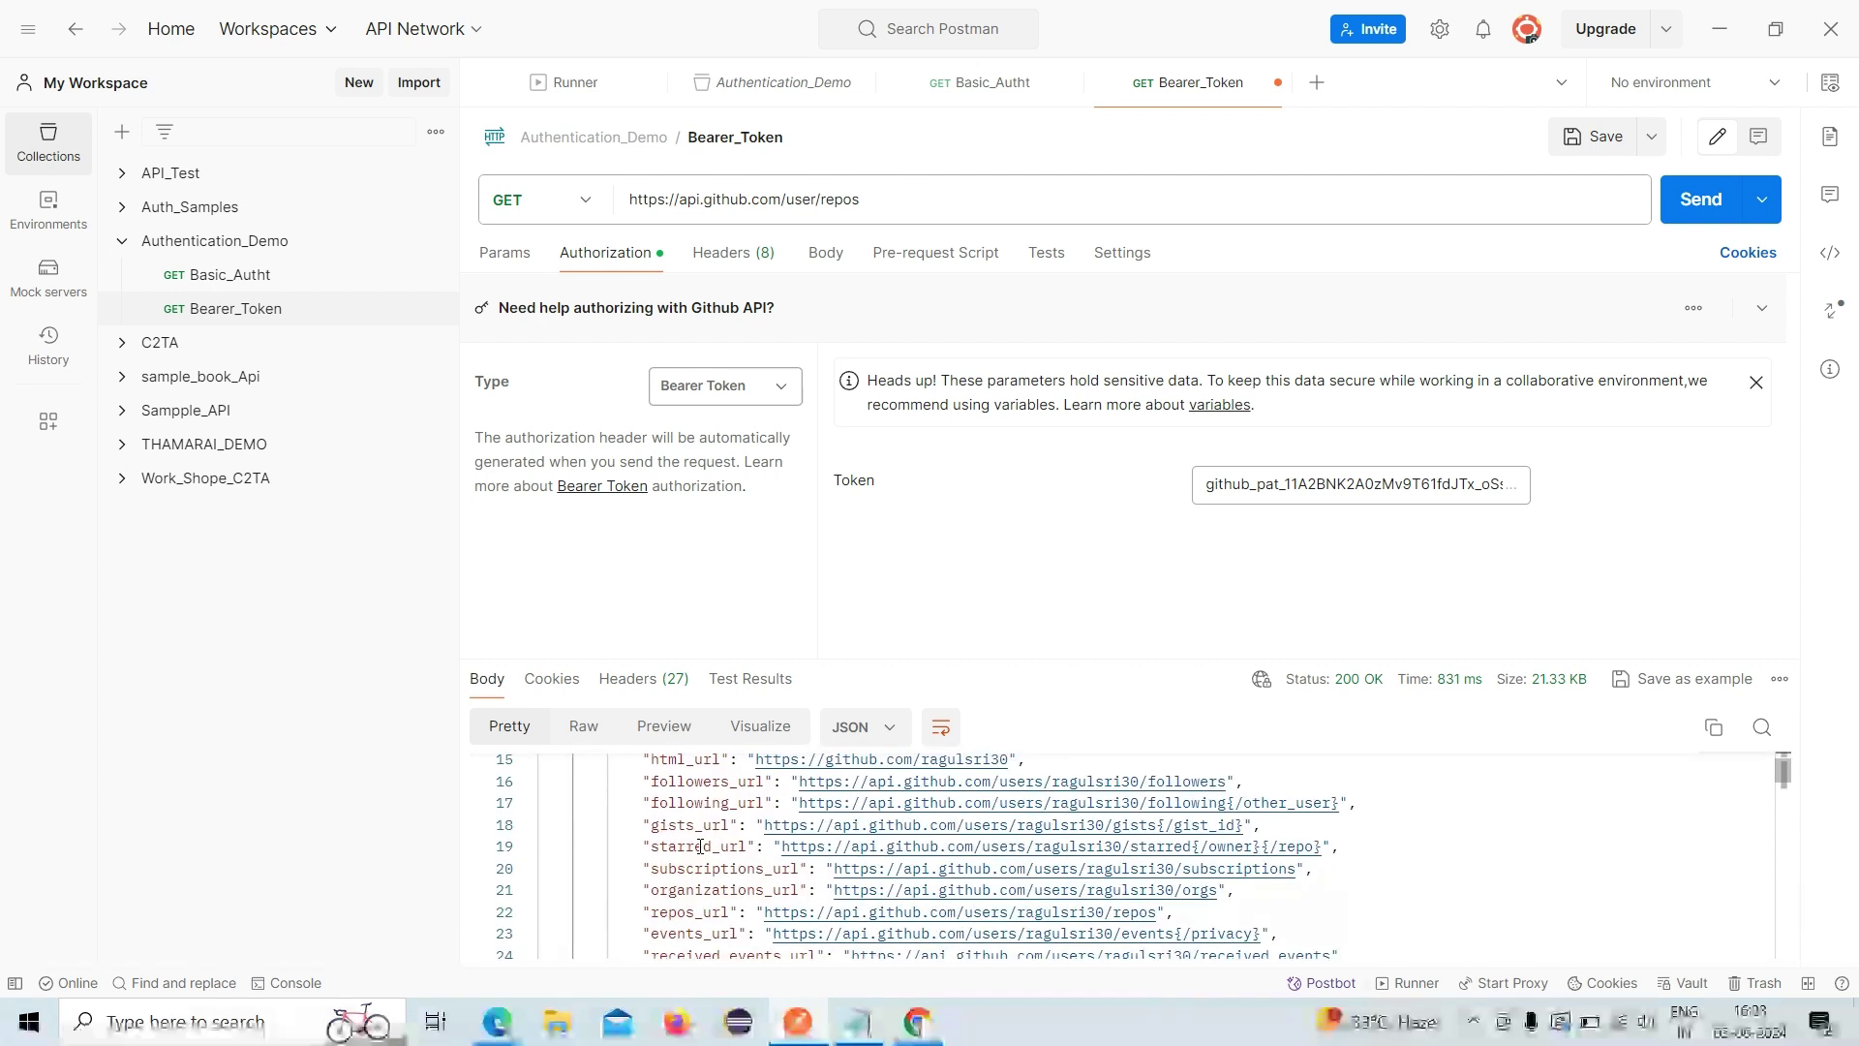
{"action": "scroll", "coordinate": [700, 845], "scroll_direction": "down", "scroll_amount": 4}
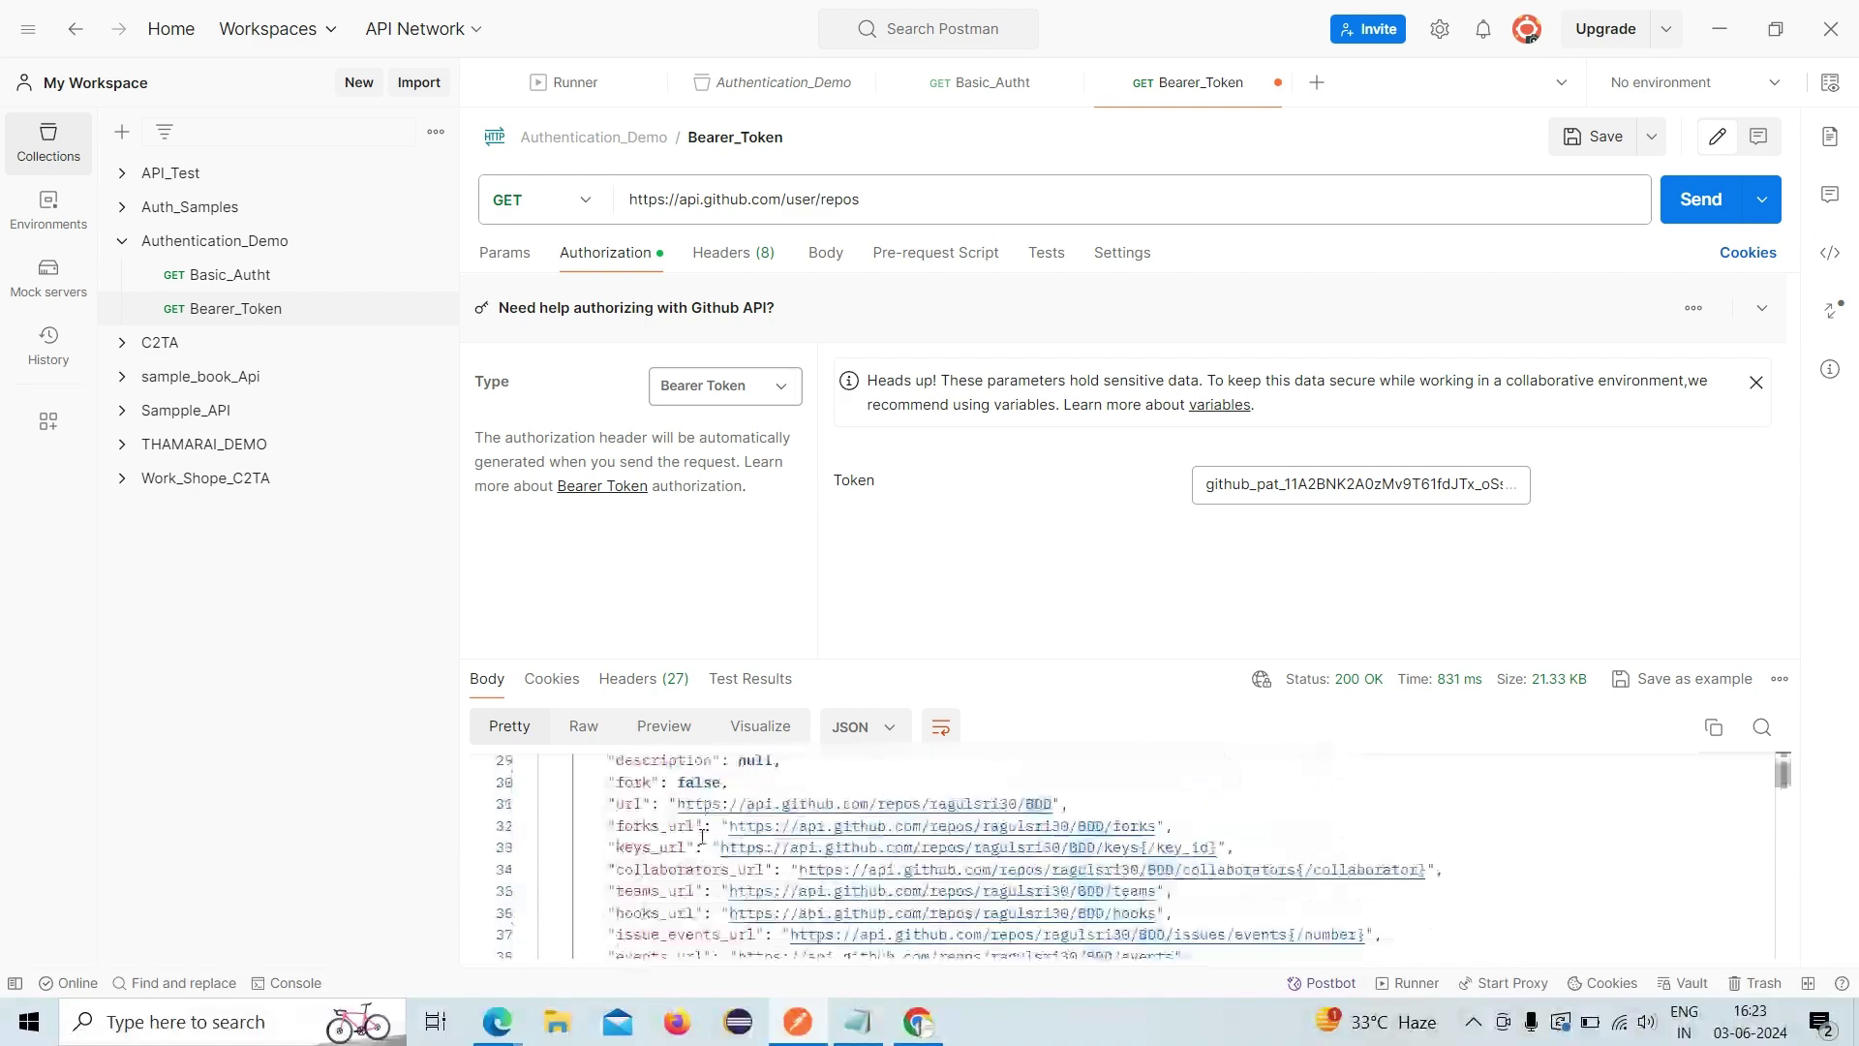
{"action": "scroll", "coordinate": [702, 839], "scroll_direction": "down", "scroll_amount": 7}
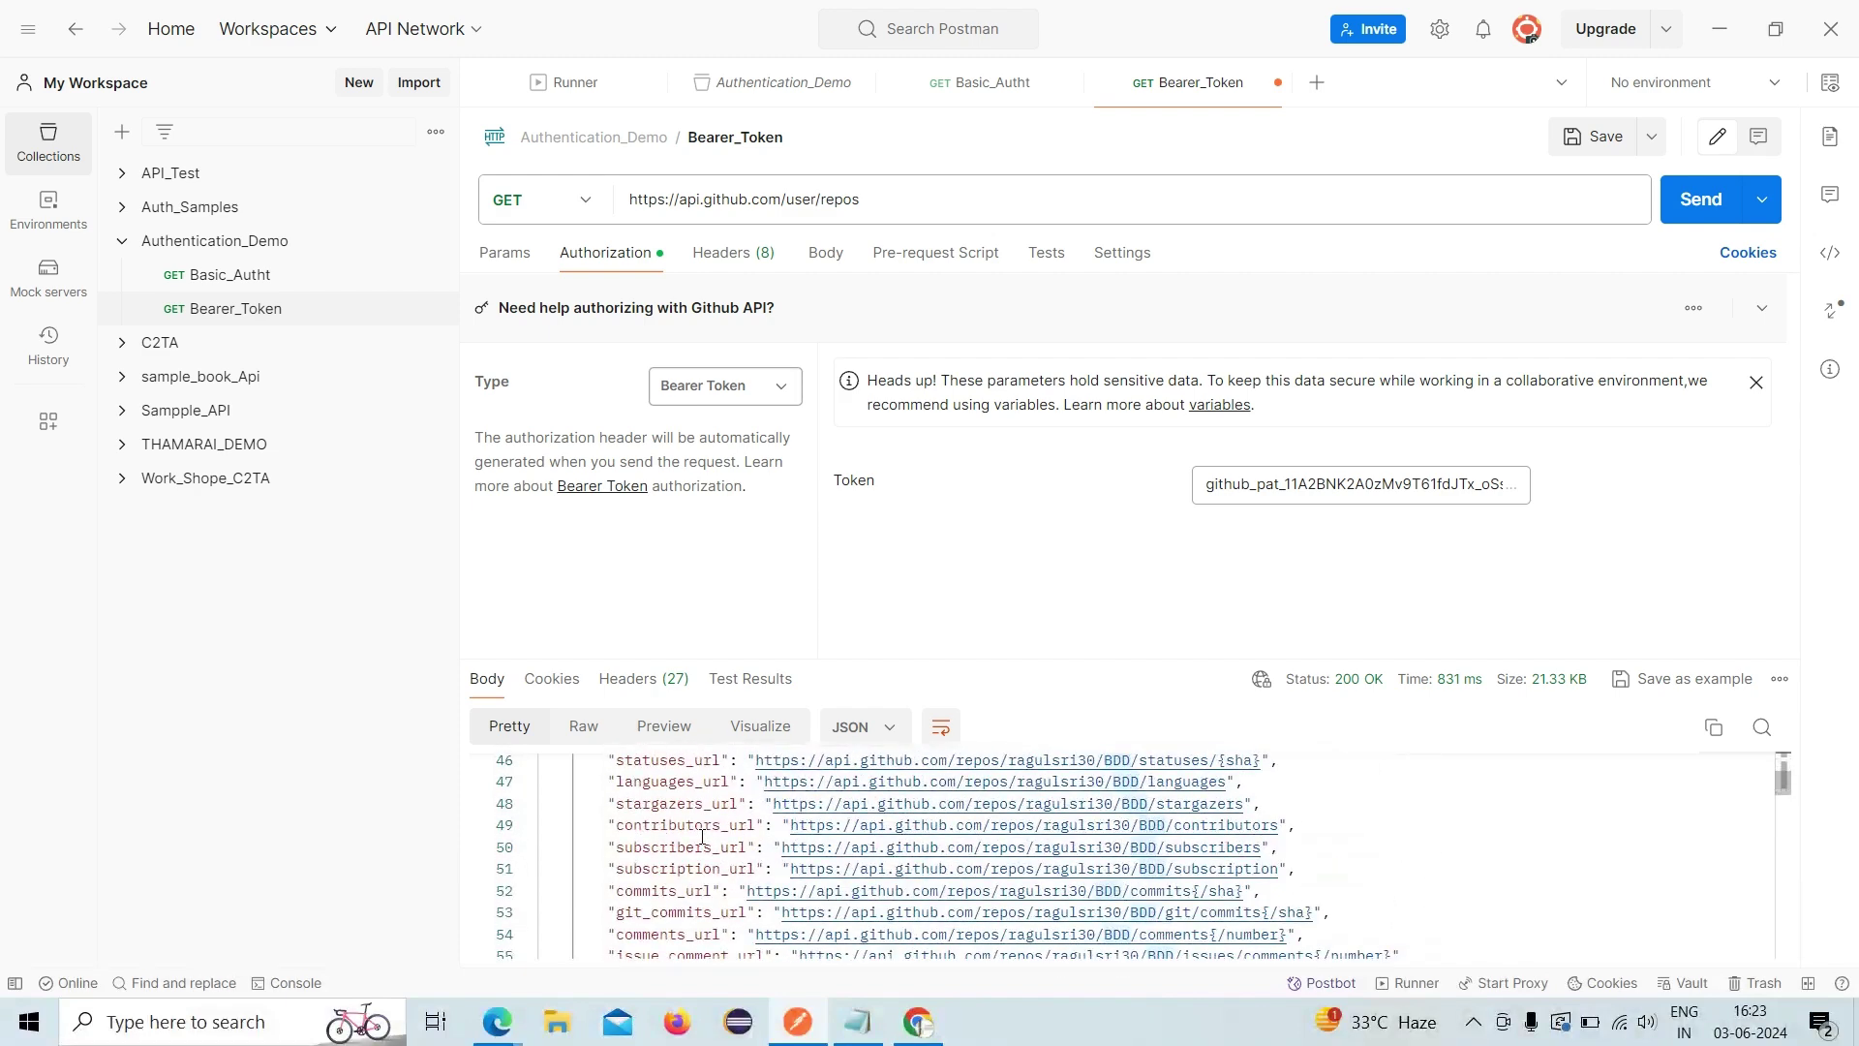
{"action": "scroll", "coordinate": [702, 839], "scroll_direction": "down", "scroll_amount": 5}
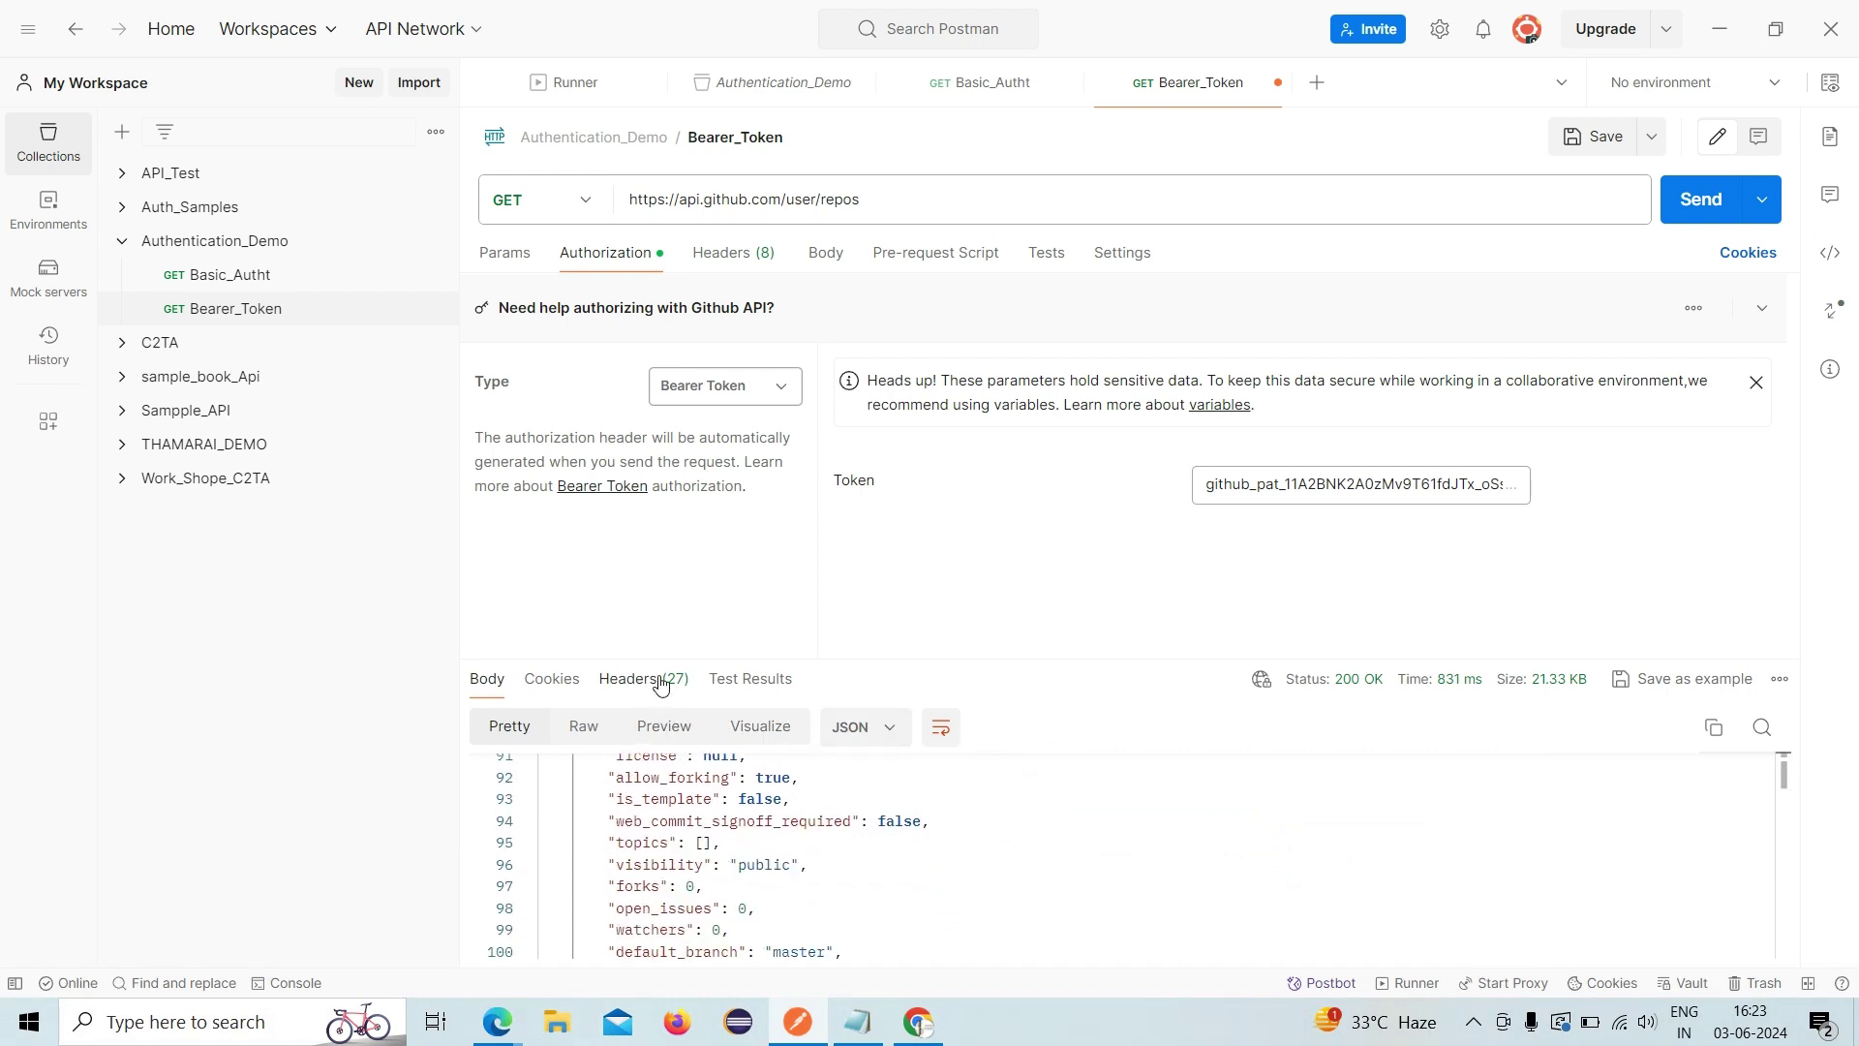
{"action": "left_click_drag", "start_coordinate": [658, 657], "coordinate": [629, 391]}
- Highlight the Docker_Sample and Flipkart_Demo repositories, then expand the token settings area
{"action": "scroll", "coordinate": [661, 525], "scroll_direction": "down", "scroll_amount": 3}
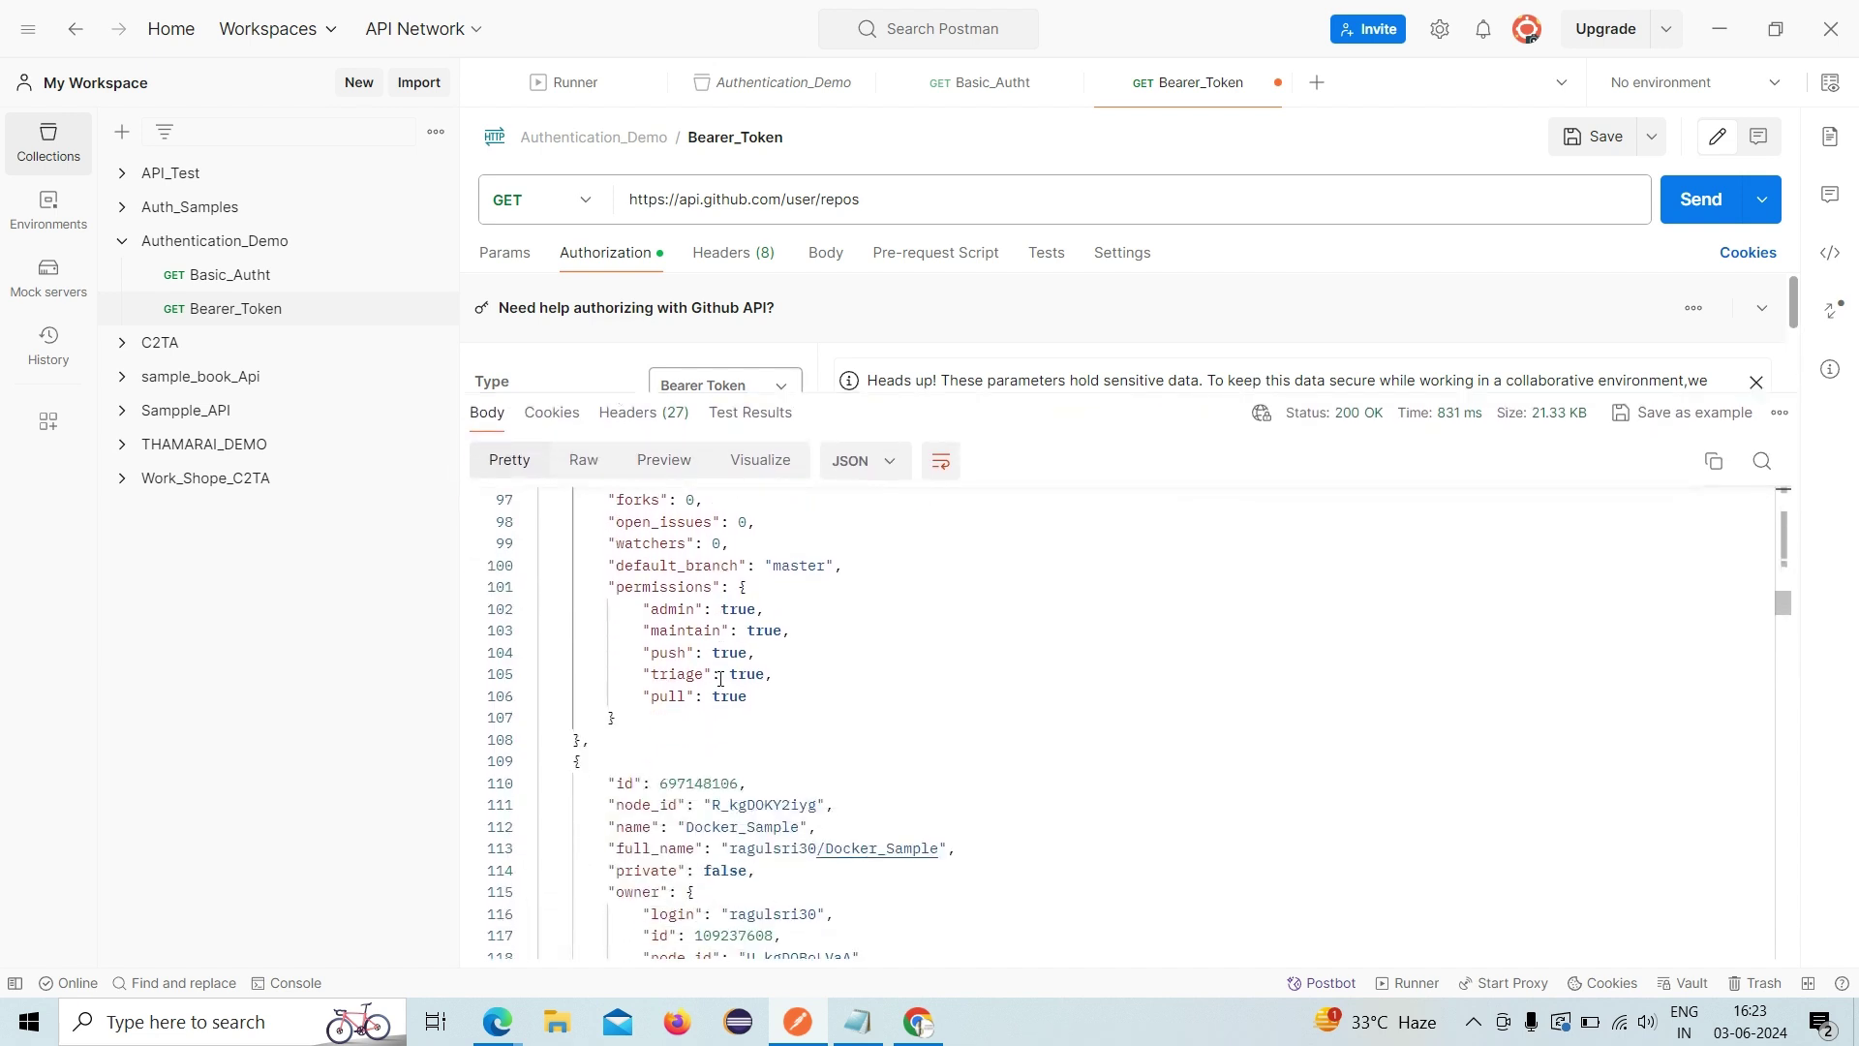
{"action": "double_click", "coordinate": [731, 829]}
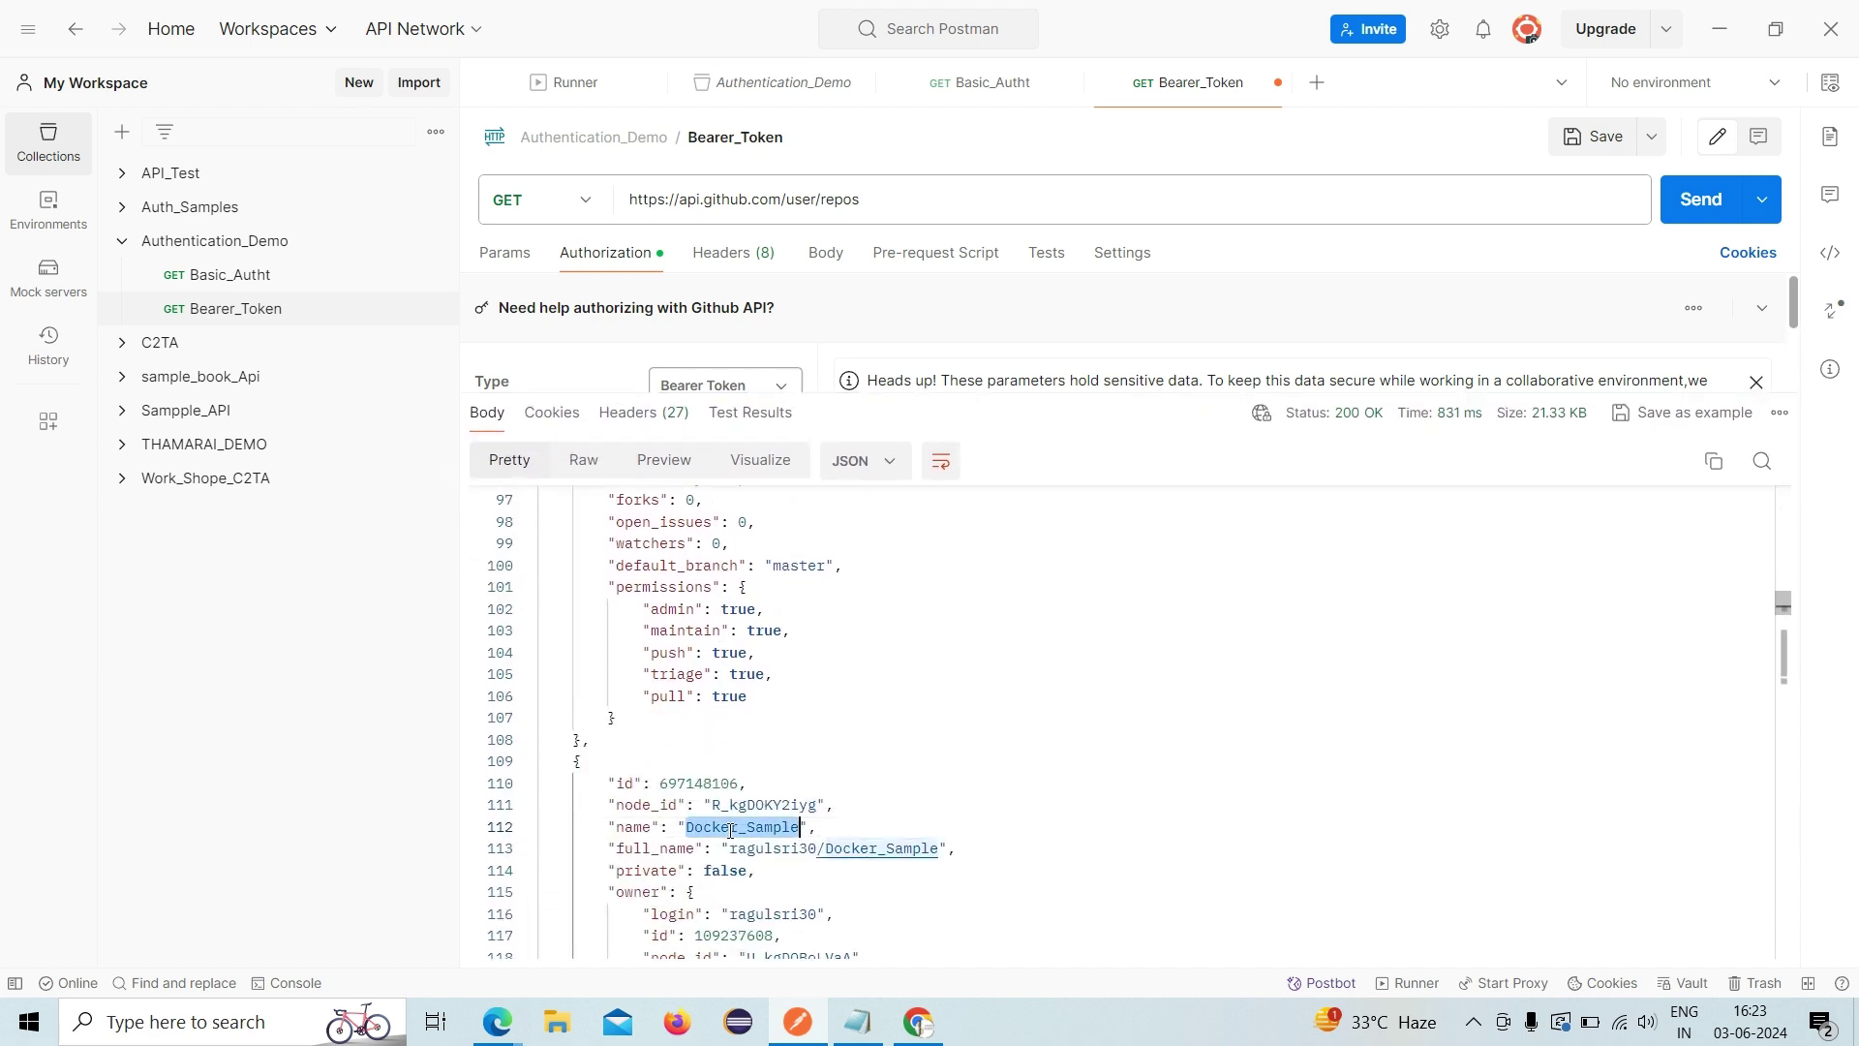
{"action": "scroll", "coordinate": [852, 729], "scroll_direction": "down", "scroll_amount": 20}
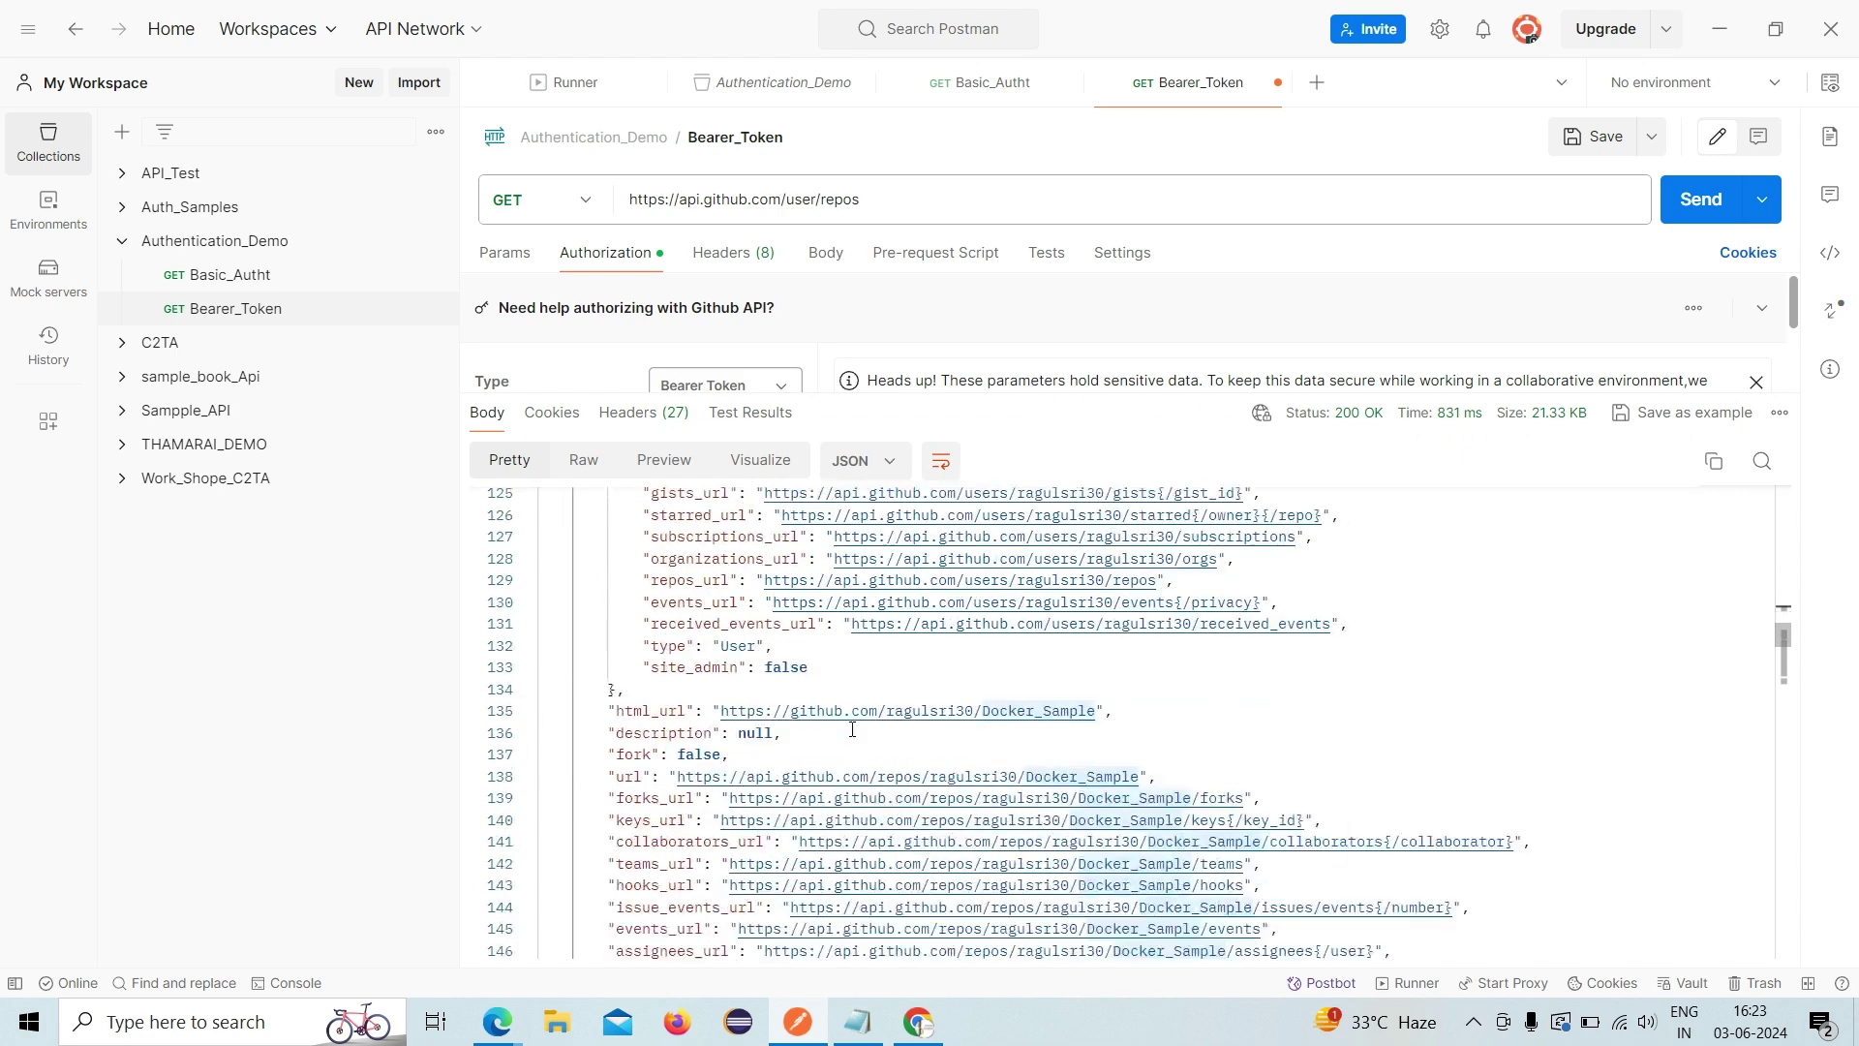
{"action": "scroll", "coordinate": [852, 729], "scroll_direction": "down", "scroll_amount": 6}
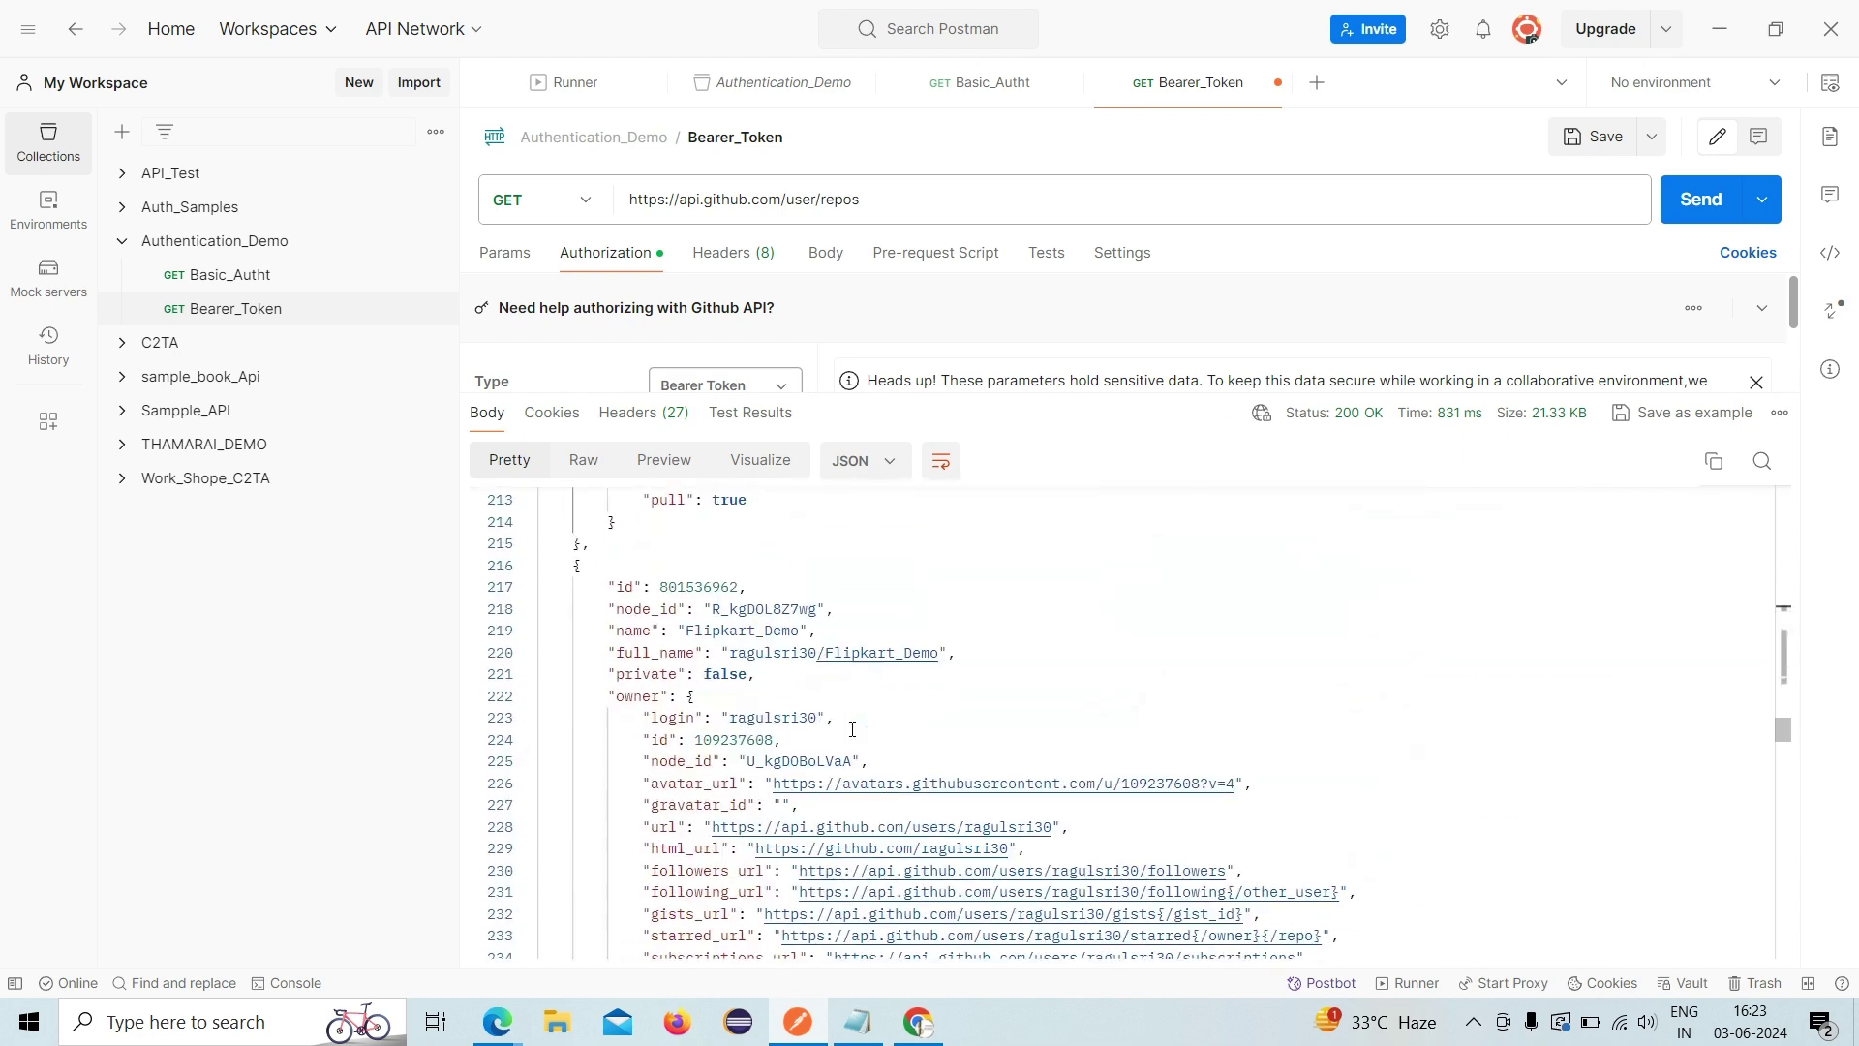
{"action": "double_click", "coordinate": [719, 630]}
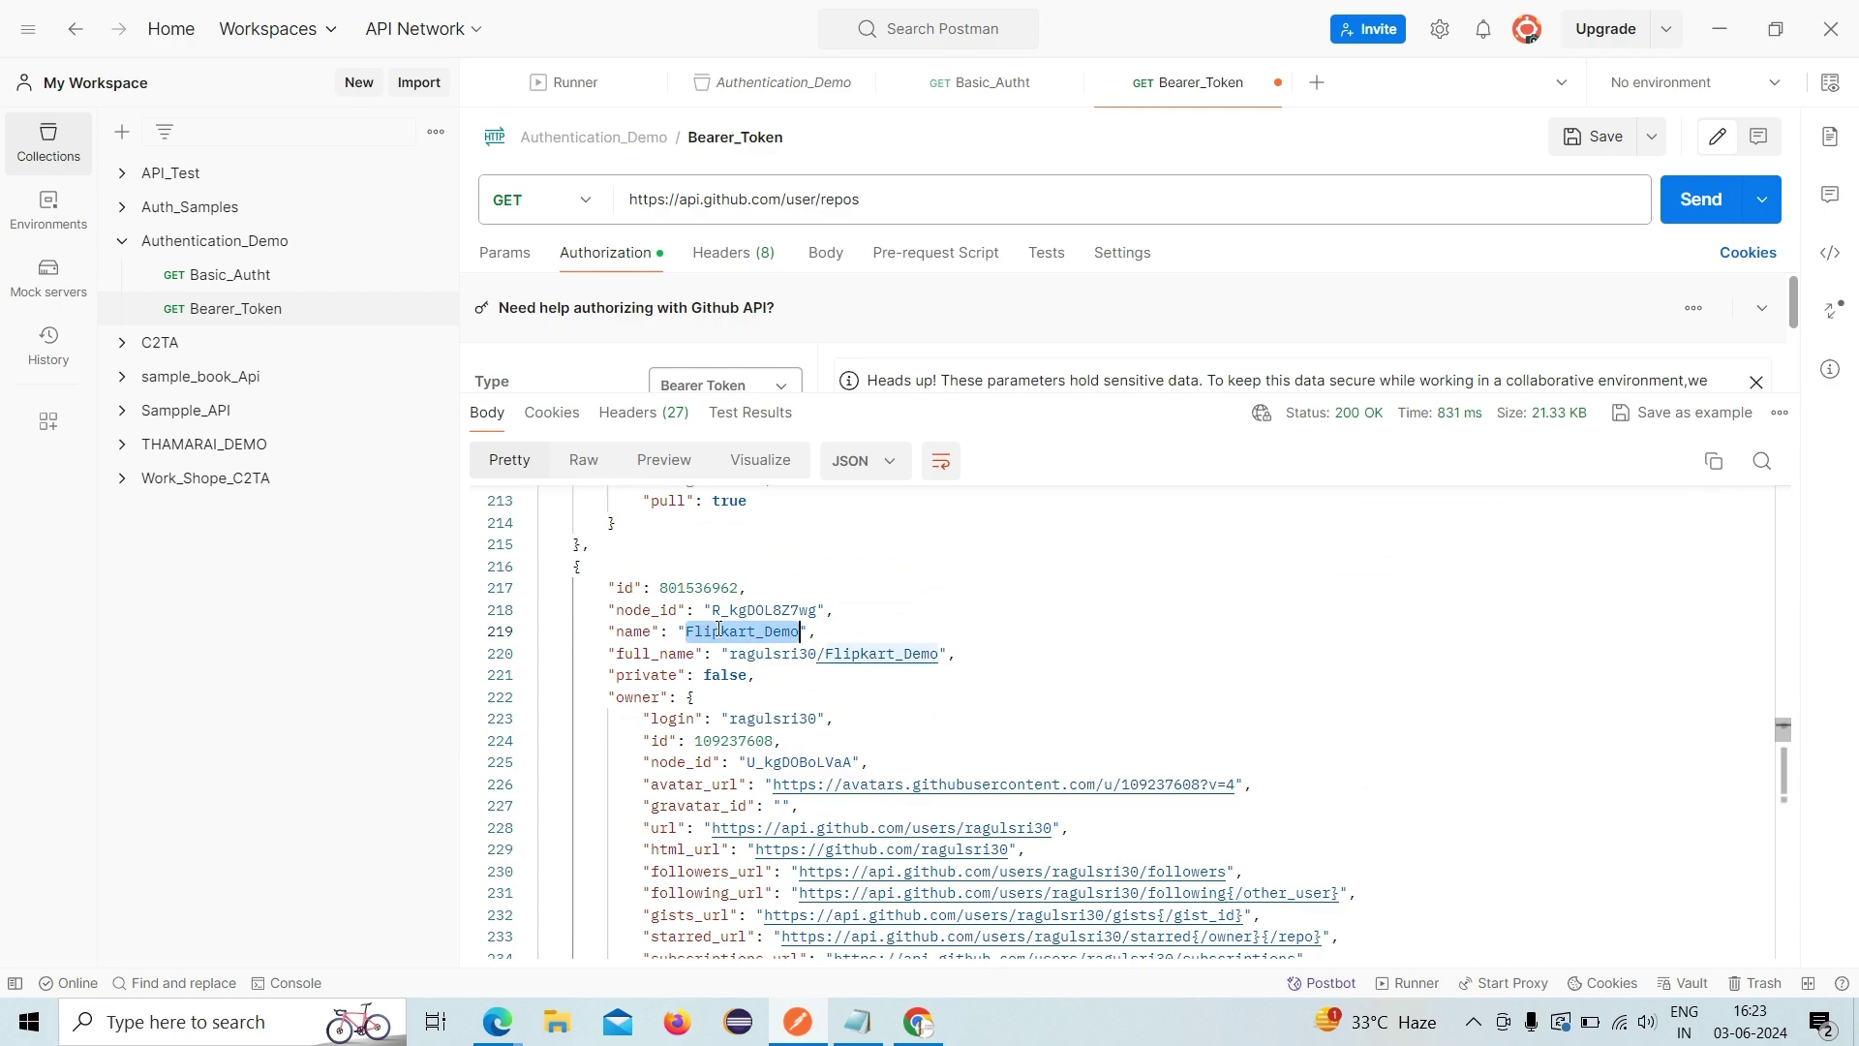
{"action": "scroll", "coordinate": [784, 762], "scroll_direction": "down", "scroll_amount": 20}
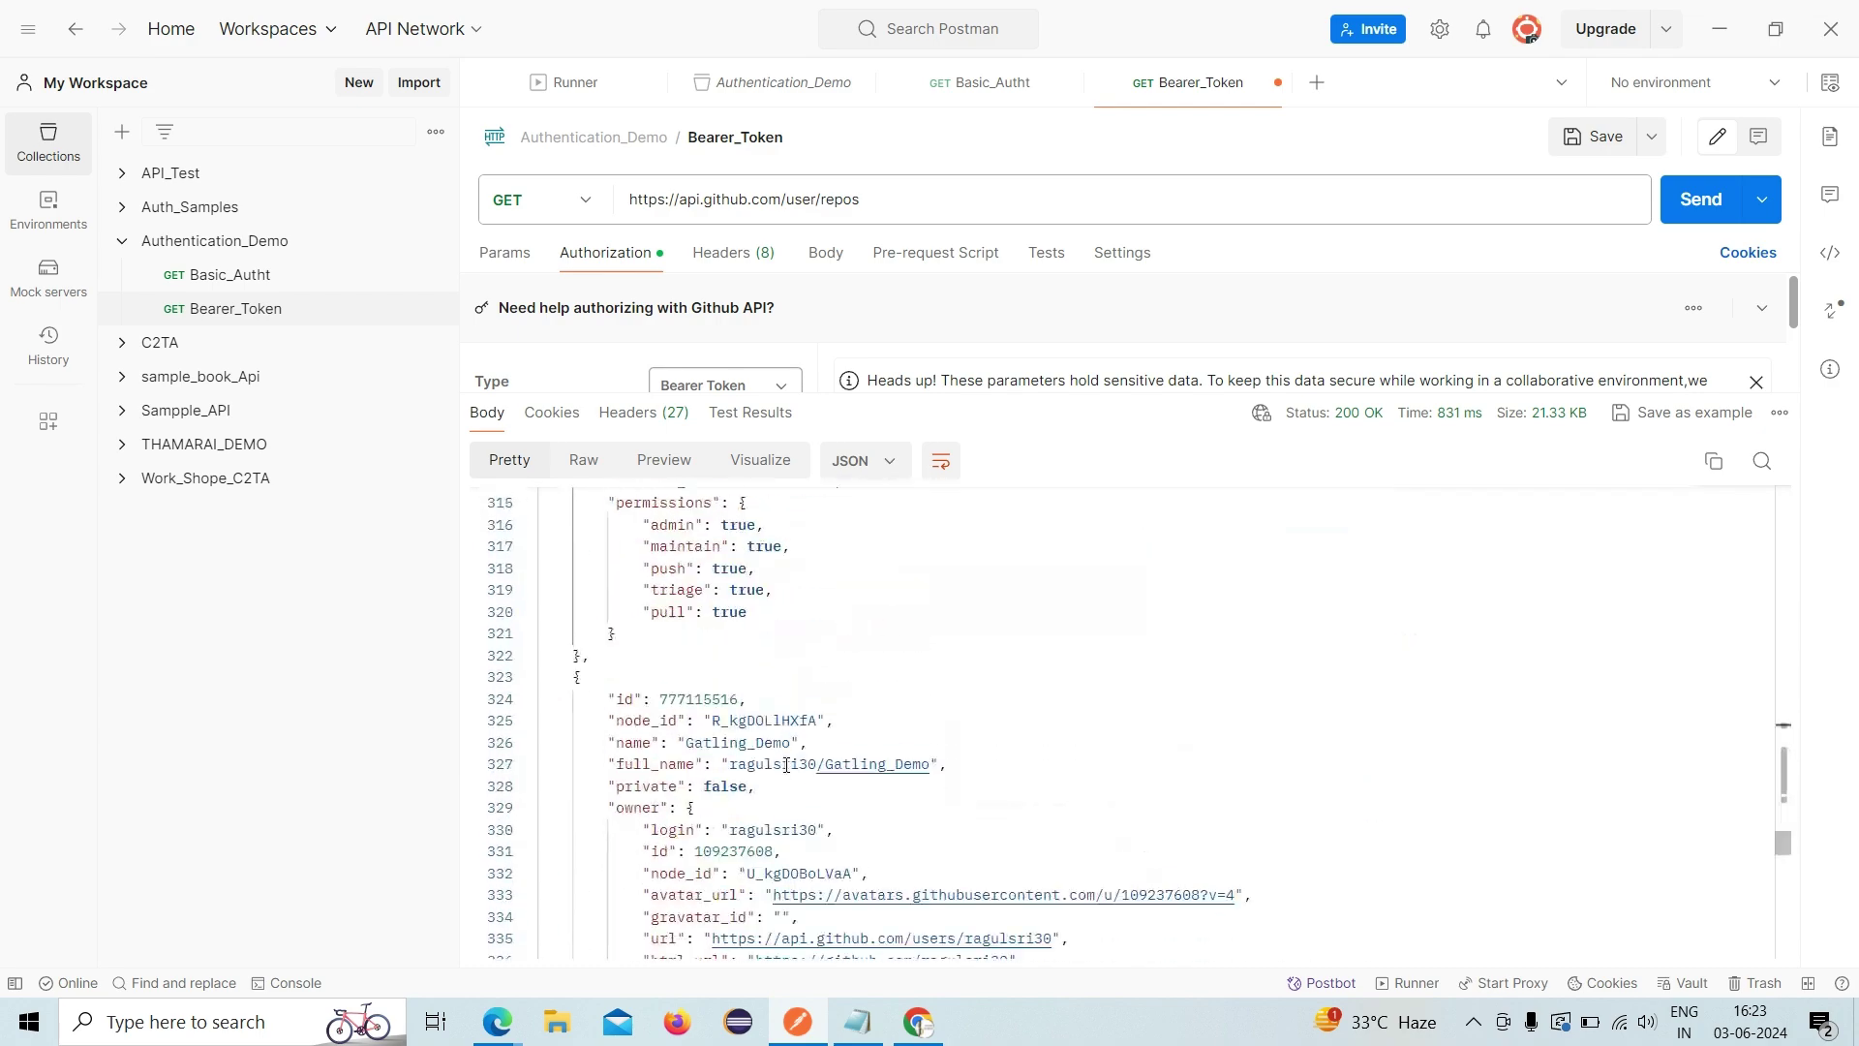
{"action": "scroll", "coordinate": [812, 681], "scroll_direction": "up", "scroll_amount": 20}
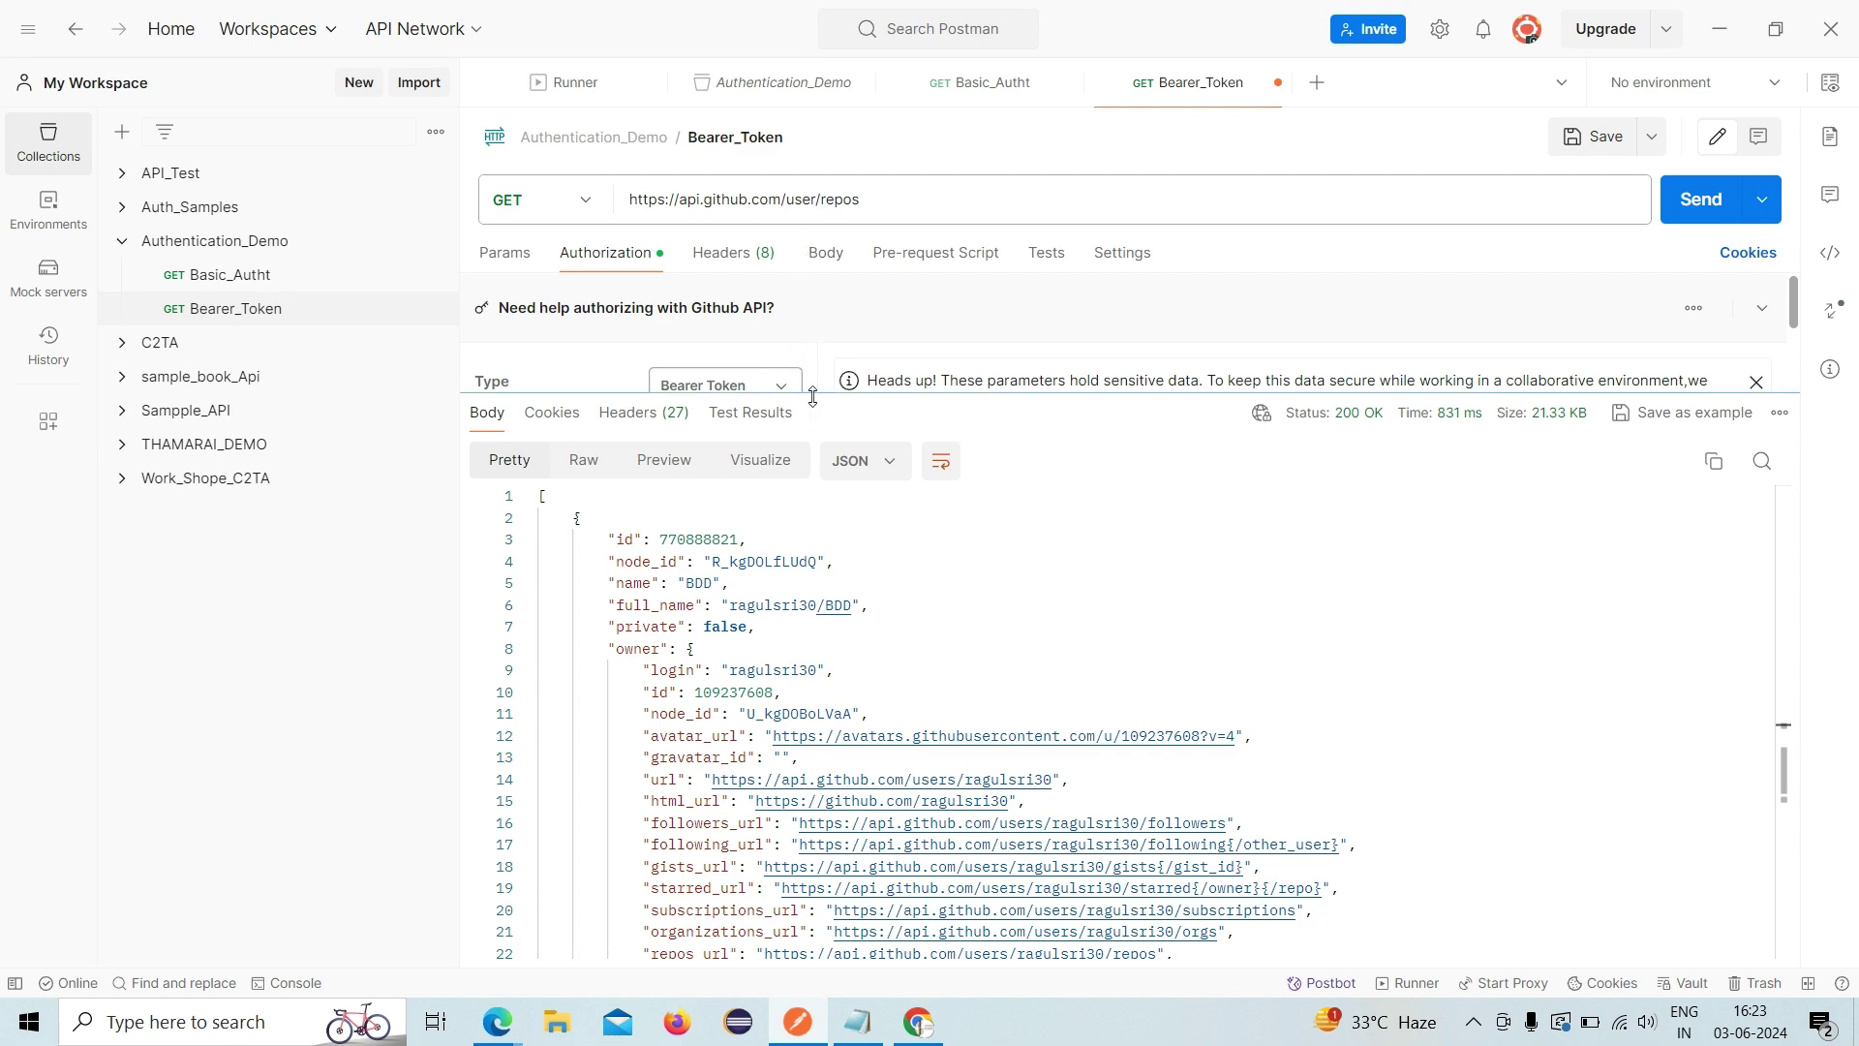
{"action": "left_click_drag", "start_coordinate": [813, 396], "coordinate": [812, 846]}
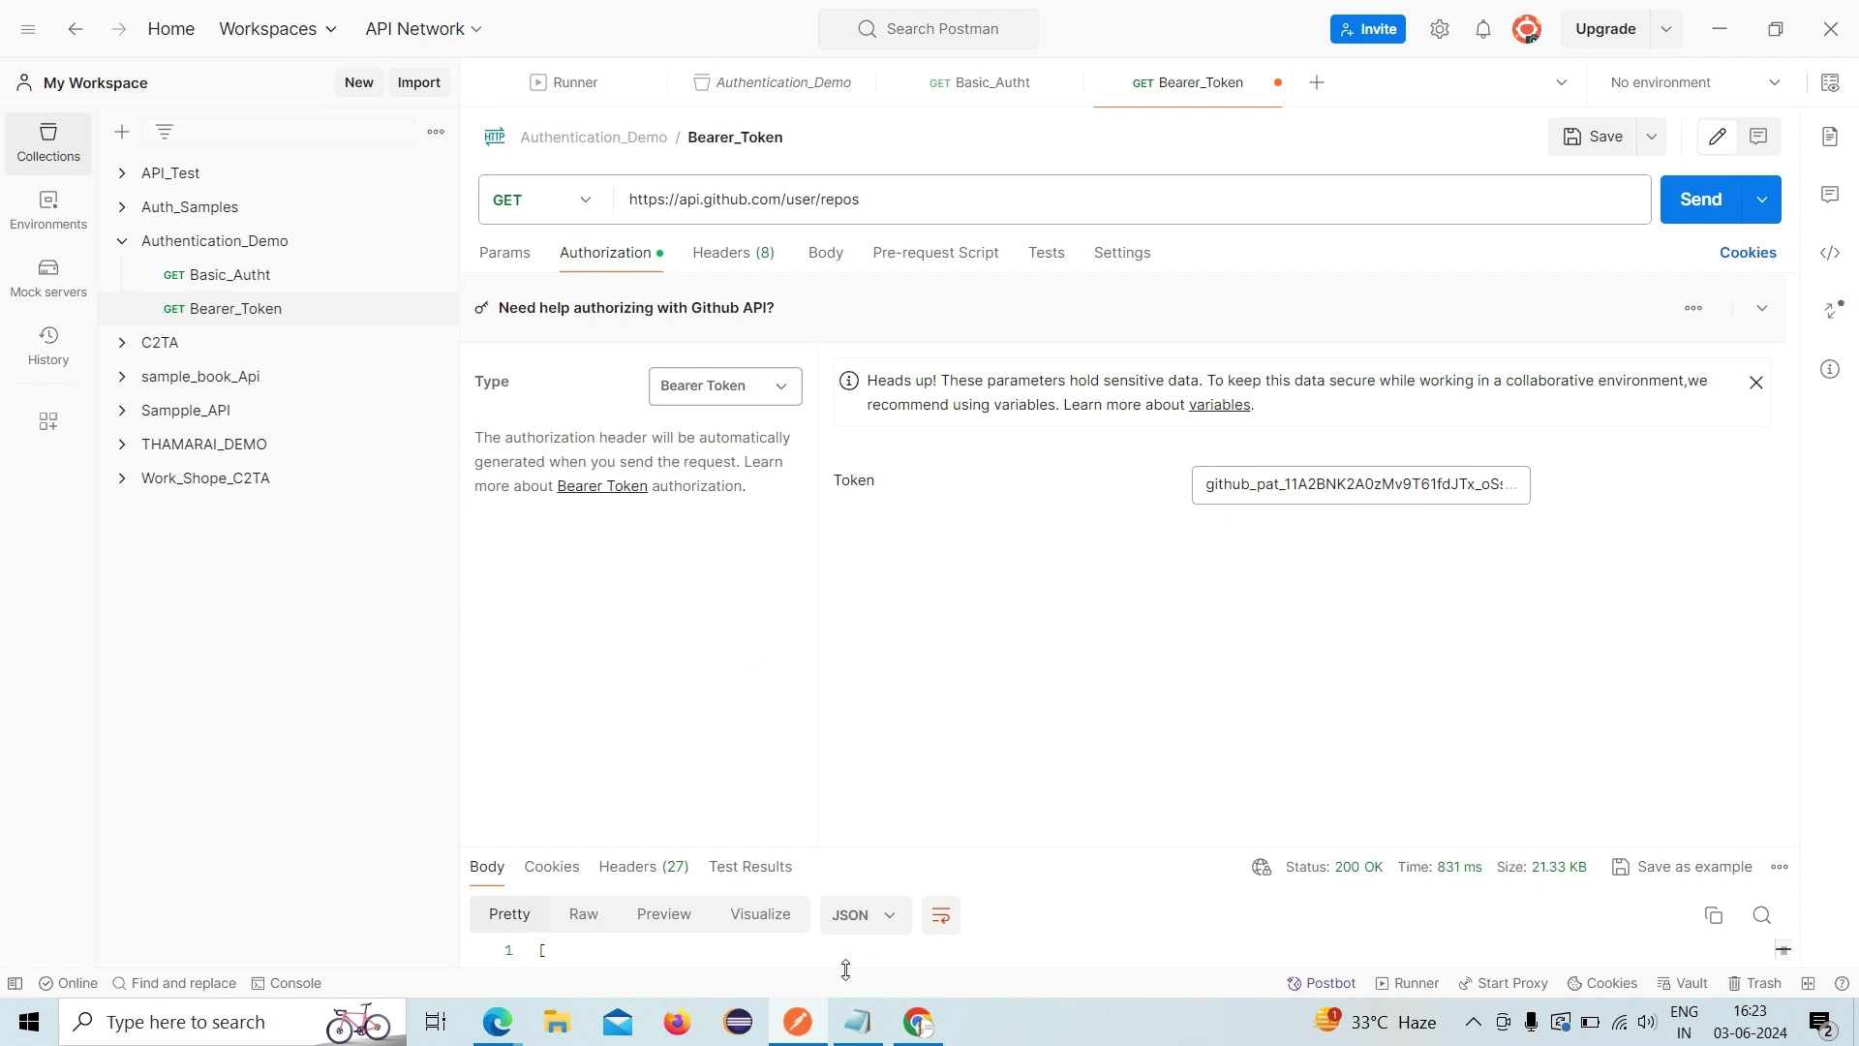
{"action": "left_click", "coordinate": [857, 1021]}
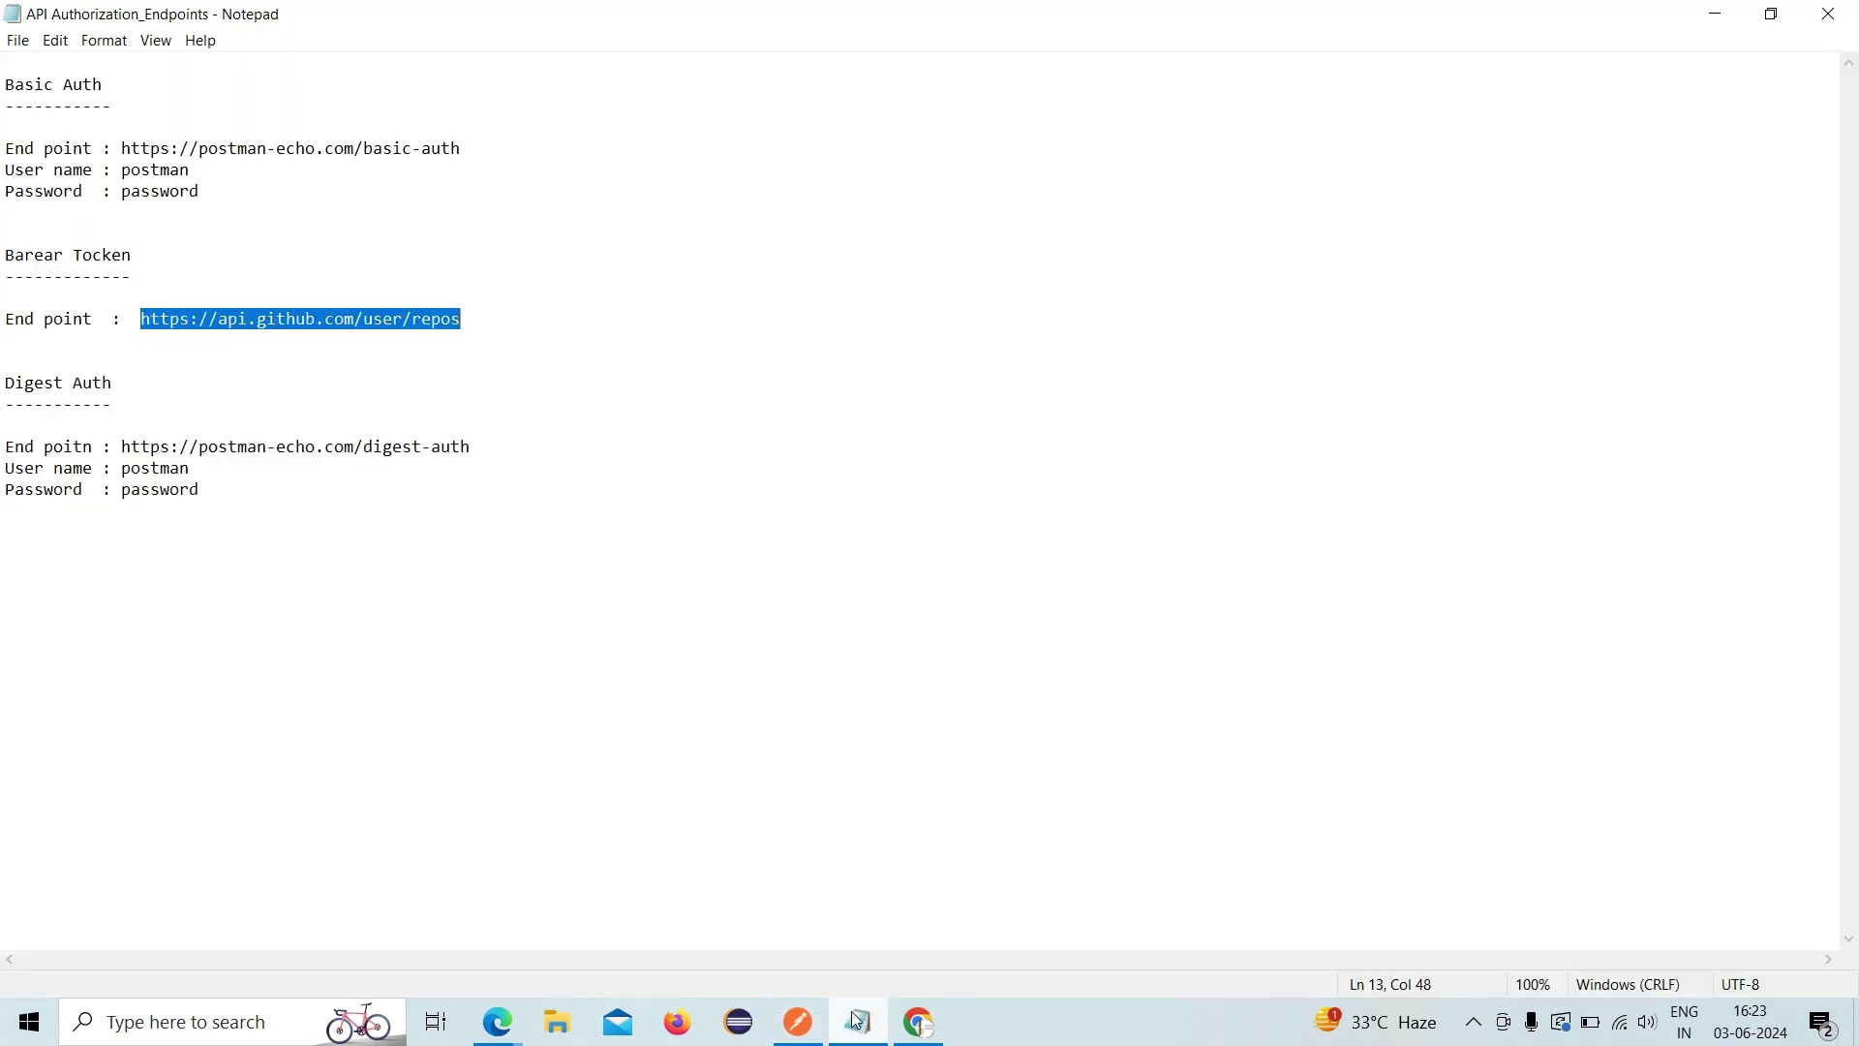
{"action": "left_click", "coordinate": [294, 486]}
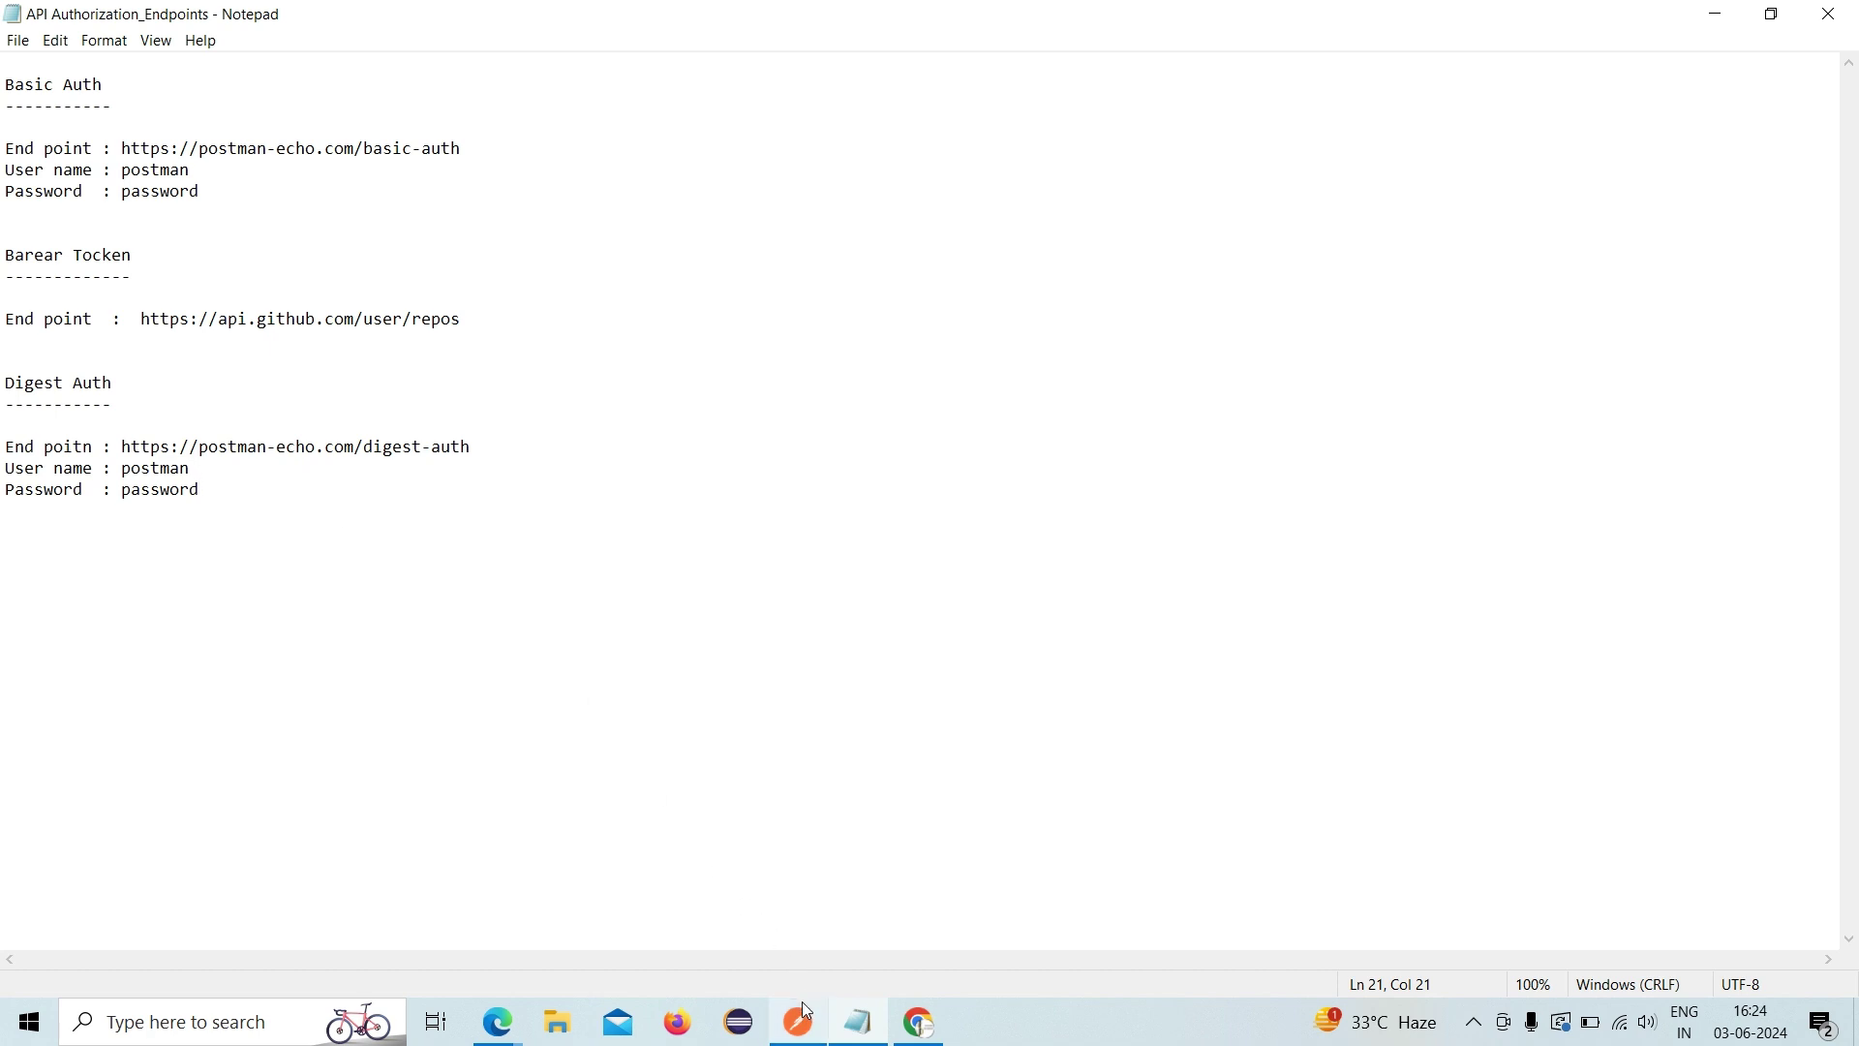
{"action": "mouse_move", "coordinate": [805, 1017]}
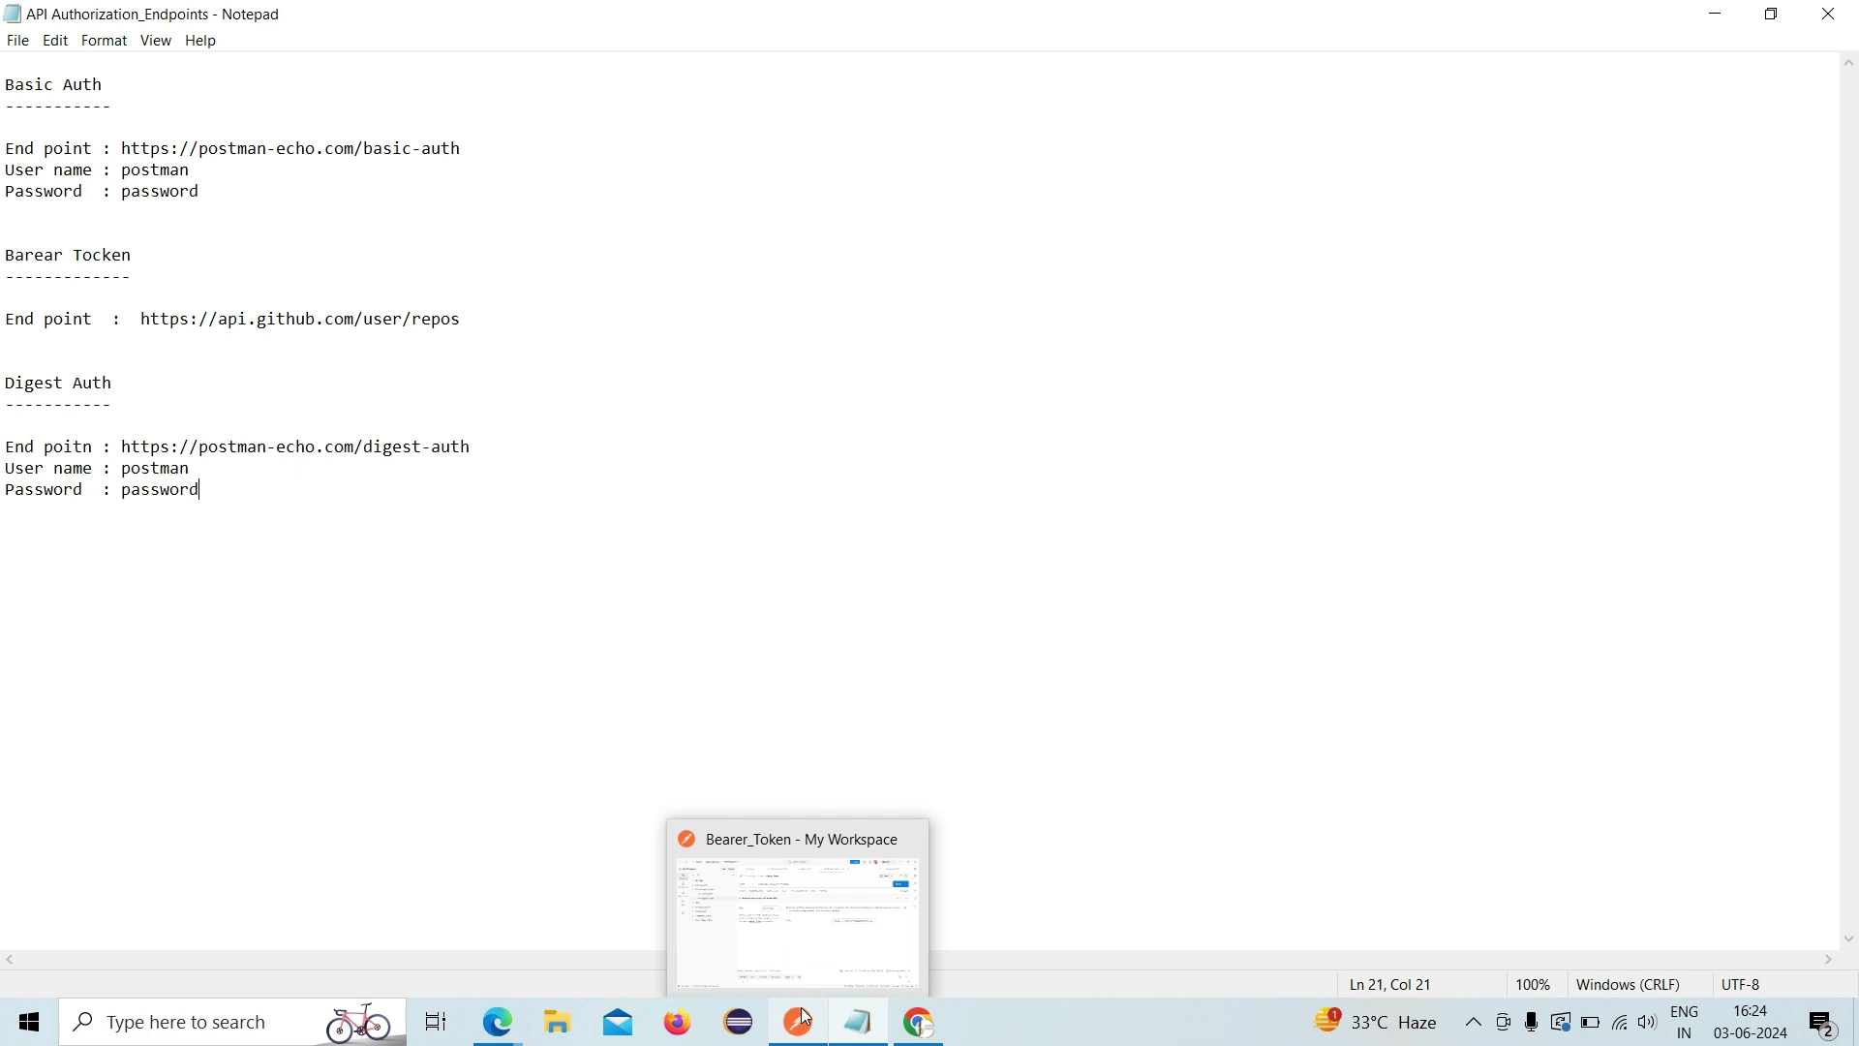
{"action": "left_click", "coordinate": [800, 991]}
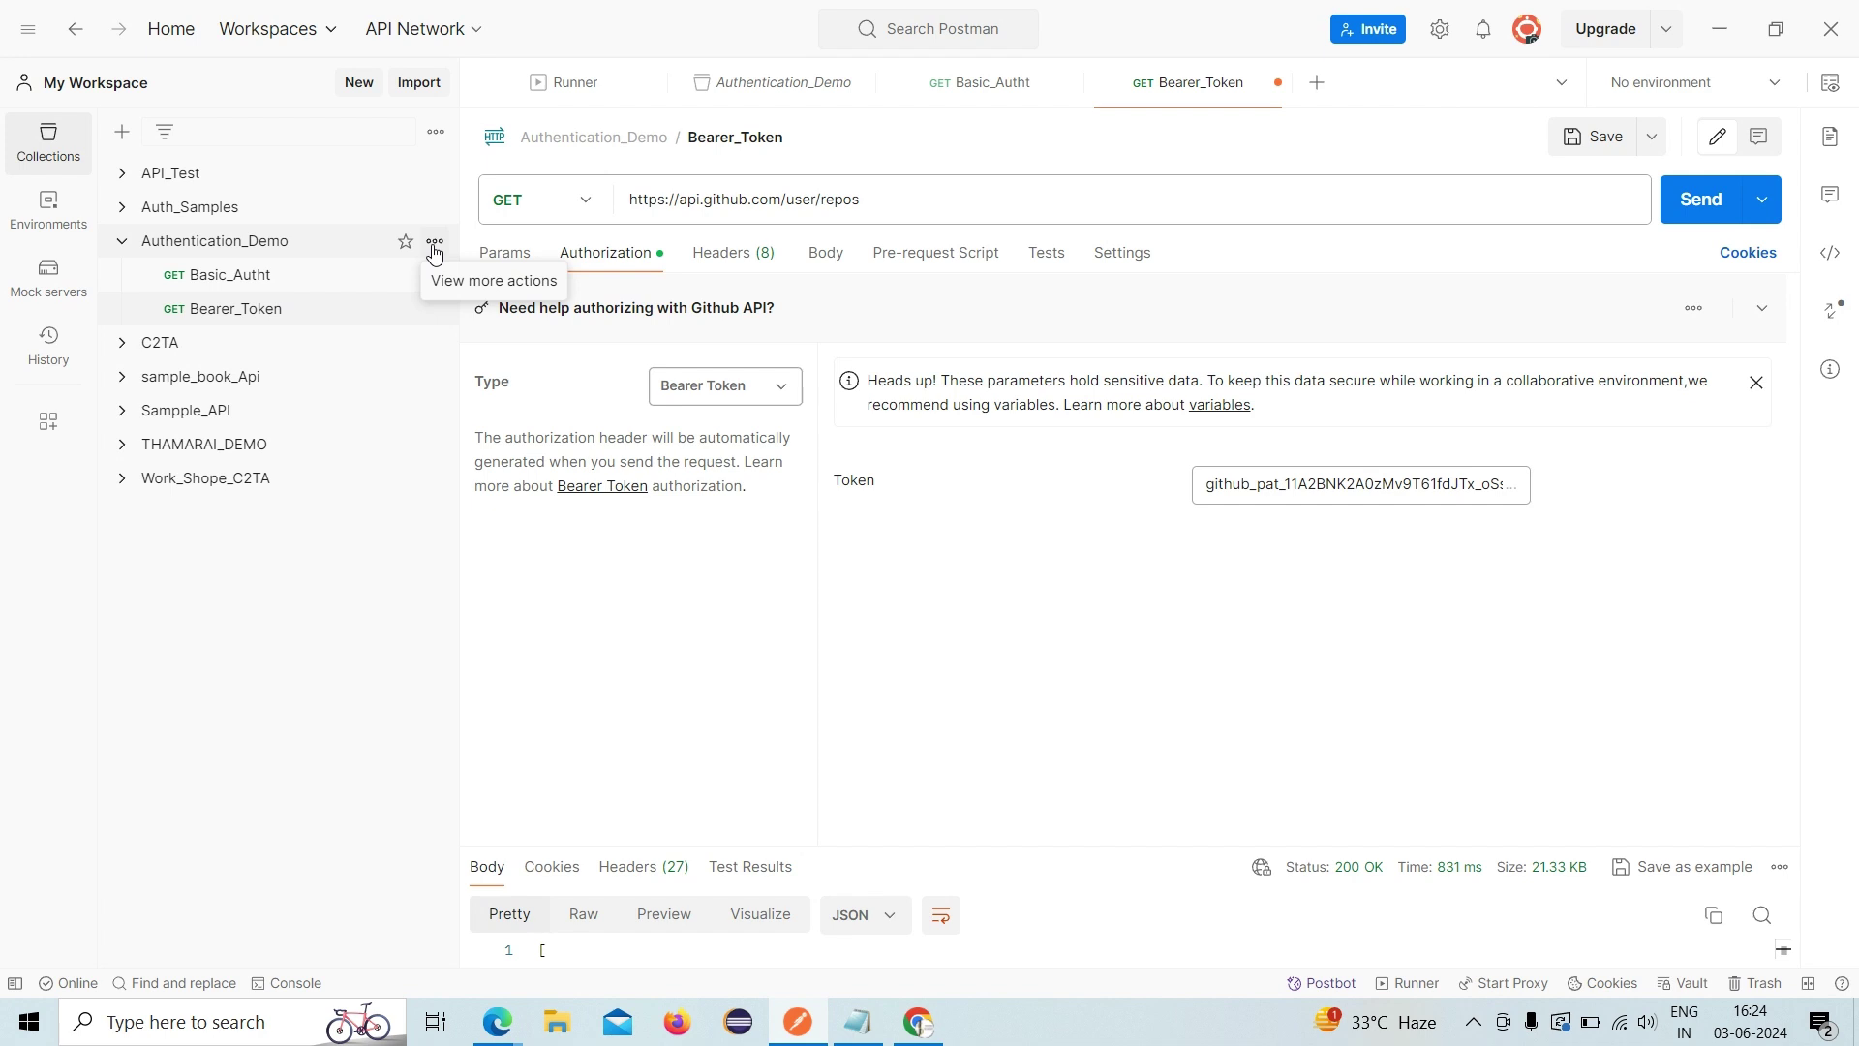
- Add a Digest_Auth request to Authentication_Demo and switch to the Notepad endpoint notes
{"action": "left_click", "coordinate": [434, 244]}
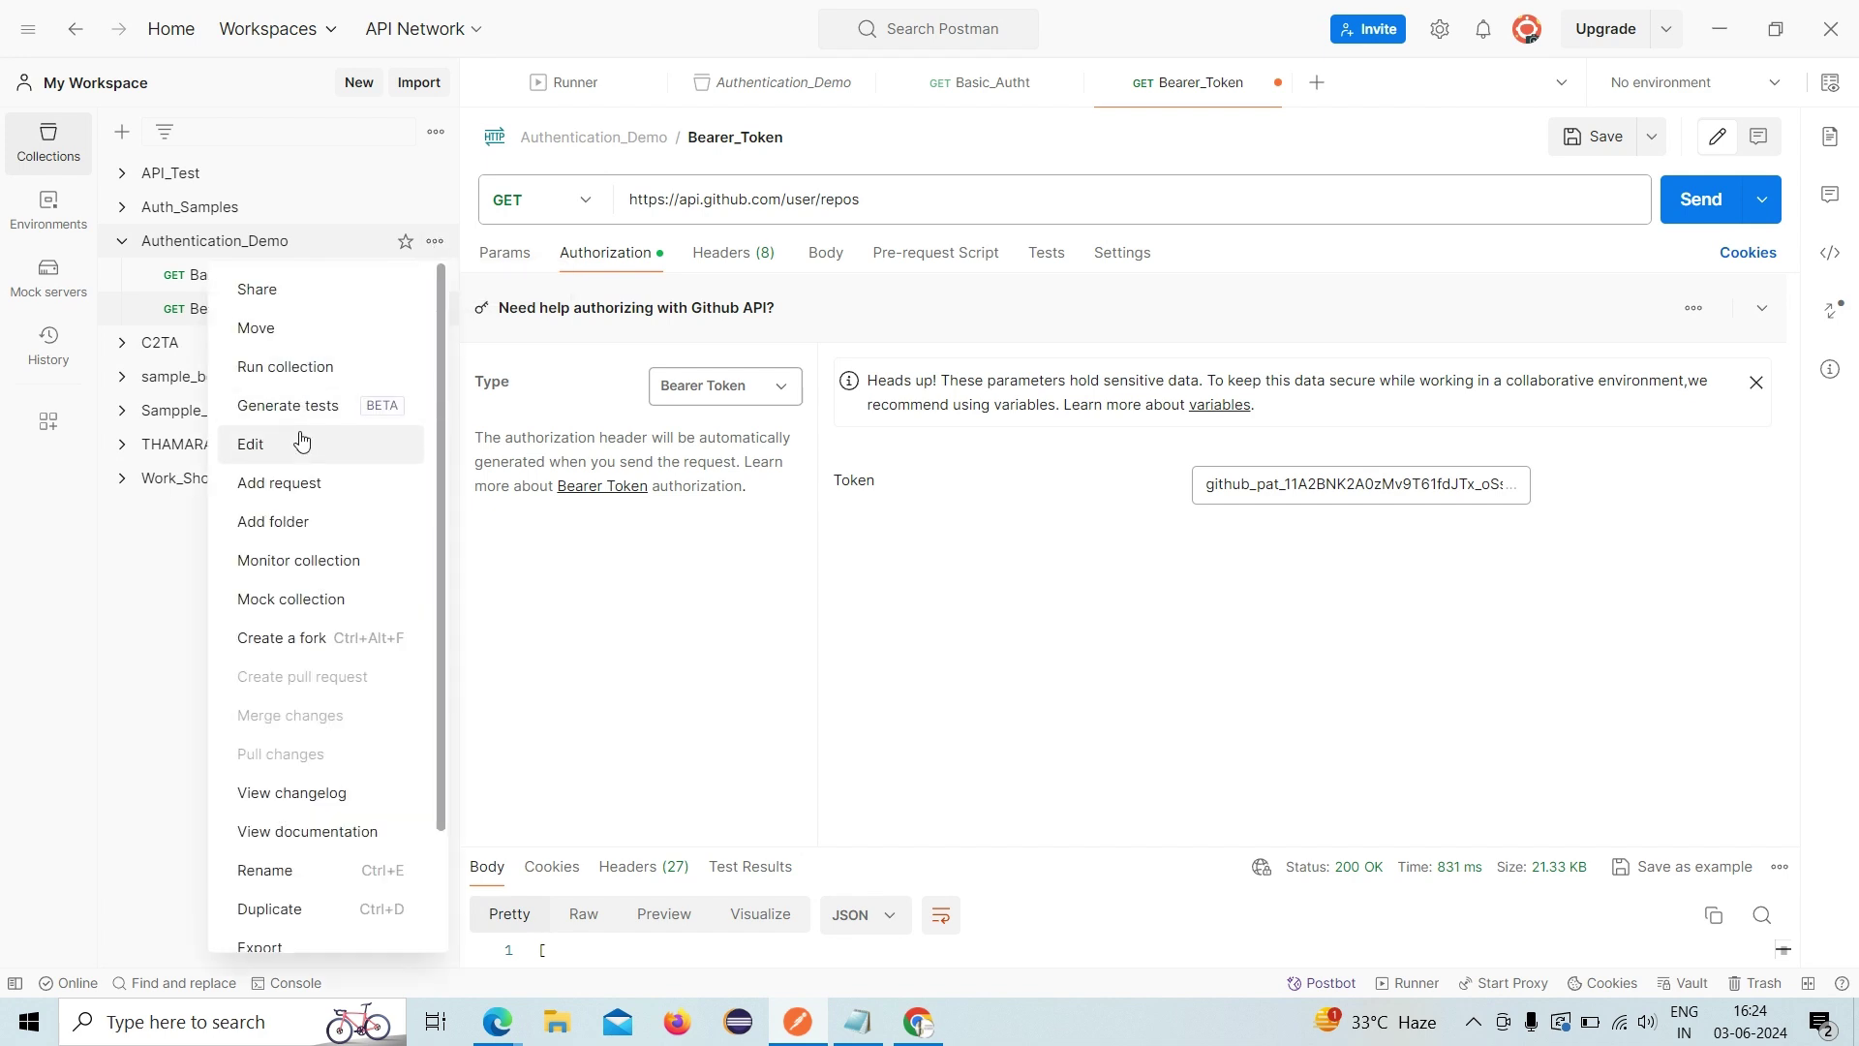
{"action": "left_click", "coordinate": [339, 489]}
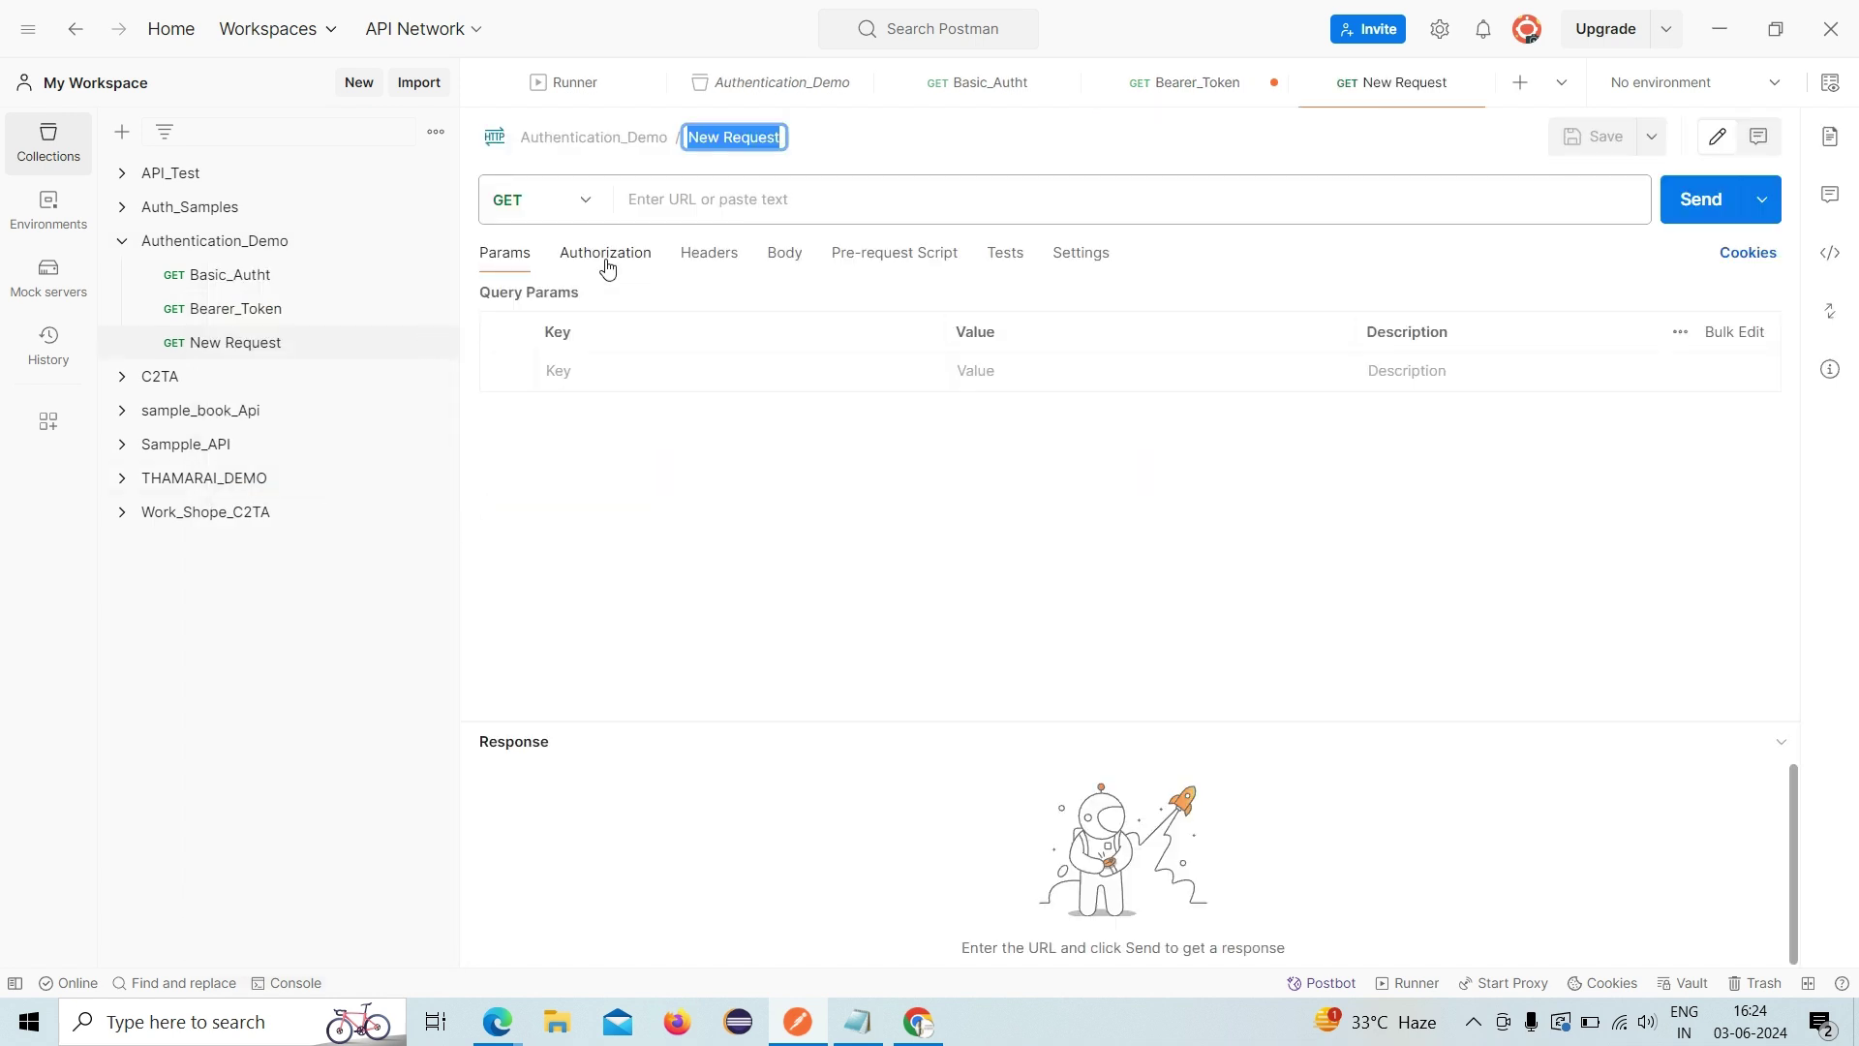
{"action": "type", "text": "Digest"}
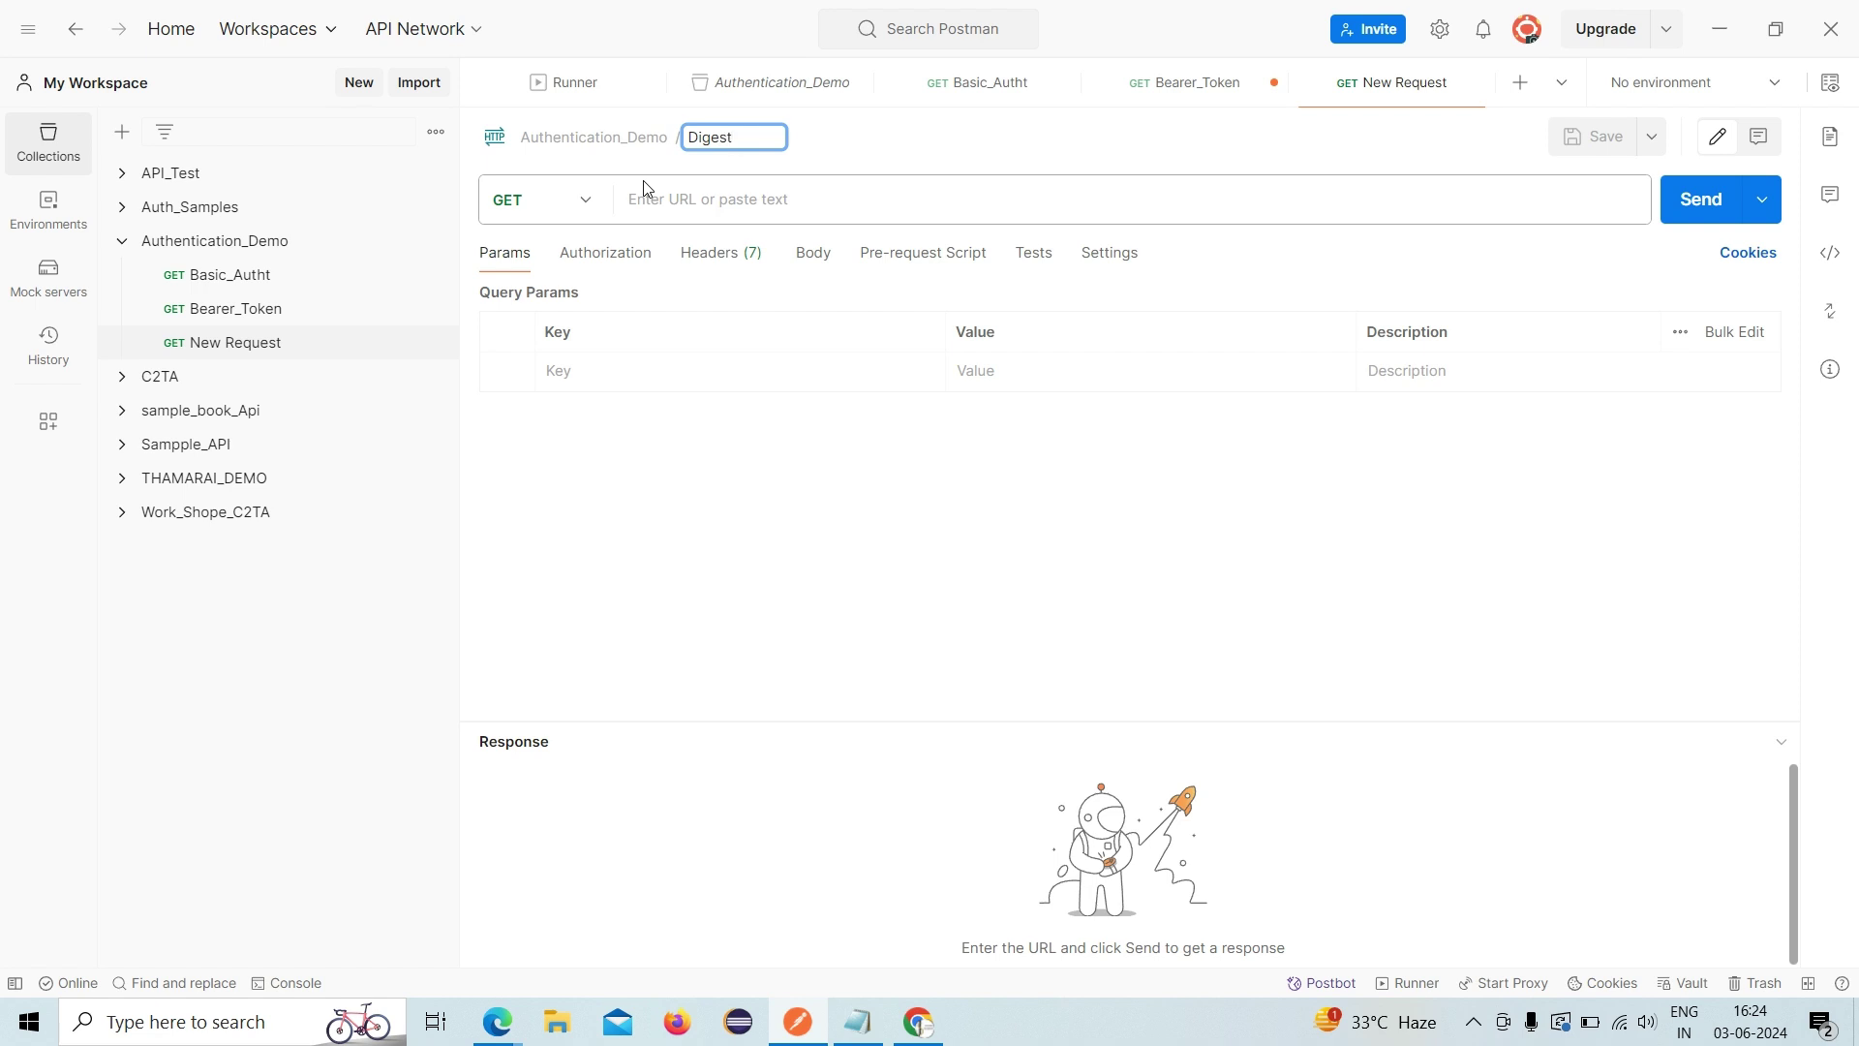
{"action": "type", "text": "_Auth"}
{"action": "left_click", "coordinate": [678, 198]}
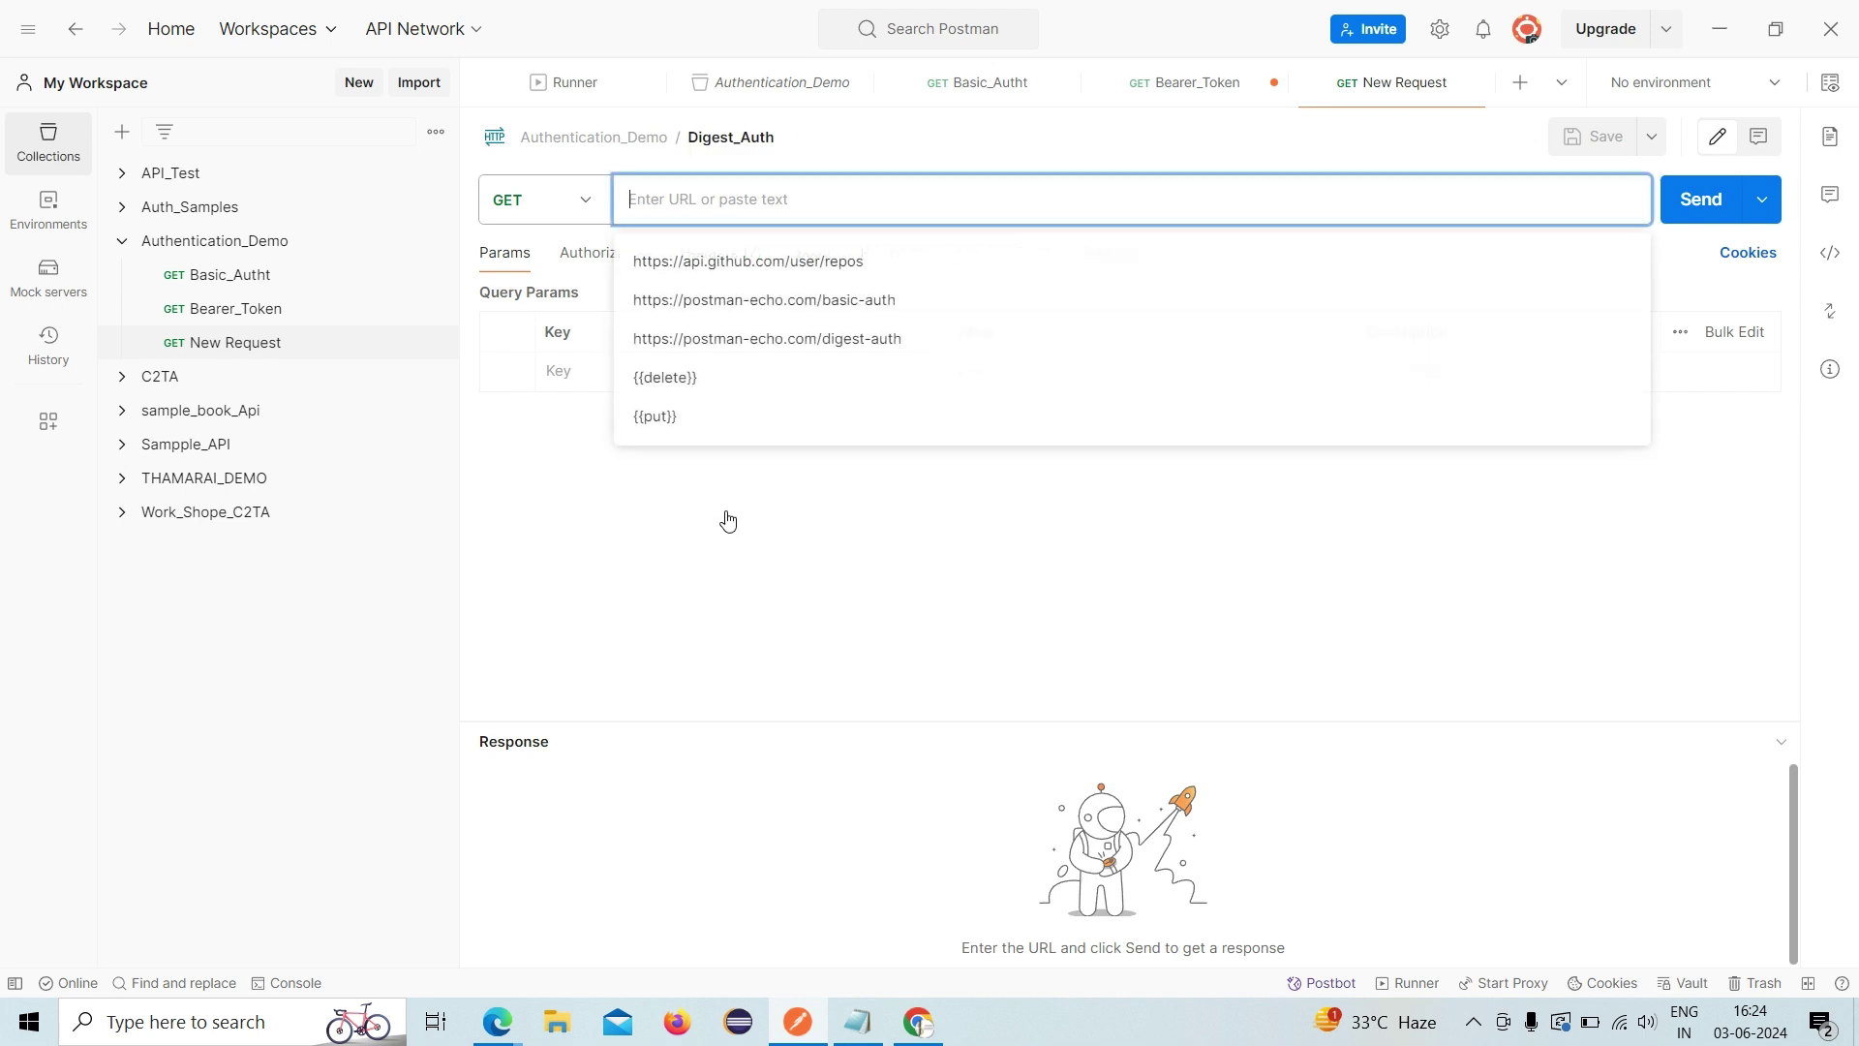
{"action": "left_click", "coordinate": [844, 1034]}
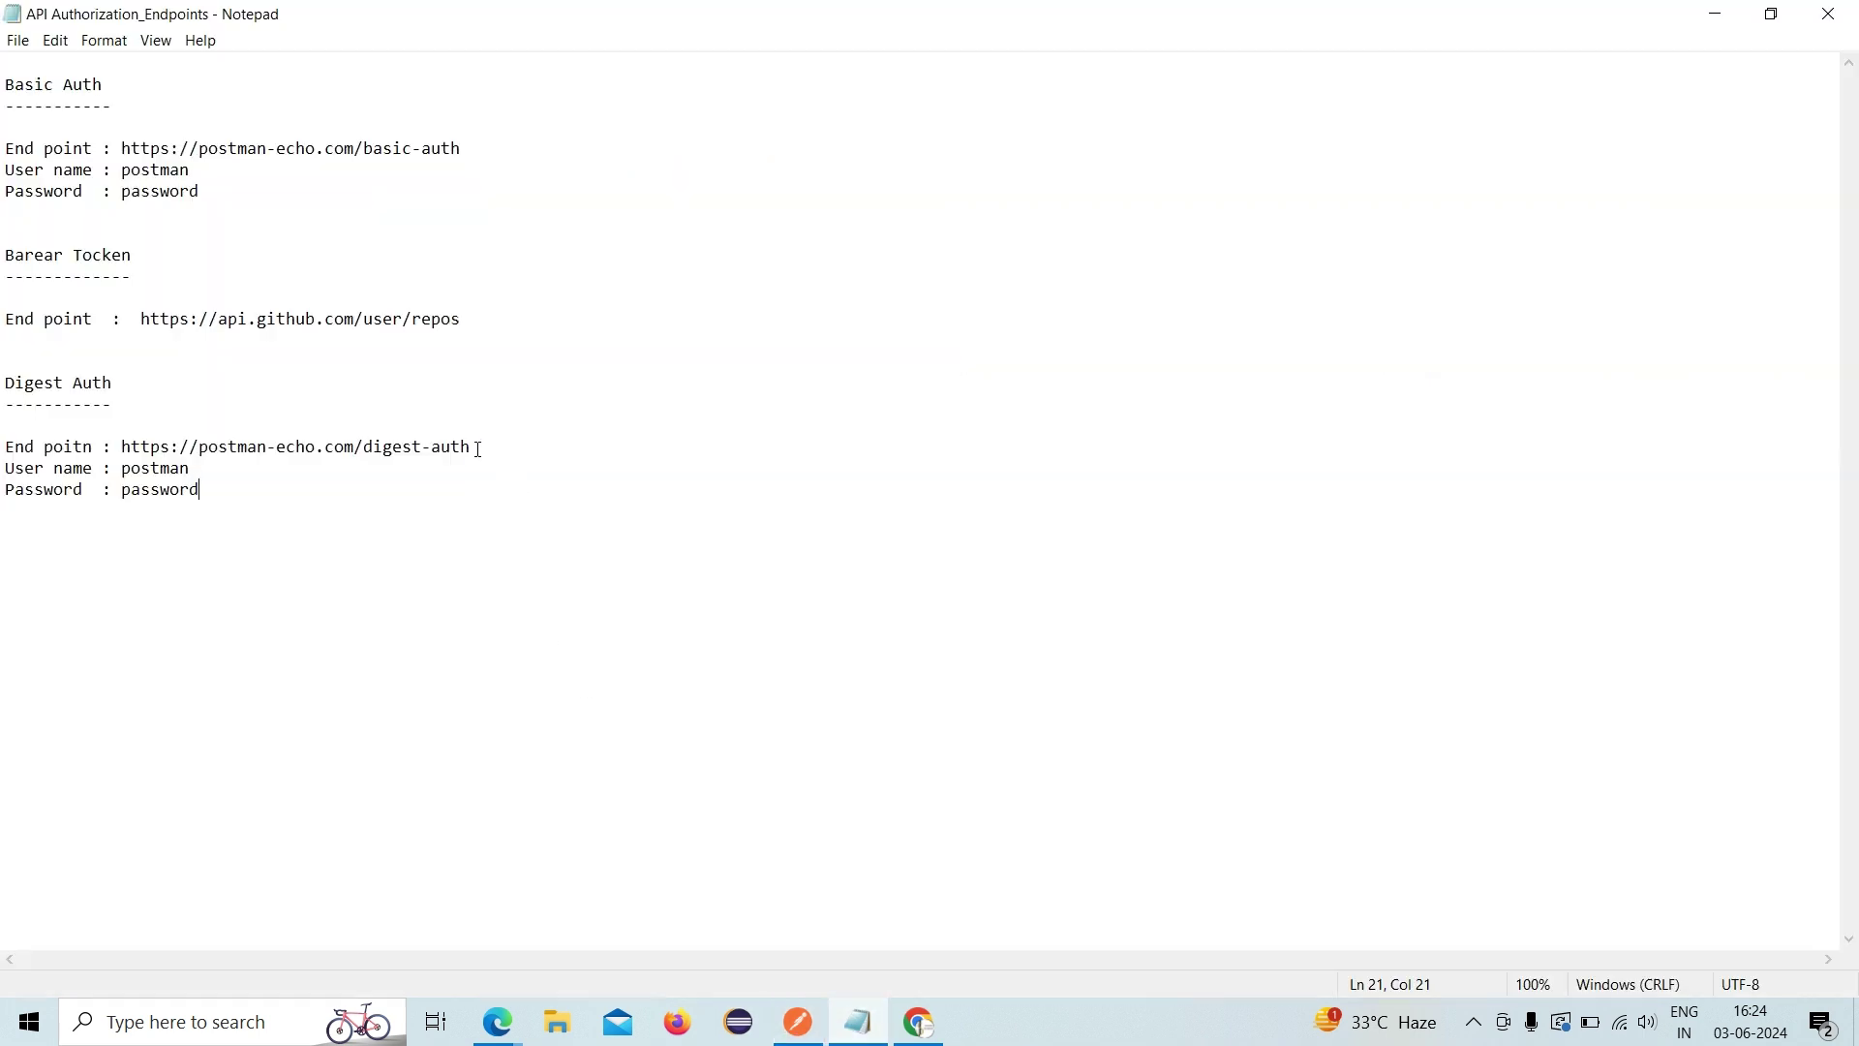
- Select the digest-auth endpoint URL in Notepad and return to Postman
{"action": "left_click_drag", "start_coordinate": [475, 447], "coordinate": [120, 446]}
{"action": "key", "text": "ctrl+c"}
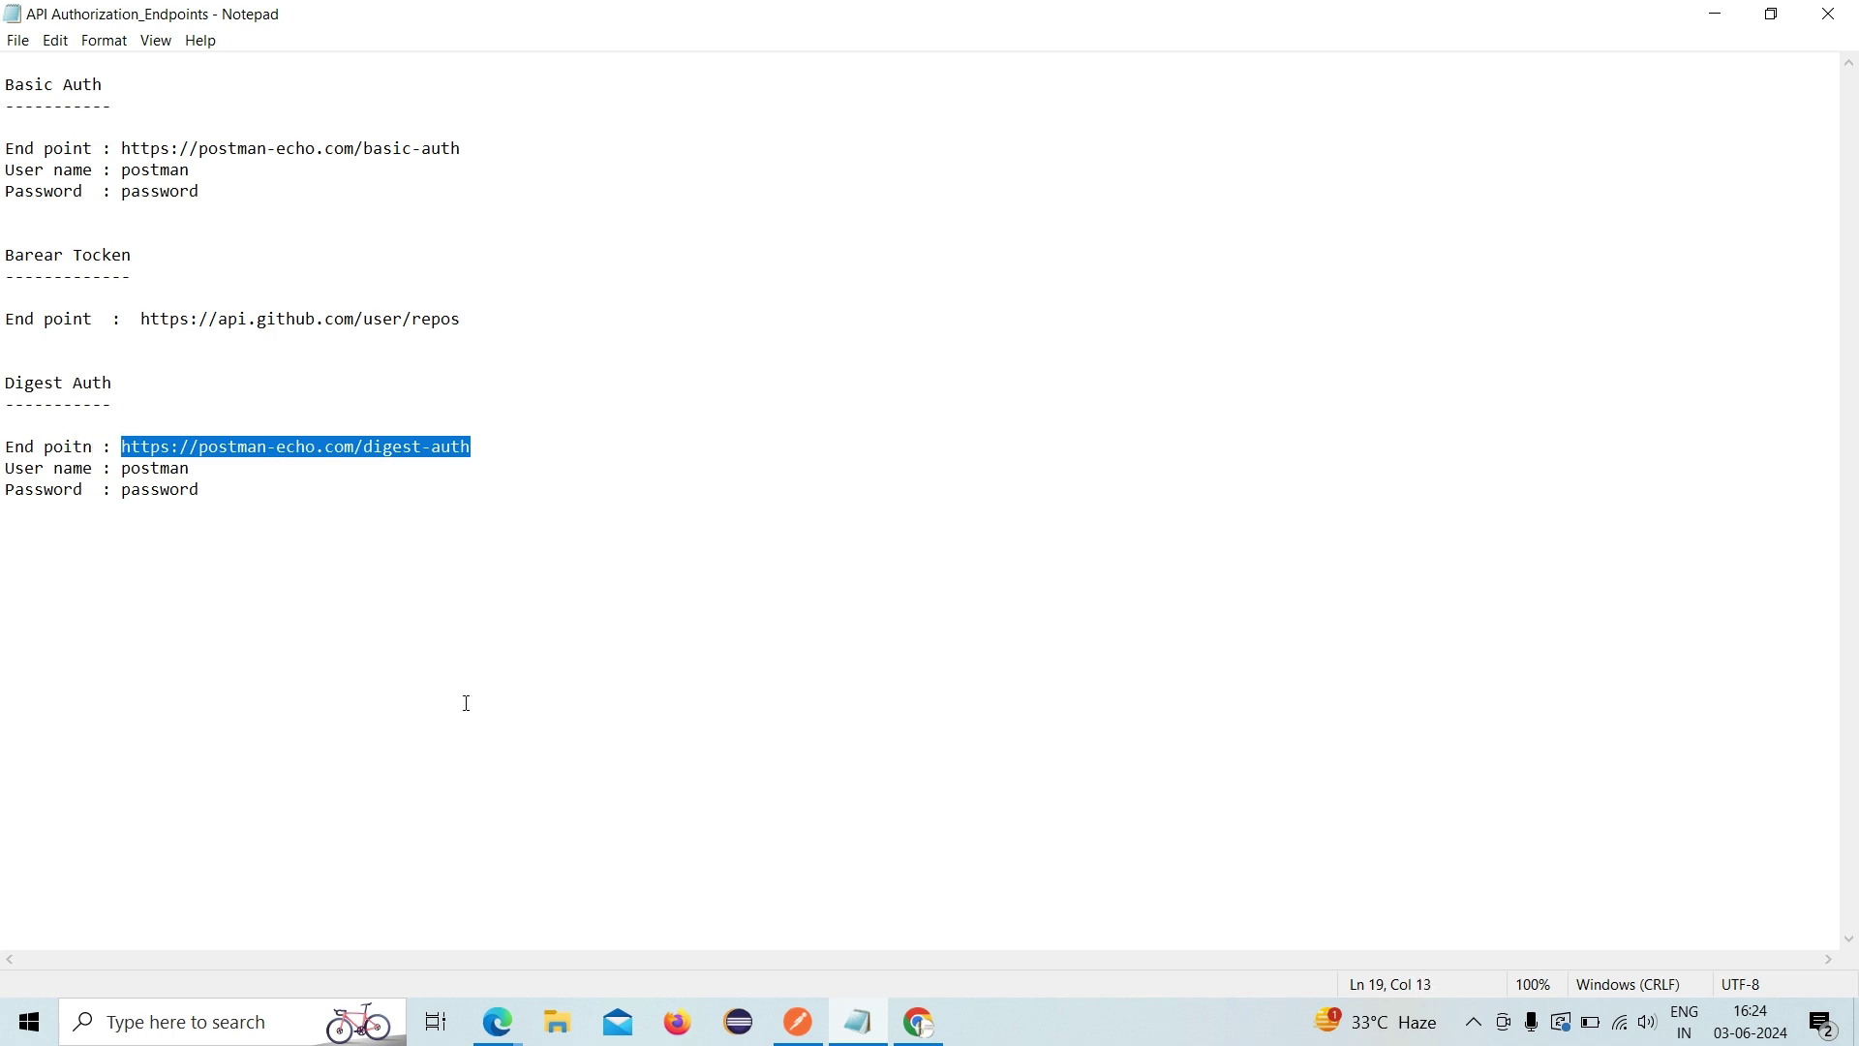
{"action": "left_click", "coordinate": [802, 1028]}
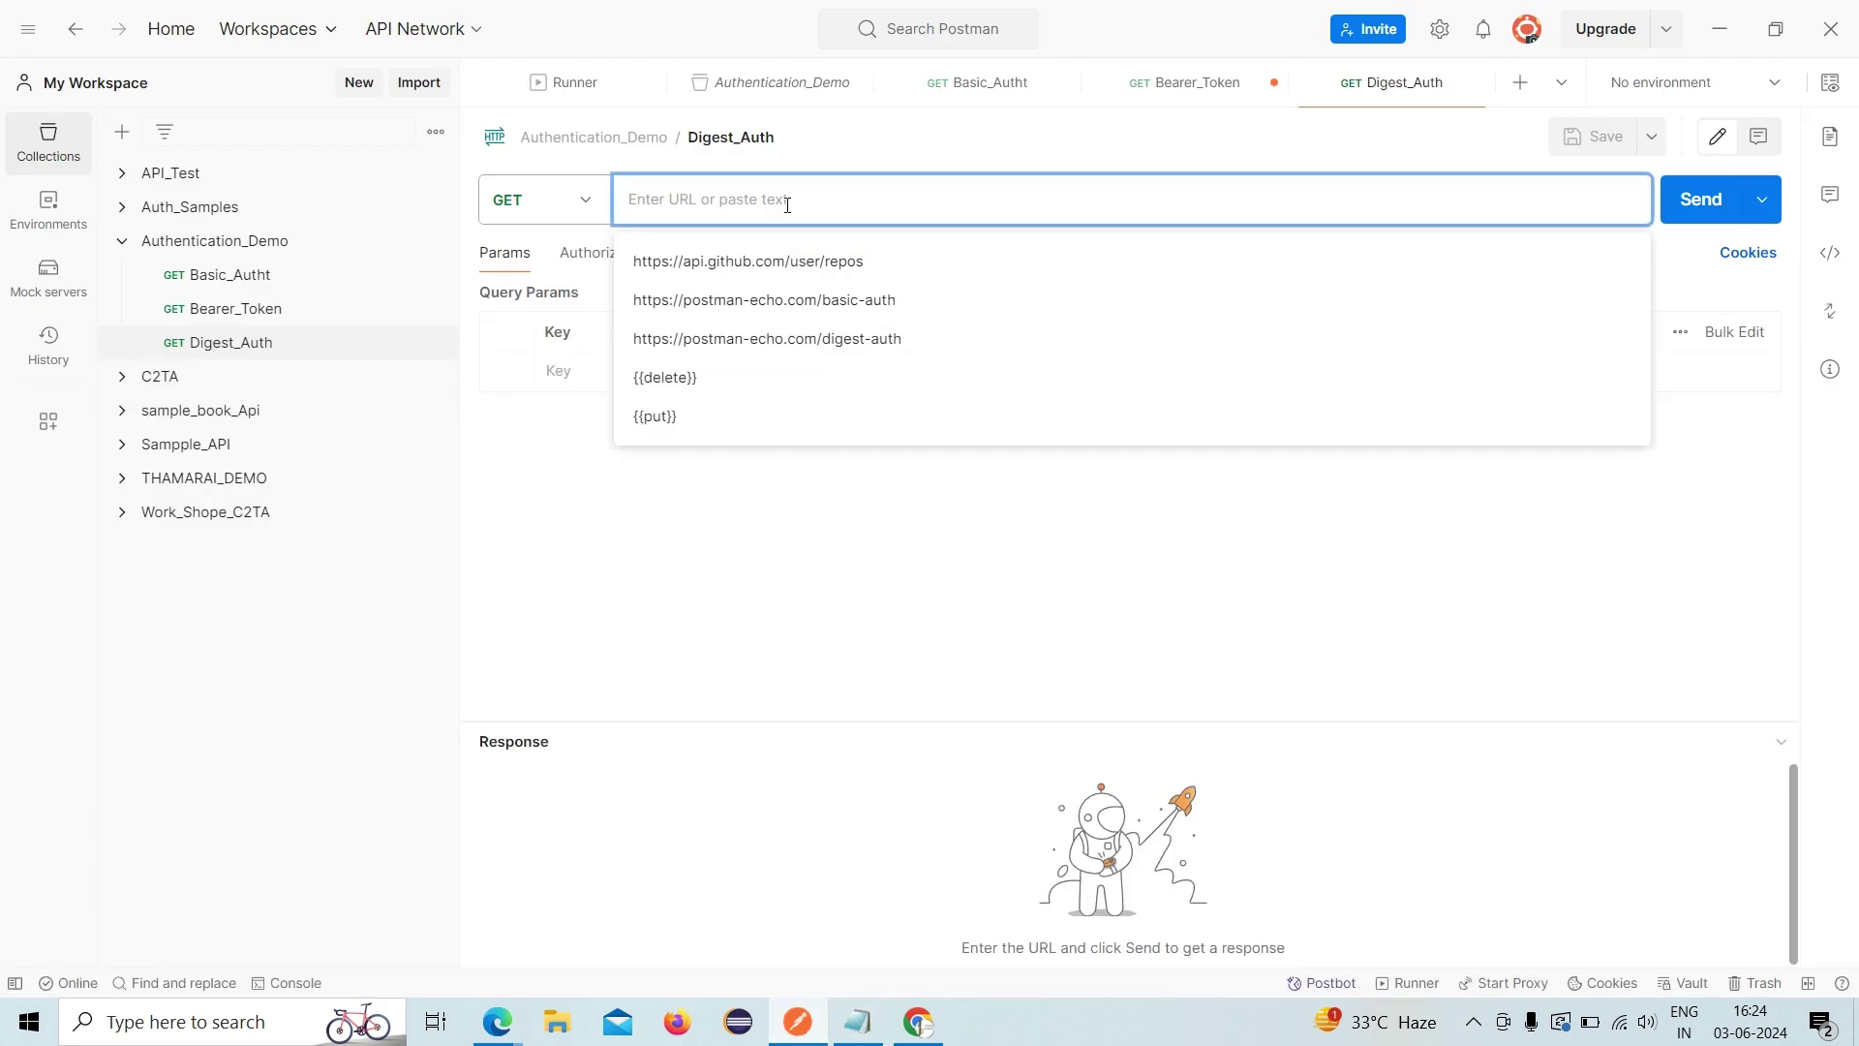
{"action": "key", "text": "ctrl+v"}
{"action": "double_click", "coordinate": [834, 199]}
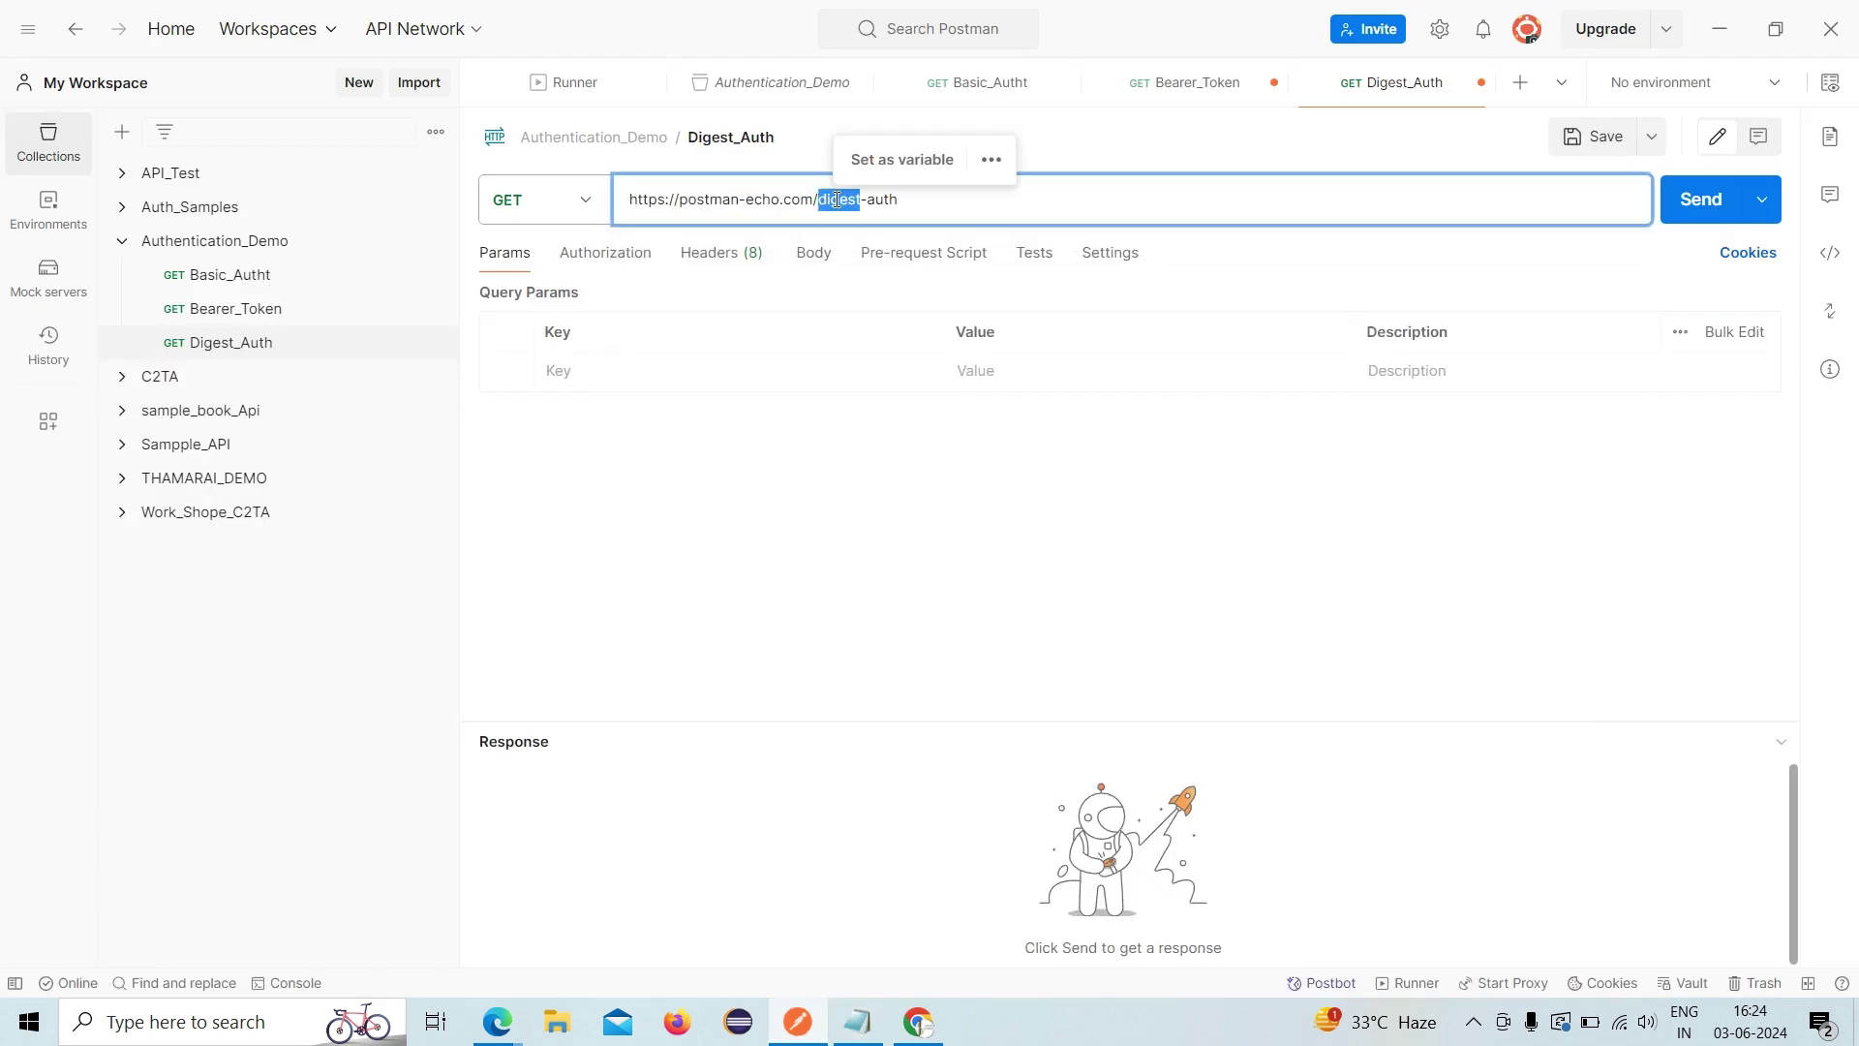
{"action": "left_click", "coordinate": [727, 625]}
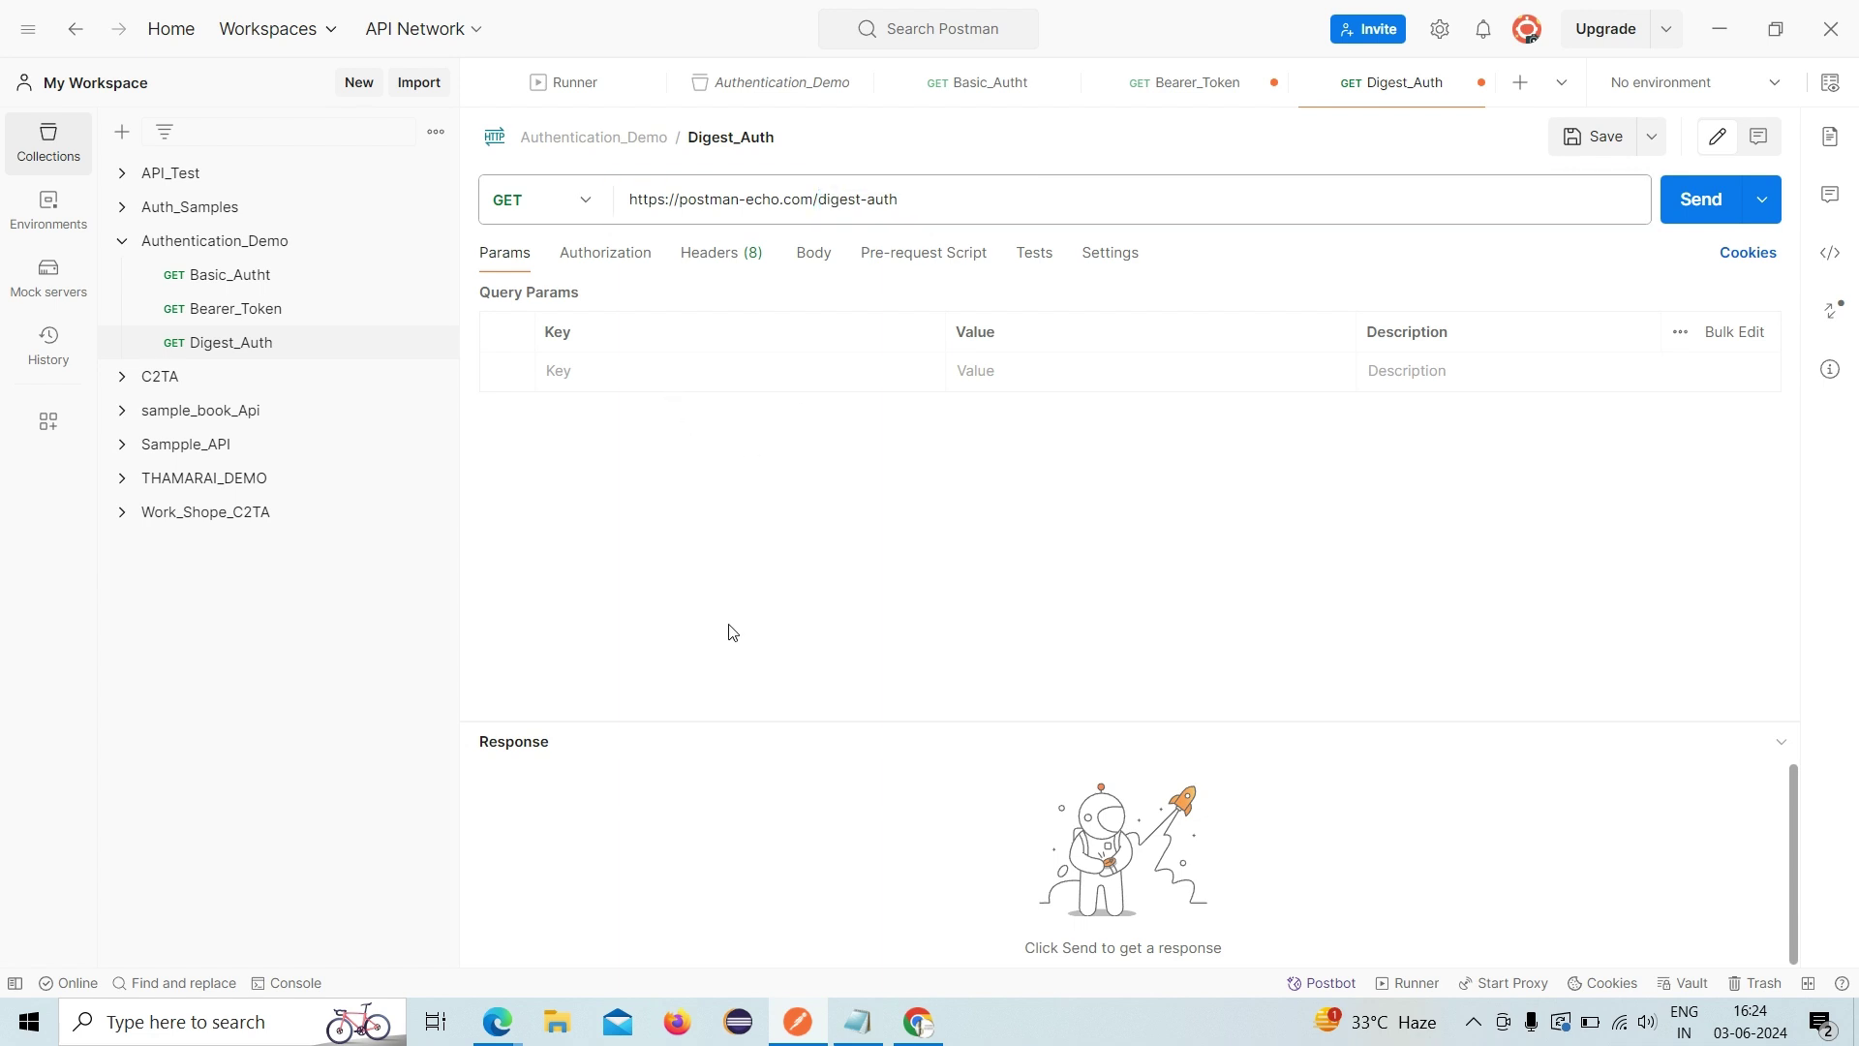
{"action": "left_click", "coordinate": [617, 254]}
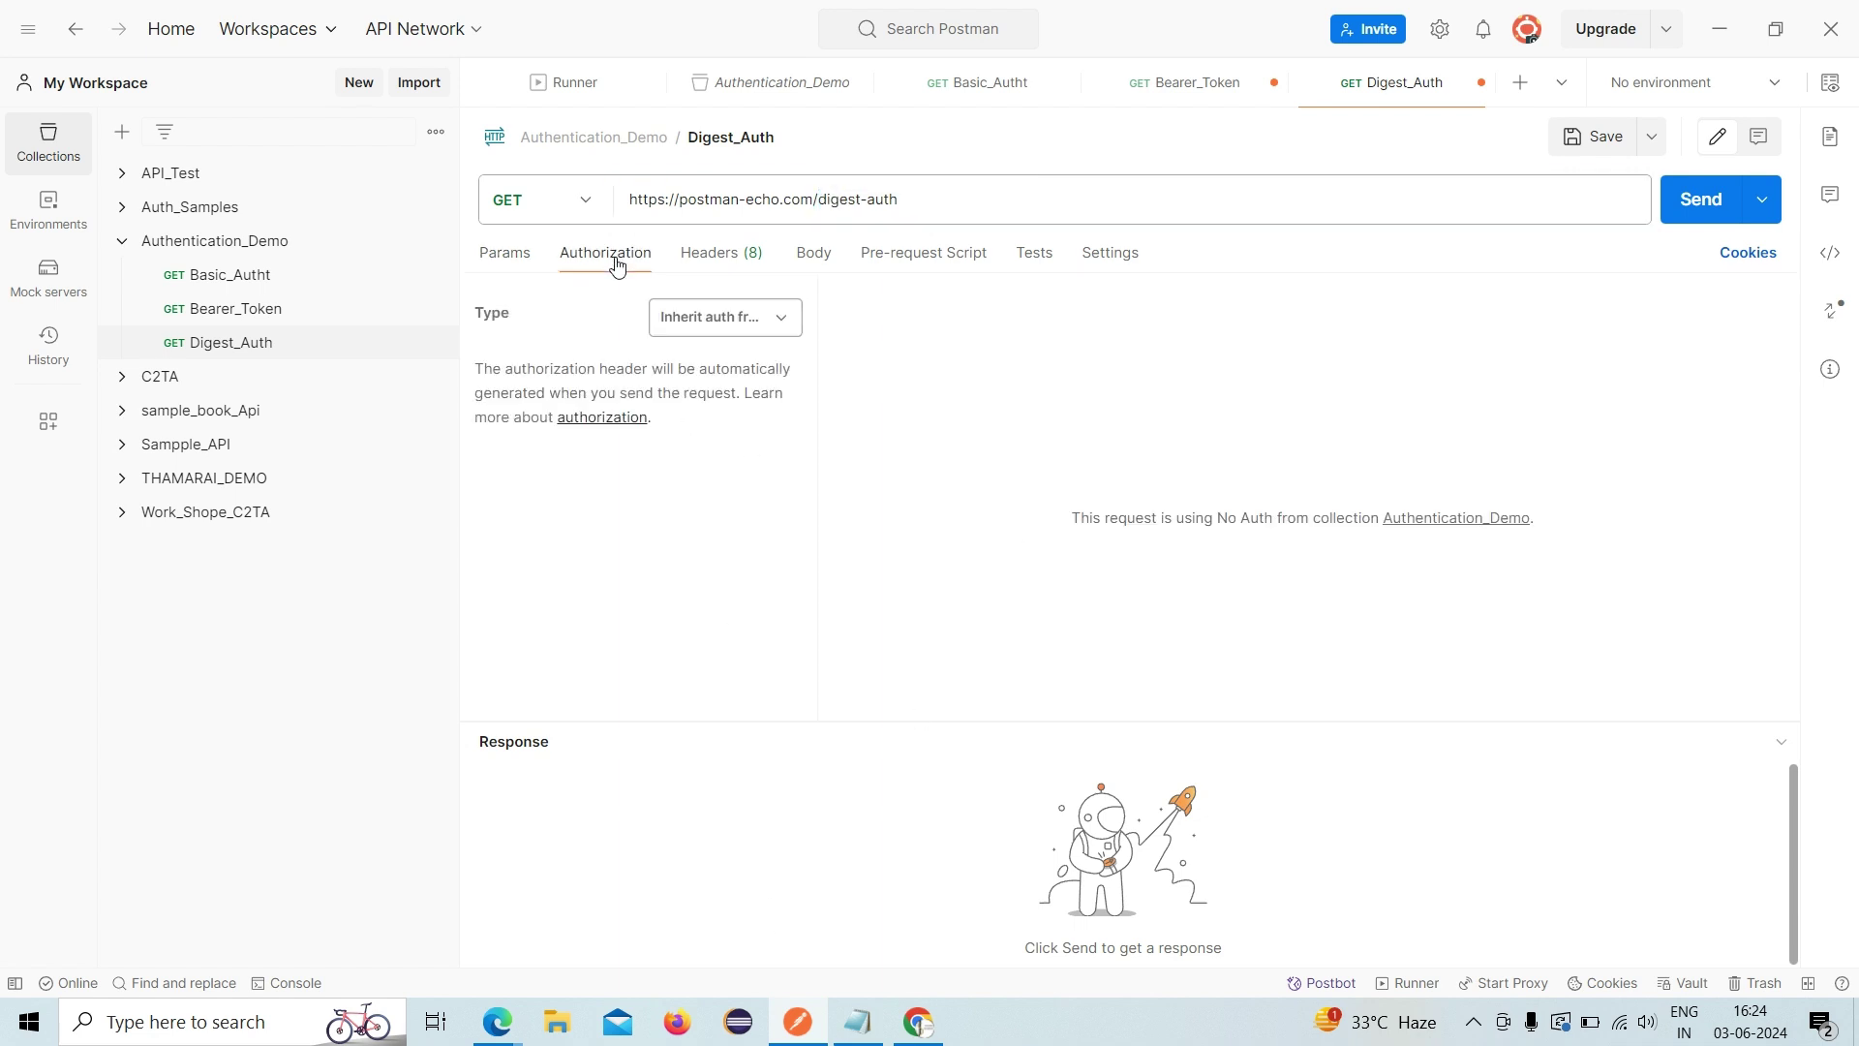
{"action": "left_click", "coordinate": [690, 318]}
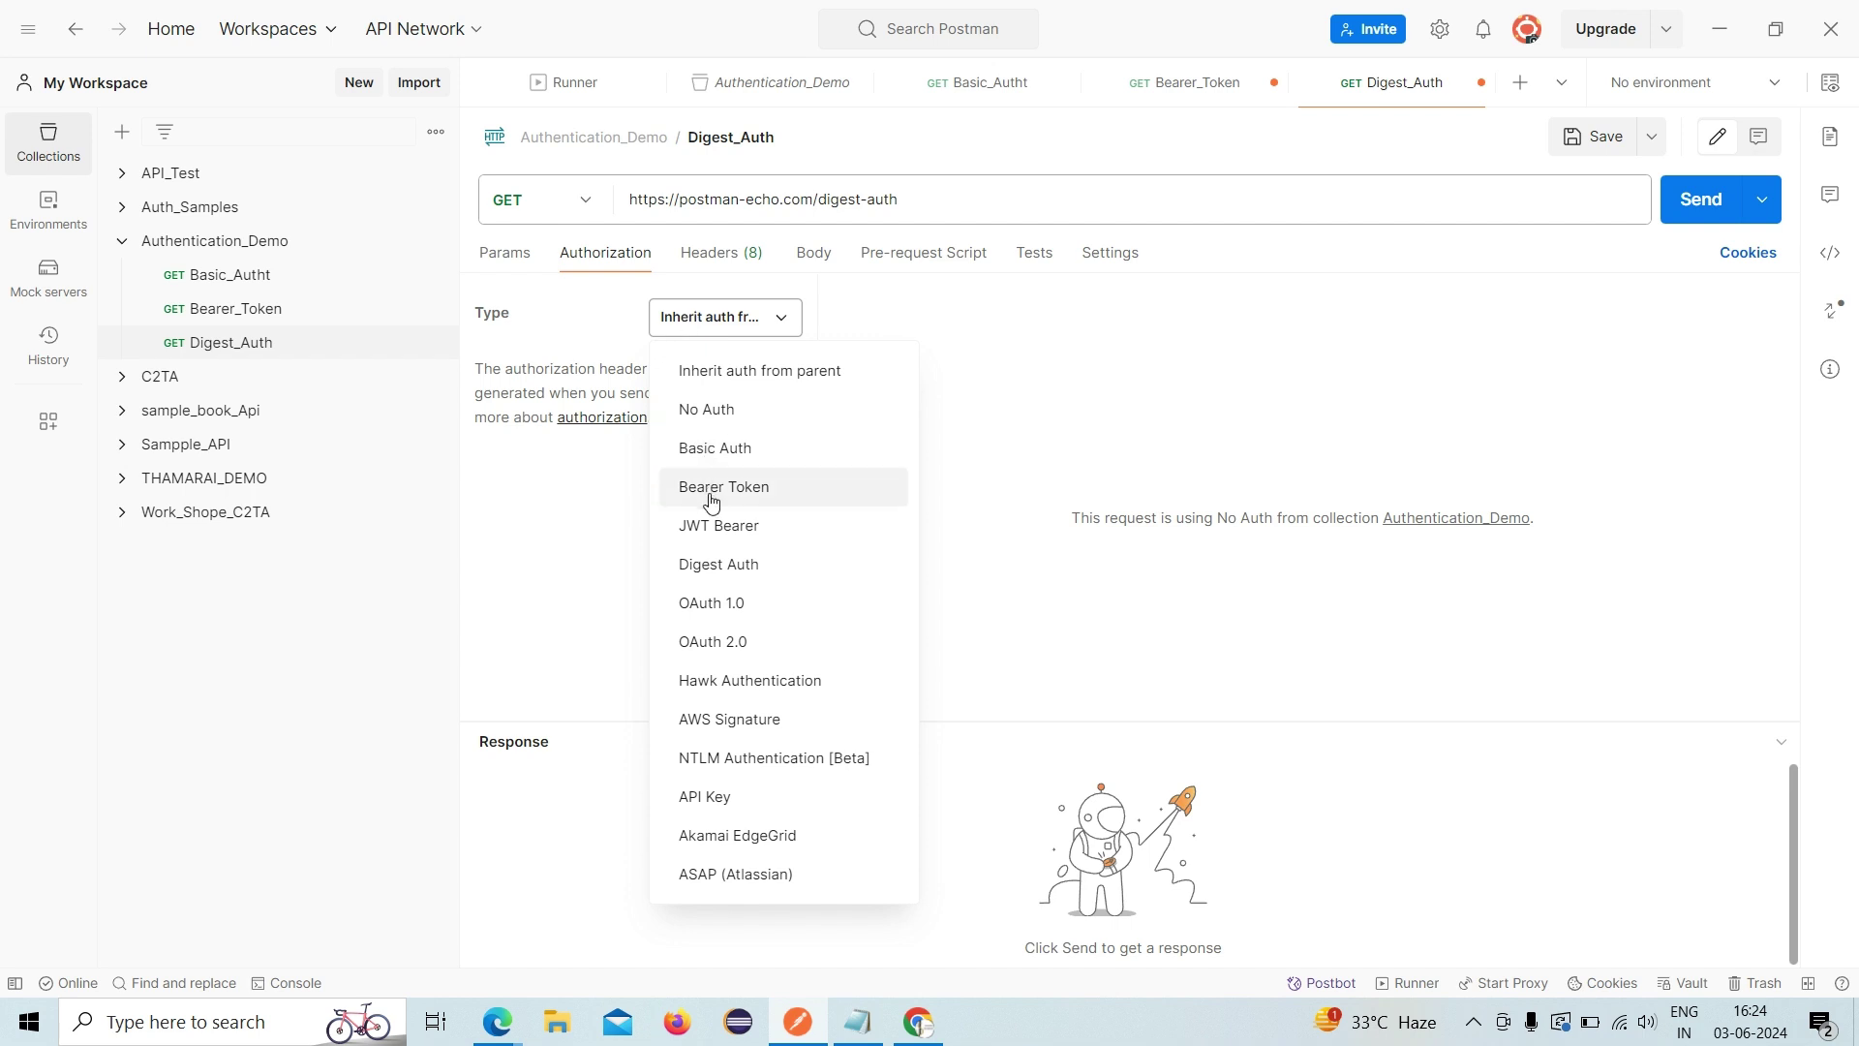
- Choose Digest Auth and review its username, password and MD5 advanced settings
{"action": "left_click", "coordinate": [715, 567]}
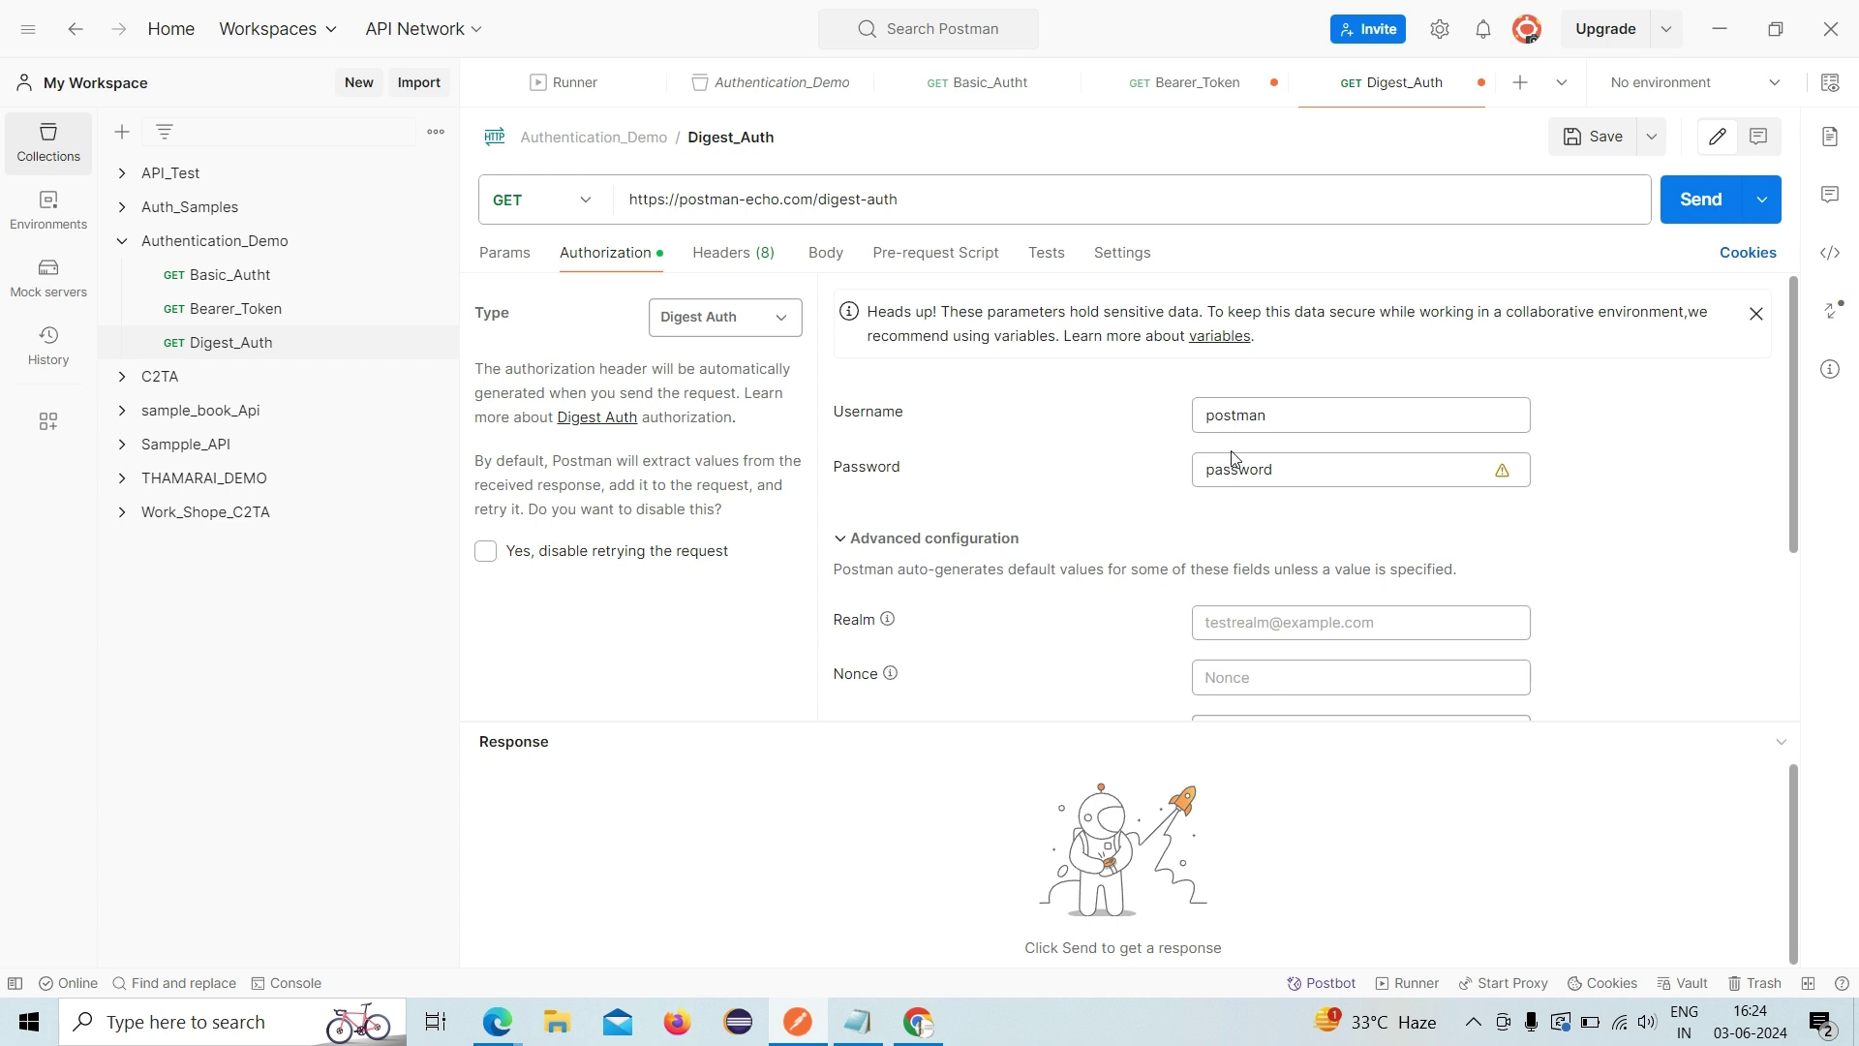
{"action": "scroll", "coordinate": [1222, 481], "scroll_direction": "down", "scroll_amount": 2}
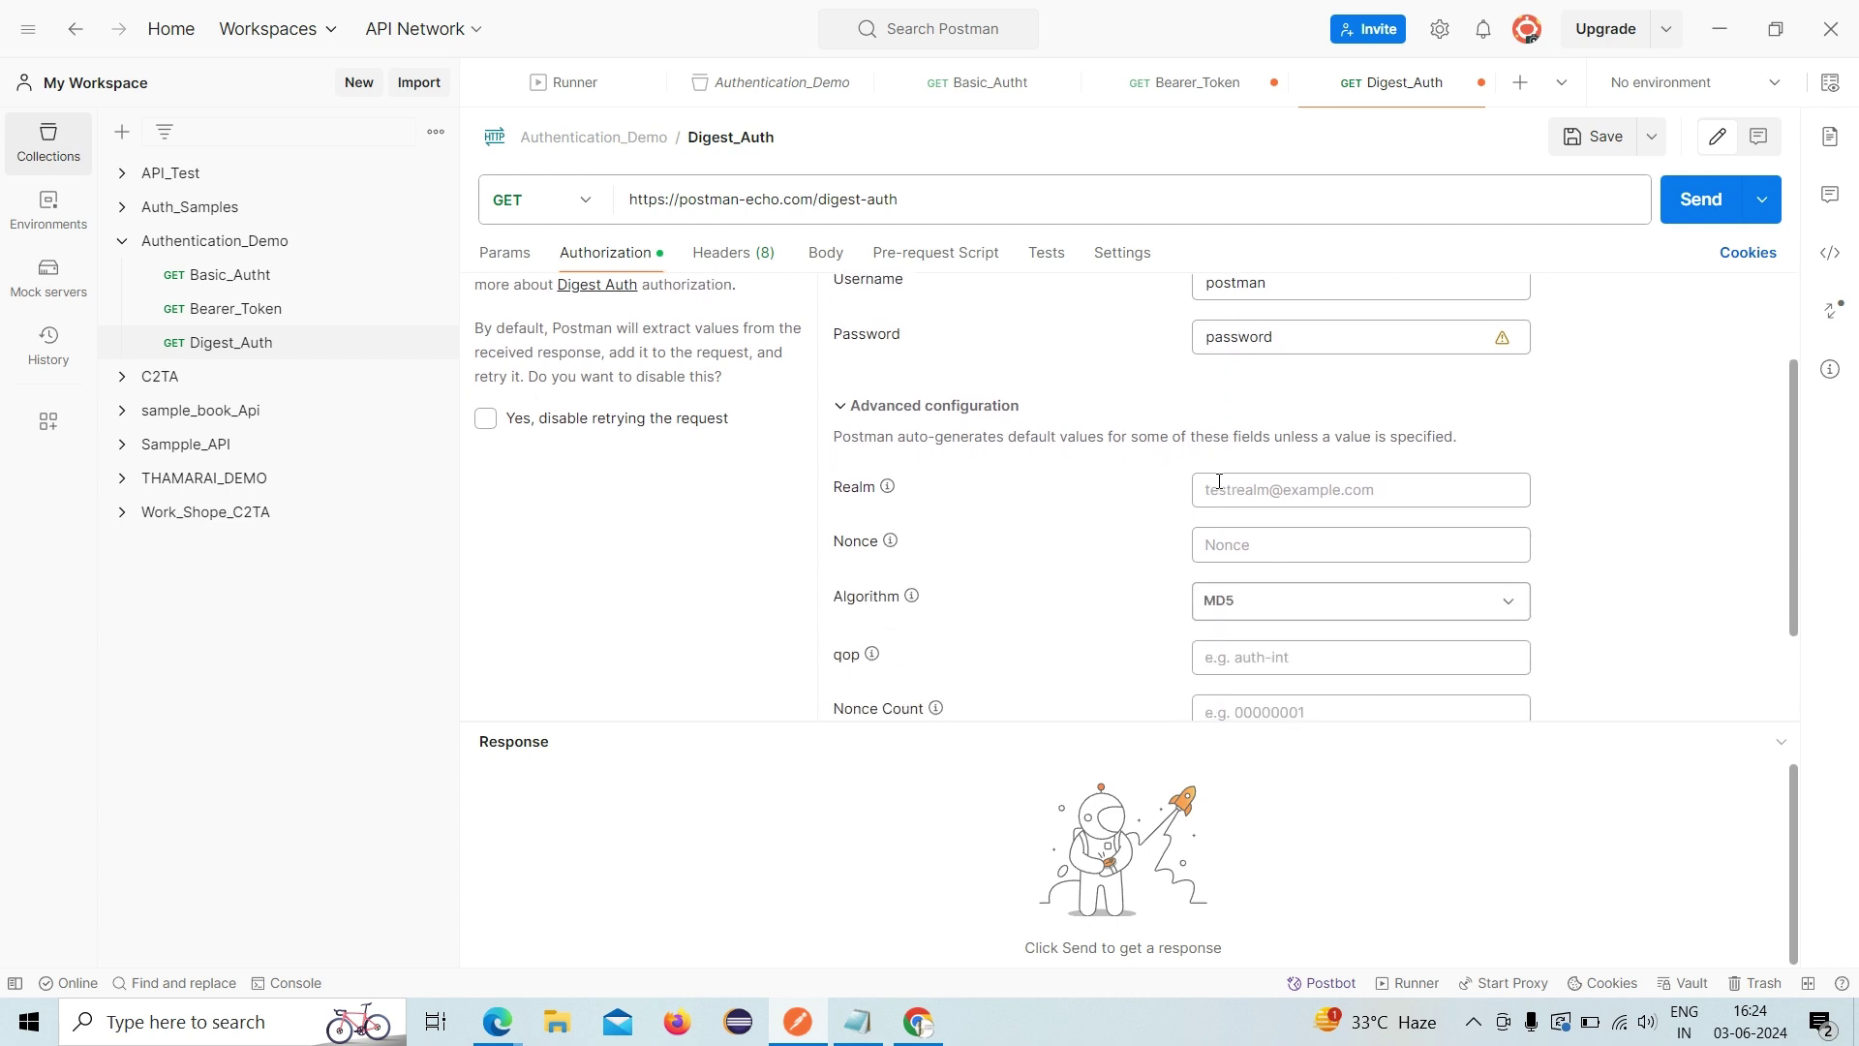
{"action": "scroll", "coordinate": [1219, 481], "scroll_direction": "up", "scroll_amount": 1}
{"action": "scroll", "coordinate": [1219, 481], "scroll_direction": "up", "scroll_amount": 1}
{"action": "scroll", "coordinate": [1221, 484], "scroll_direction": "up", "scroll_amount": 1}
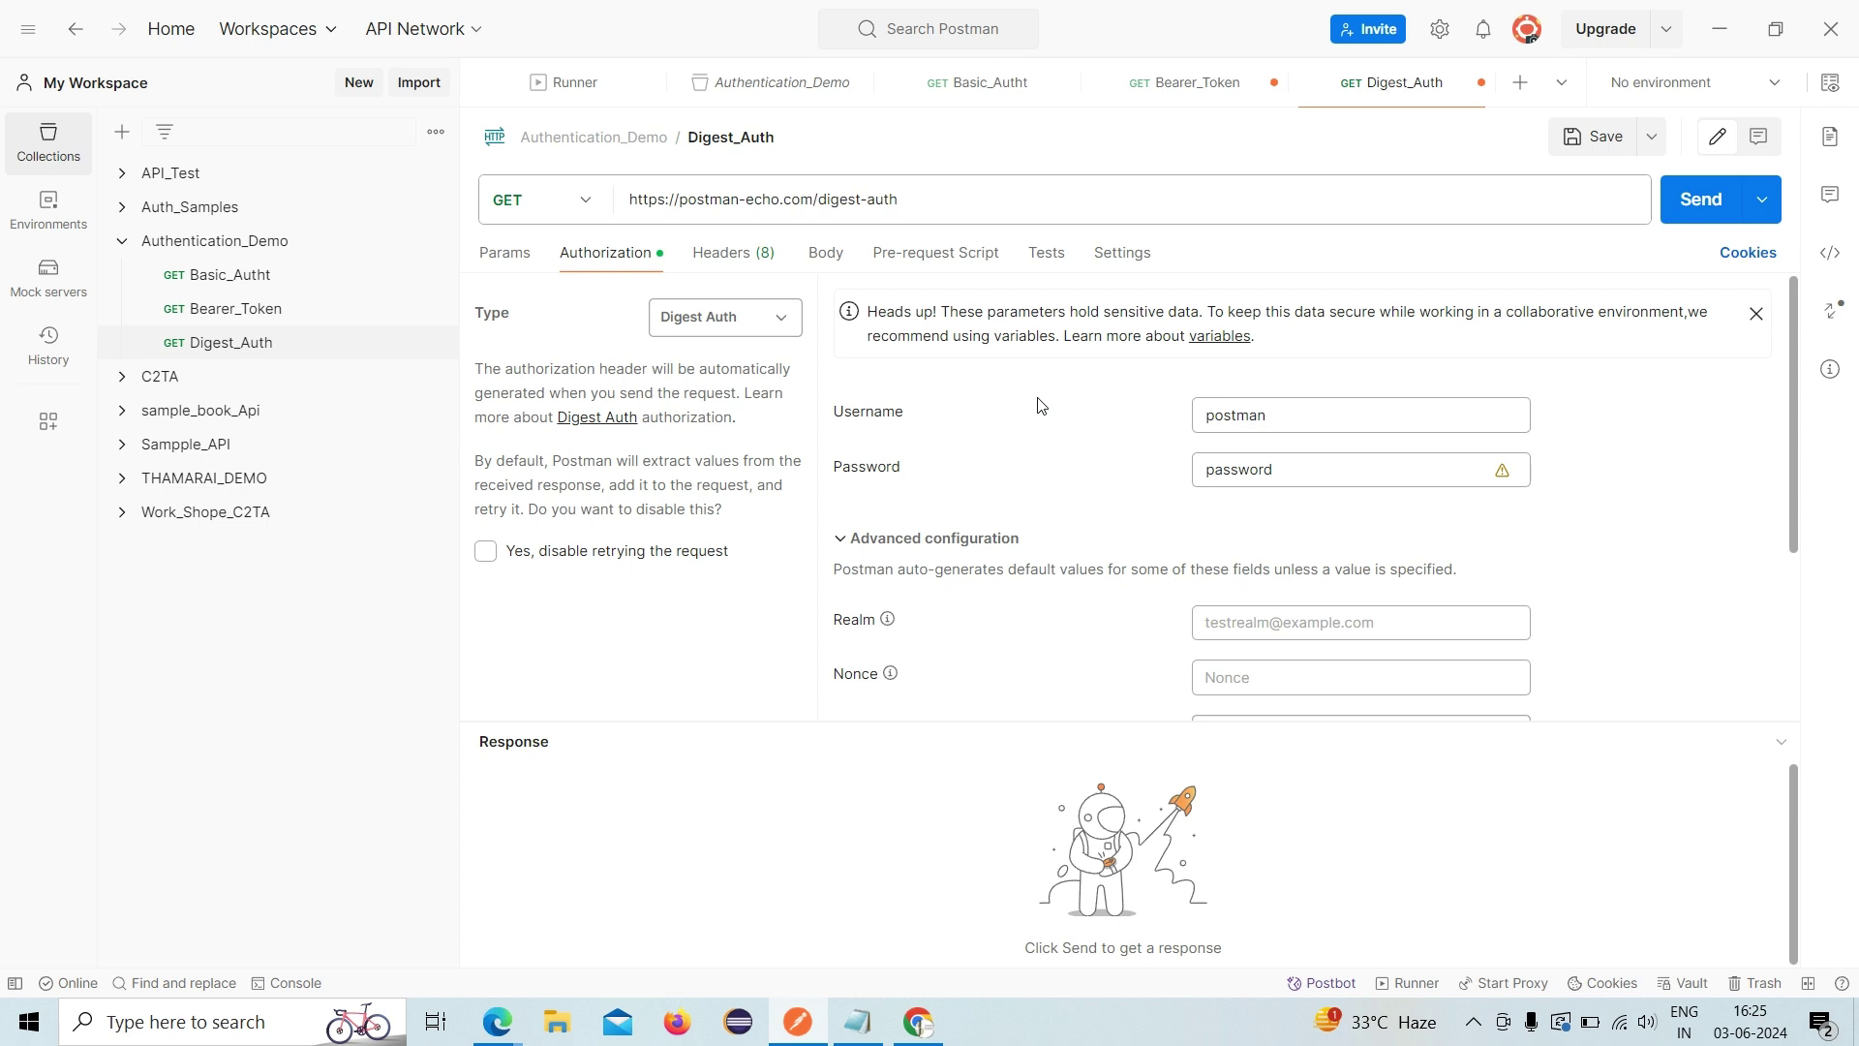
{"action": "scroll", "coordinate": [1039, 405], "scroll_direction": "down", "scroll_amount": 3}
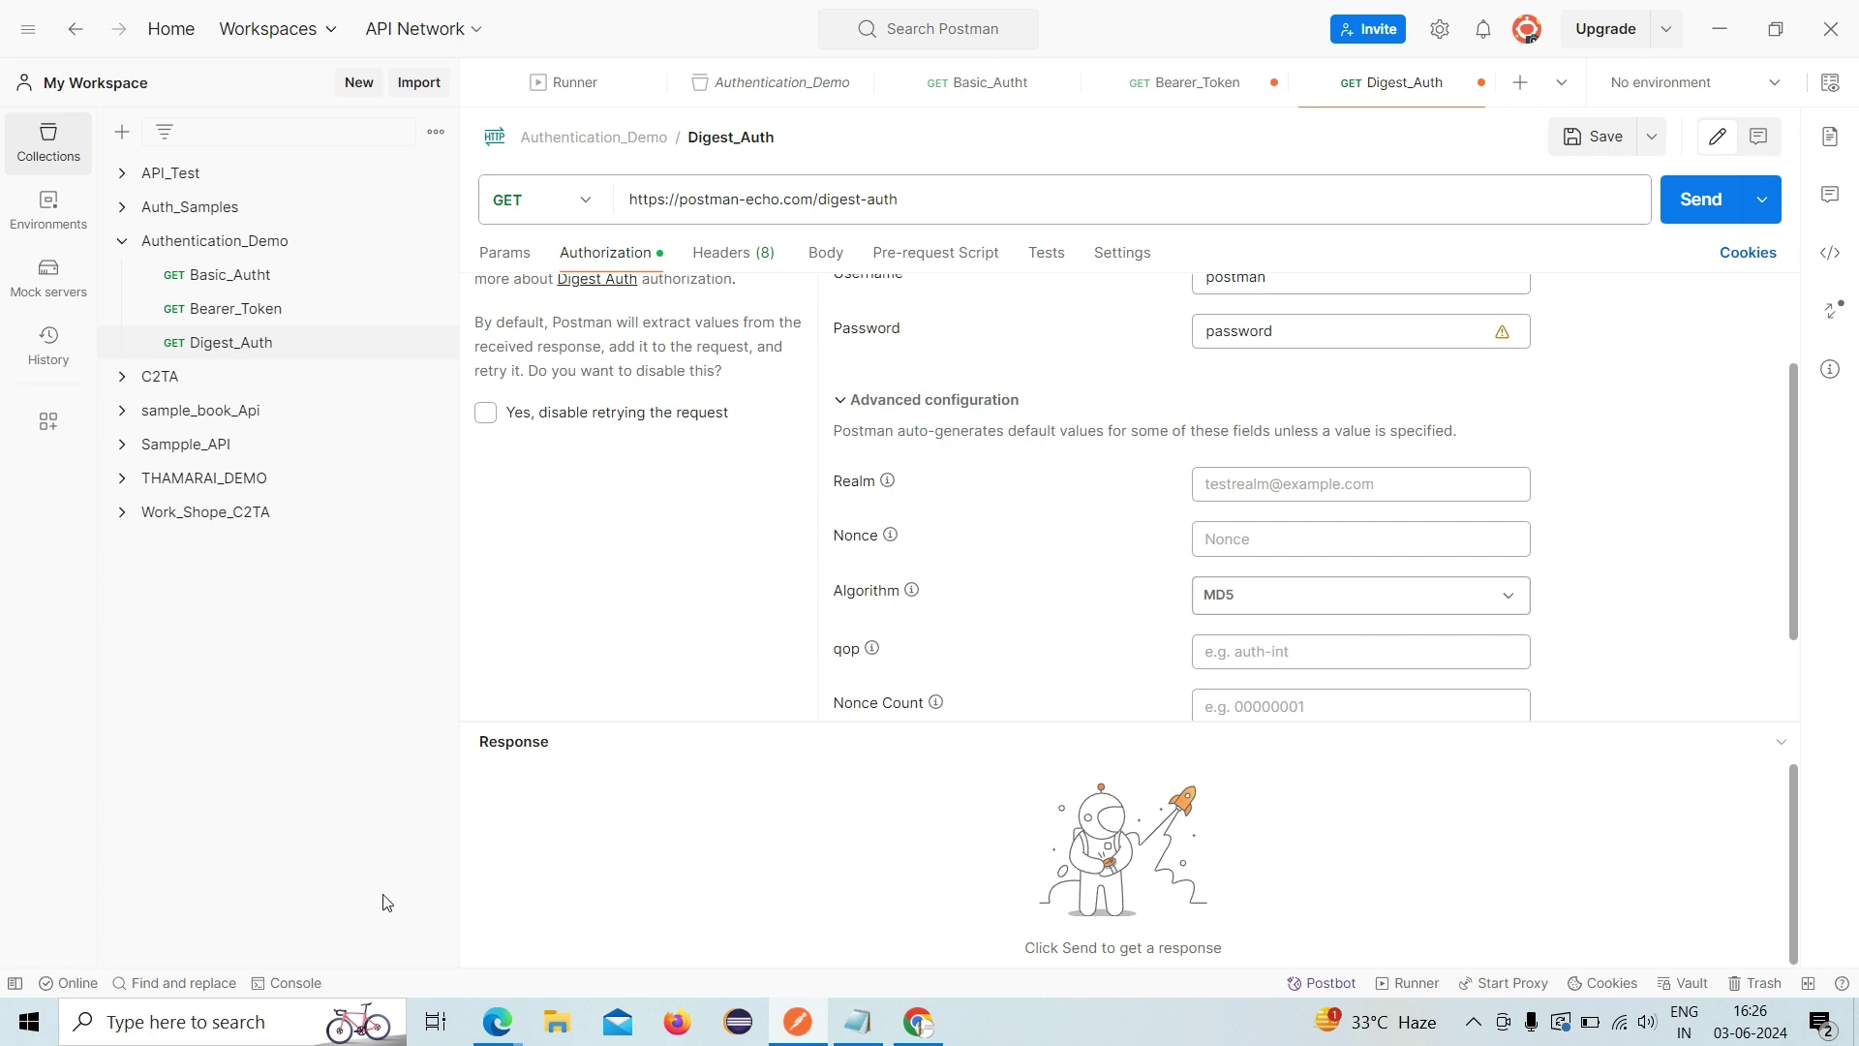
- Open Microsoft Paint from the Windows search
{"action": "left_click", "coordinate": [263, 1025]}
{"action": "type", "text": "word"}
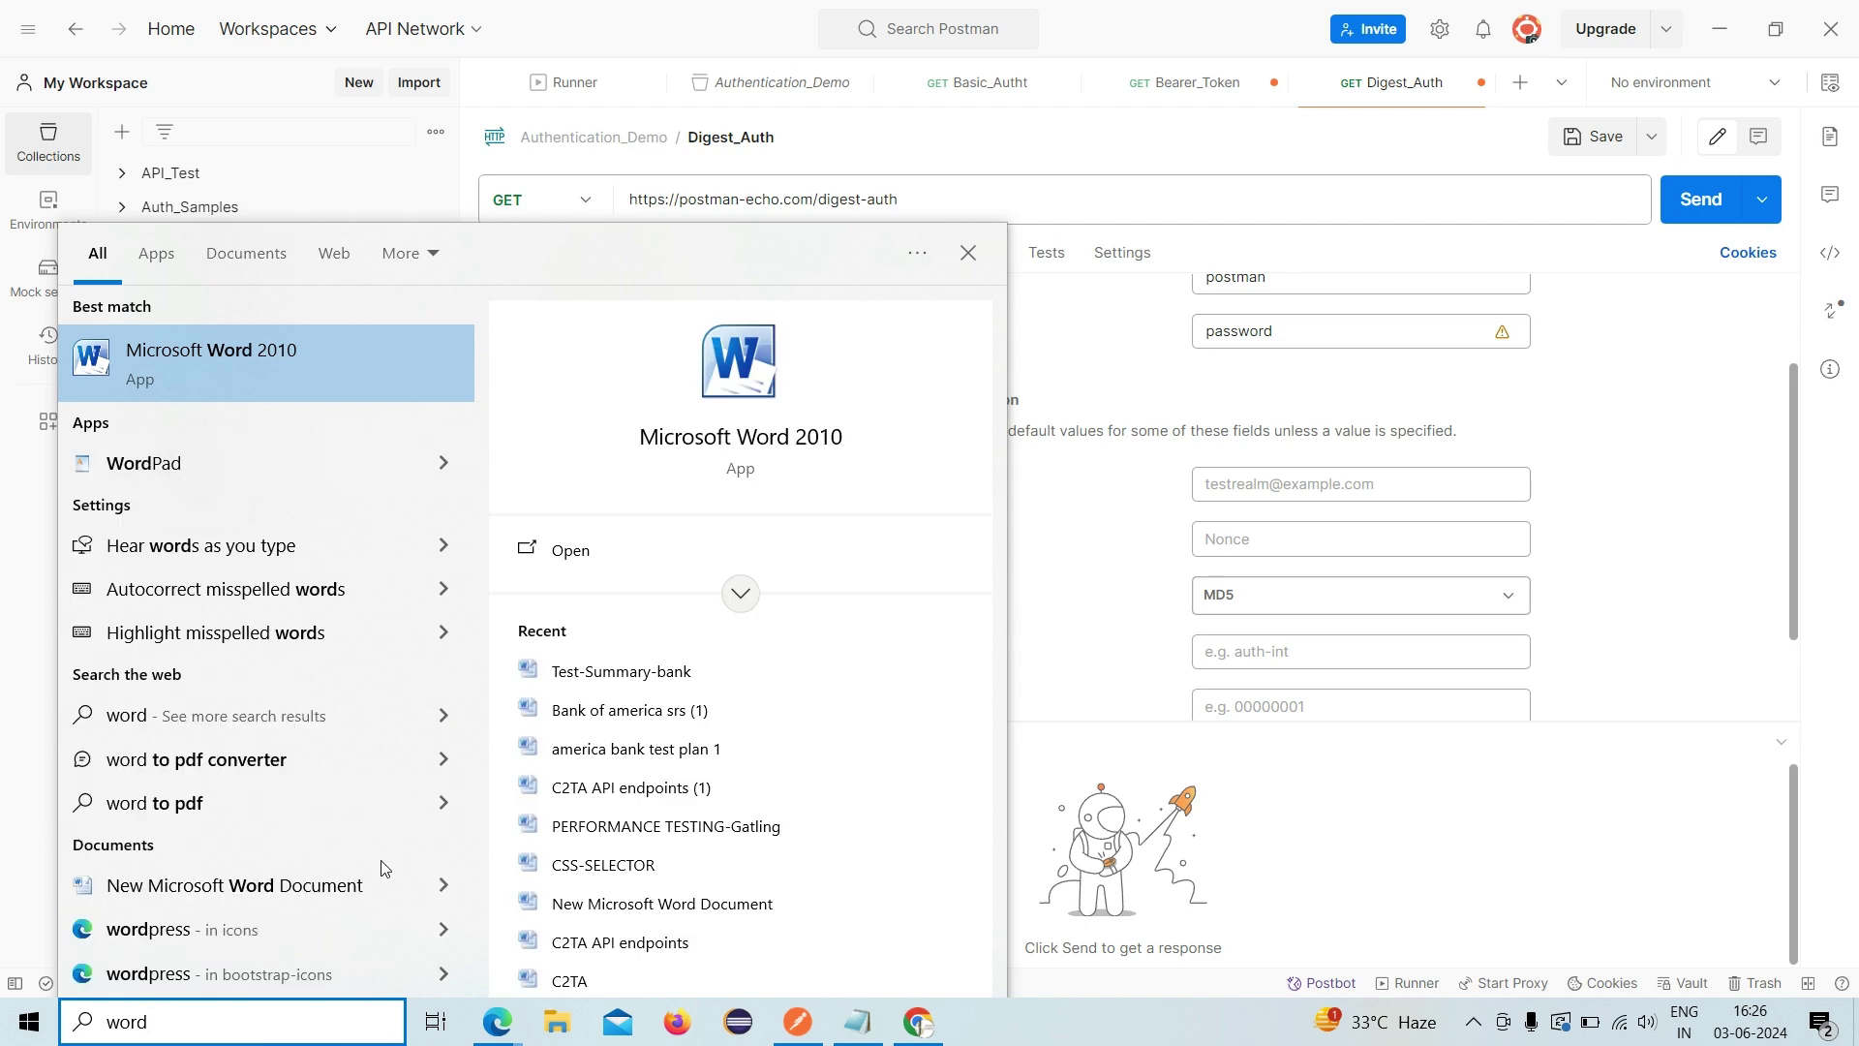
{"action": "key", "text": "BackSpace"}
{"action": "key", "text": "BackSpace"}
{"action": "key", "text": "BackSpace"}
{"action": "key", "text": "BackSpace"}
{"action": "type", "text": "paint"}
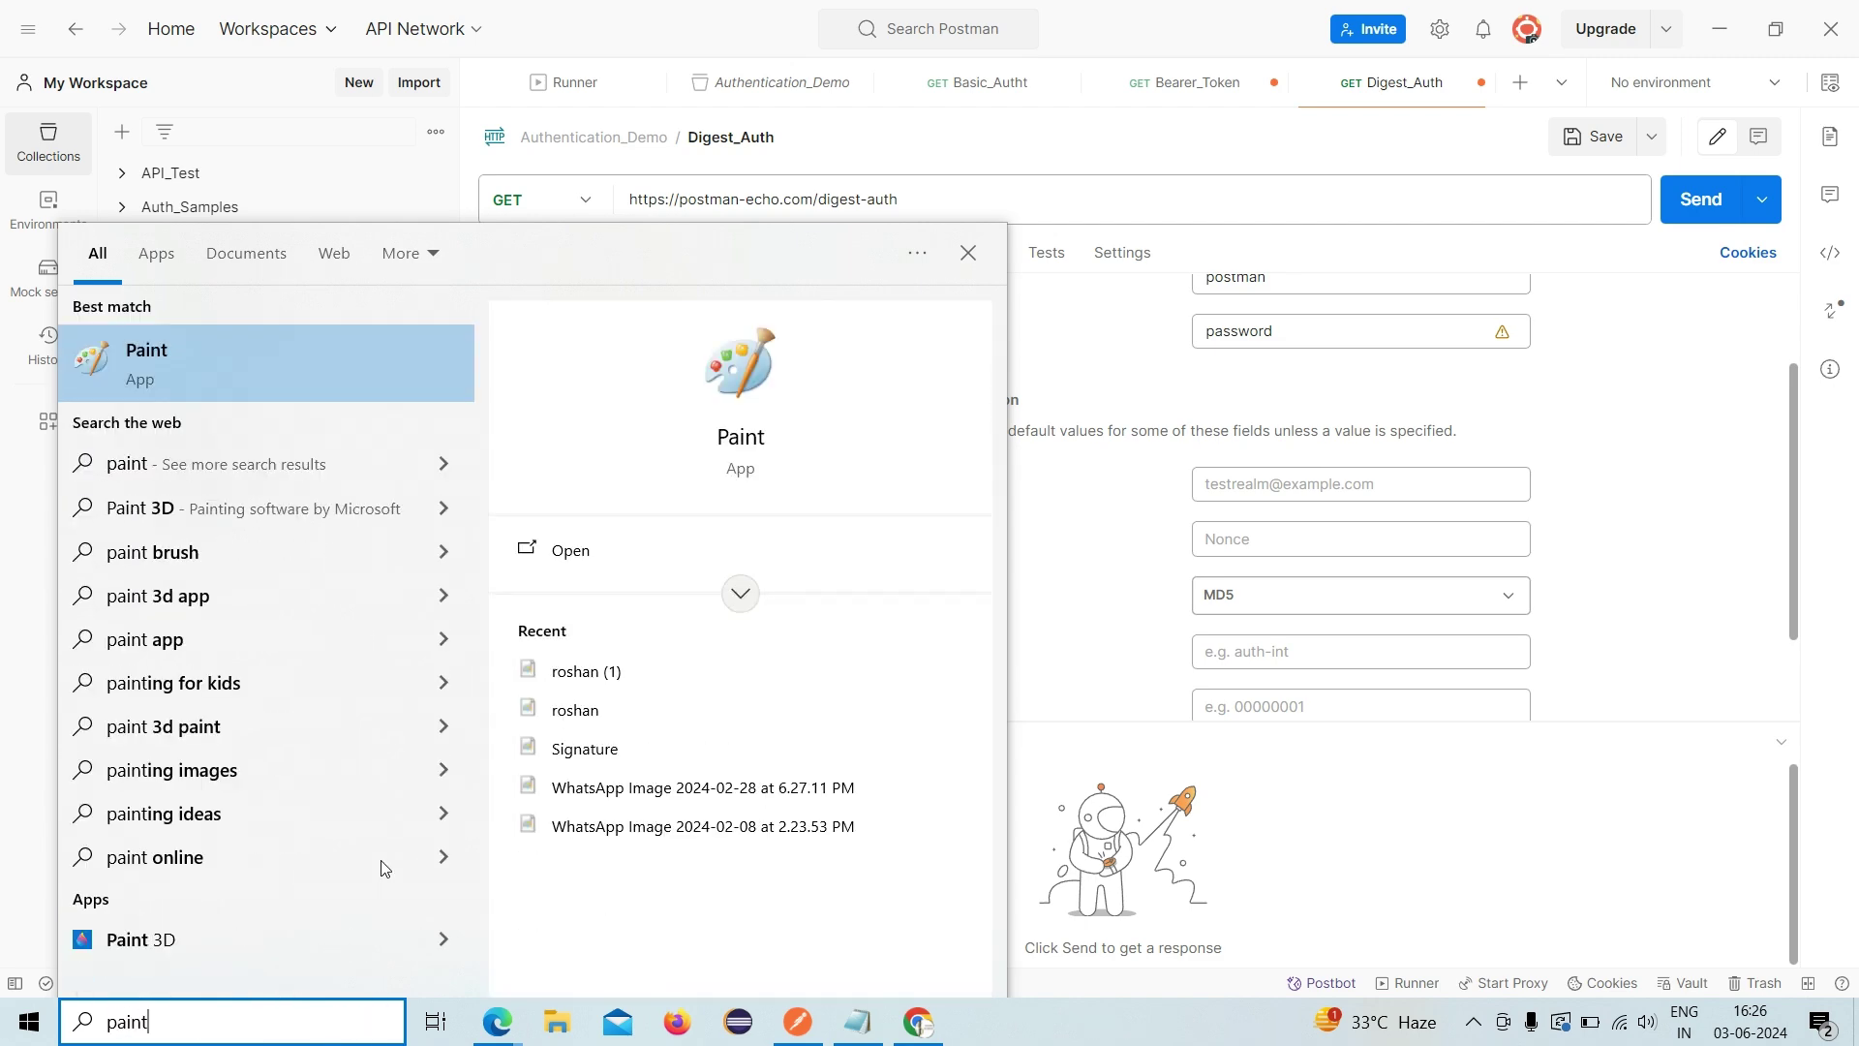
{"action": "left_click", "coordinate": [347, 360]}
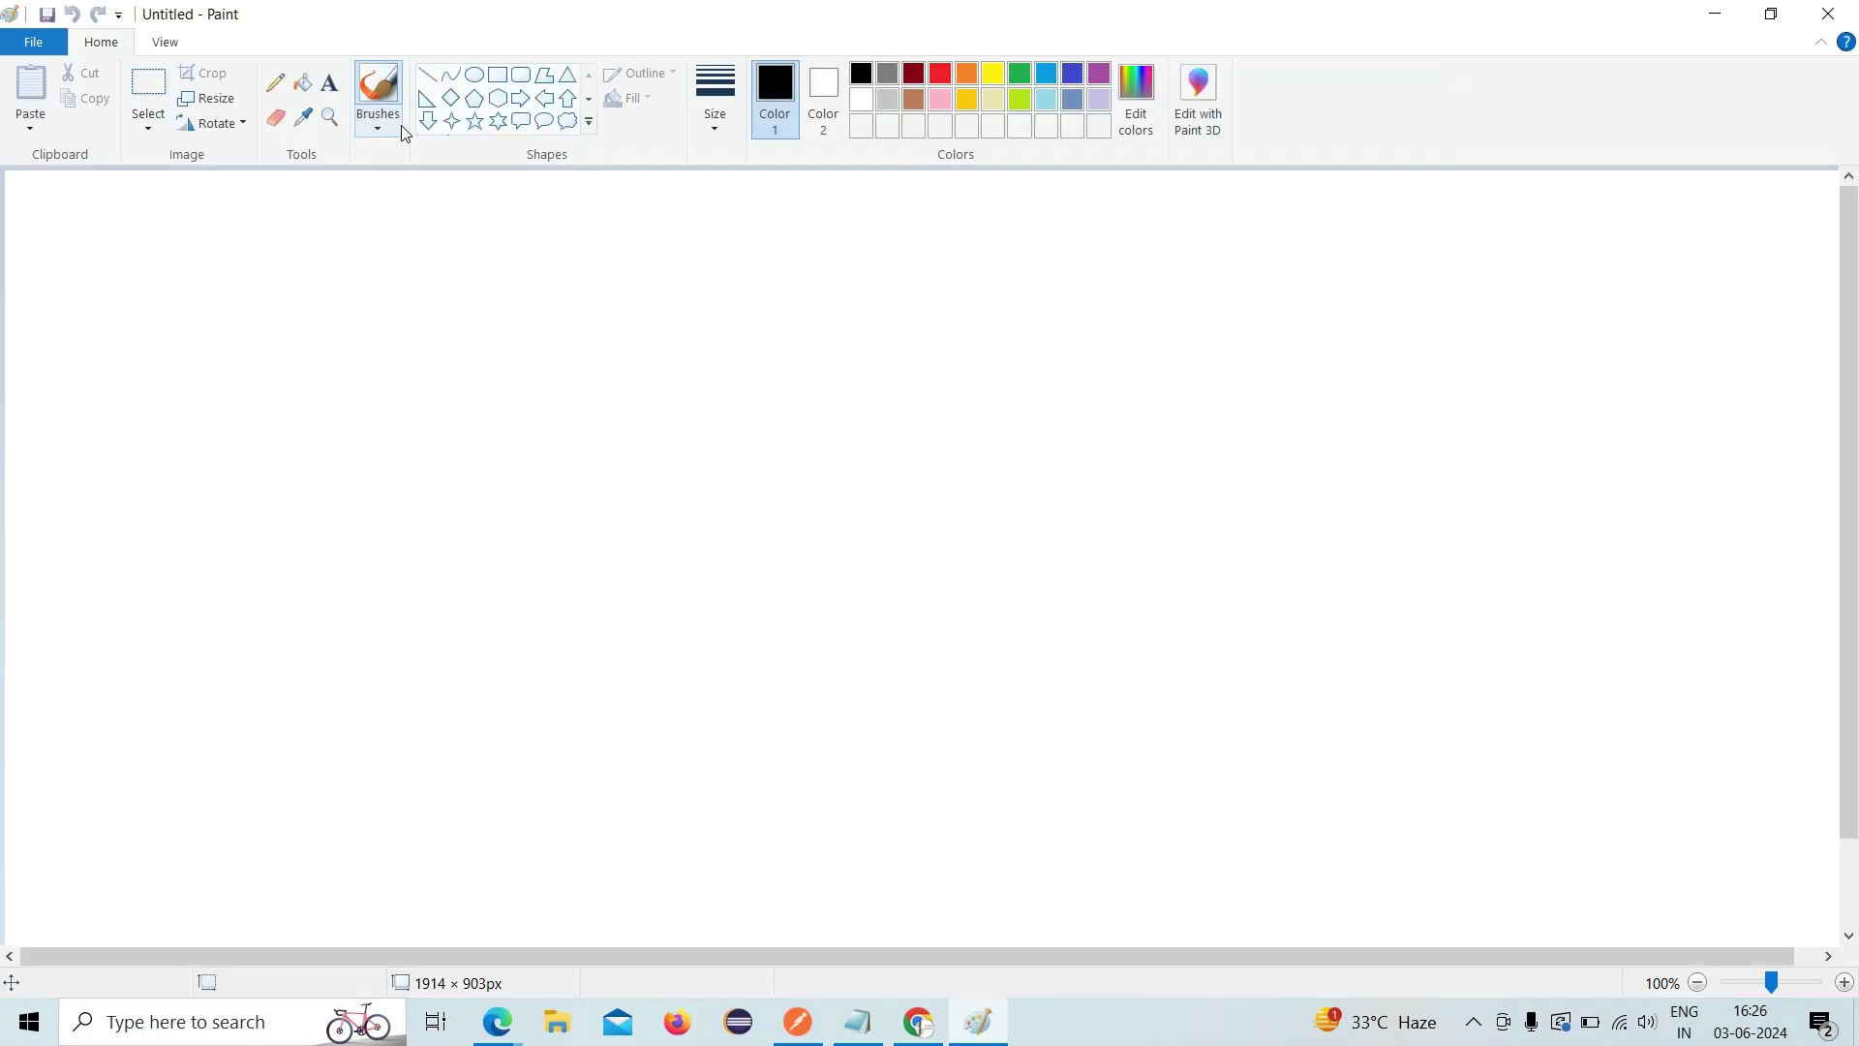
- Draw two rectangles joined by forward and return pencil lines, then return to Postman
{"action": "left_click", "coordinate": [500, 79]}
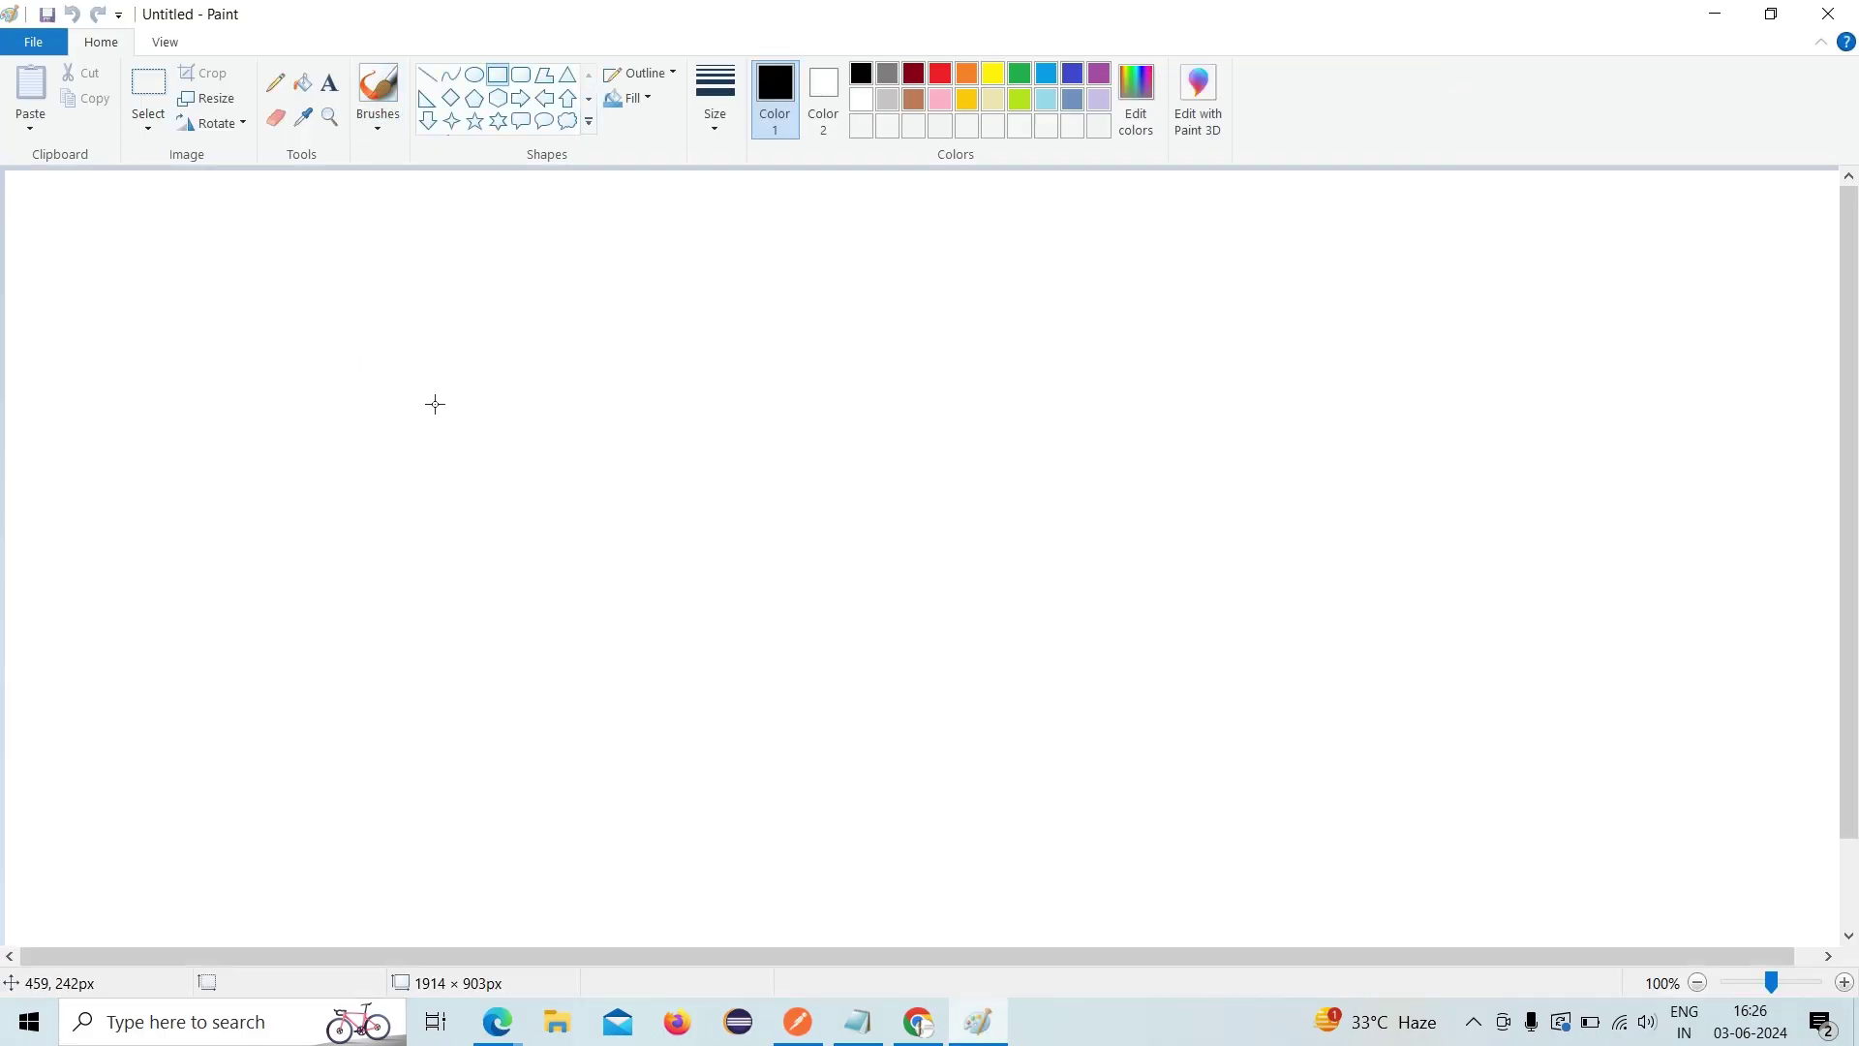
{"action": "left_click_drag", "start_coordinate": [370, 384], "coordinate": [483, 564]}
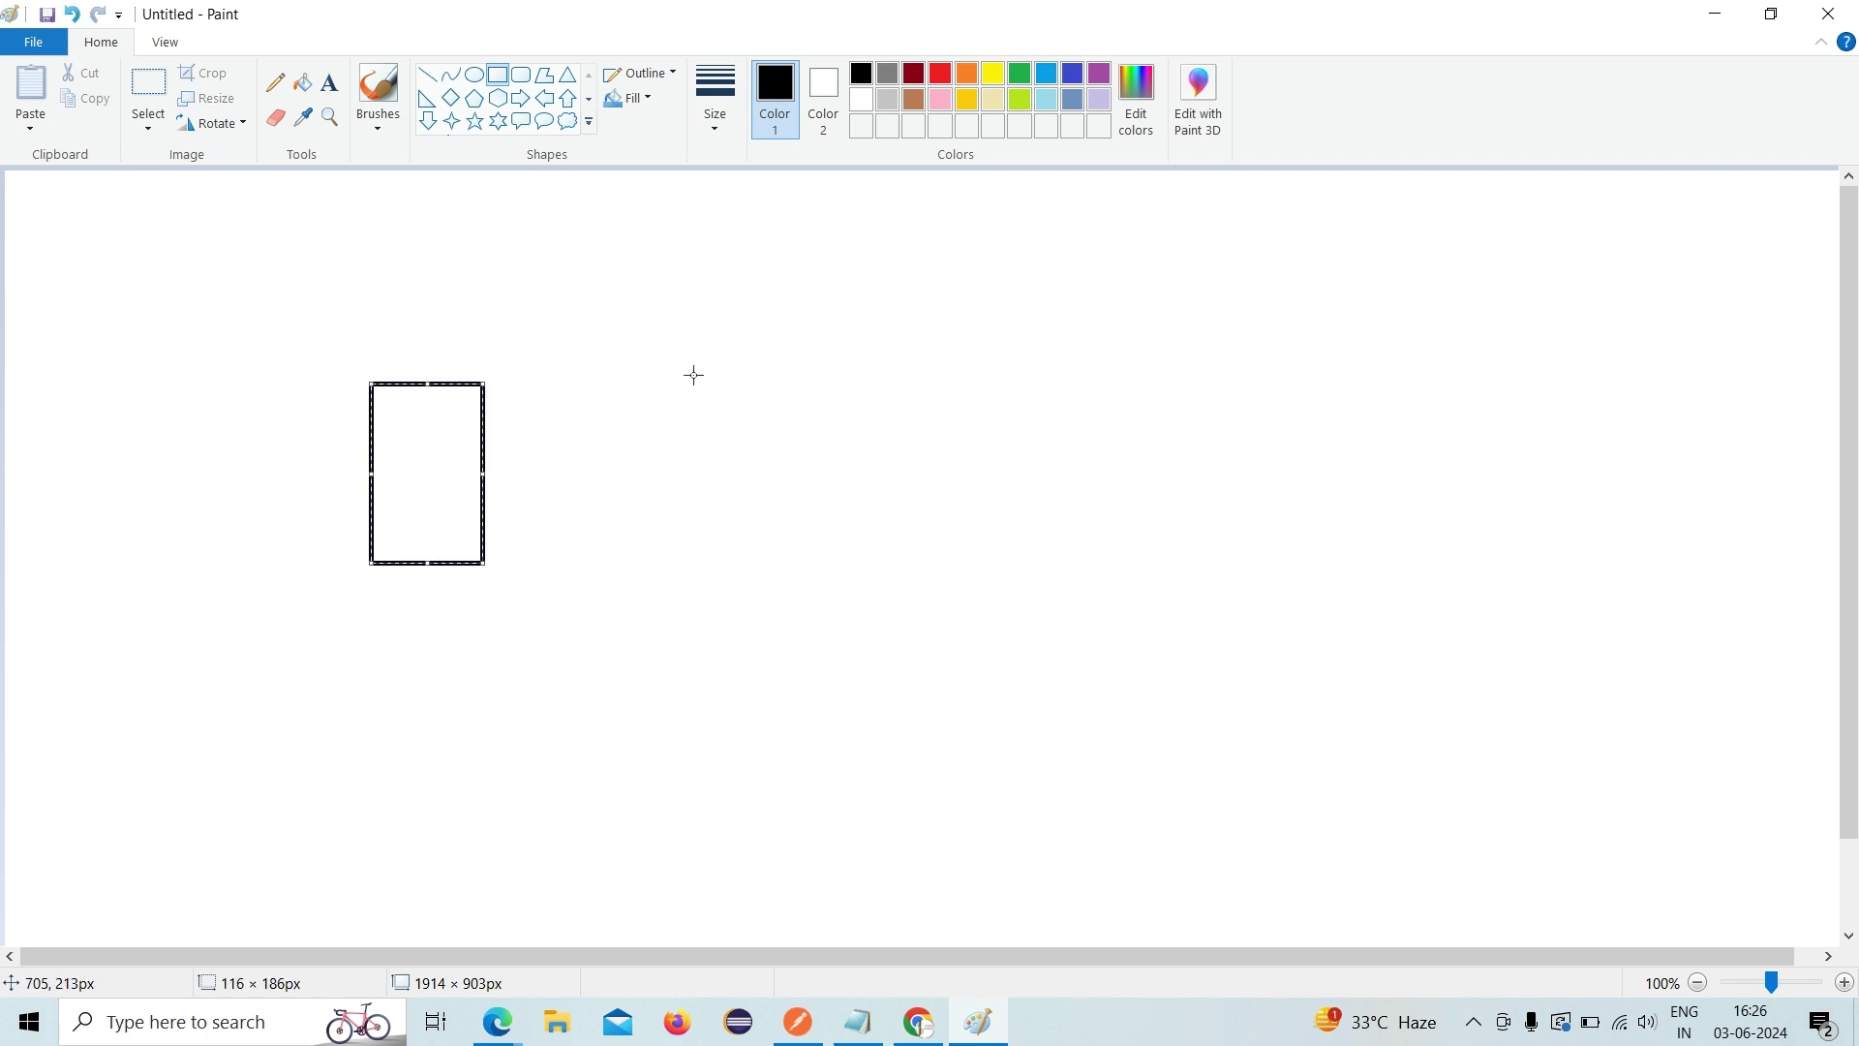
{"action": "left_click_drag", "start_coordinate": [776, 369], "coordinate": [901, 577]}
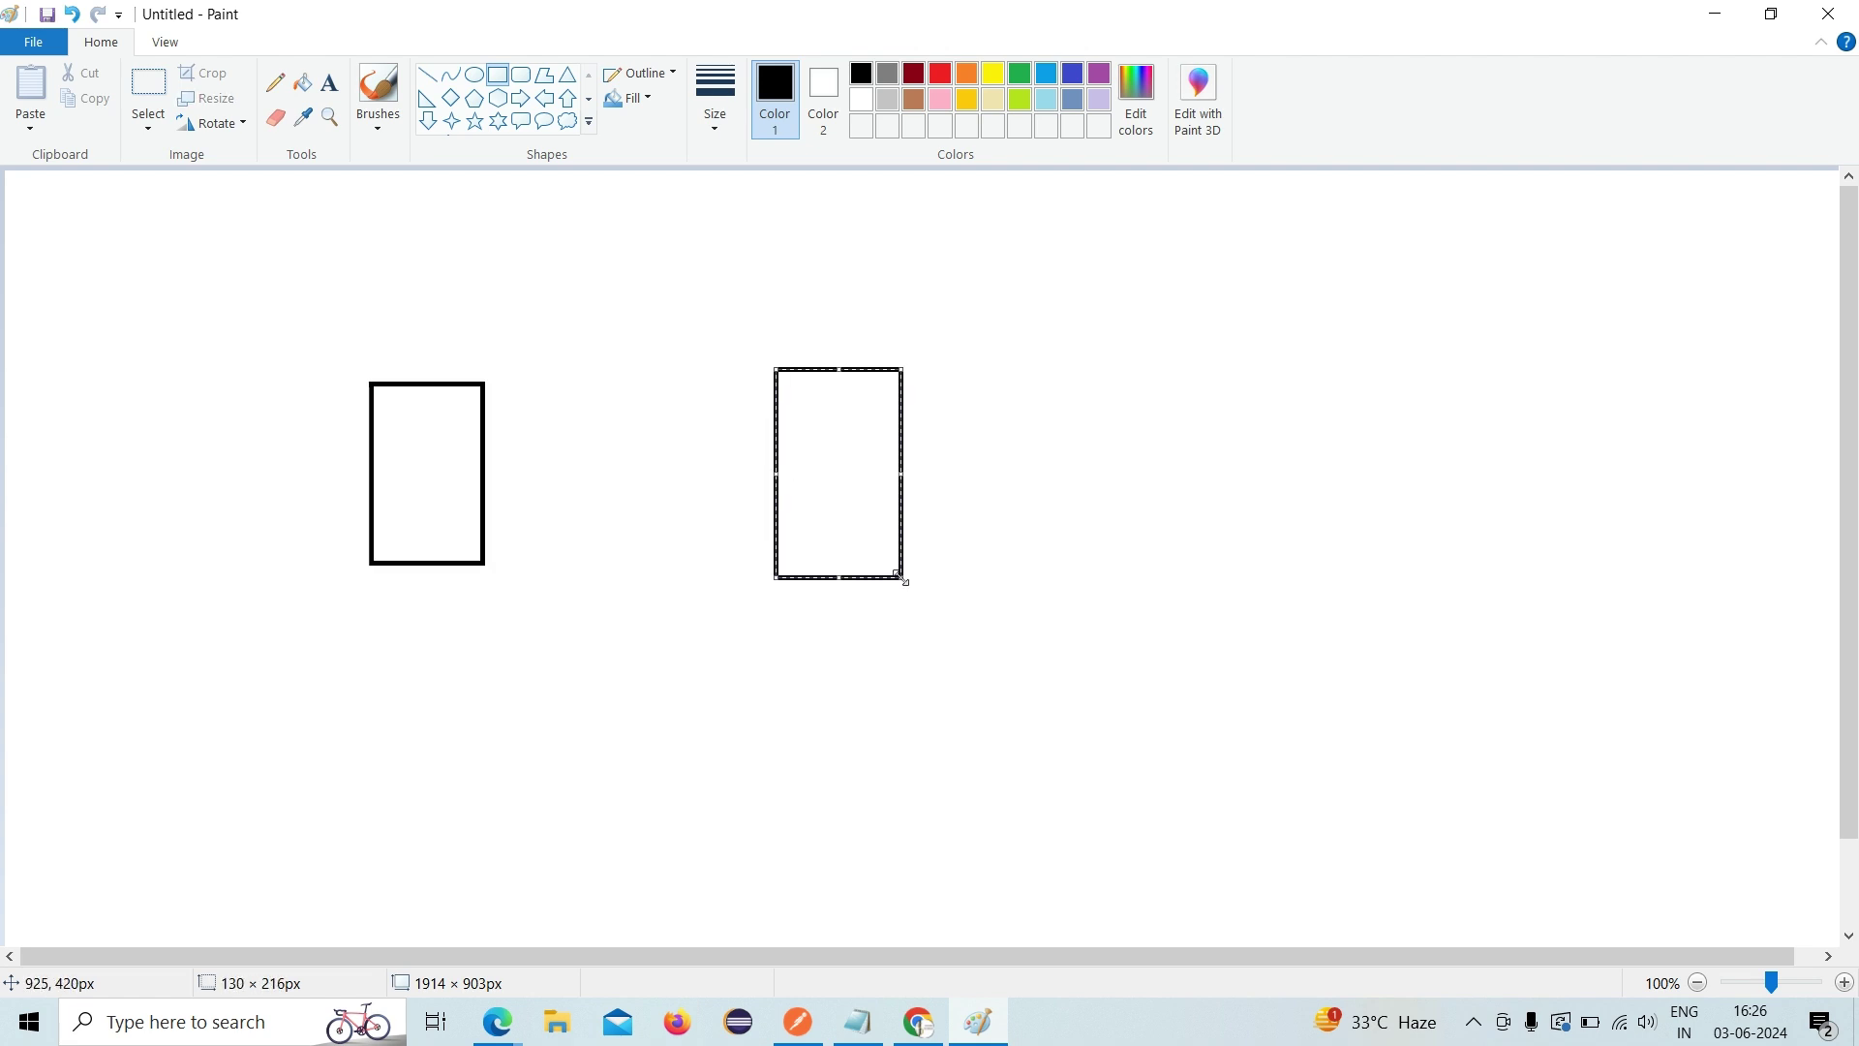
{"action": "left_click", "coordinate": [277, 81]}
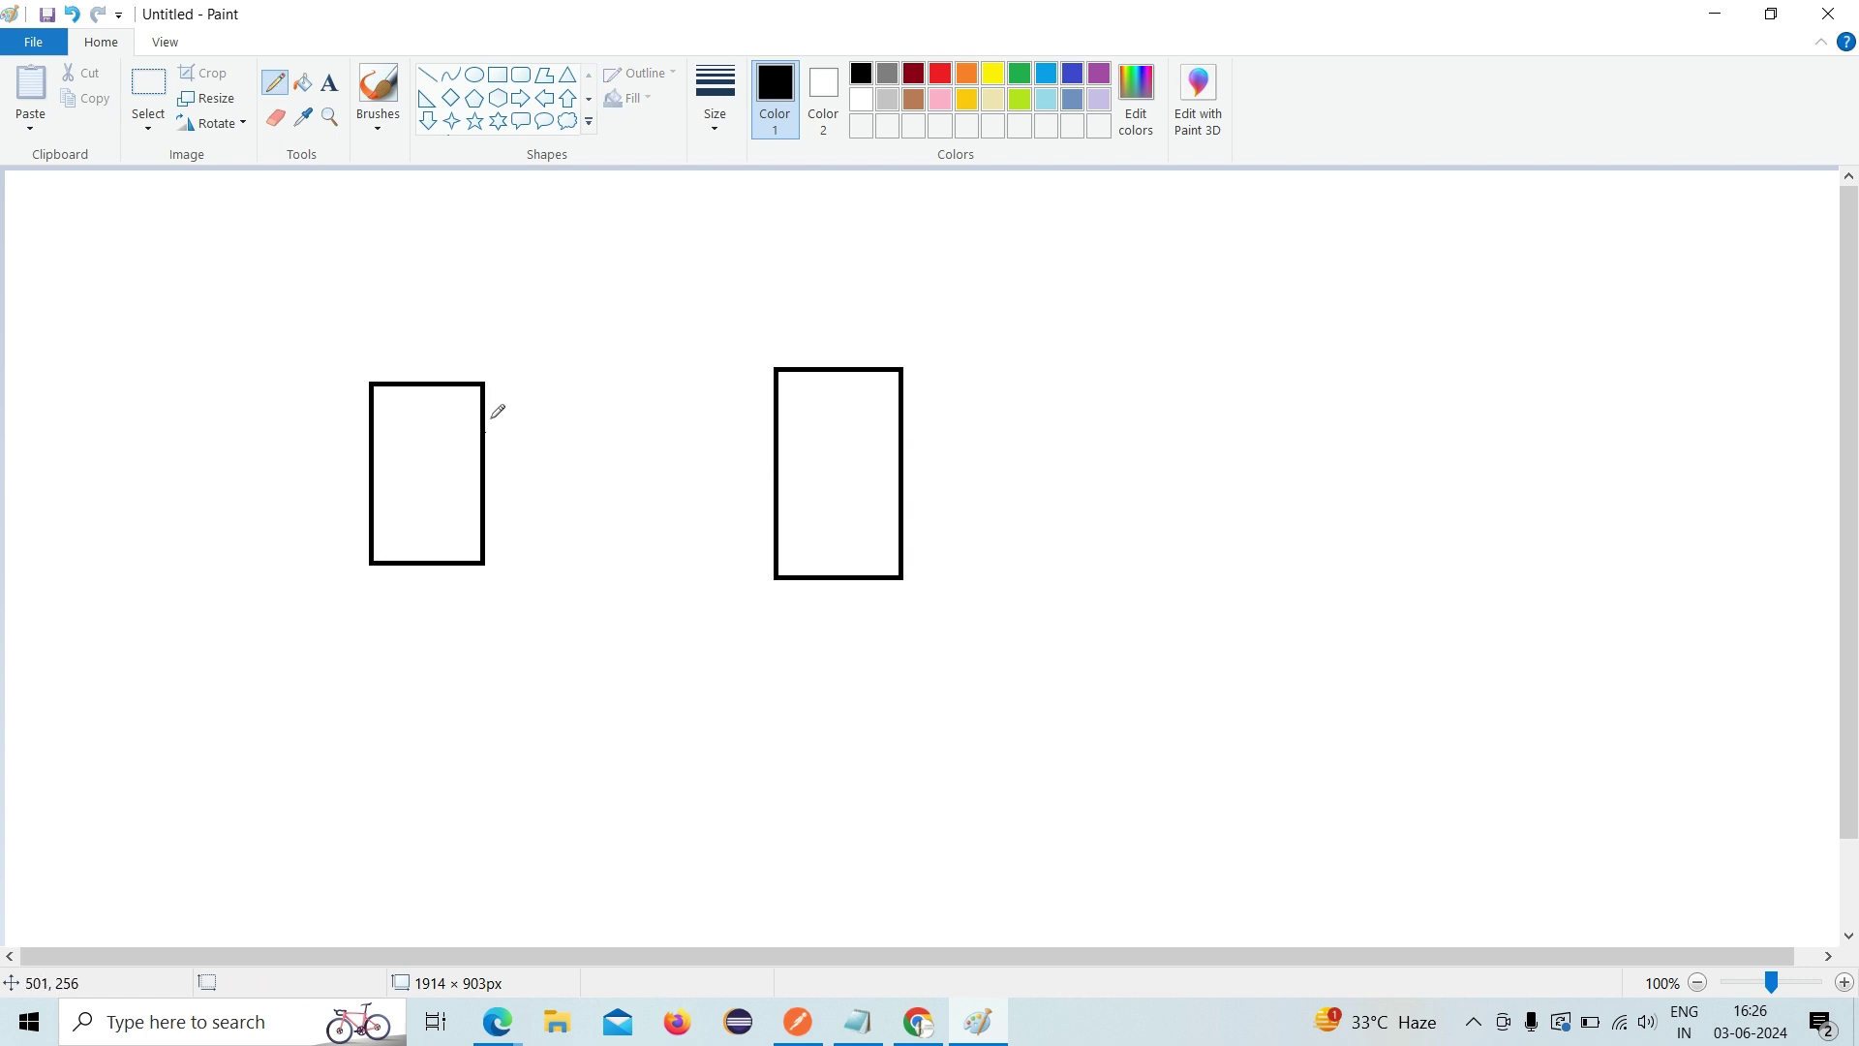
{"action": "mouse_move", "coordinate": [485, 418]}
{"action": "left_mouse_down"}
{"action": "mouse_move", "coordinate": [776, 428]}
{"action": "mouse_move", "coordinate": [727, 443]}
{"action": "left_mouse_up"}
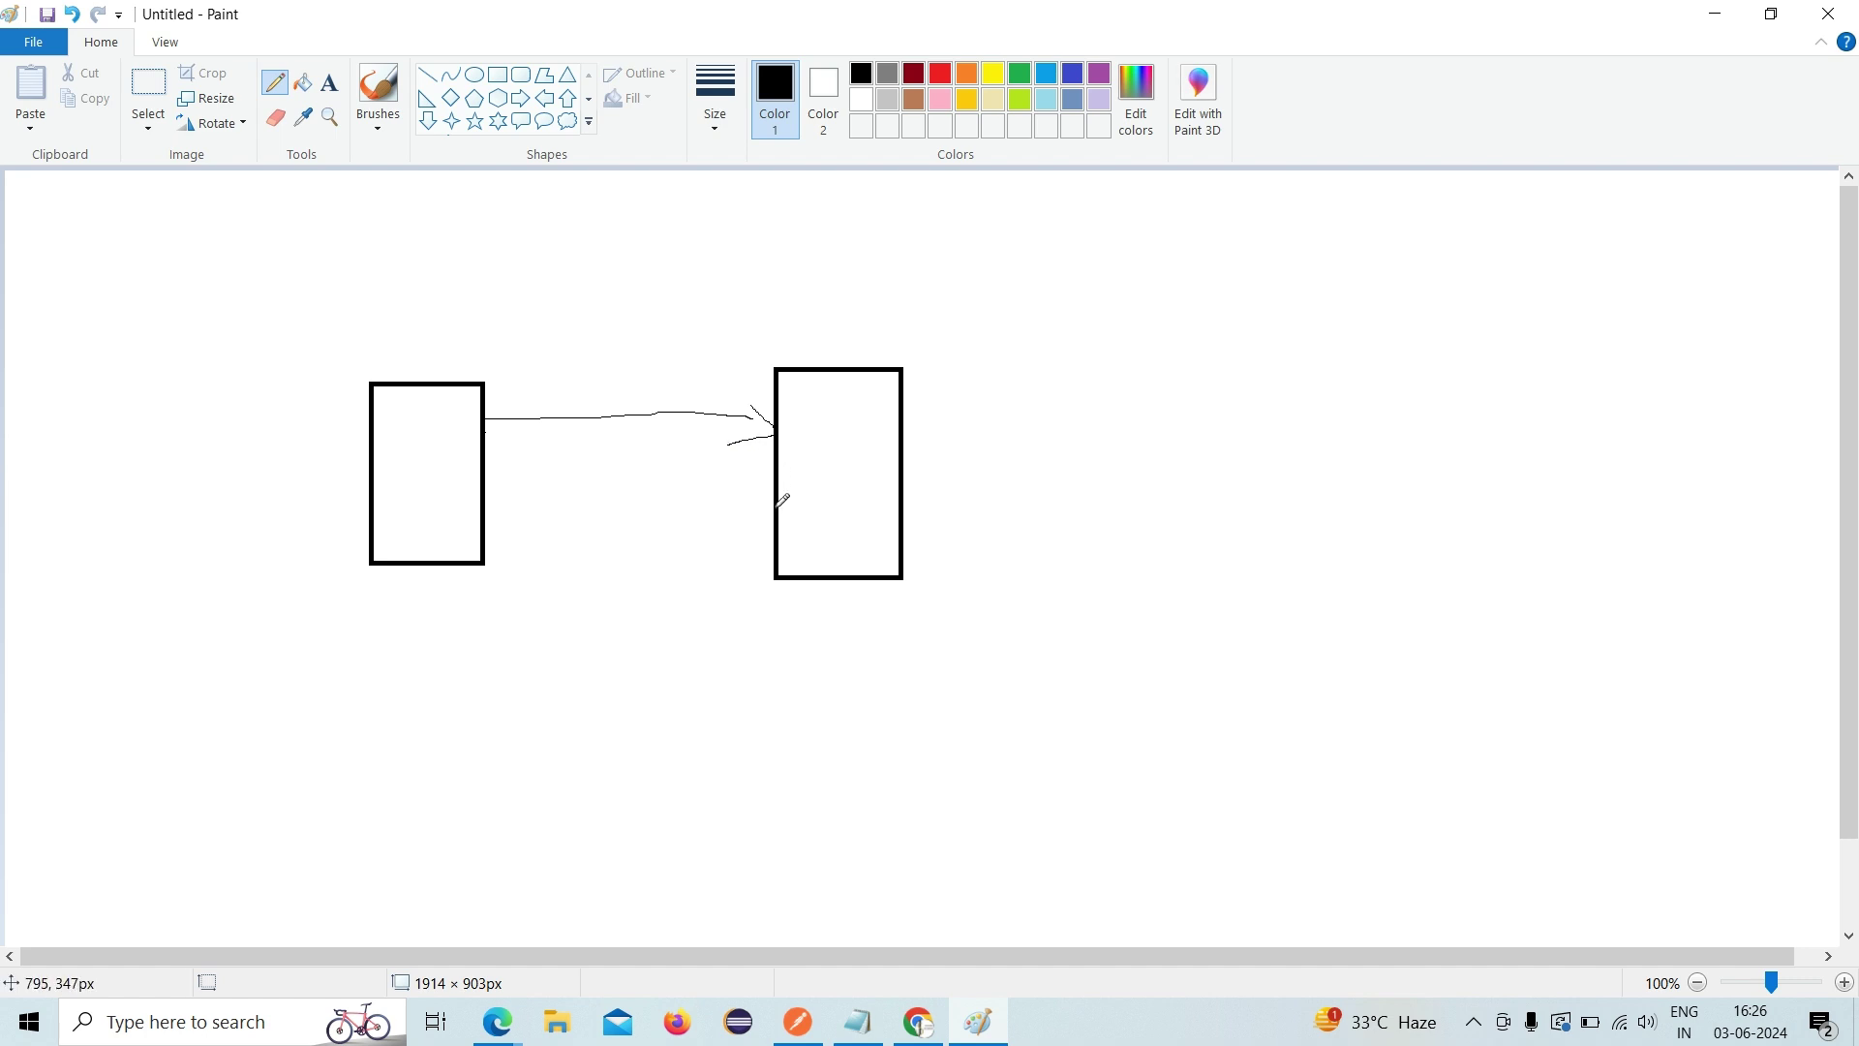
{"action": "mouse_move", "coordinate": [773, 513]}
{"action": "left_mouse_down"}
{"action": "mouse_move", "coordinate": [531, 514]}
{"action": "mouse_move", "coordinate": [502, 534]}
{"action": "mouse_move", "coordinate": [530, 544]}
{"action": "left_mouse_up"}
{"action": "mouse_move", "coordinate": [412, 684]}
{"action": "left_mouse_down"}
{"action": "mouse_move", "coordinate": [430, 683]}
{"action": "mouse_move", "coordinate": [420, 703]}
{"action": "mouse_move", "coordinate": [463, 700]}
{"action": "left_mouse_up"}
{"action": "left_click", "coordinate": [798, 1021]}
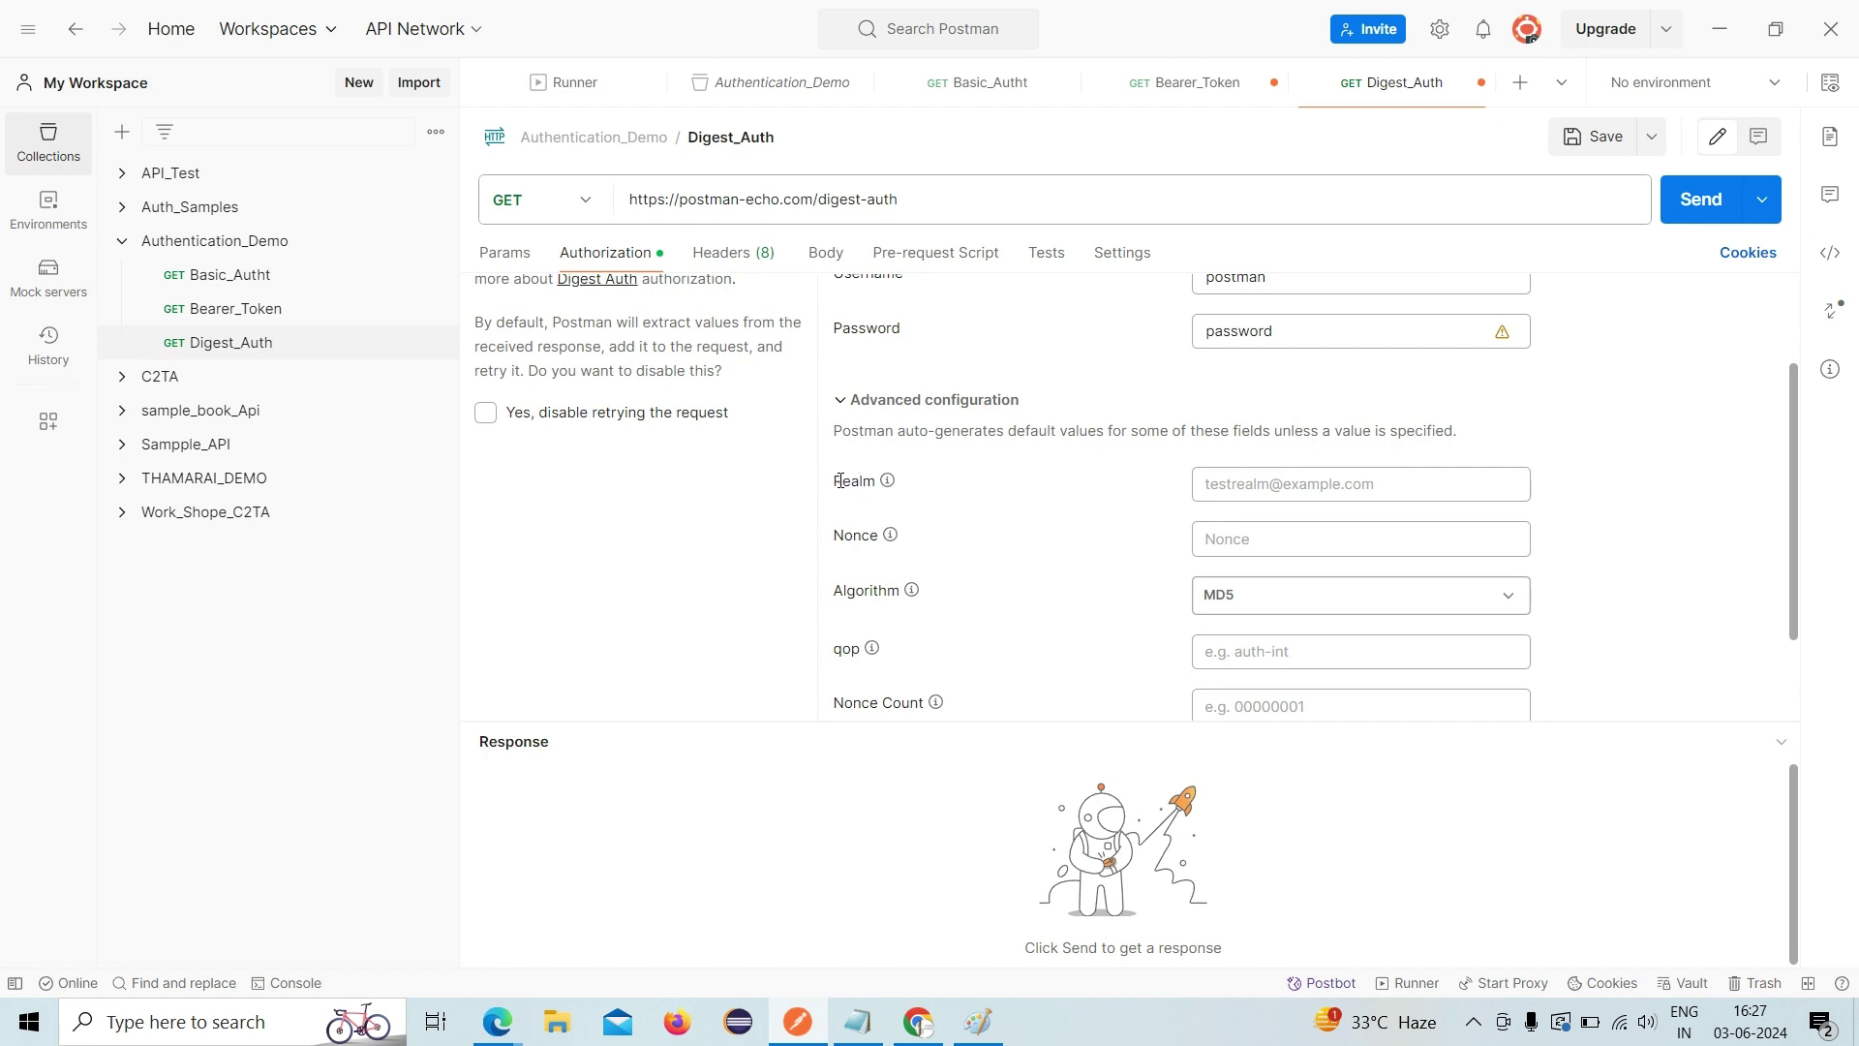
{"action": "left_click_drag", "start_coordinate": [831, 481], "coordinate": [929, 610]}
{"action": "left_click", "coordinate": [938, 634]}
{"action": "left_click_drag", "start_coordinate": [822, 477], "coordinate": [962, 569]}
{"action": "left_click", "coordinate": [959, 567]}
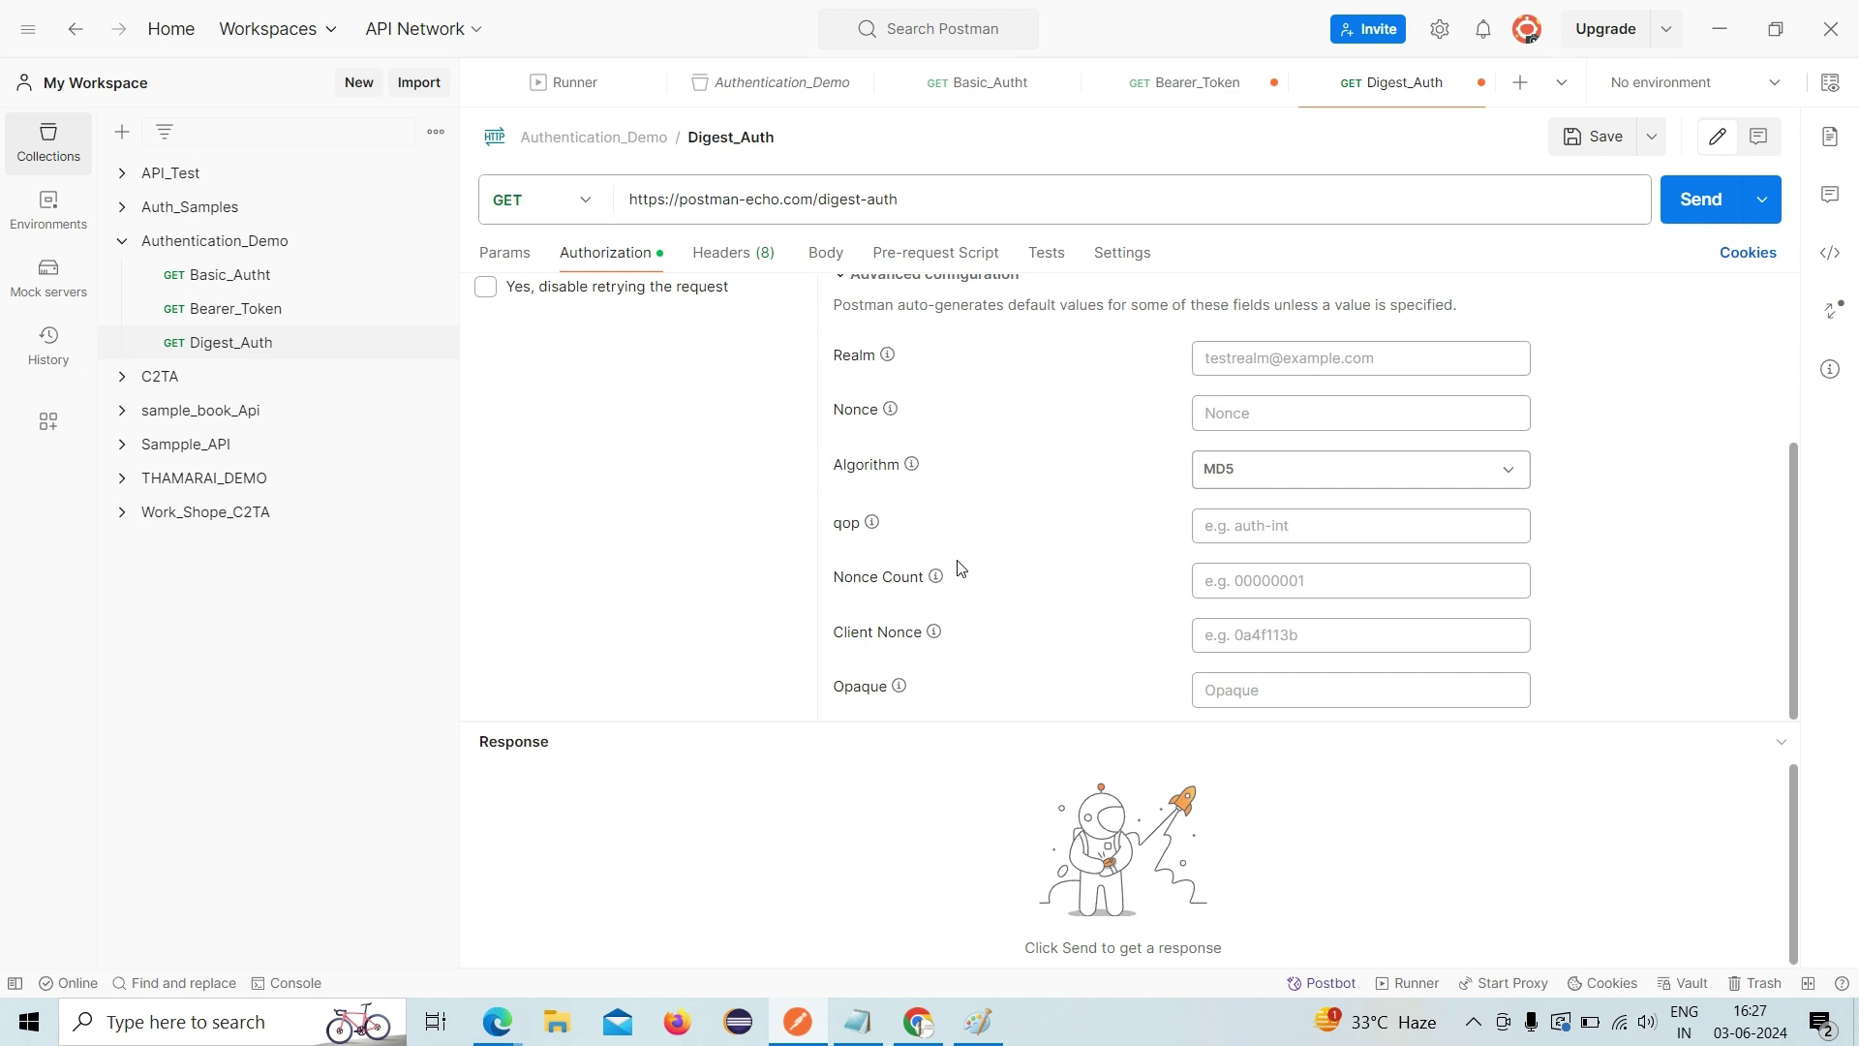
{"action": "scroll", "coordinate": [959, 563], "scroll_direction": "up", "scroll_amount": 3}
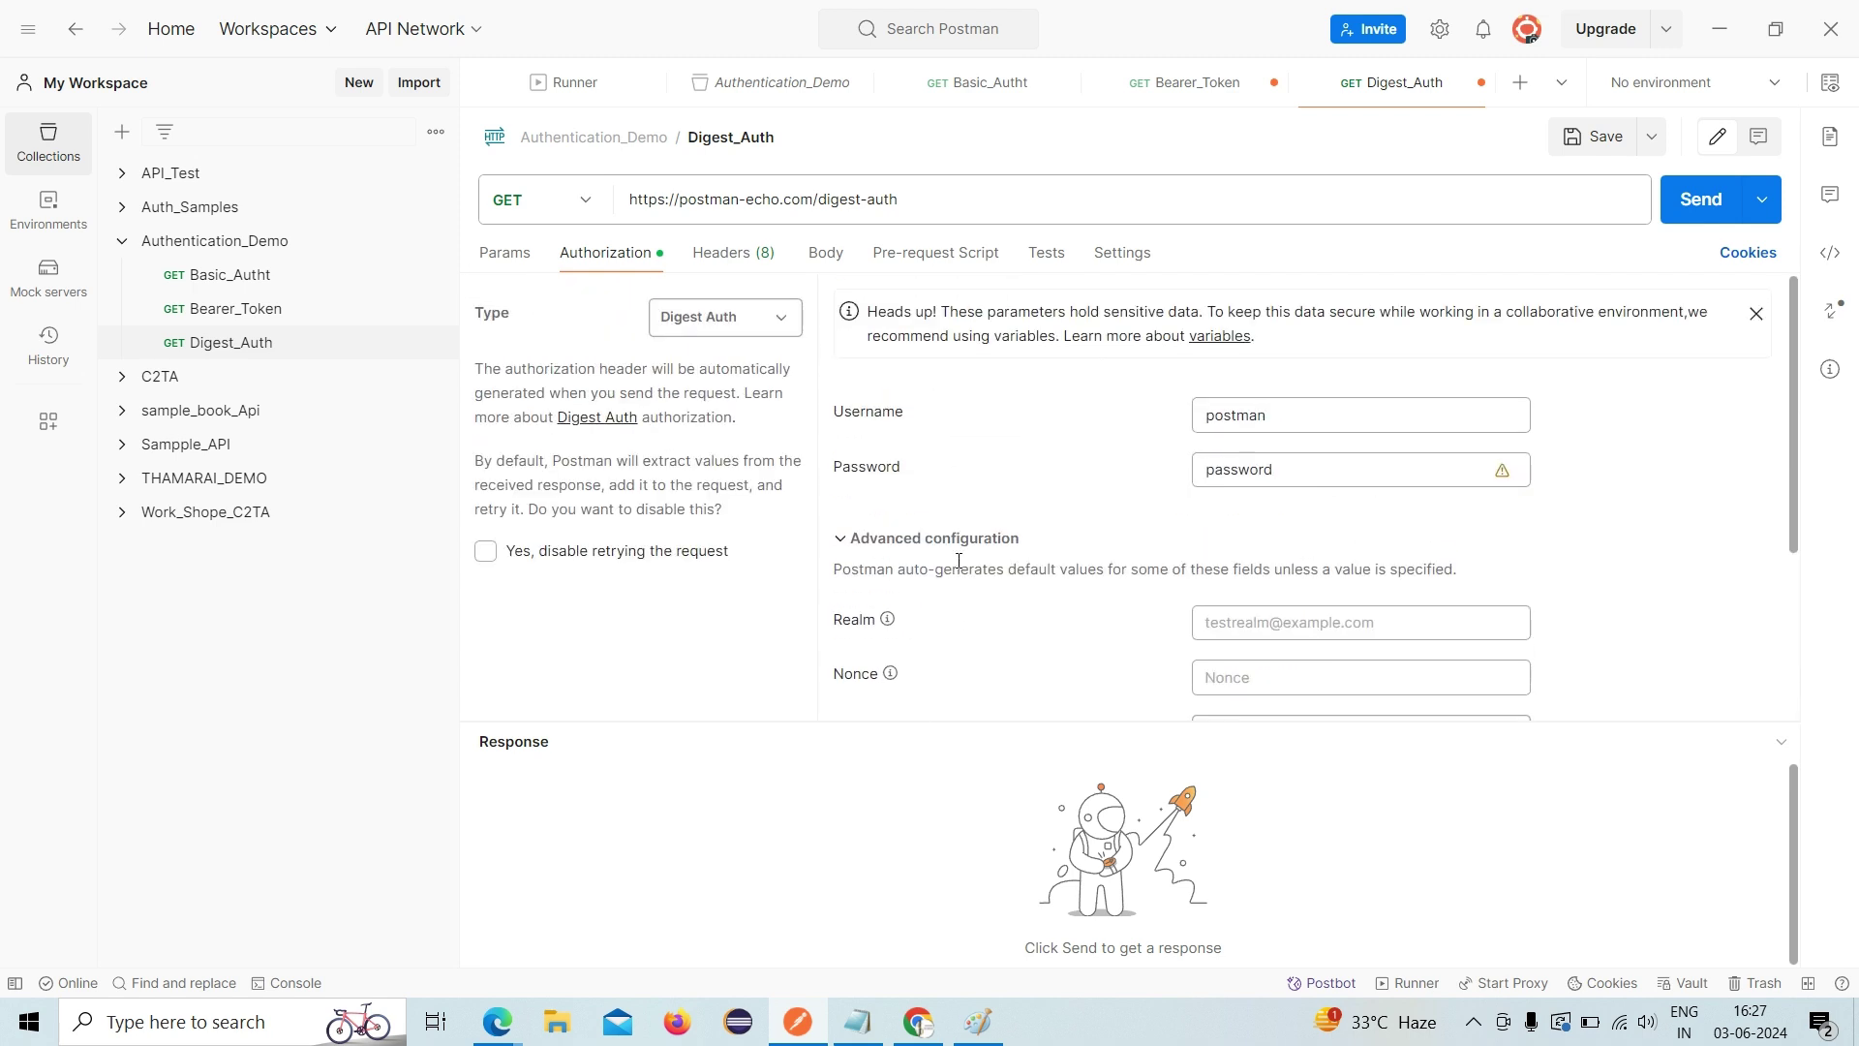
{"action": "scroll", "coordinate": [958, 561], "scroll_direction": "down", "scroll_amount": 2}
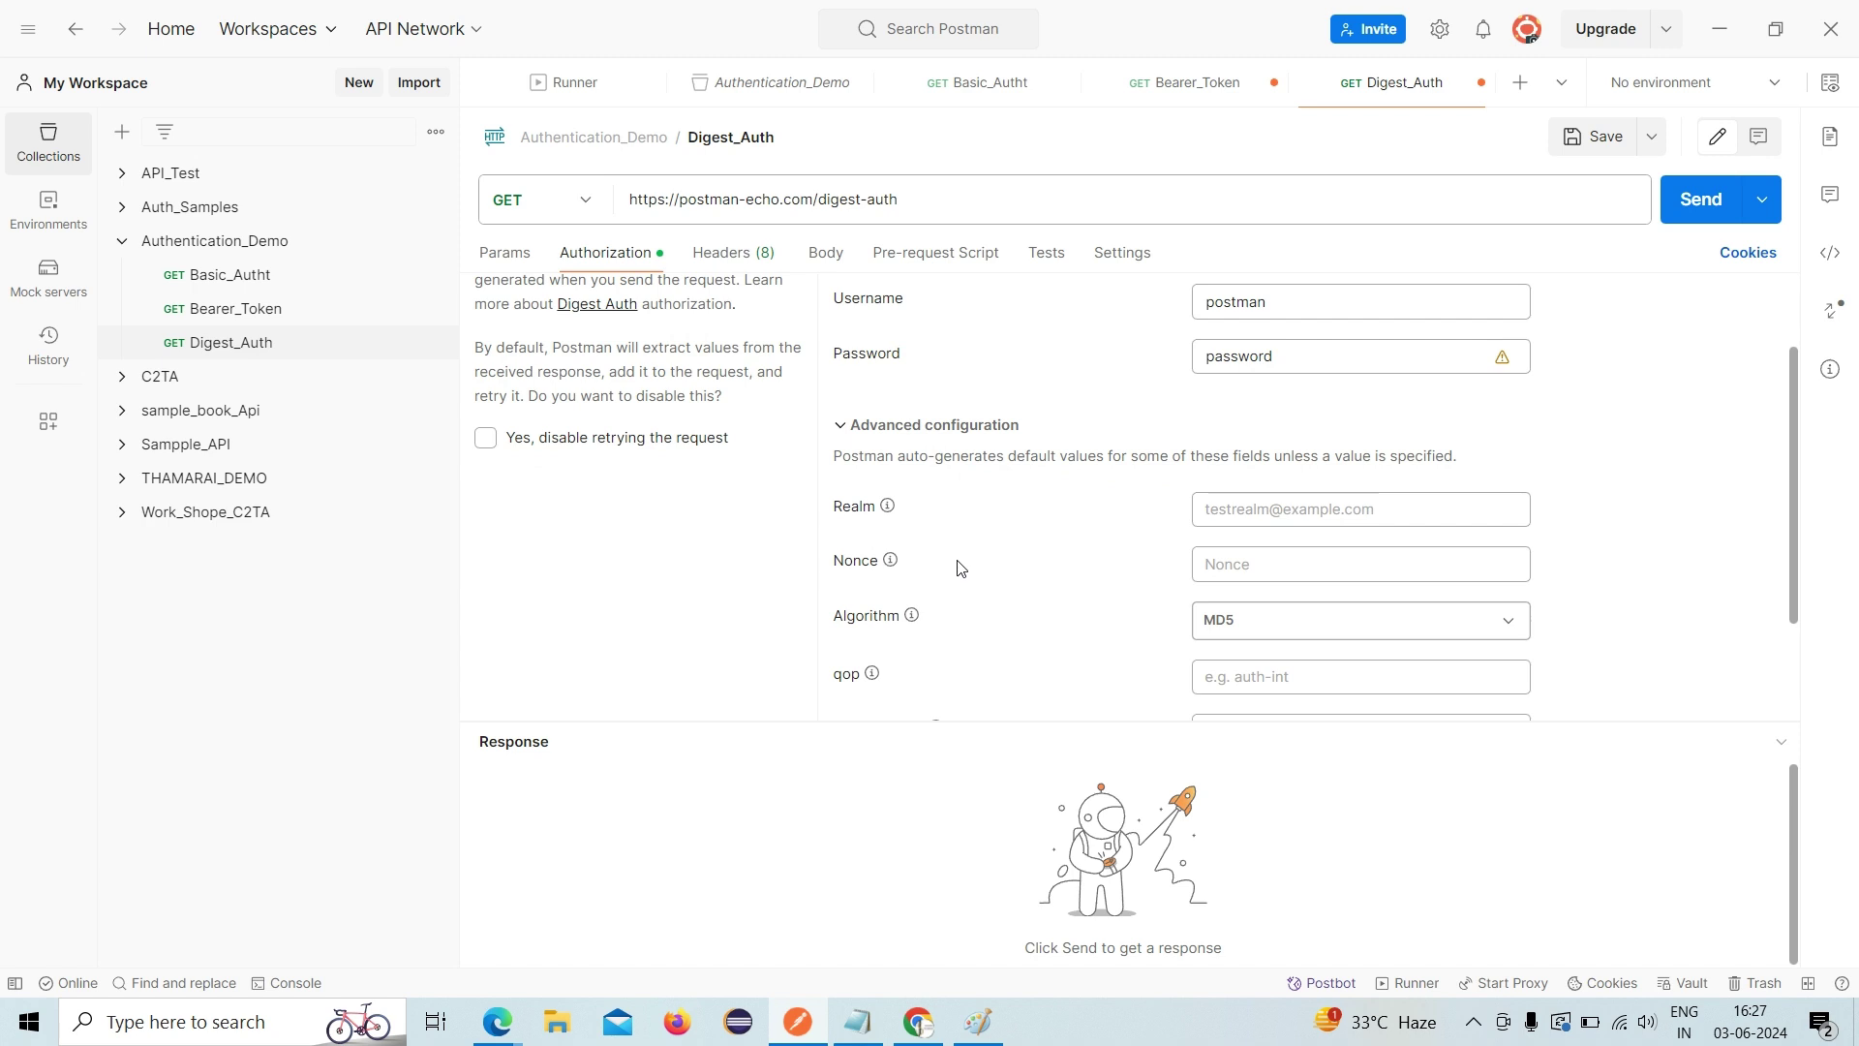
{"action": "scroll", "coordinate": [961, 568], "scroll_direction": "up", "scroll_amount": 1}
{"action": "scroll", "coordinate": [961, 568], "scroll_direction": "down", "scroll_amount": 2}
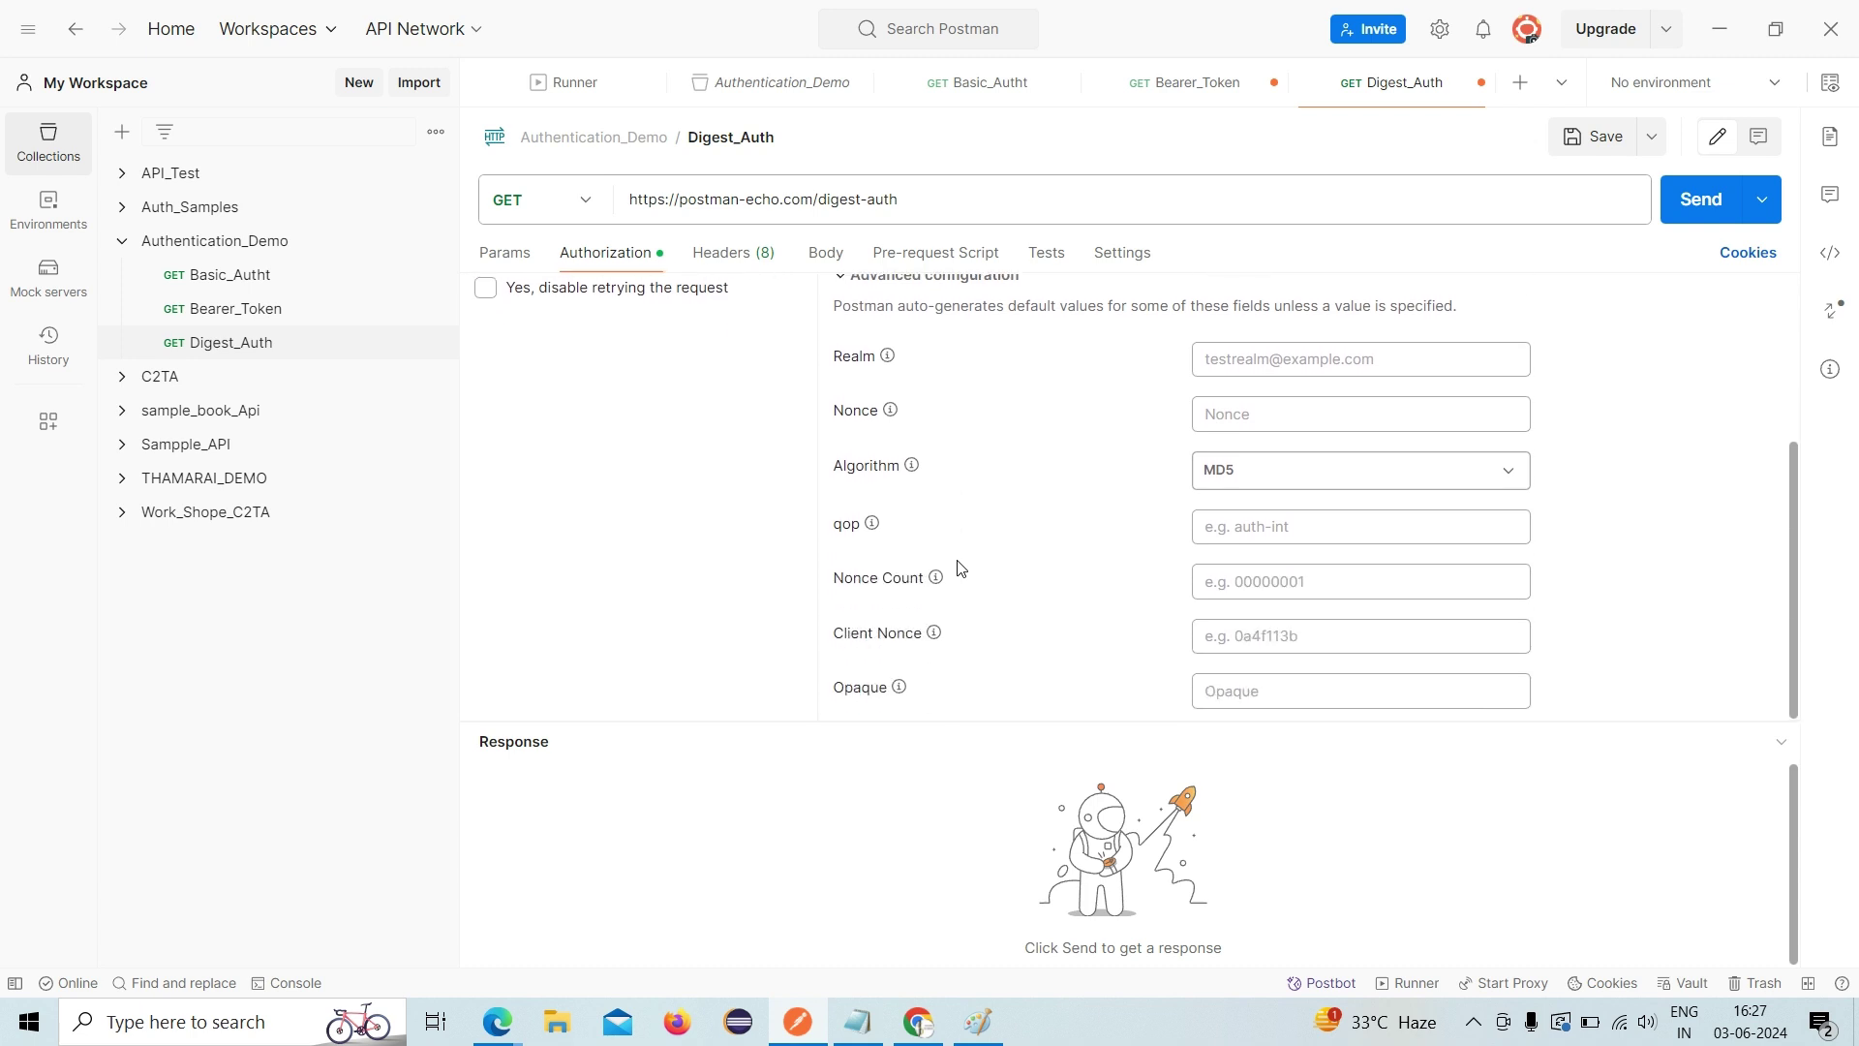
{"action": "scroll", "coordinate": [961, 568], "scroll_direction": "up", "scroll_amount": 2}
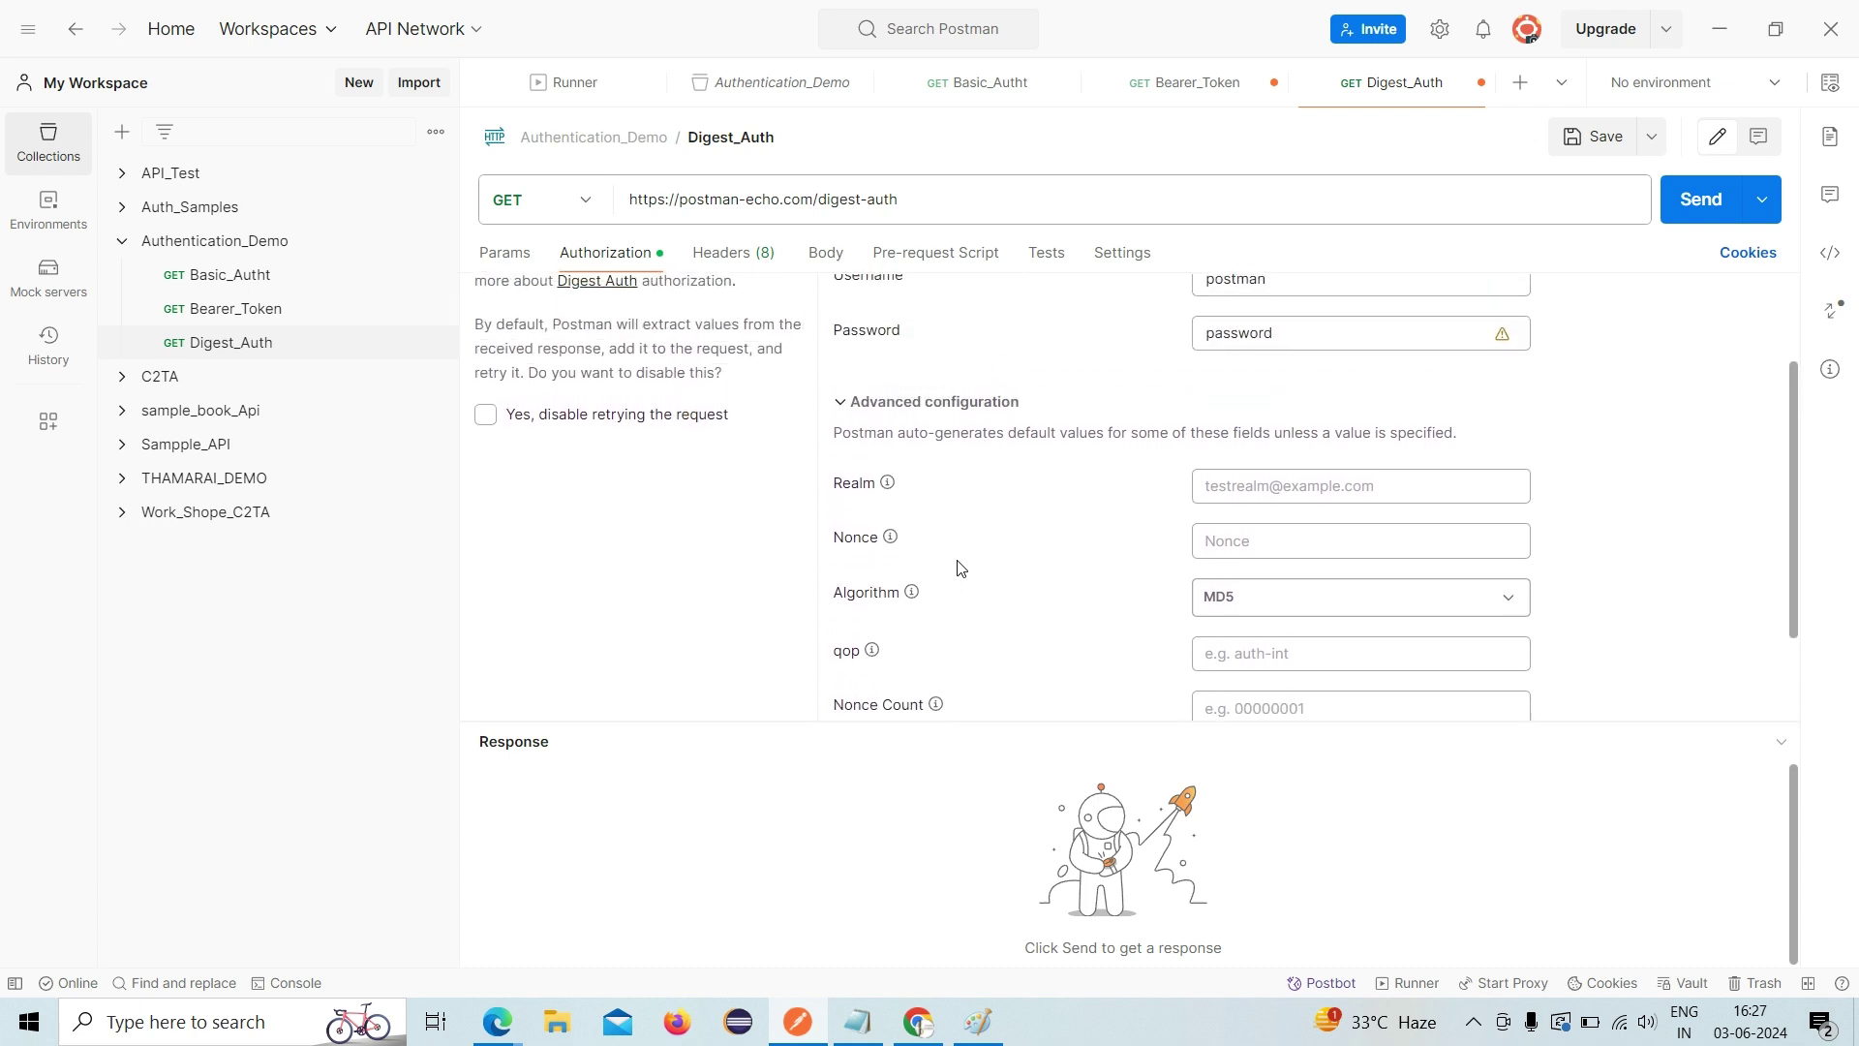
{"action": "scroll", "coordinate": [962, 568], "scroll_direction": "up", "scroll_amount": 2}
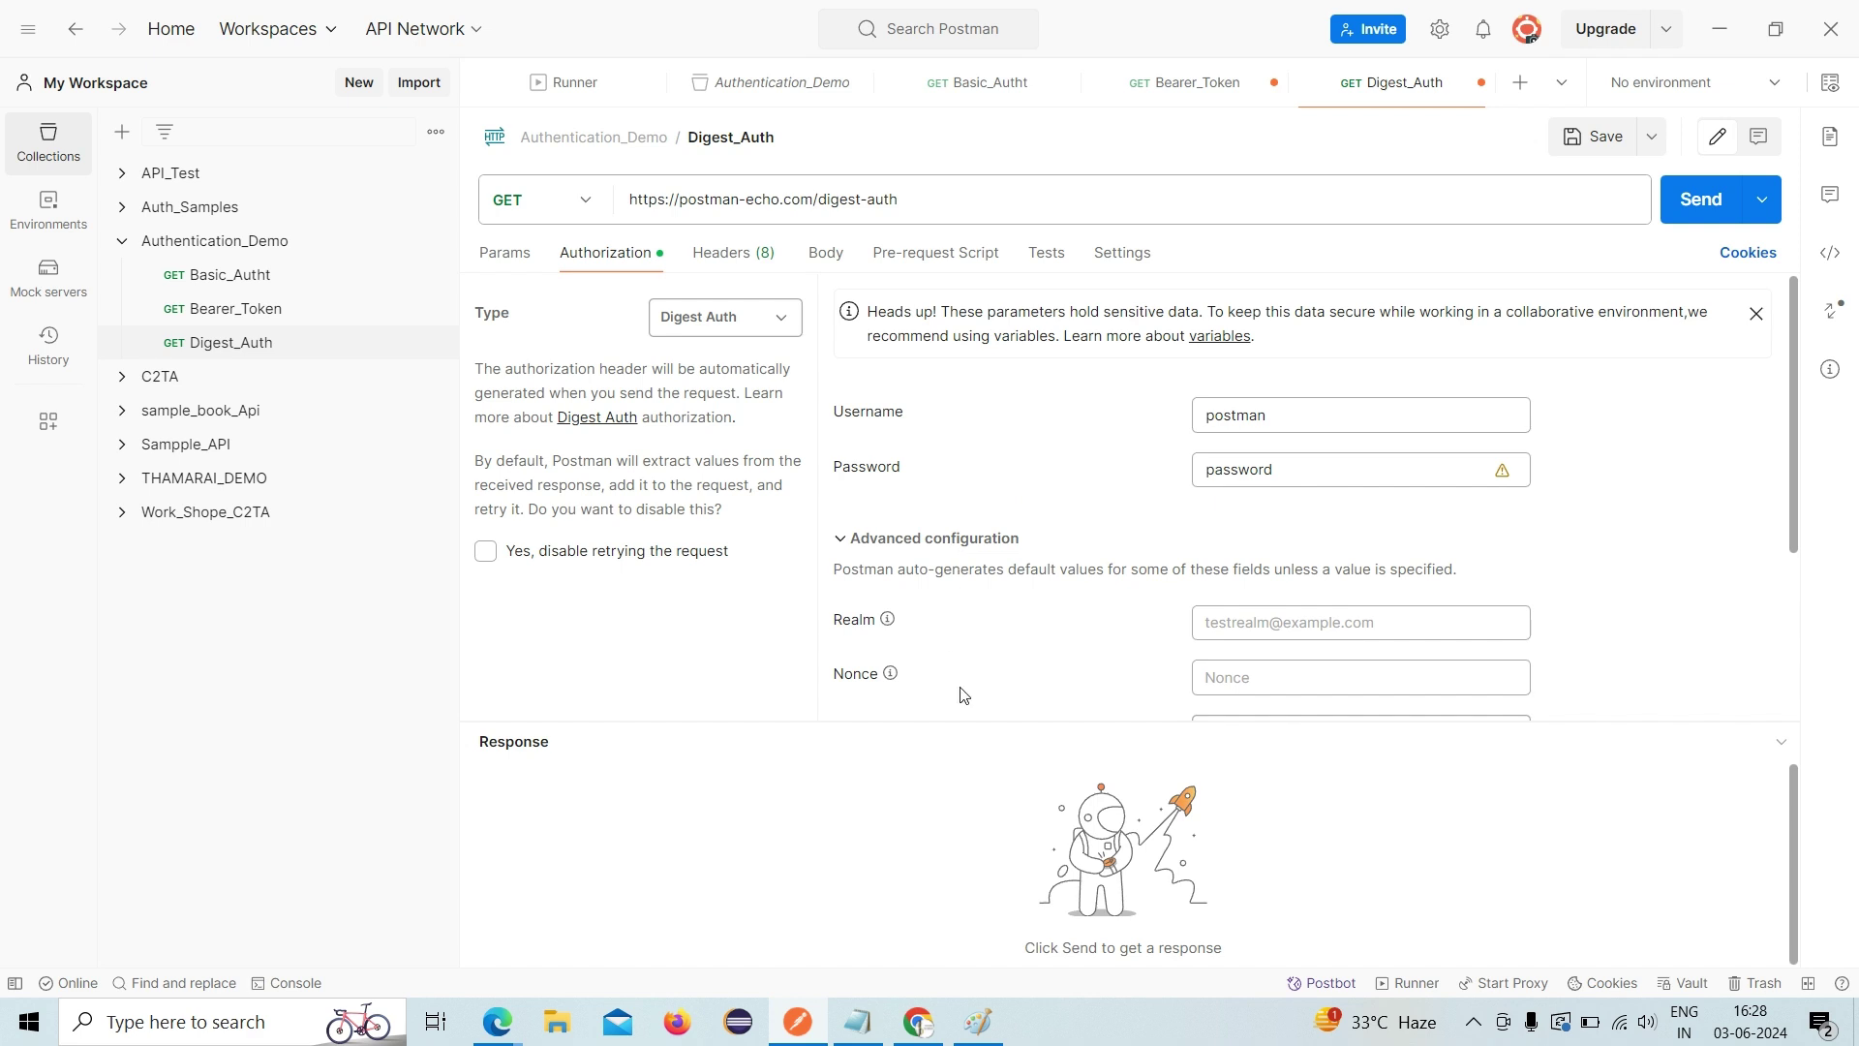
{"action": "scroll", "coordinate": [962, 693], "scroll_direction": "down", "scroll_amount": 3}
{"action": "scroll", "coordinate": [962, 694], "scroll_direction": "up", "scroll_amount": 1}
{"action": "scroll", "coordinate": [962, 693], "scroll_direction": "up", "scroll_amount": 2}
{"action": "scroll", "coordinate": [963, 693], "scroll_direction": "down", "scroll_amount": 3}
{"action": "scroll", "coordinate": [962, 693], "scroll_direction": "up", "scroll_amount": 3}
- Send the Digest_Auth request, getting 200 OK with authenticated true
{"action": "left_click", "coordinate": [1715, 201]}
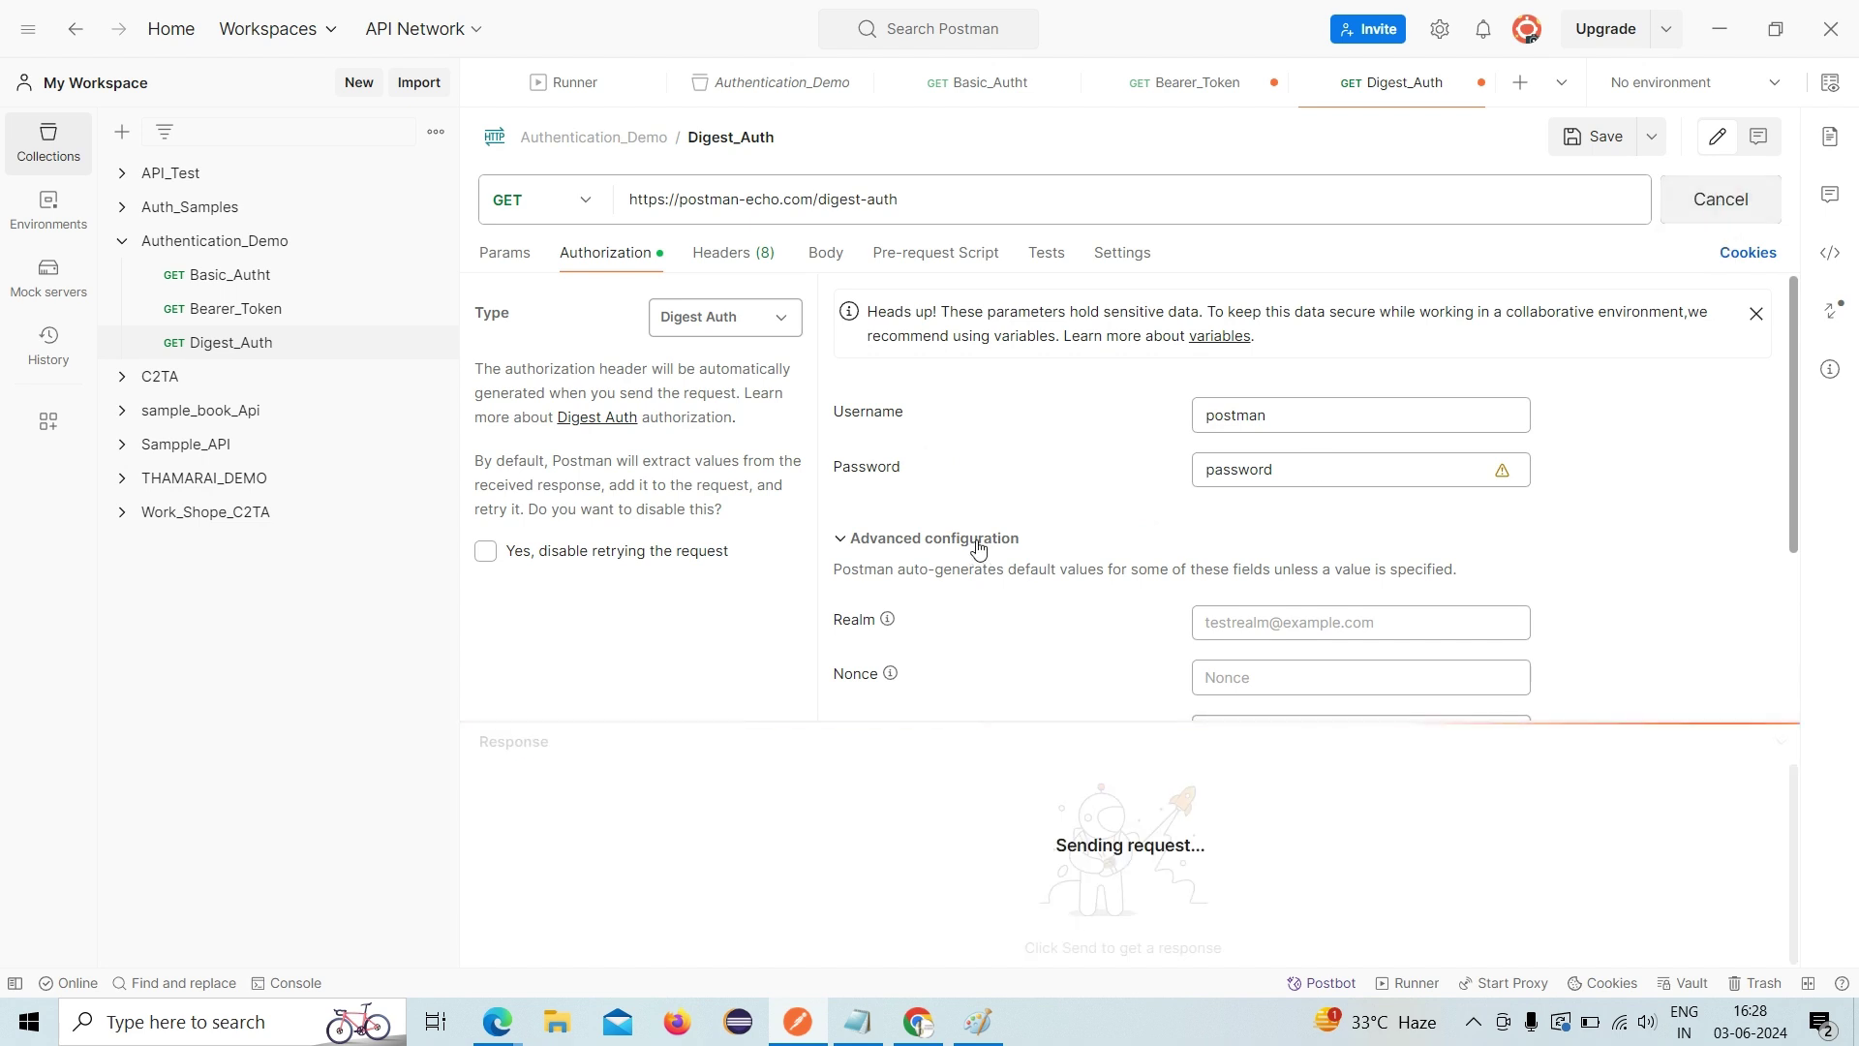
{"action": "scroll", "coordinate": [978, 548], "scroll_direction": "down", "scroll_amount": 3}
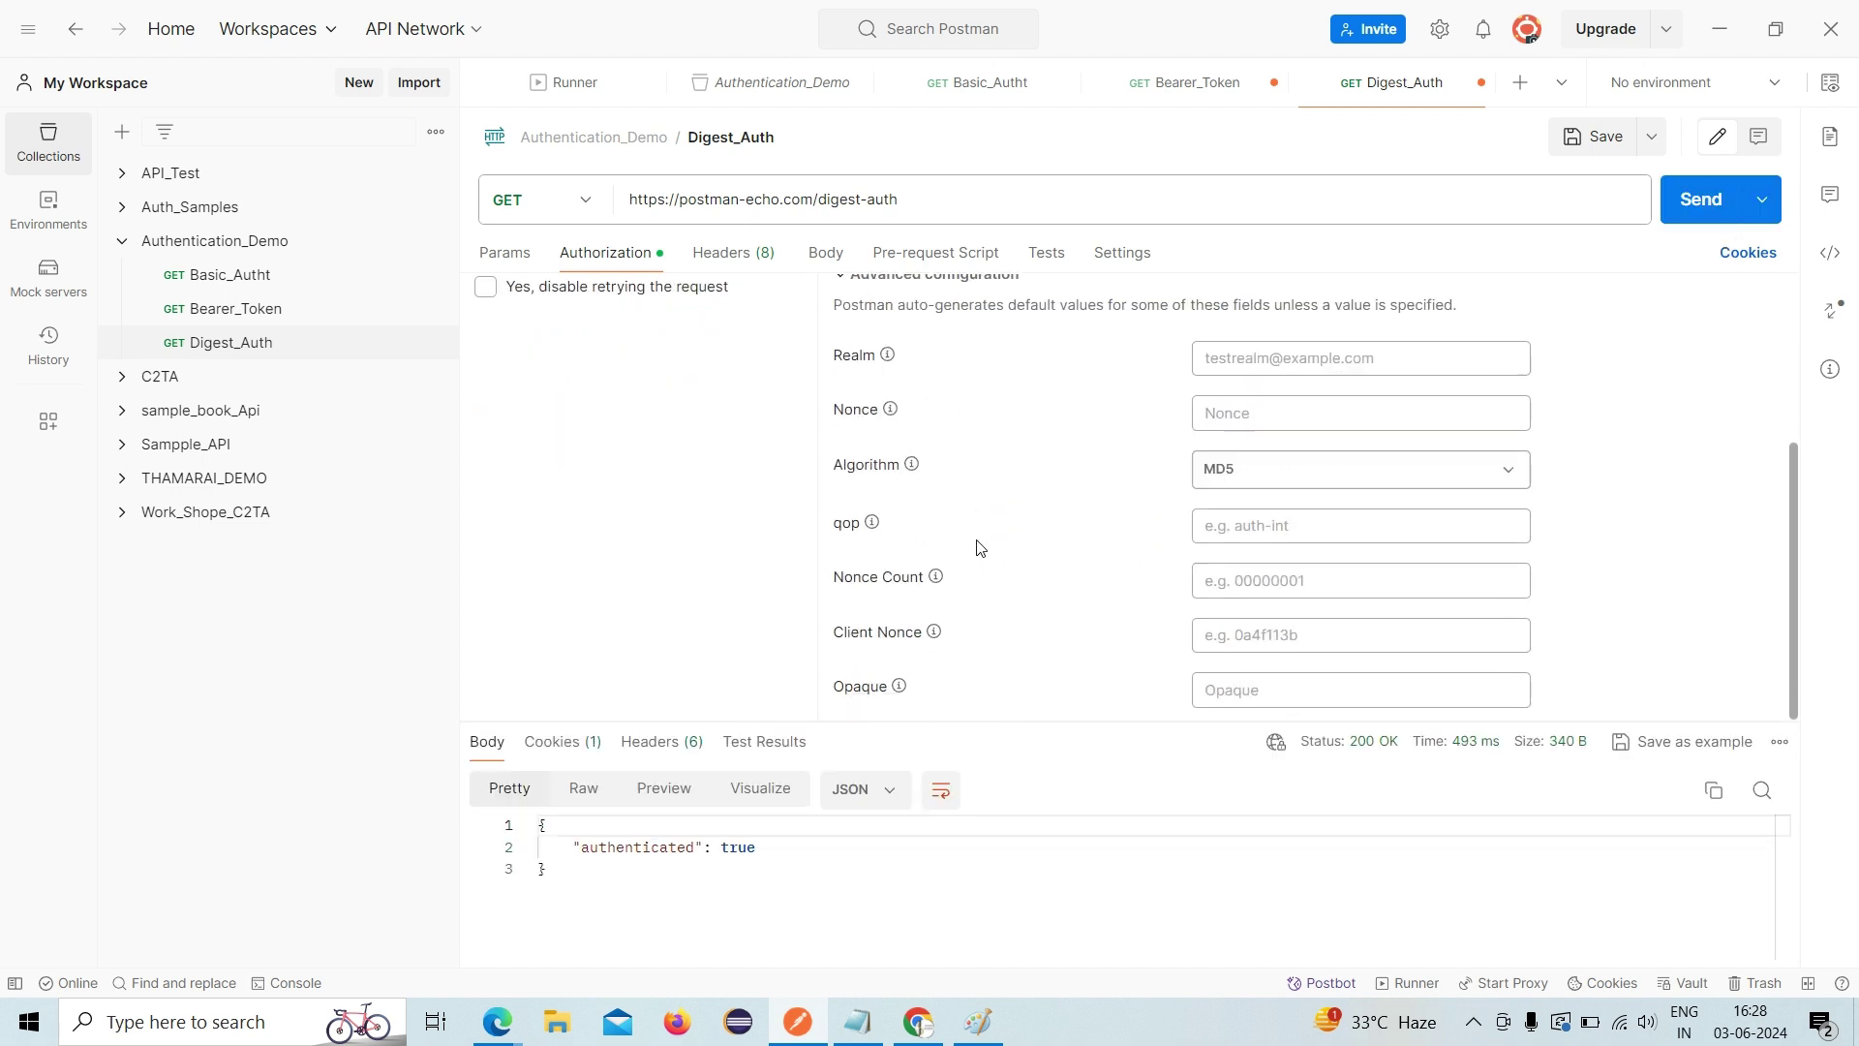
{"action": "scroll", "coordinate": [978, 548], "scroll_direction": "up", "scroll_amount": 2}
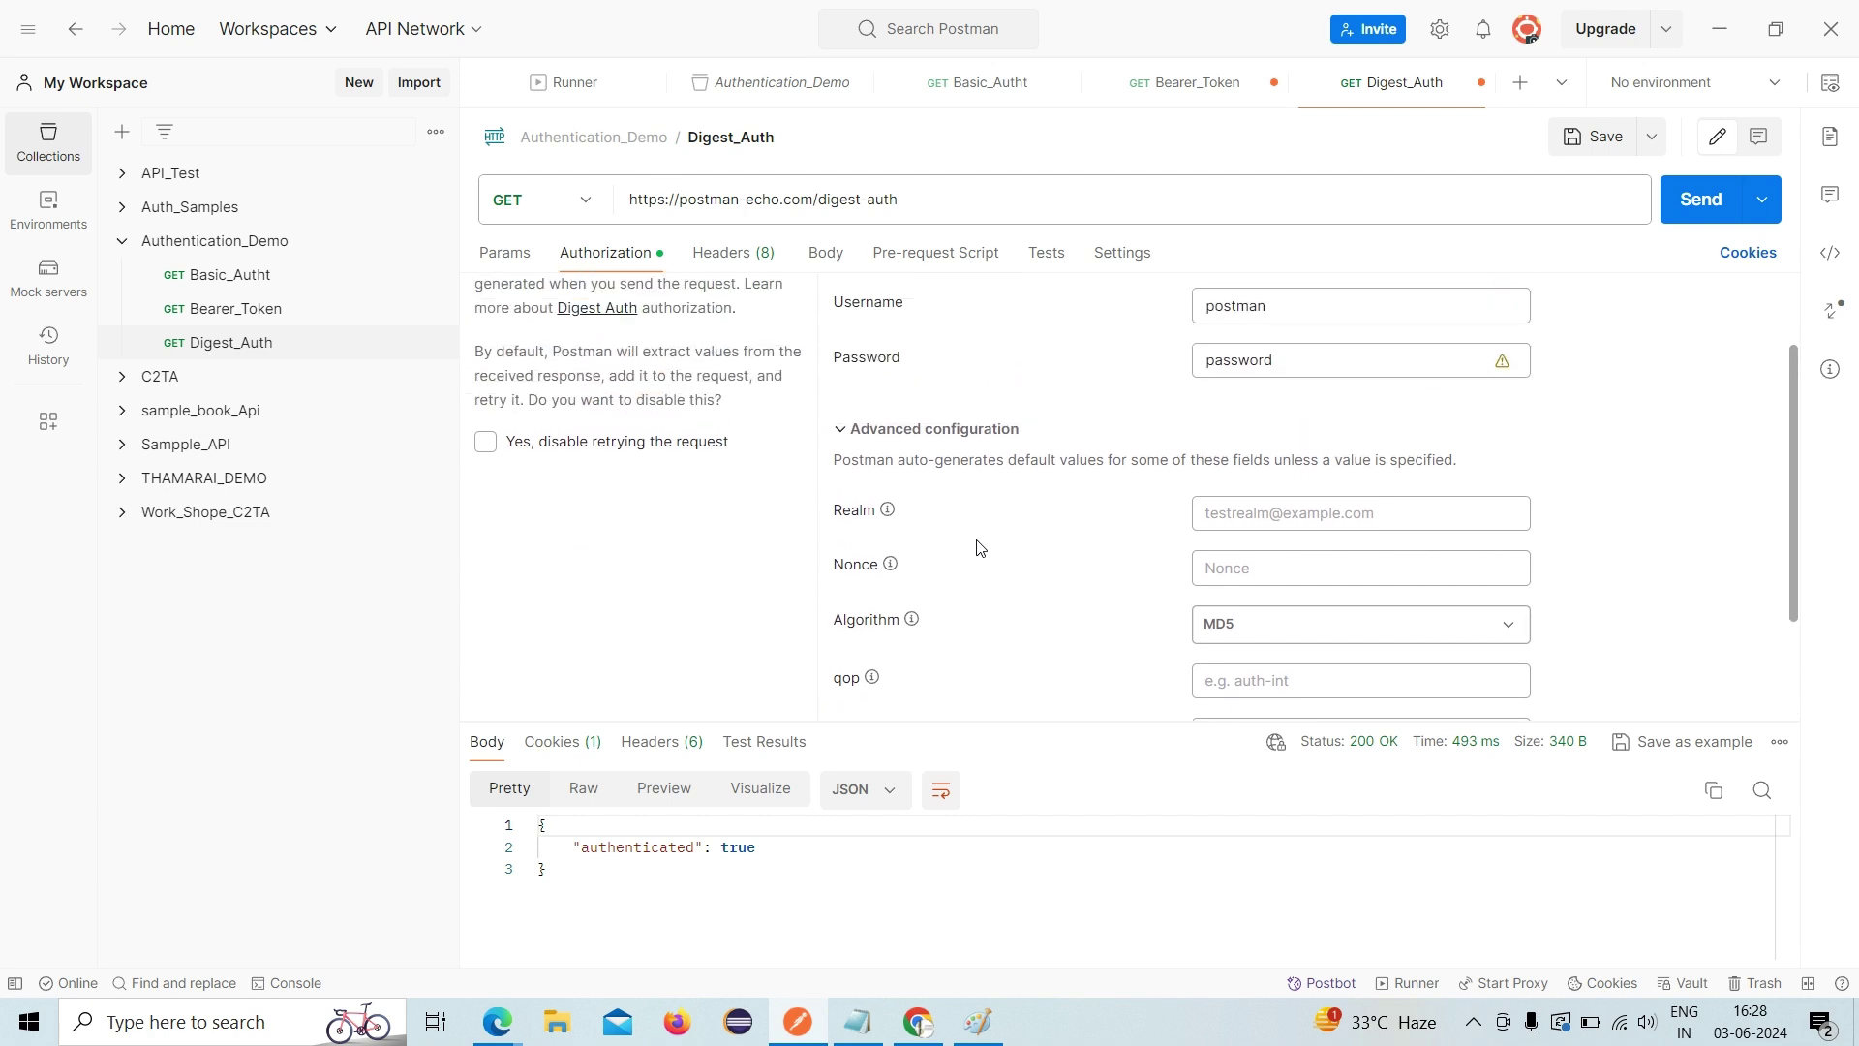
- Disable retrying the request and resend it, getting 401 Unauthorized
{"action": "left_click", "coordinate": [488, 450]}
{"action": "scroll", "coordinate": [490, 455], "scroll_direction": "up", "scroll_amount": 2}
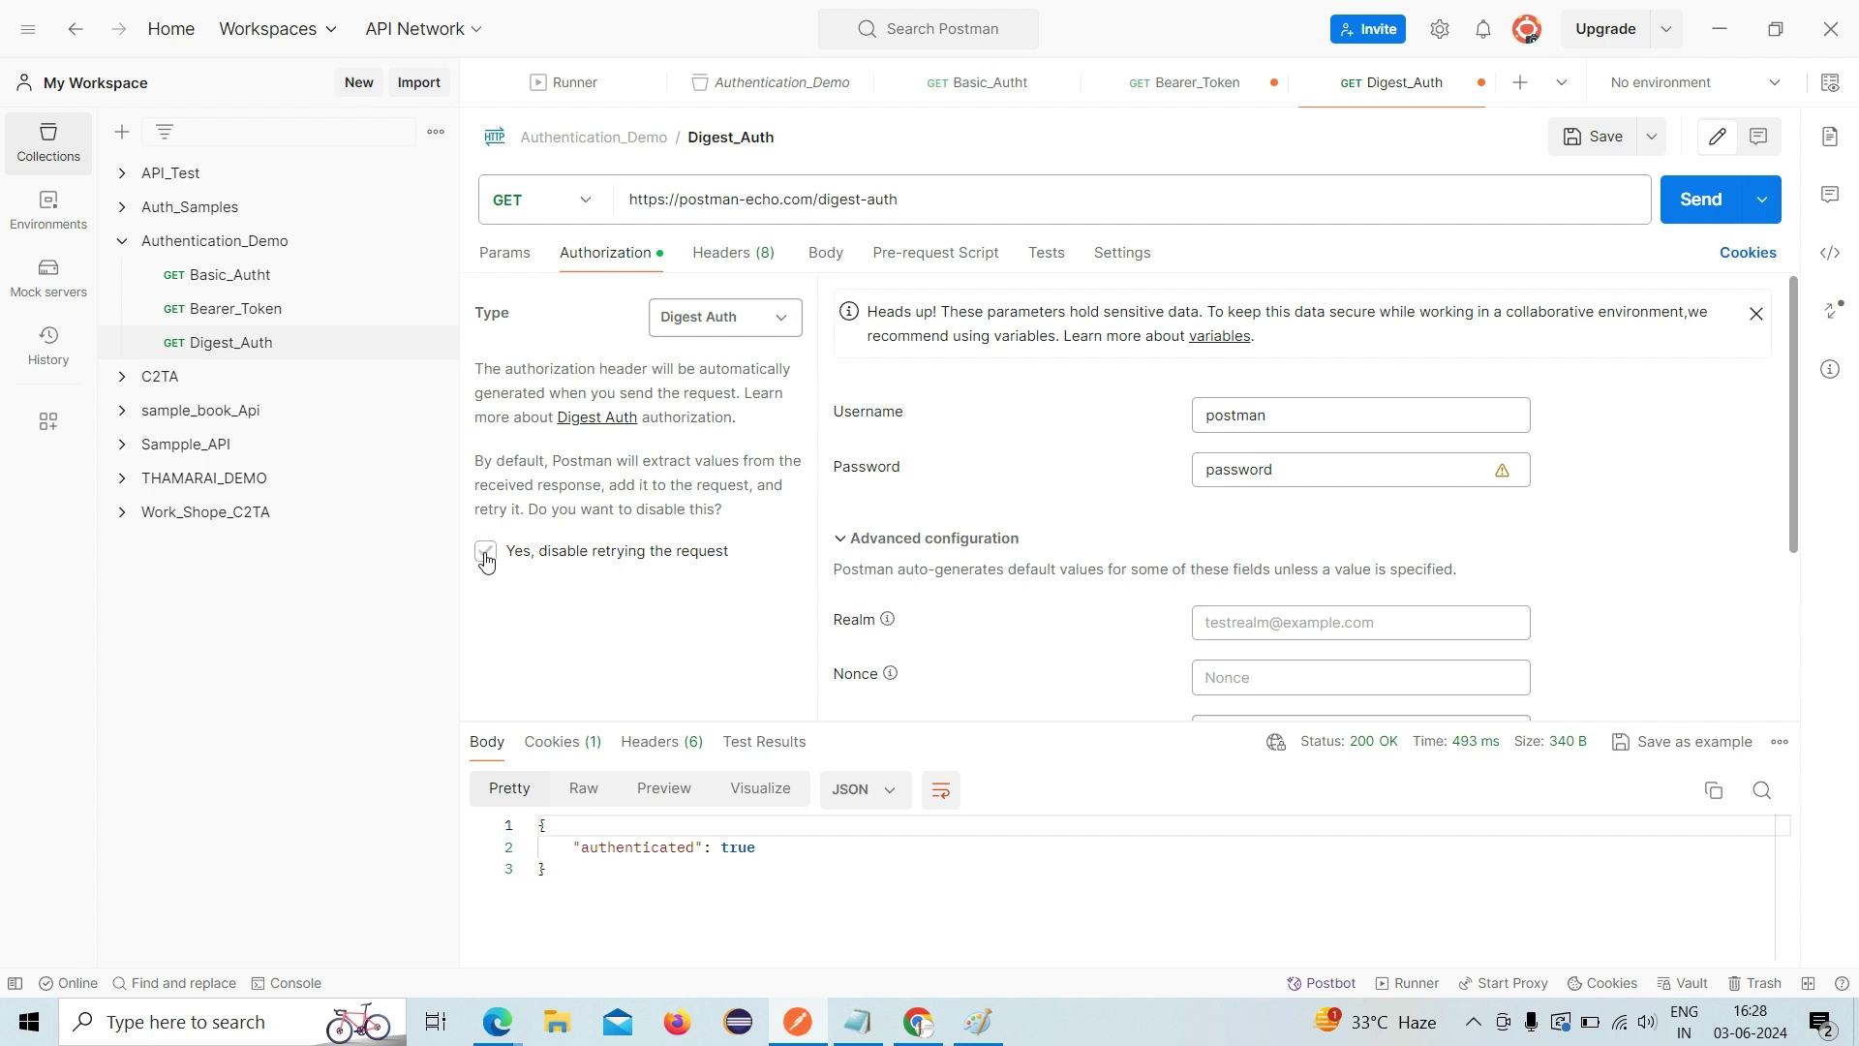
{"action": "left_click", "coordinate": [485, 552]}
{"action": "left_click", "coordinate": [484, 554]}
{"action": "left_click", "coordinate": [1694, 218]}
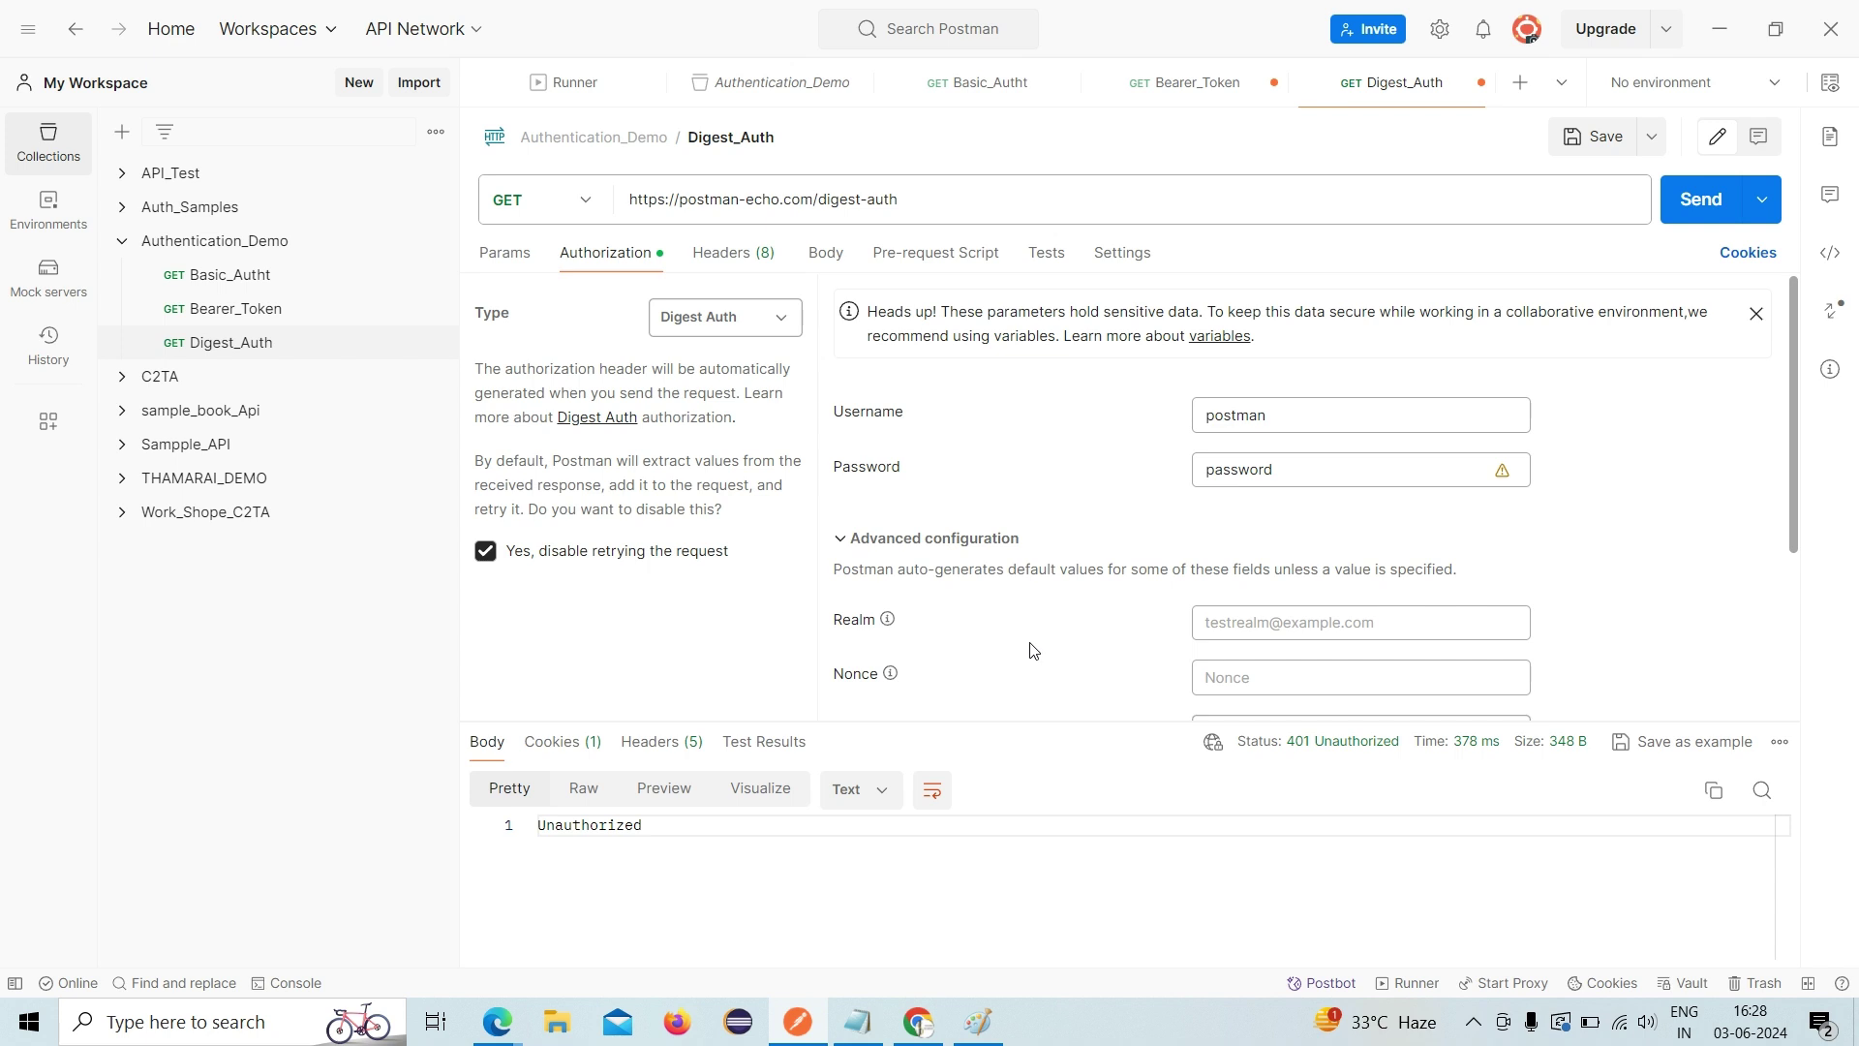
- Show the 401 response headers and highlight WWW-Authenticate's realm Users and qop auth
{"action": "scroll", "coordinate": [1091, 568], "scroll_direction": "down", "scroll_amount": 3}
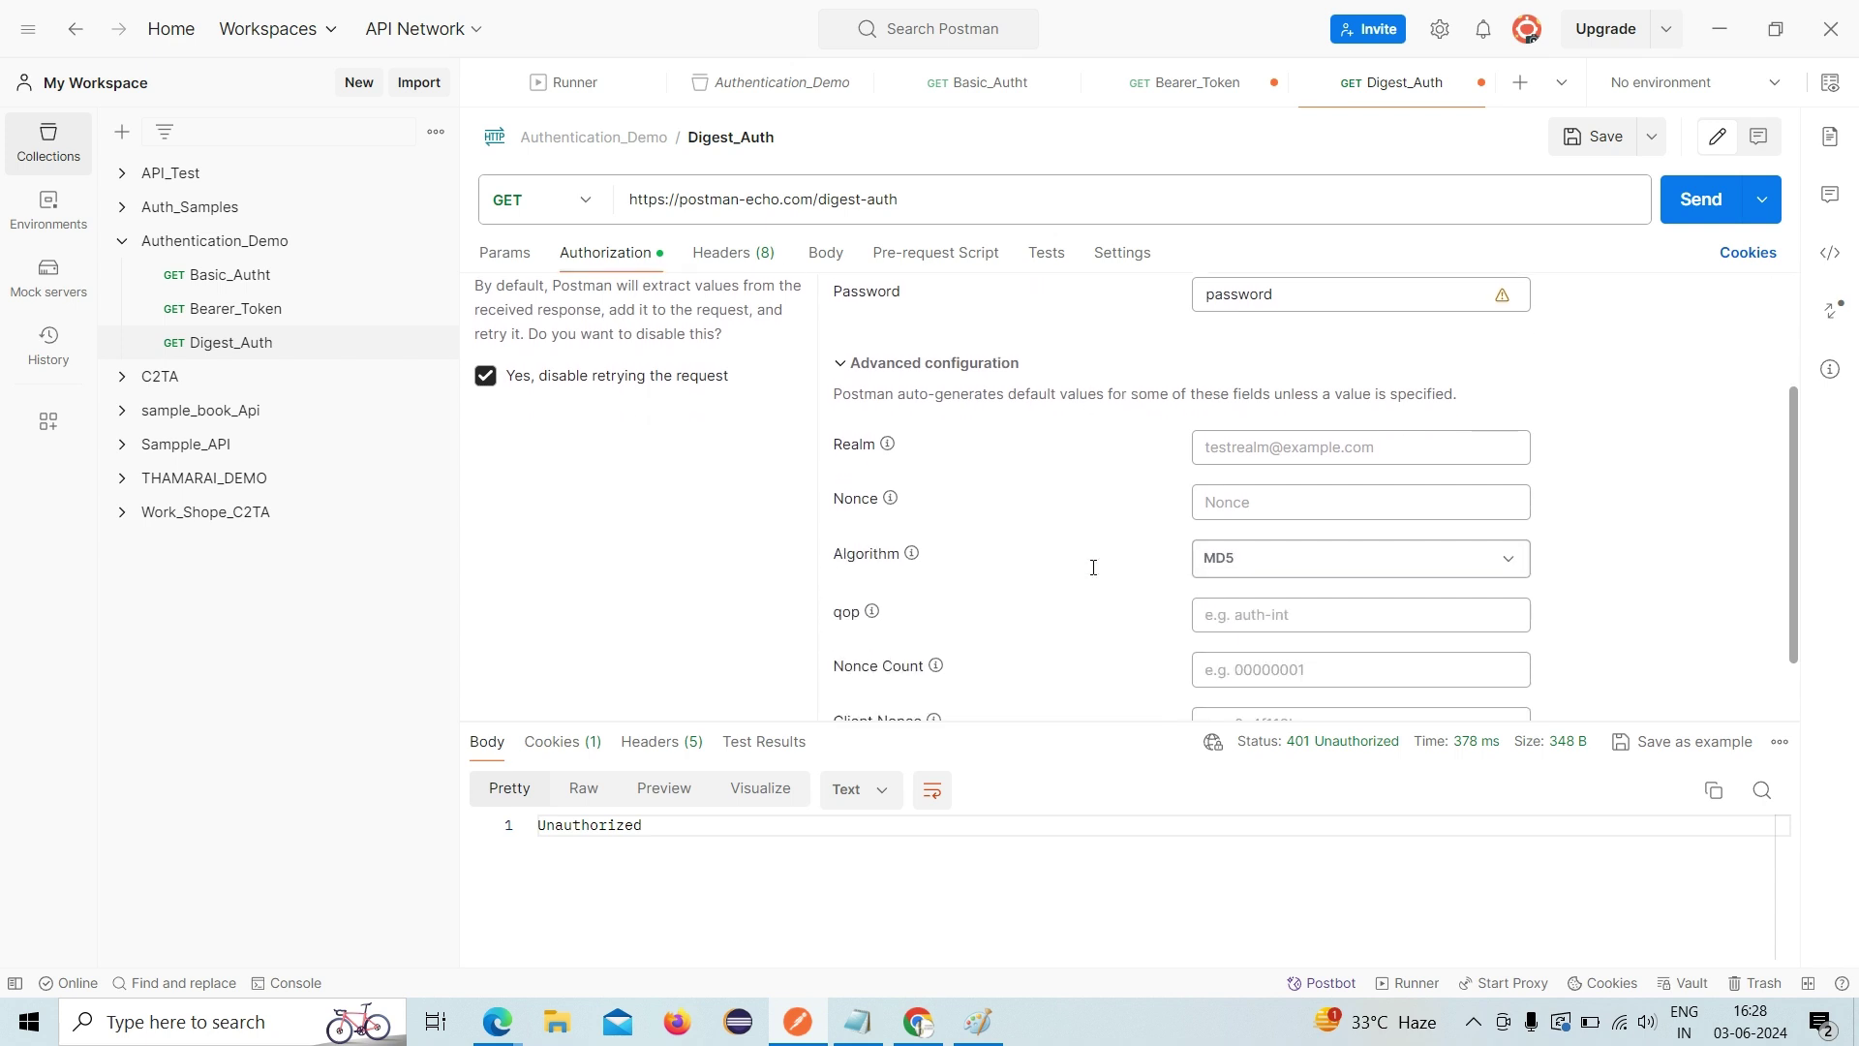
{"action": "left_click", "coordinate": [656, 751]}
{"action": "scroll", "coordinate": [1110, 792], "scroll_direction": "down", "scroll_amount": 1}
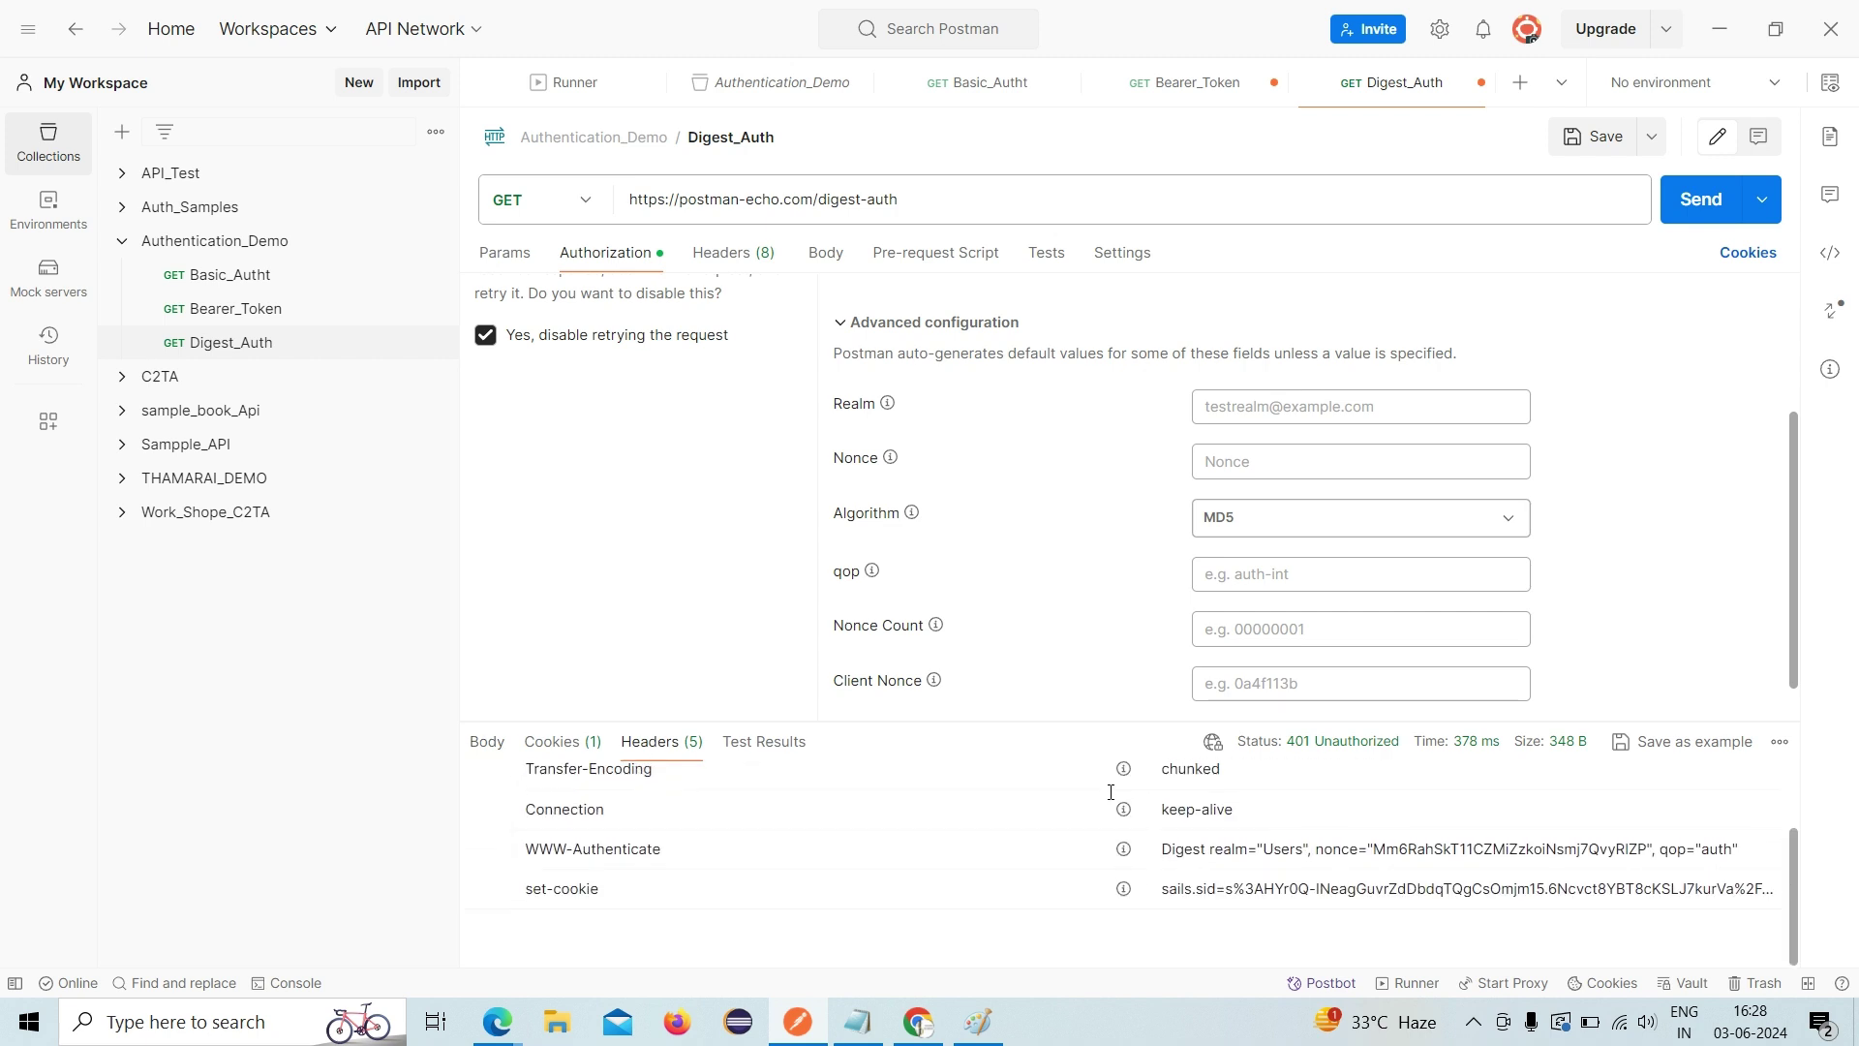
{"action": "double_click", "coordinate": [1277, 848]}
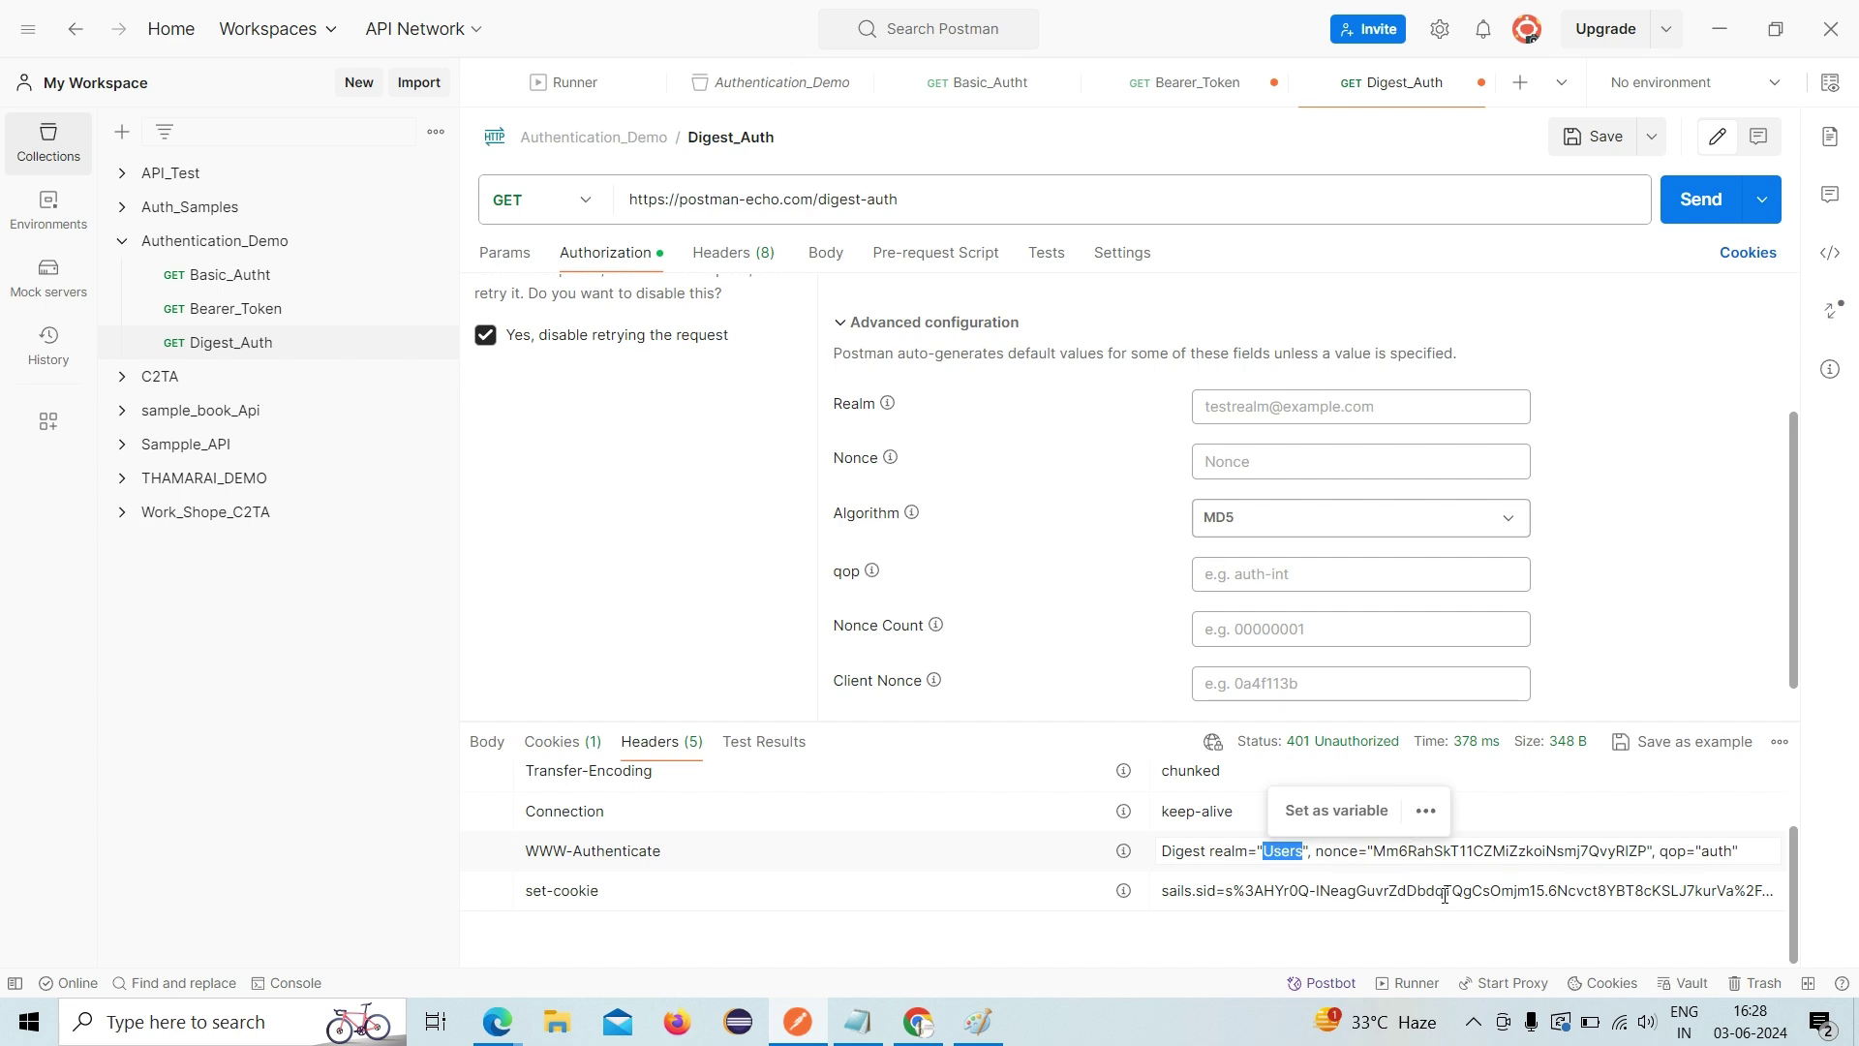
{"action": "double_click", "coordinate": [1717, 850]}
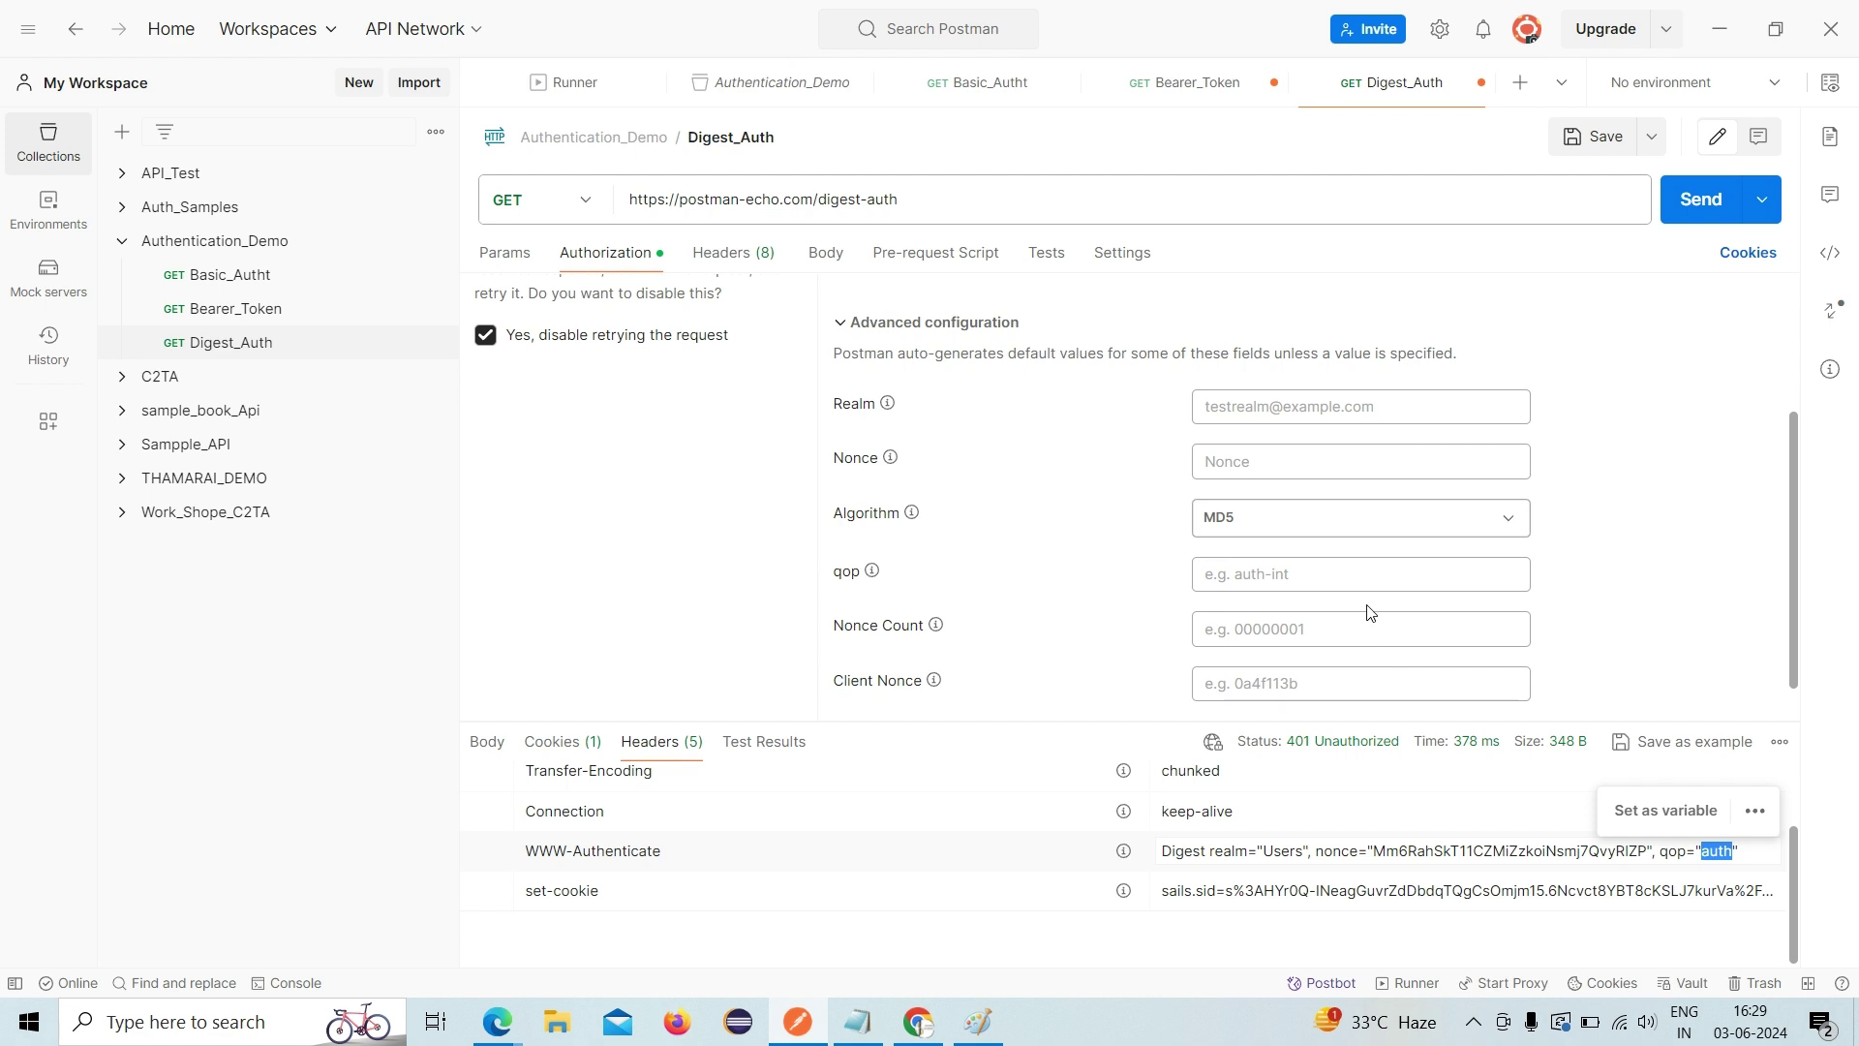
{"action": "scroll", "coordinate": [931, 602], "scroll_direction": "up", "scroll_amount": 3}
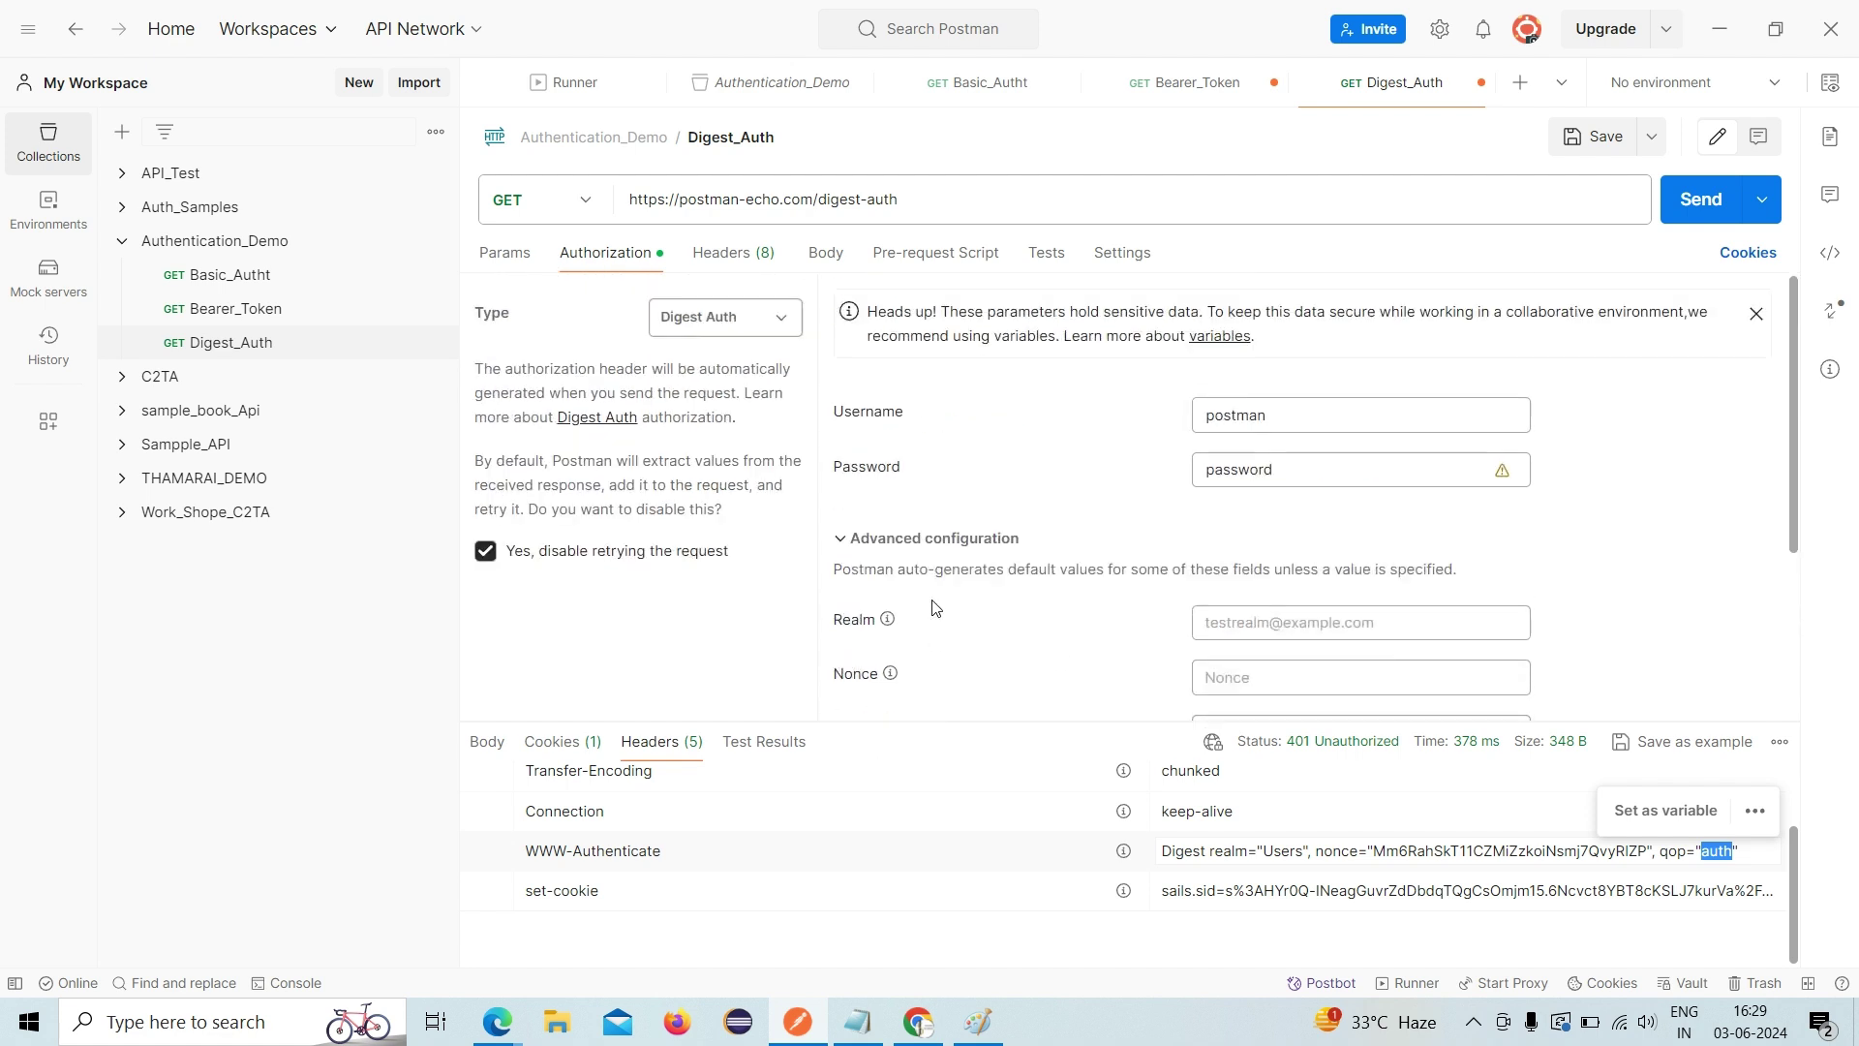
{"action": "scroll", "coordinate": [935, 608], "scroll_direction": "down", "scroll_amount": 2}
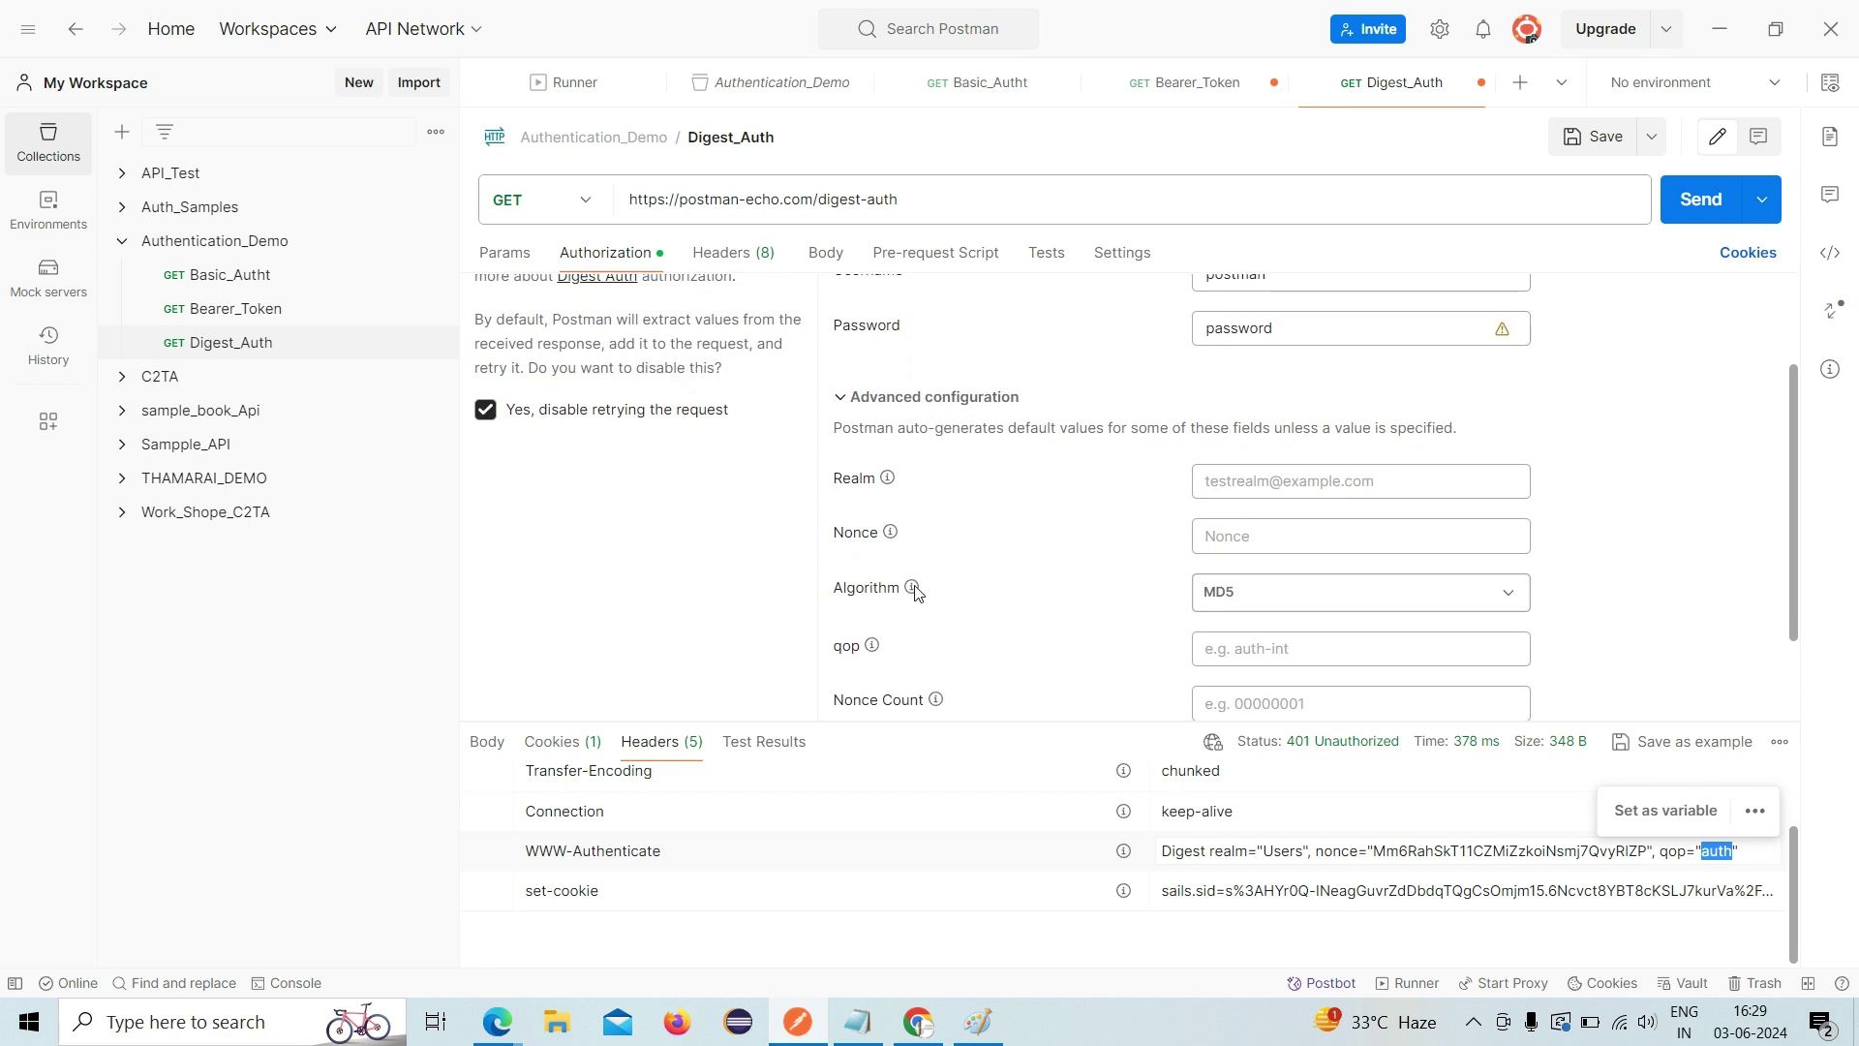
{"action": "scroll", "coordinate": [906, 592], "scroll_direction": "up", "scroll_amount": 2}
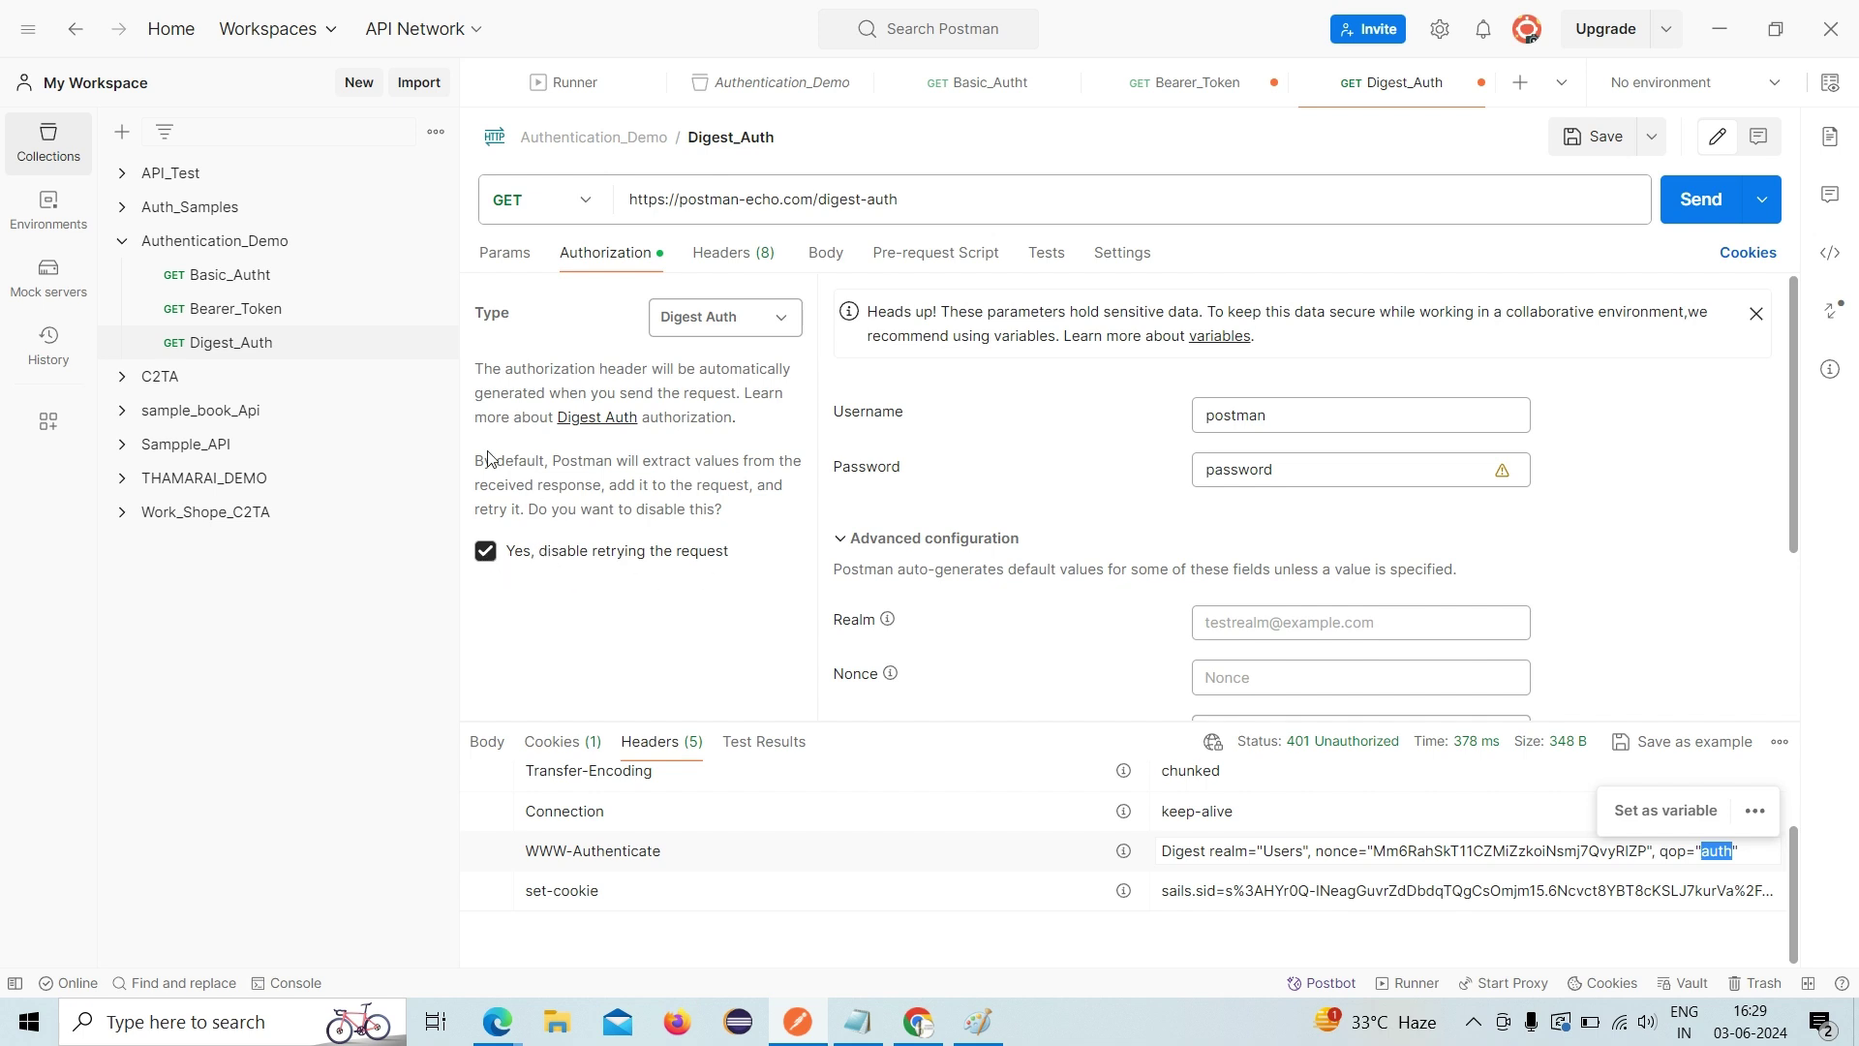
{"action": "left_click", "coordinate": [258, 283]}
- Look over the Basic_Autht and Bearer_Token requests, selecting the bearer token value
{"action": "left_click", "coordinate": [257, 280]}
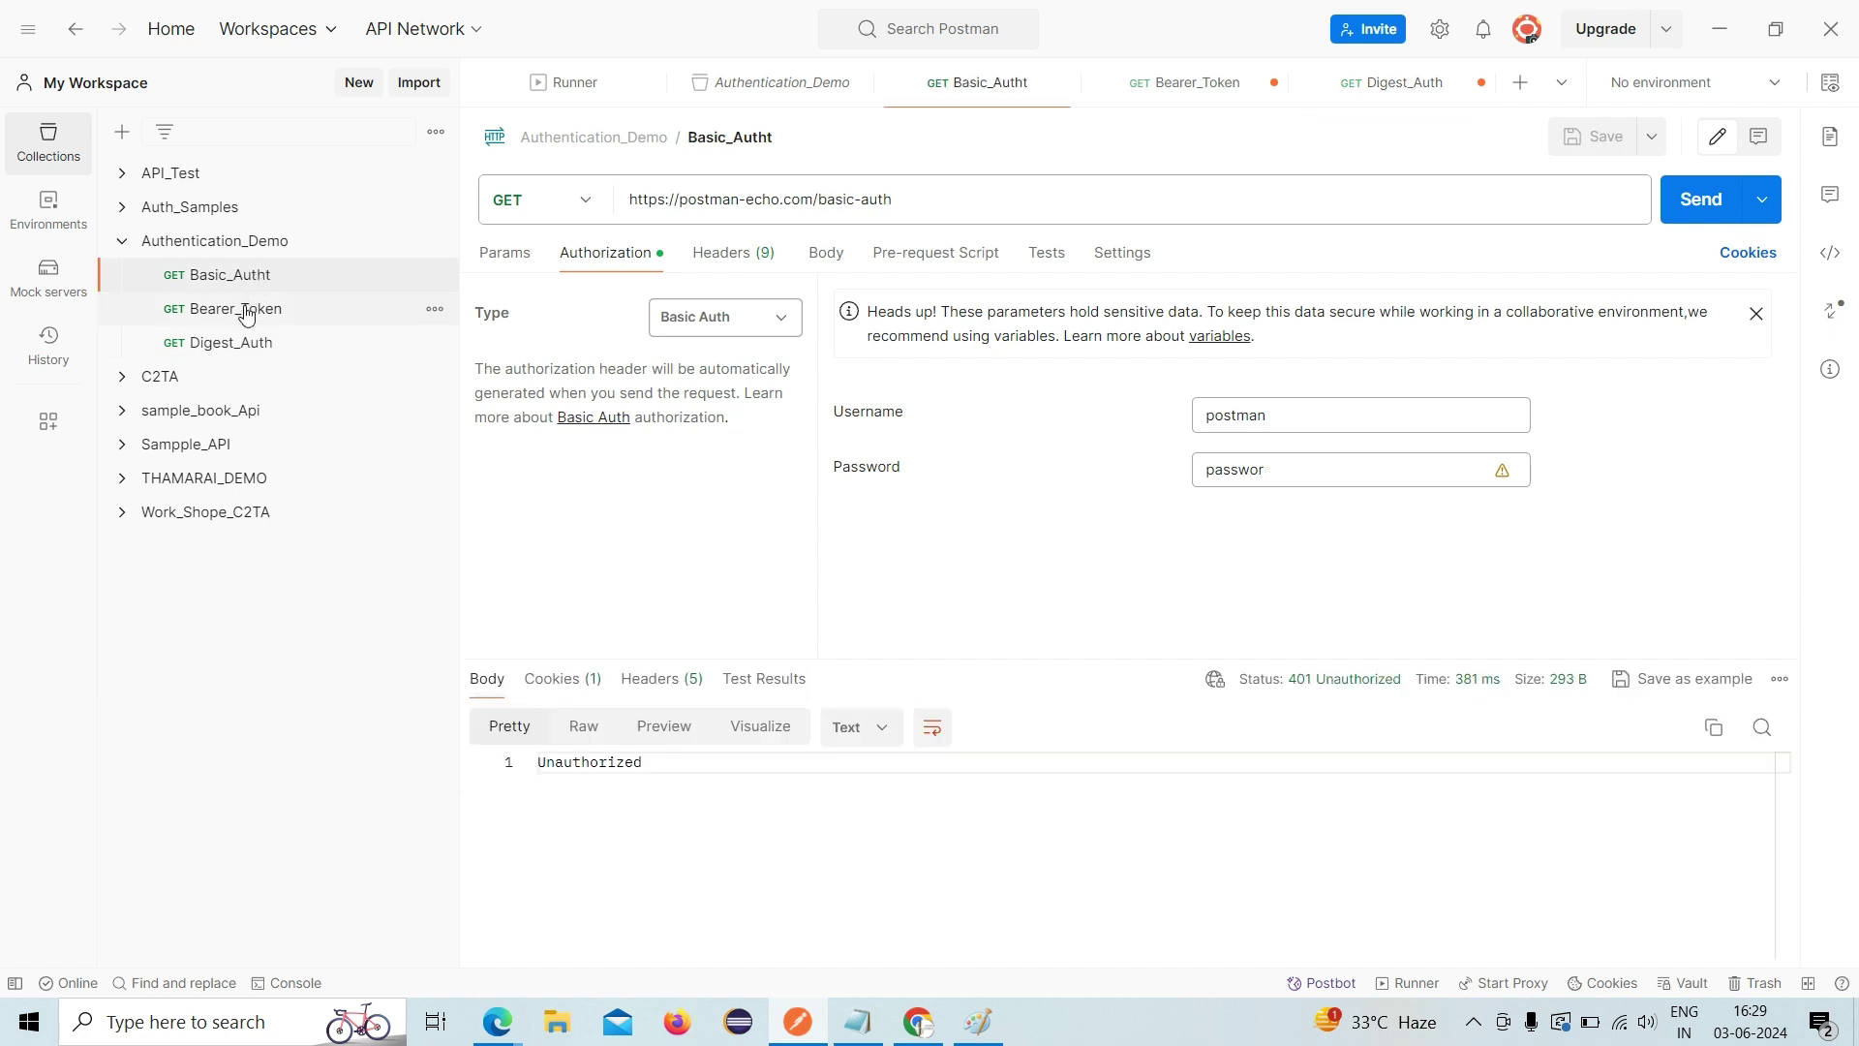
{"action": "left_click", "coordinate": [247, 312]}
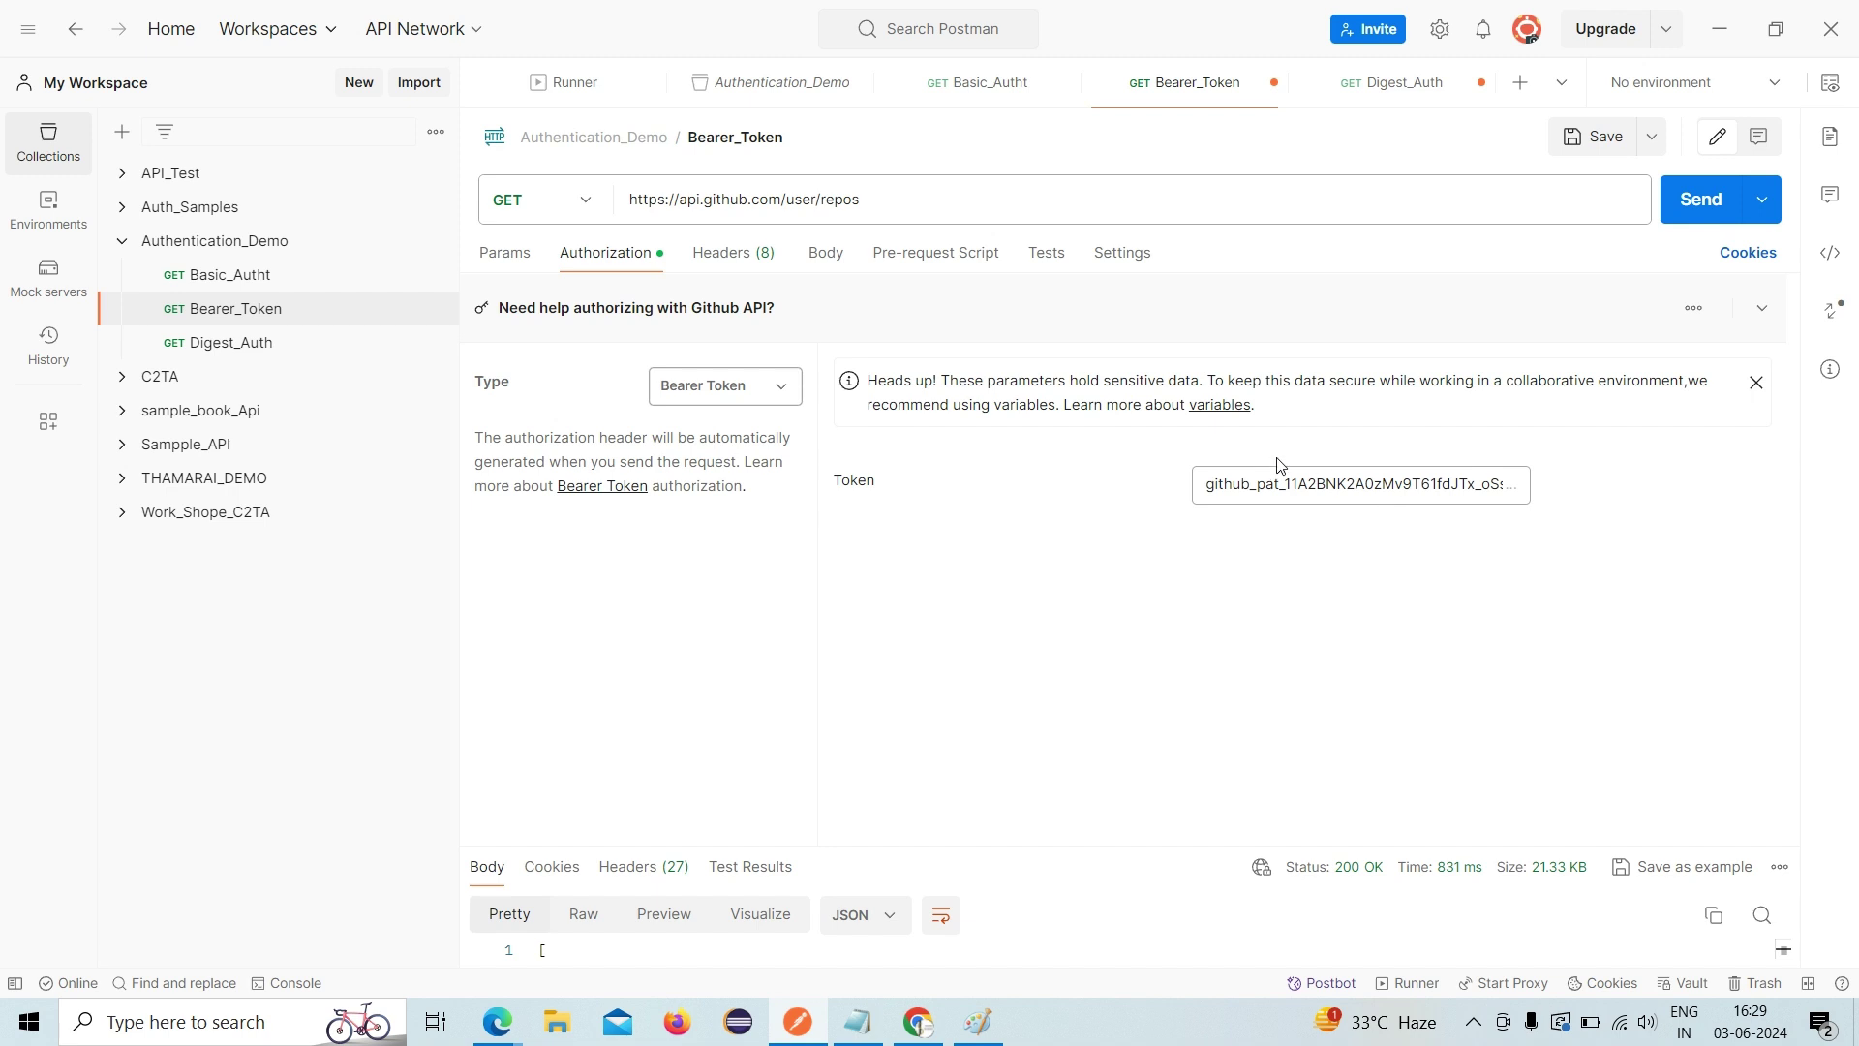
{"action": "left_click_drag", "start_coordinate": [1212, 482], "coordinate": [1446, 527]}
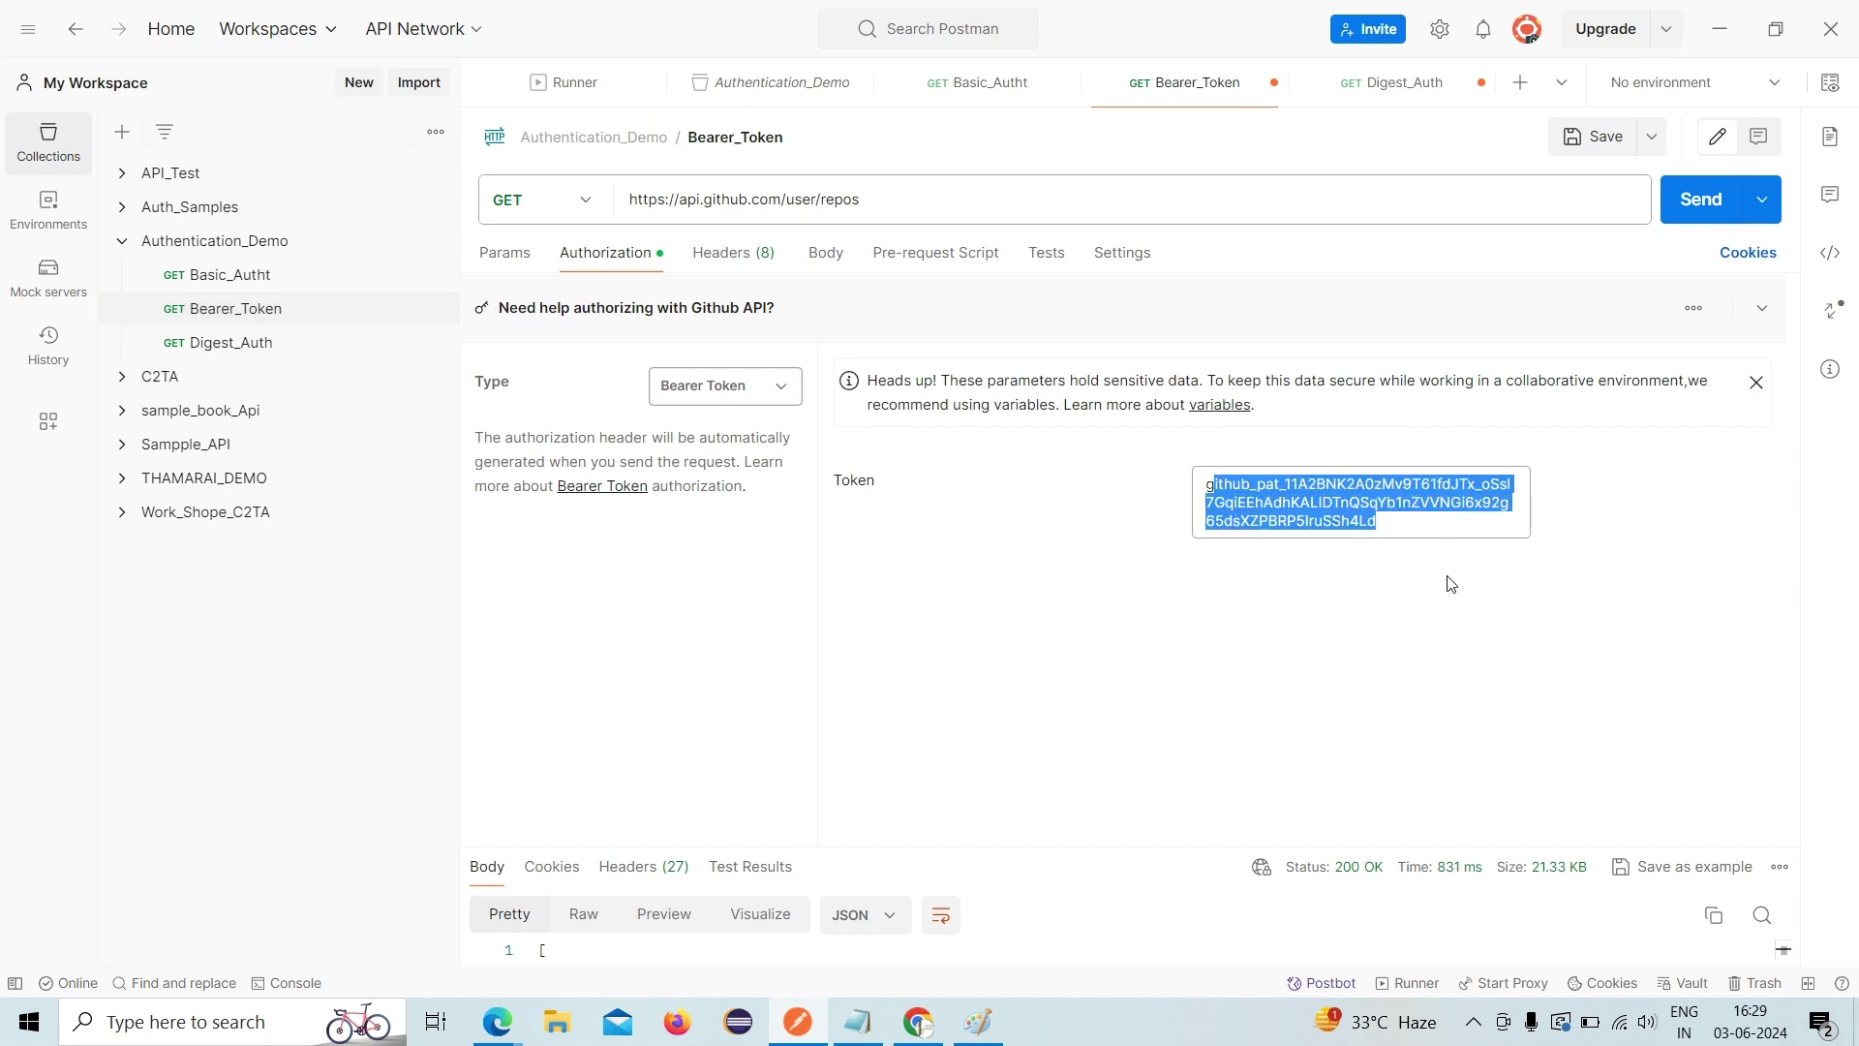
{"action": "left_click", "coordinate": [1084, 472]}
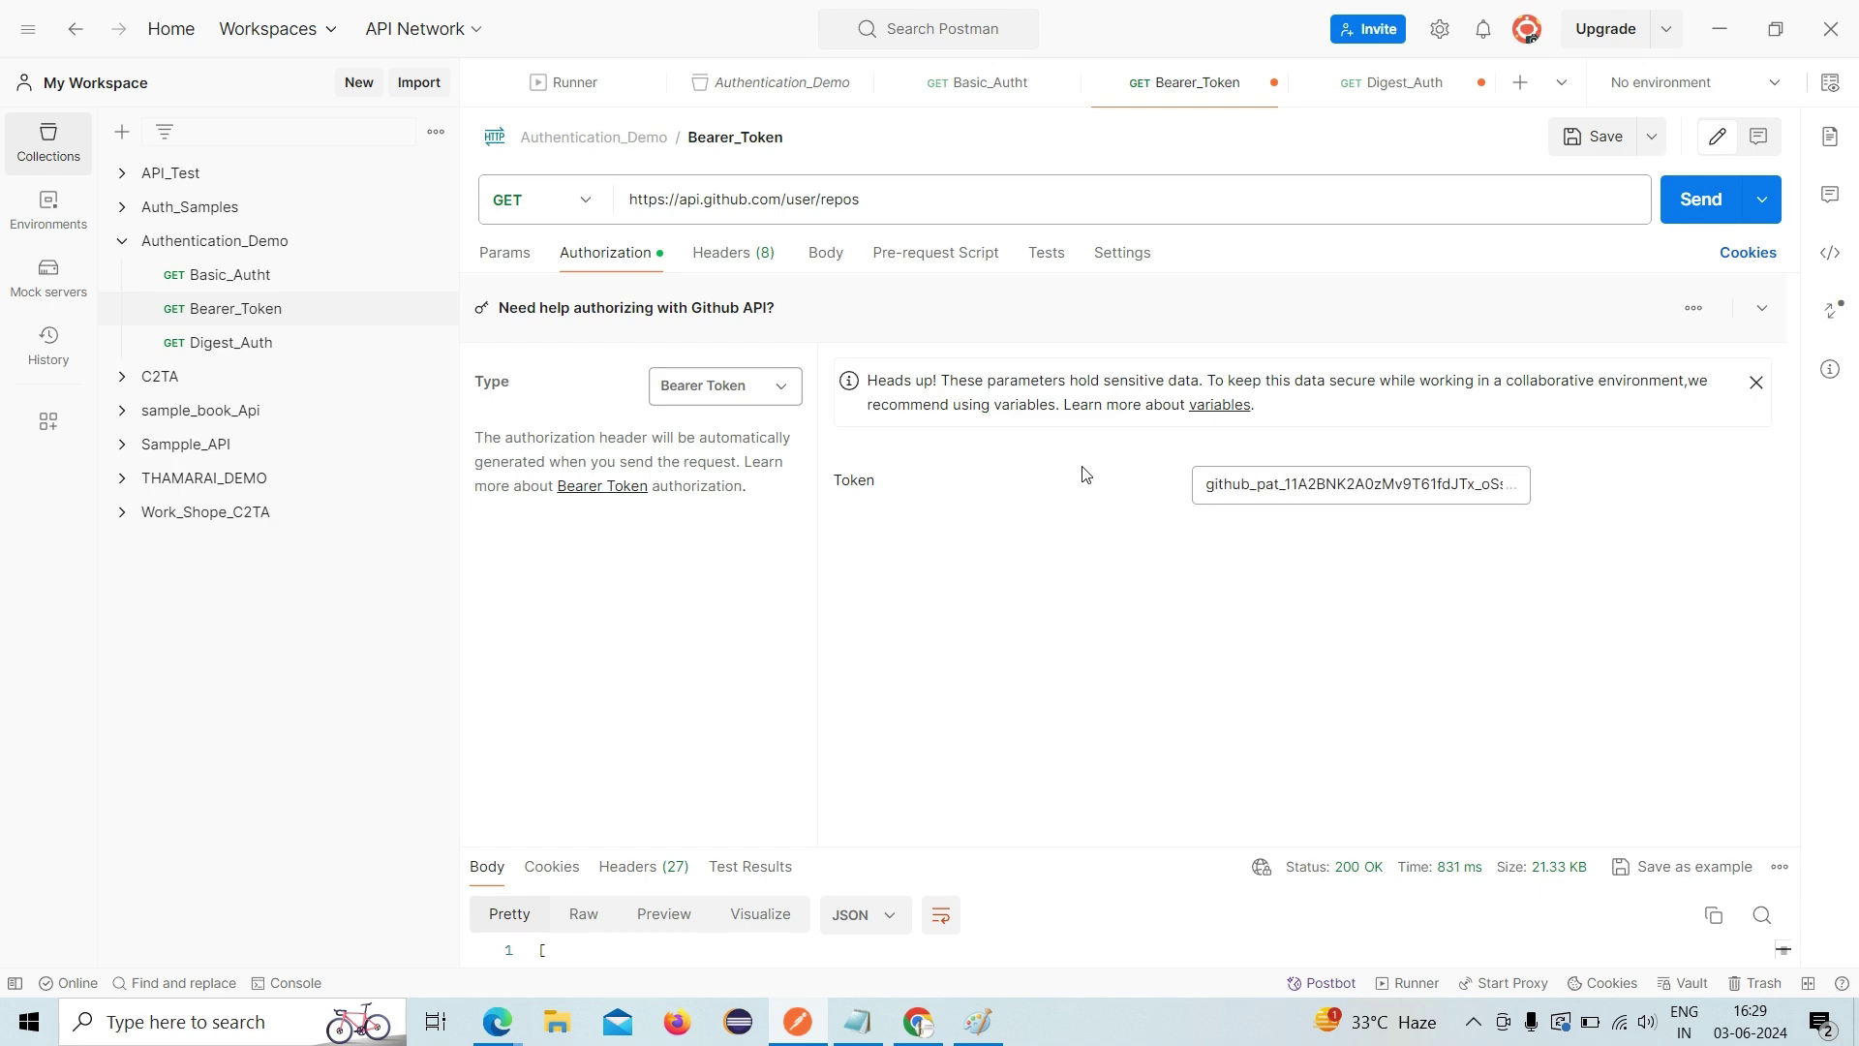
- Return to Digest_Auth and untick 'Yes, disable retrying the request'
{"action": "left_click", "coordinate": [332, 359]}
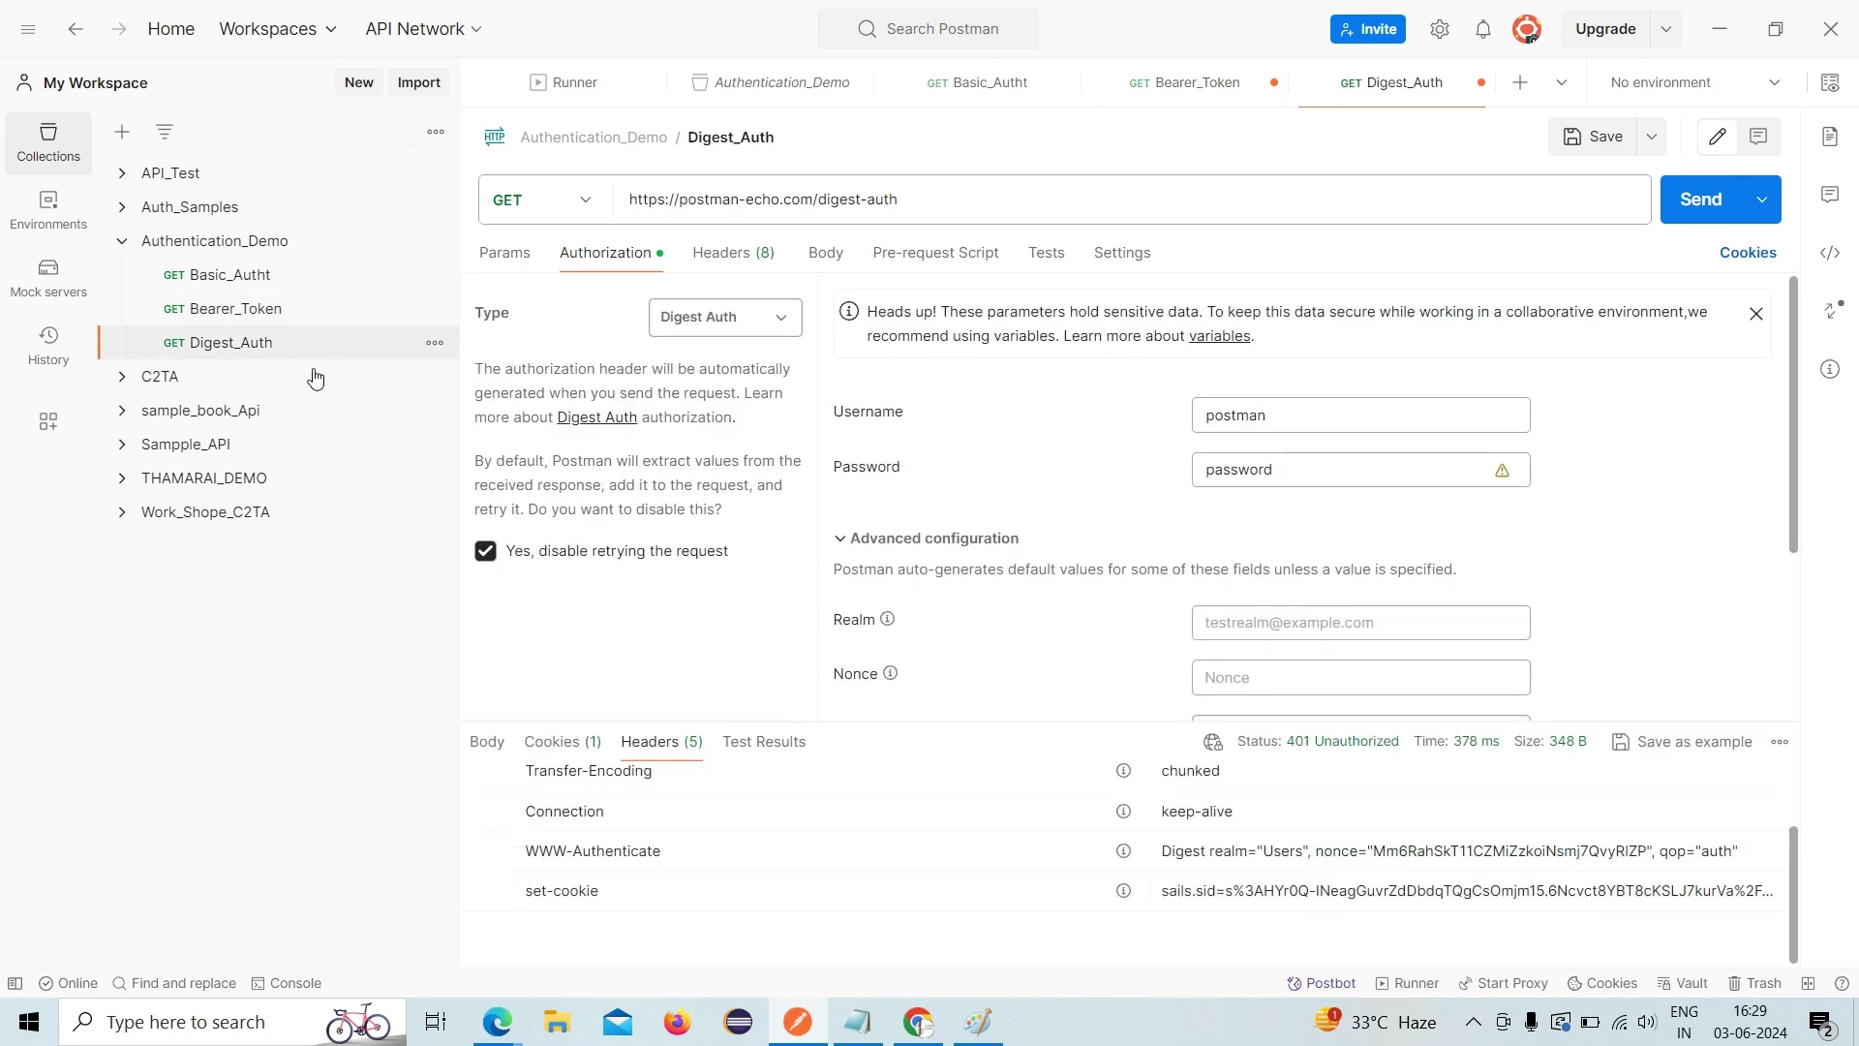
{"action": "scroll", "coordinate": [978, 709], "scroll_direction": "down", "scroll_amount": 3}
{"action": "scroll", "coordinate": [977, 709], "scroll_direction": "up", "scroll_amount": 3}
{"action": "left_click", "coordinate": [487, 554]}
{"action": "scroll", "coordinate": [1040, 690], "scroll_direction": "down", "scroll_amount": 1}
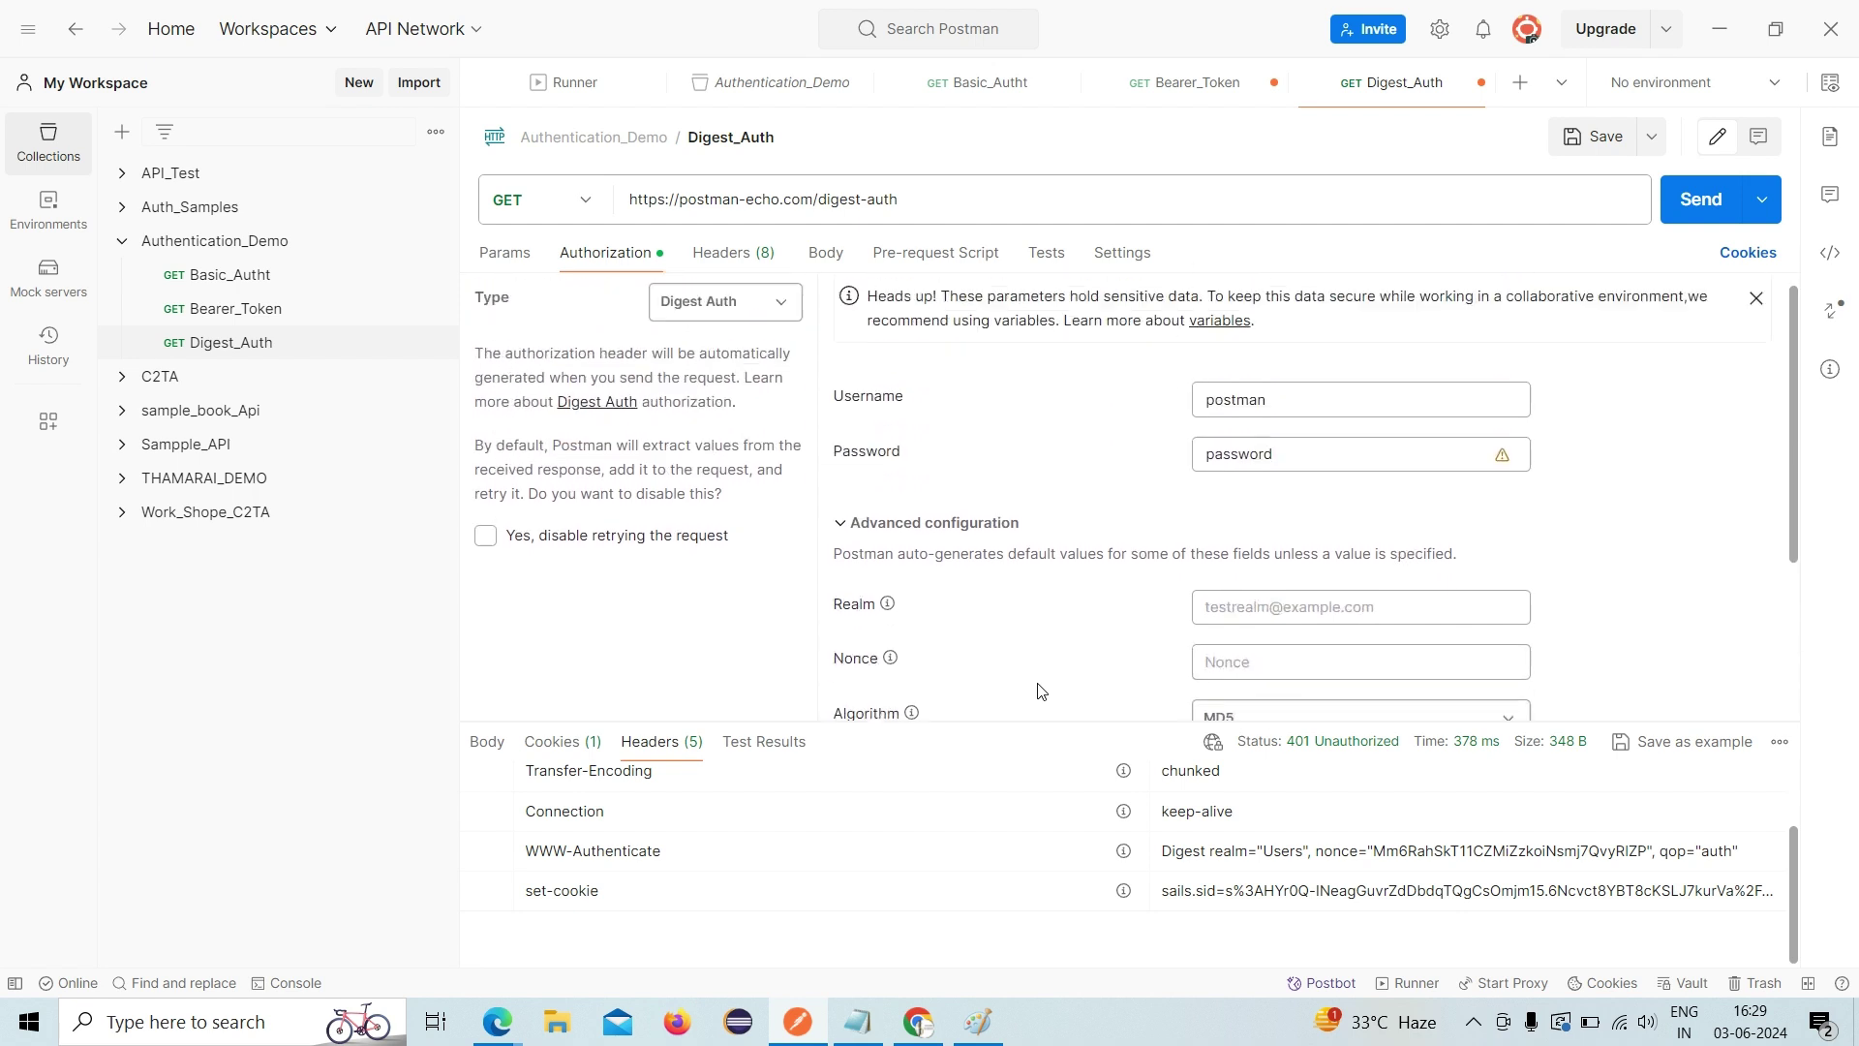
{"action": "scroll", "coordinate": [1040, 691], "scroll_direction": "up", "scroll_amount": 1}
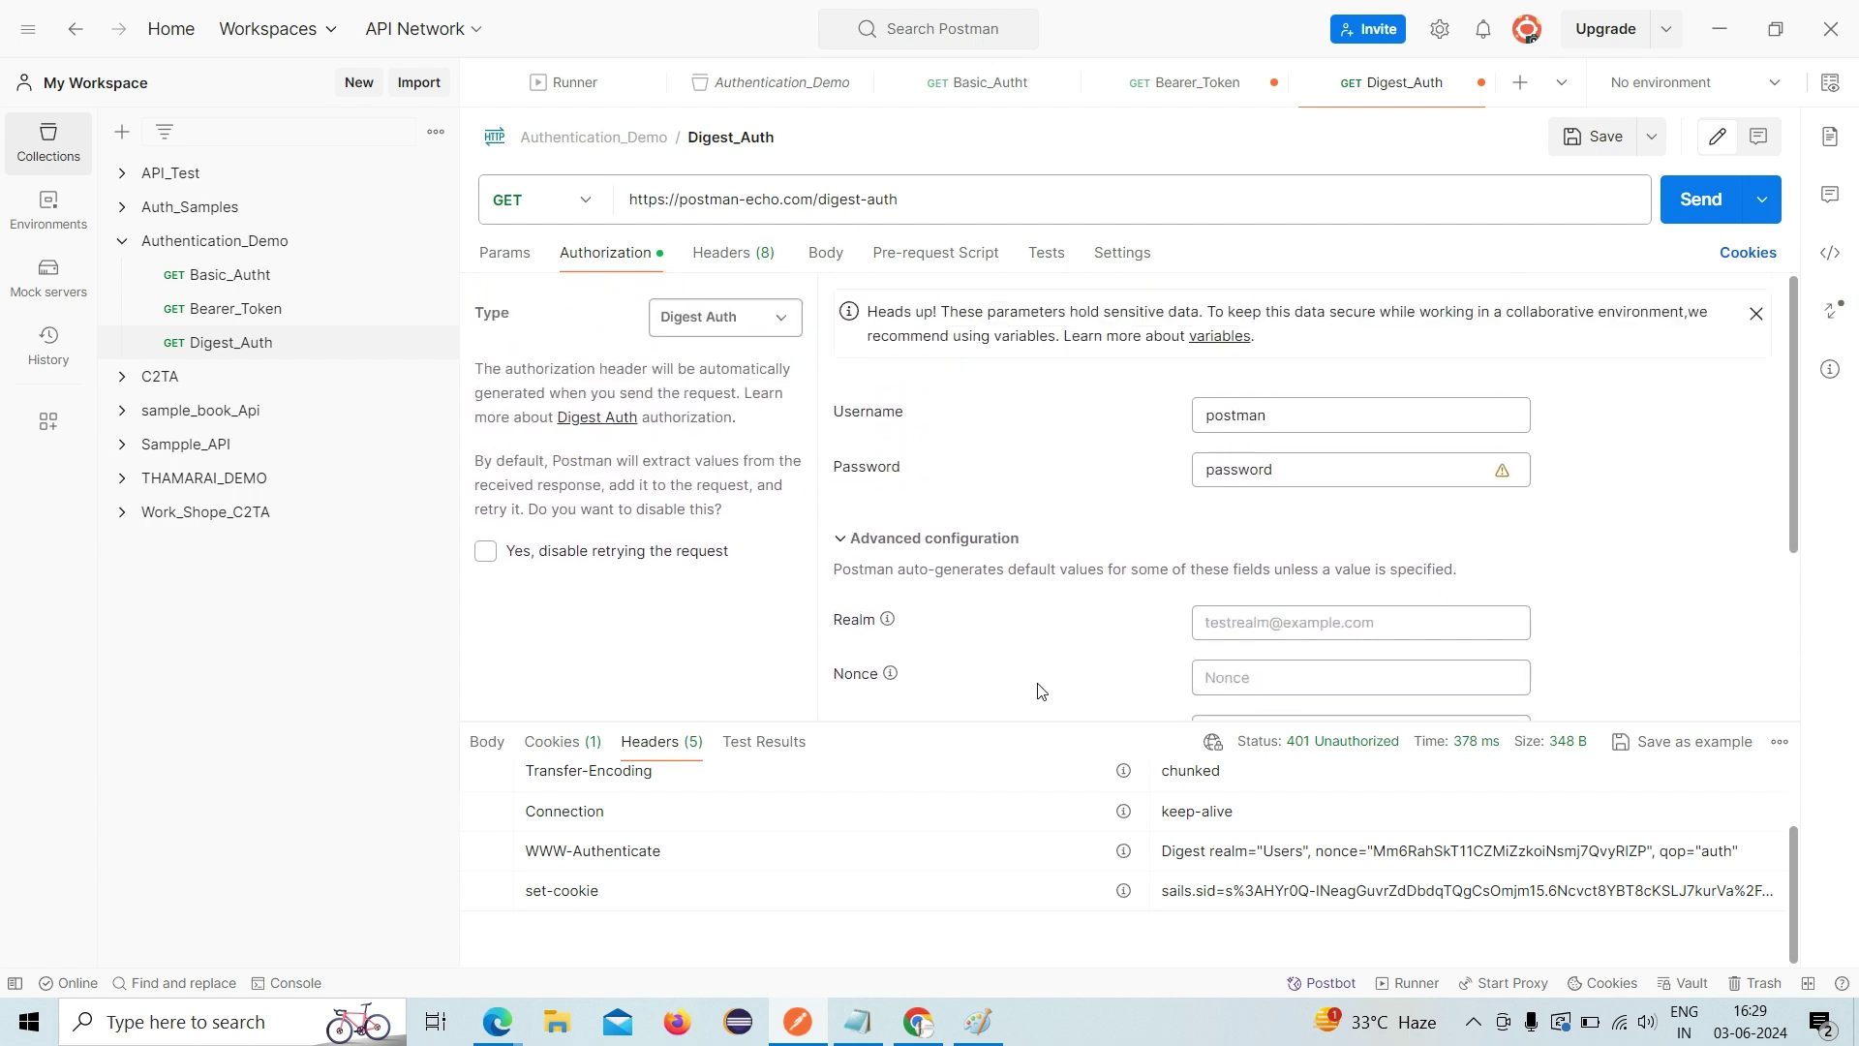